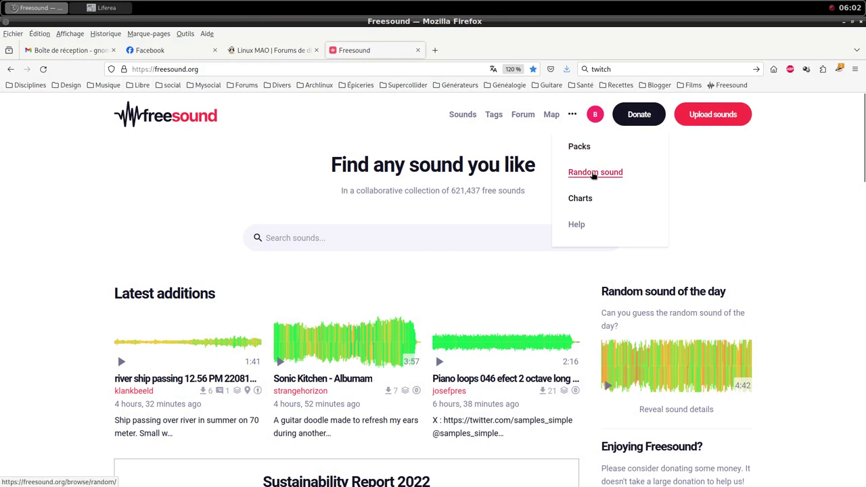
Step: Open a random Freesound recording and save its FLAC file in the i-015/samples folder
left_click(593, 174)
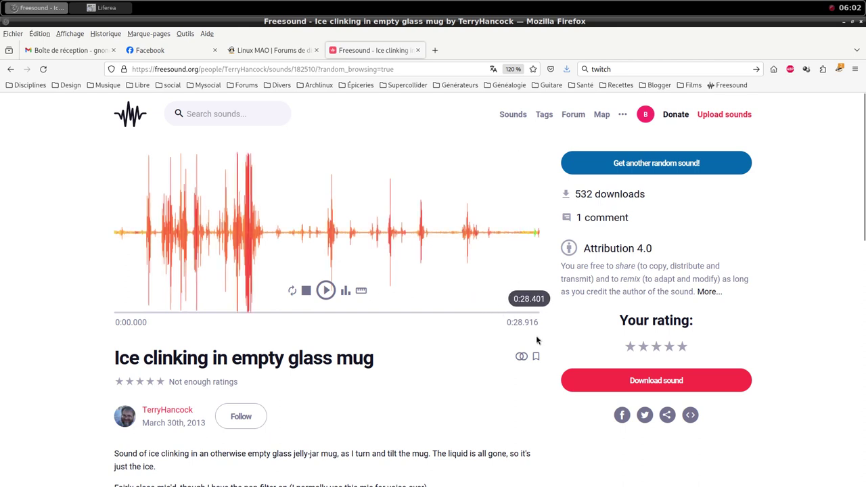
scroll(539, 336, "down", 3)
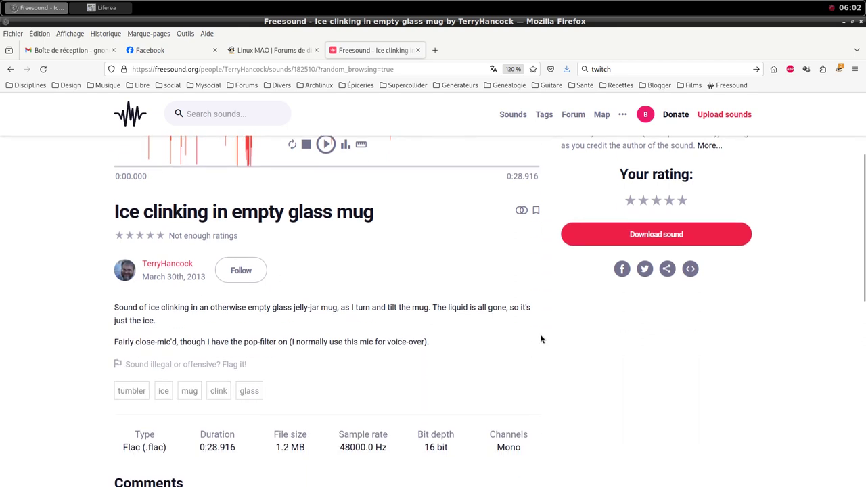
scroll(667, 336, "up", 3)
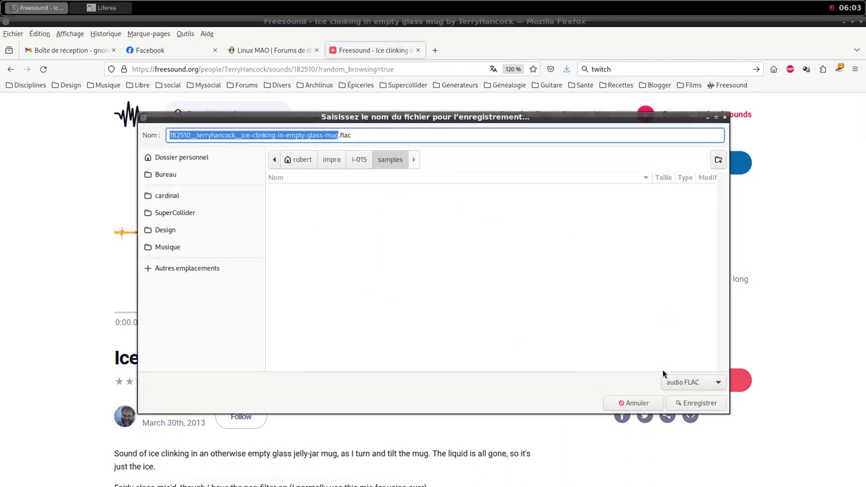
left_click(697, 403)
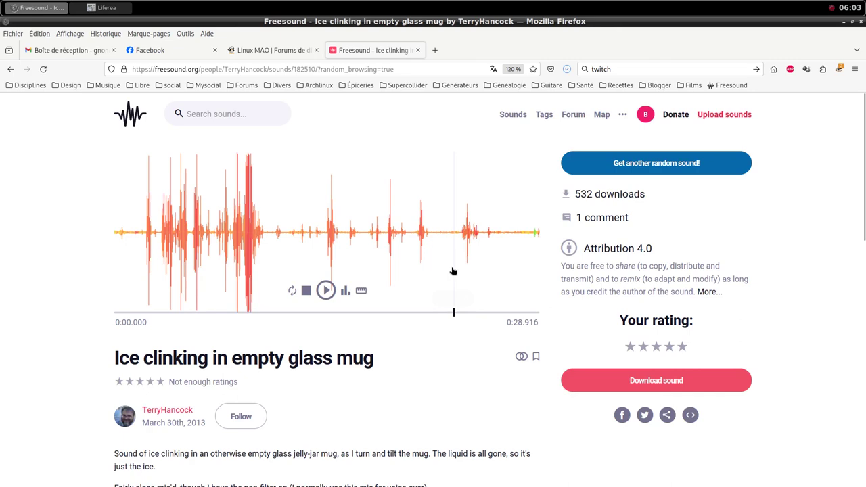
Step: Switch to the Qtractor session and start a new track of type MIDI
middle_click(414, 7)
left_click(454, 79)
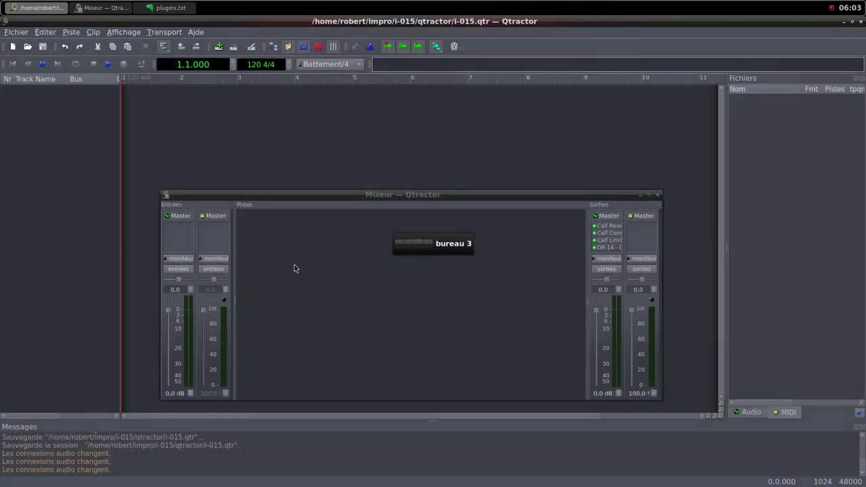
right_click(294, 266)
left_click(323, 271)
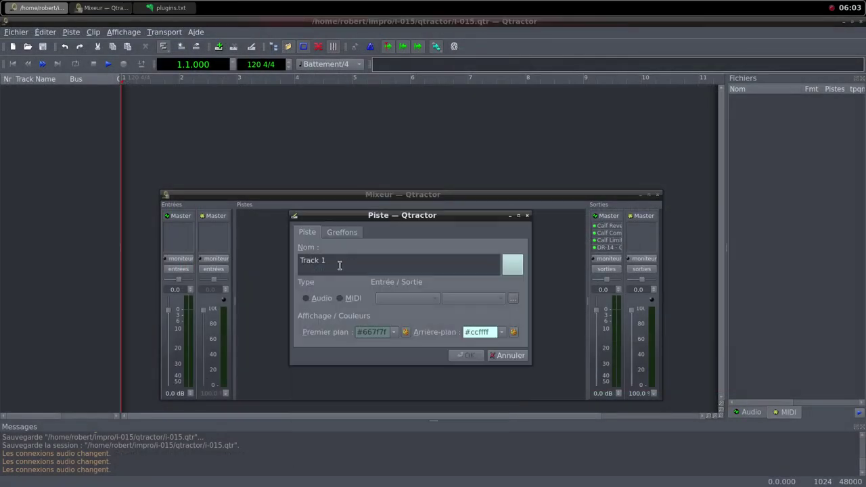
left_click(341, 298)
Step: Search the LV2 plugins for "sam" and add samplv1 to the new track
left_click(342, 234)
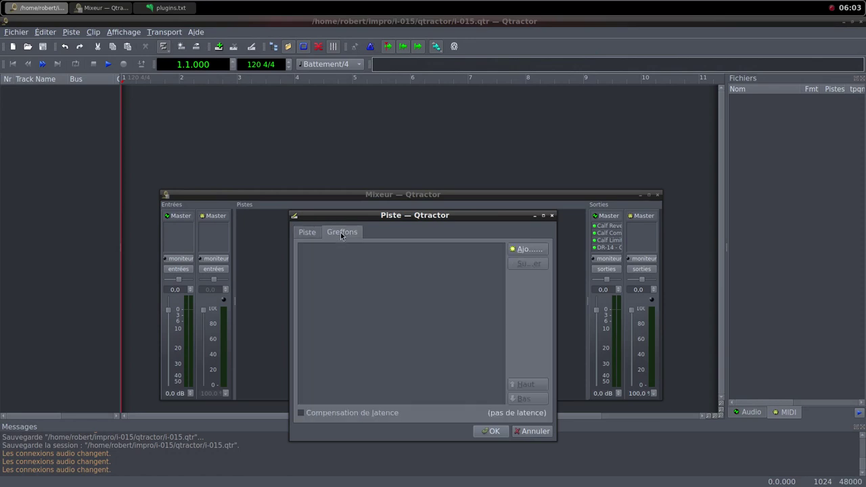
left_click(525, 249)
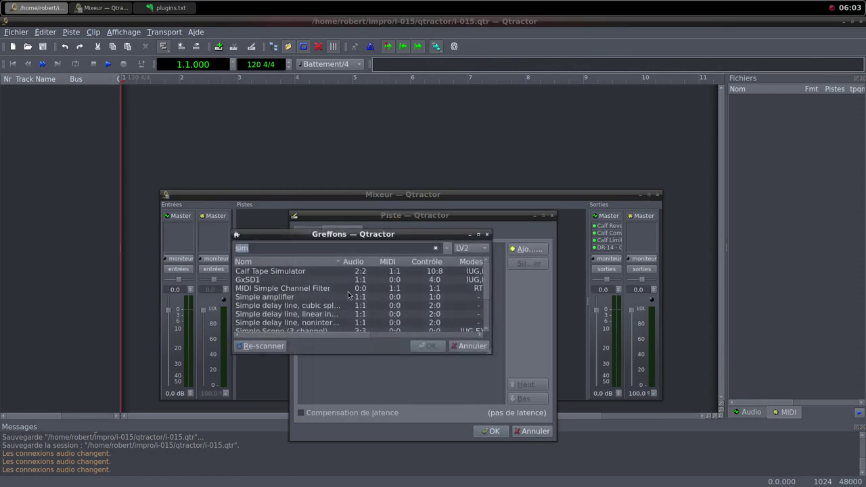
type("sa")
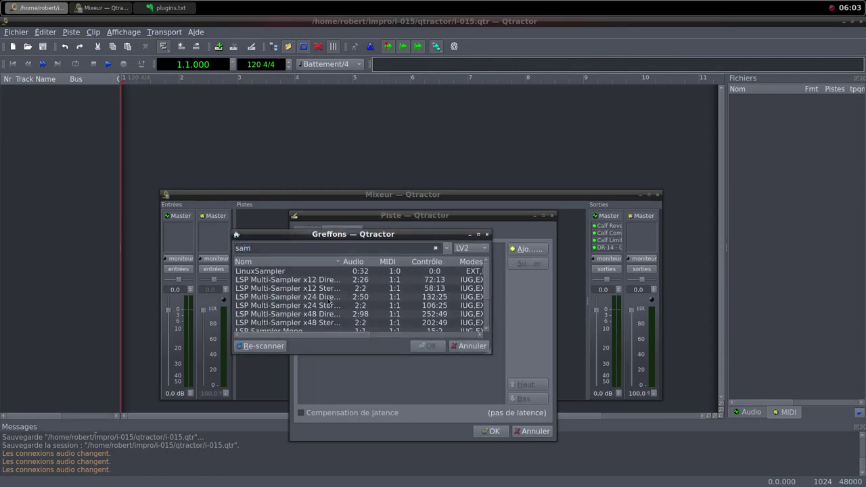
scroll(327, 300, "down", 2)
double_click(291, 322)
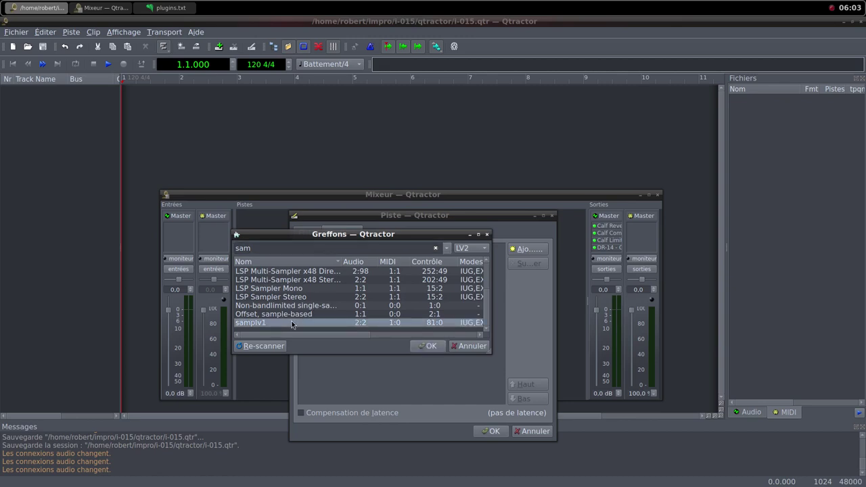
Step: Load the ice-clinking-in-empty-glass-mug FLAC file from i-015/samples as the samplv1 sample
double_click(297, 196)
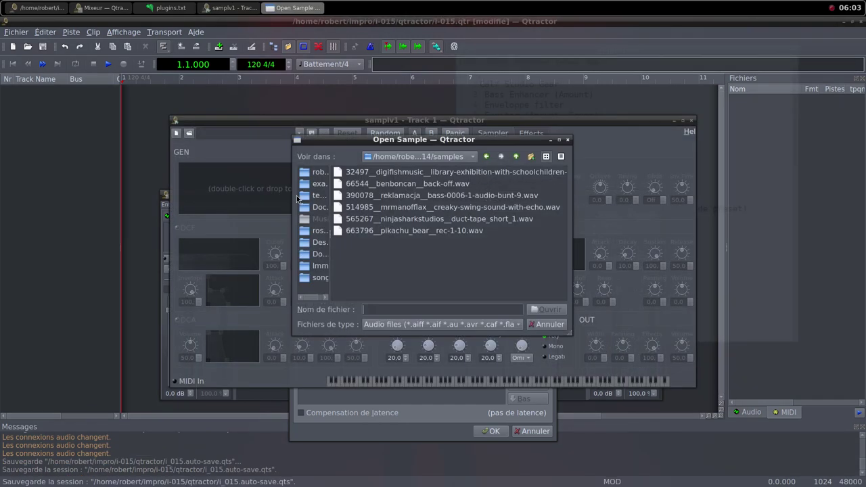
left_click(515, 160)
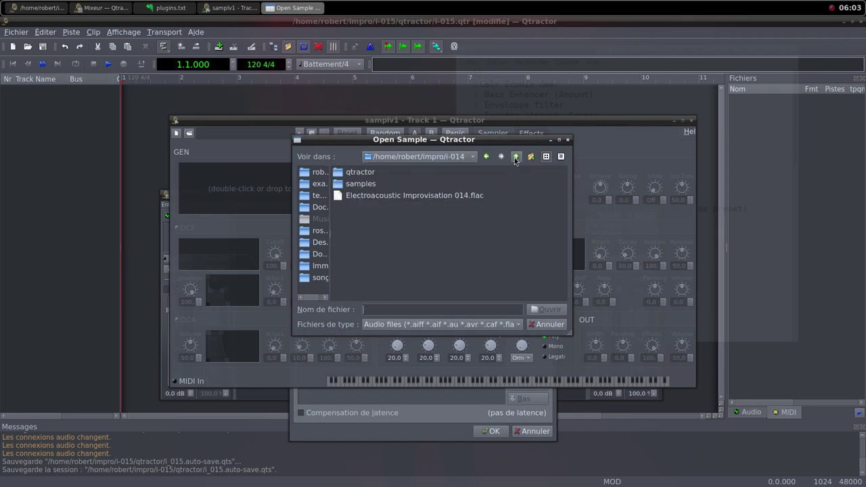
left_click(515, 159)
double_click(391, 217)
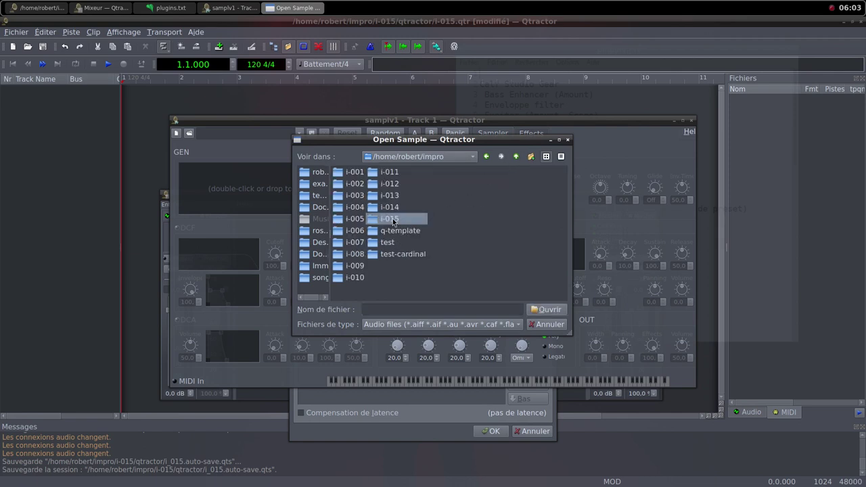
double_click(370, 185)
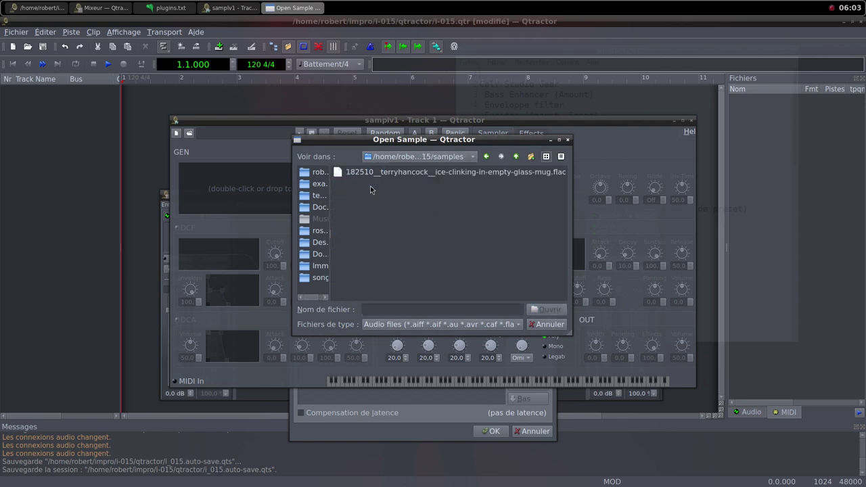
left_click(389, 173)
left_click(546, 310)
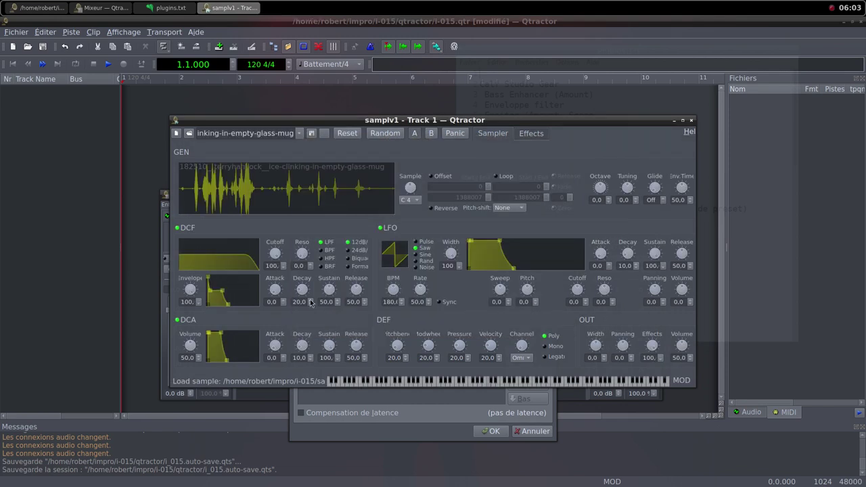
Step: Set samplv1's DCA volume to 100, adjust its output volume, and close the plugin window
left_click_drag(196, 348, 199, 358)
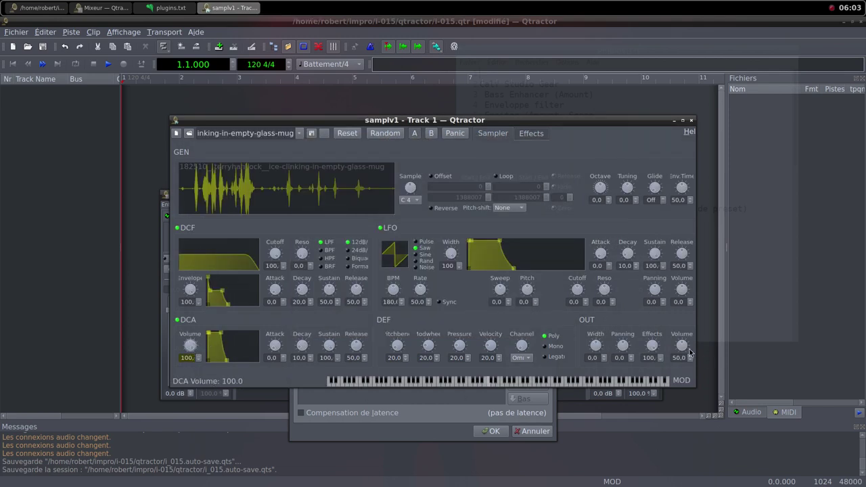
left_click_drag(688, 349, 692, 368)
left_click(690, 121)
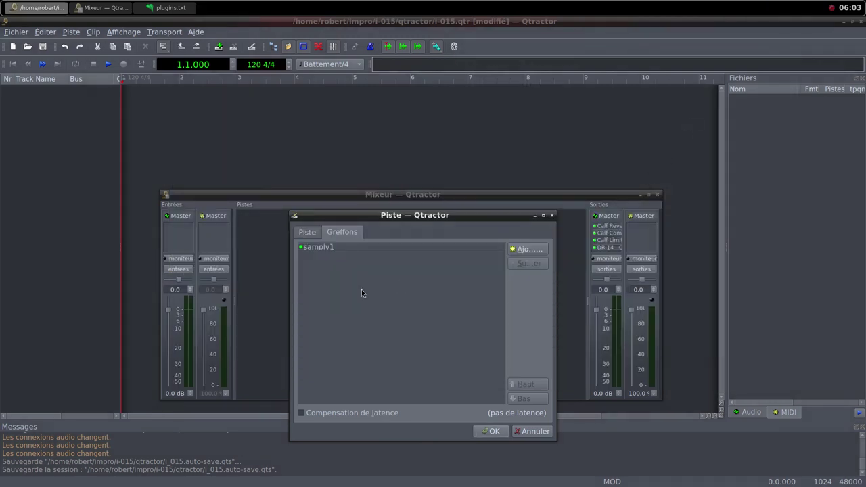
Step: Search the plugins for "sim" and add Simple amplifier after samplv1 at its default gain
left_click(518, 254)
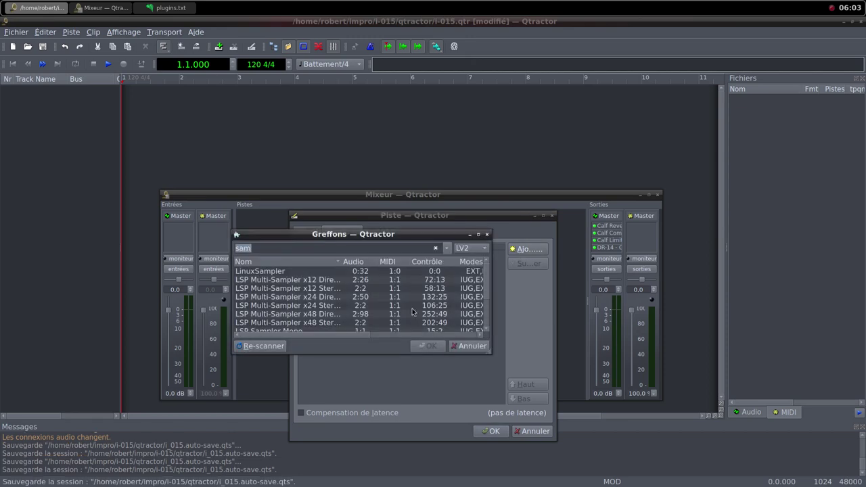
type("i")
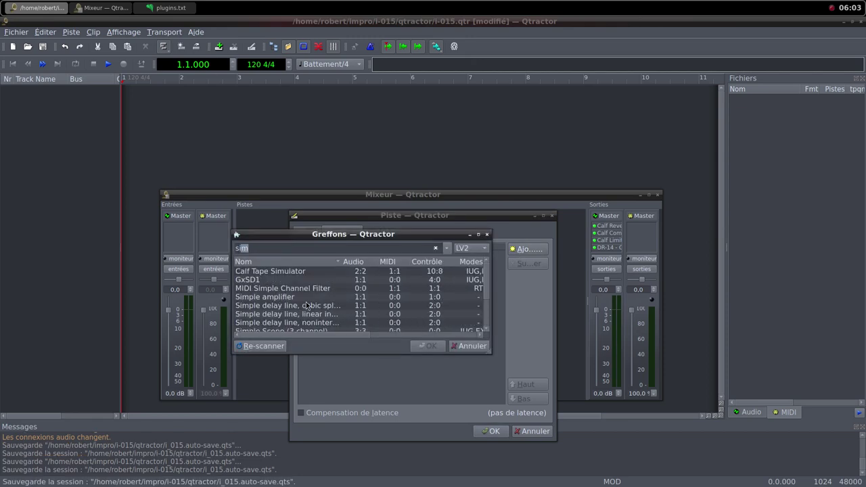
double_click(306, 297)
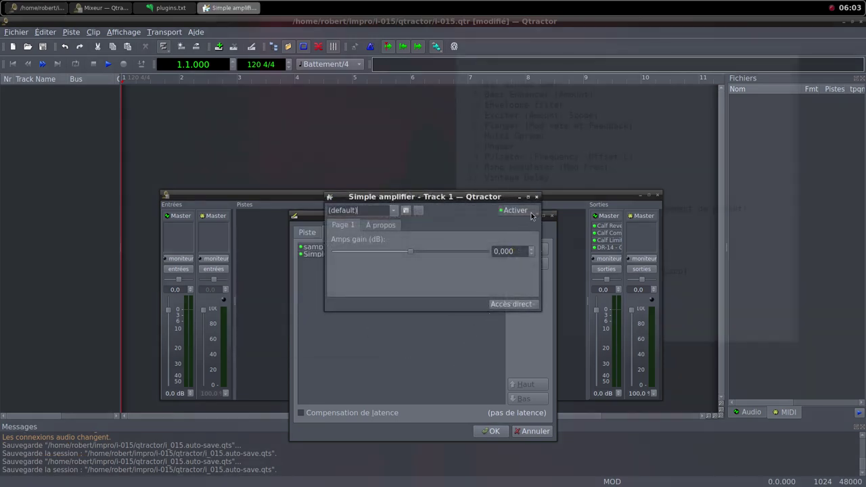
left_click(537, 197)
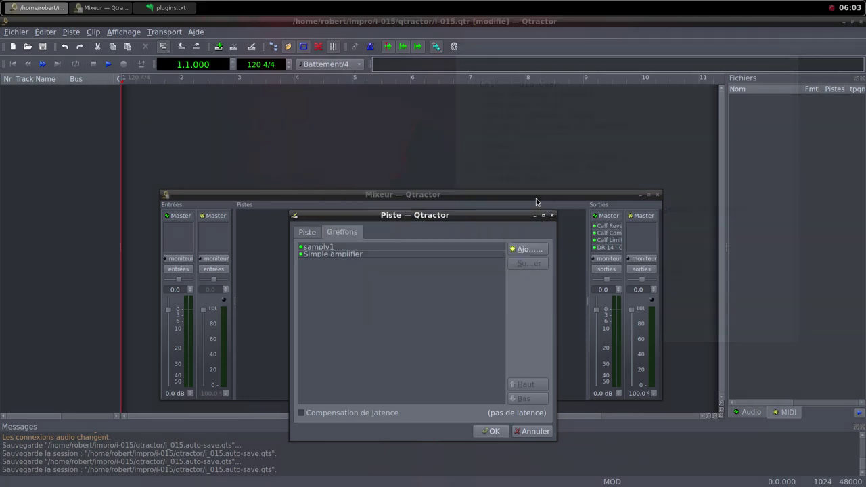
Step: Confirm the new MIDI track and lower its mixer fader to 0 %
left_click(493, 431)
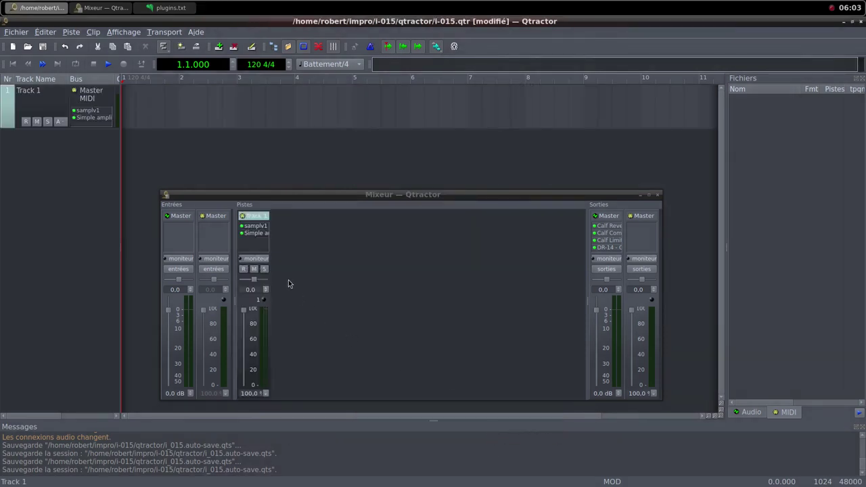
left_click_drag(245, 310, 249, 403)
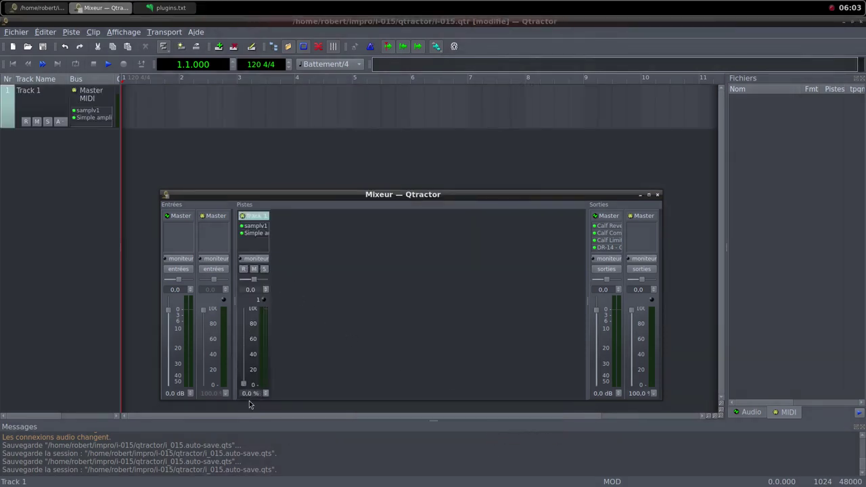
Step: Create a new MIDI clip on Track 1 from bar 1 and extend it to bar 5
right_click(194, 111)
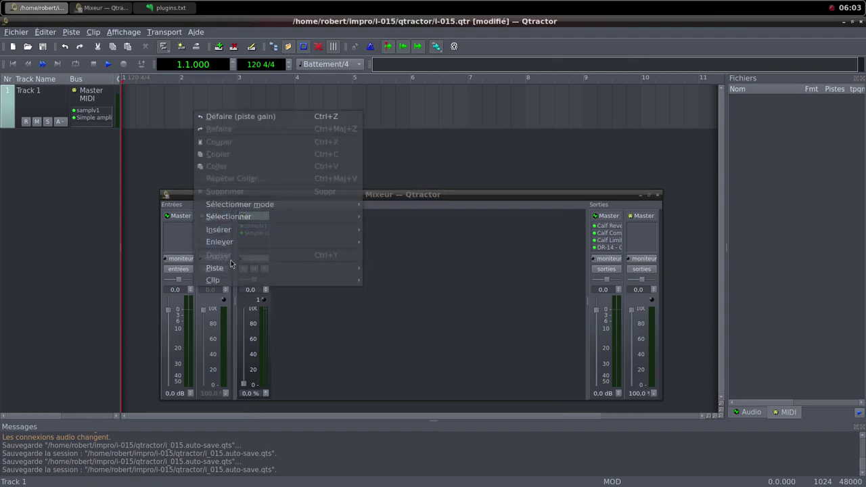
mouse_move(281, 286)
left_click(381, 281)
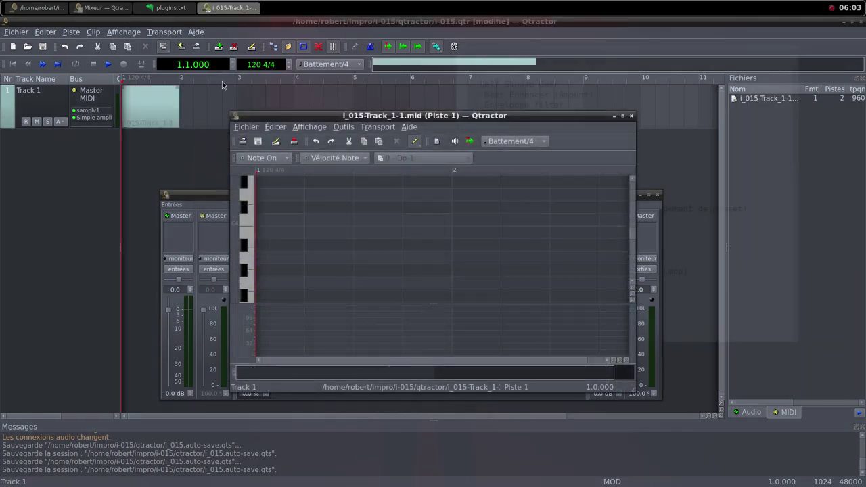
left_click_drag(182, 101, 352, 121)
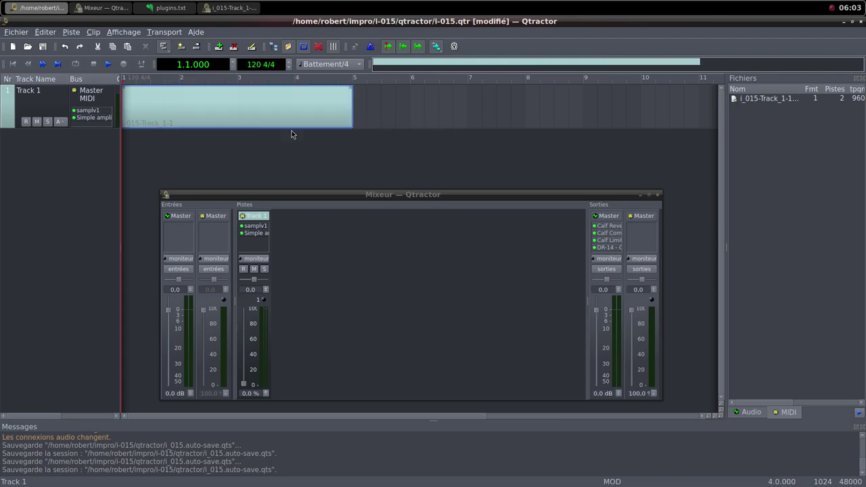
Step: Draw a C4 note lasting all four bars in the Track 1 clip, then close the MIDI editor
double_click(271, 112)
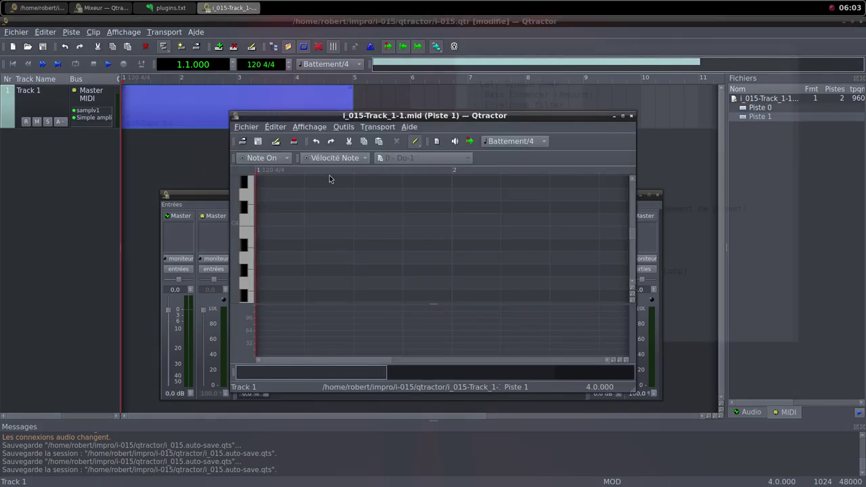
left_click(614, 116)
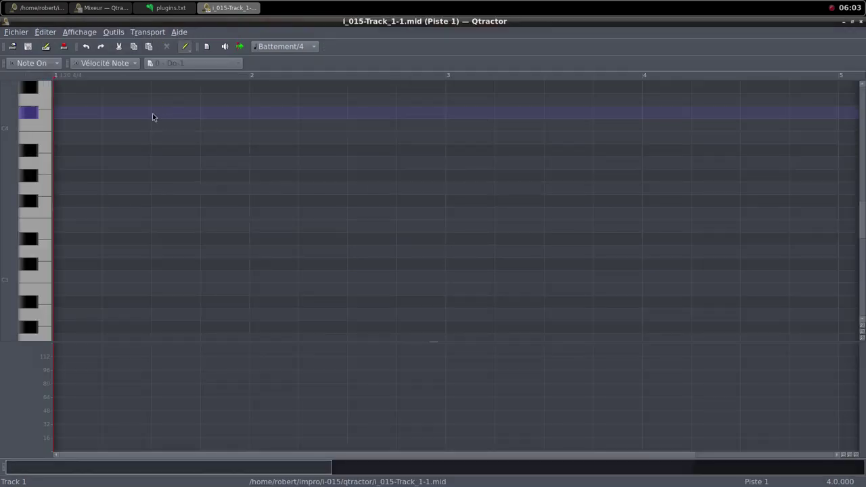
mouse_move(66, 126)
left_mouse_down()
mouse_move(849, 125)
mouse_move(625, 124)
mouse_move(633, 123)
left_mouse_up()
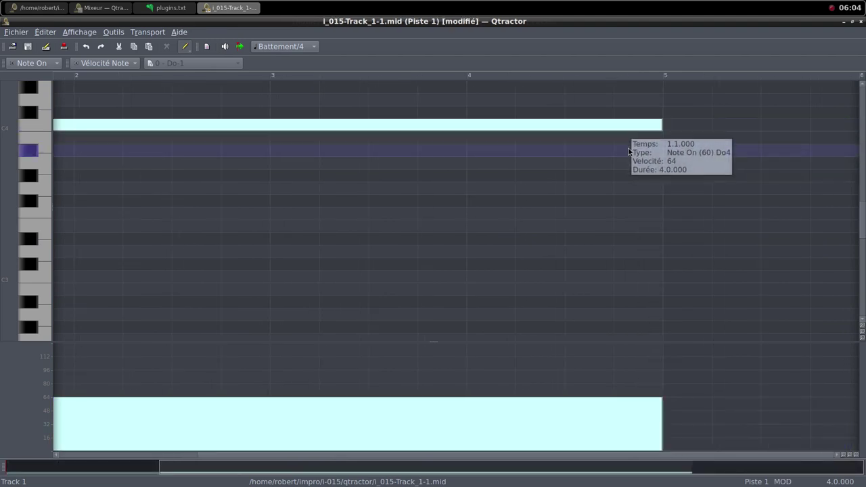
left_click(852, 22)
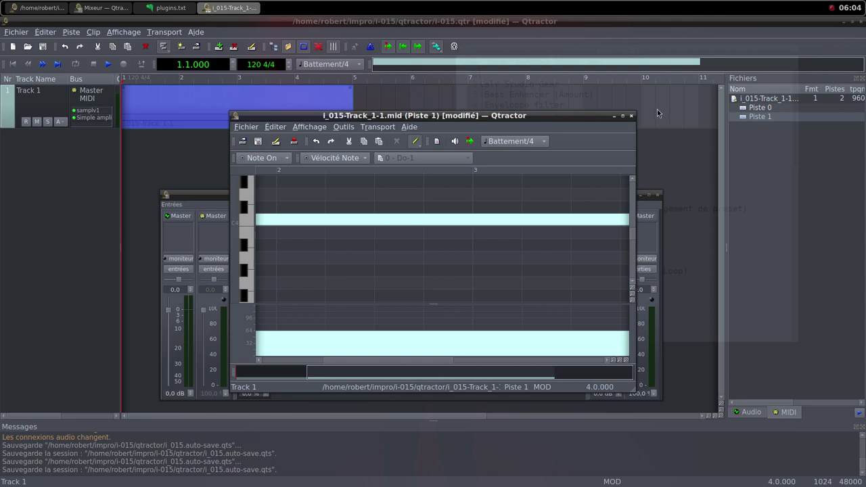
left_click(631, 117)
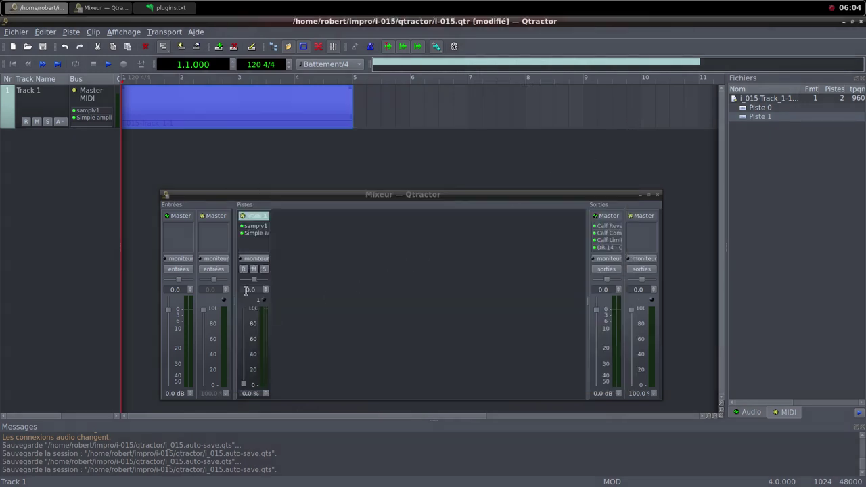
Step: Set the loop range to the Track 1 clip's length and start playback
right_click(201, 118)
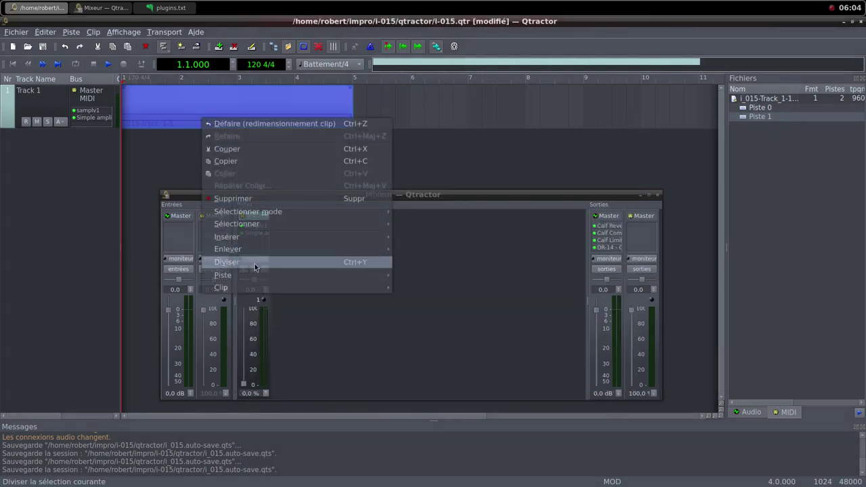
mouse_move(339, 296)
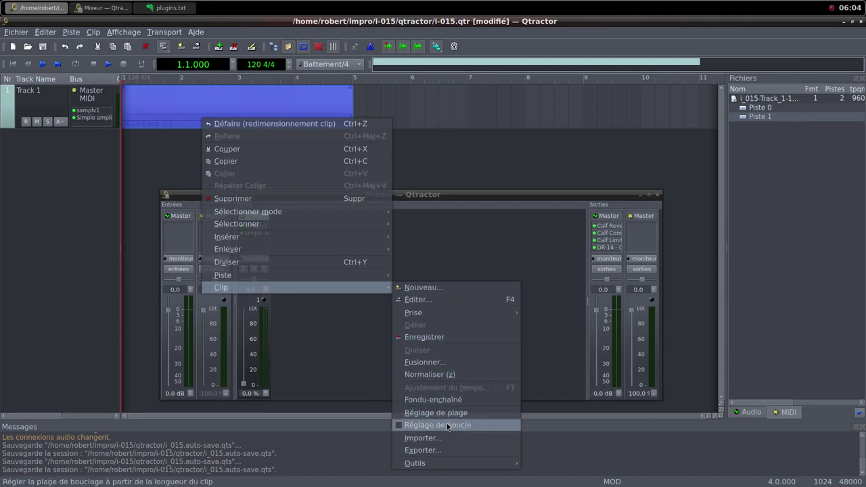
left_click(447, 424)
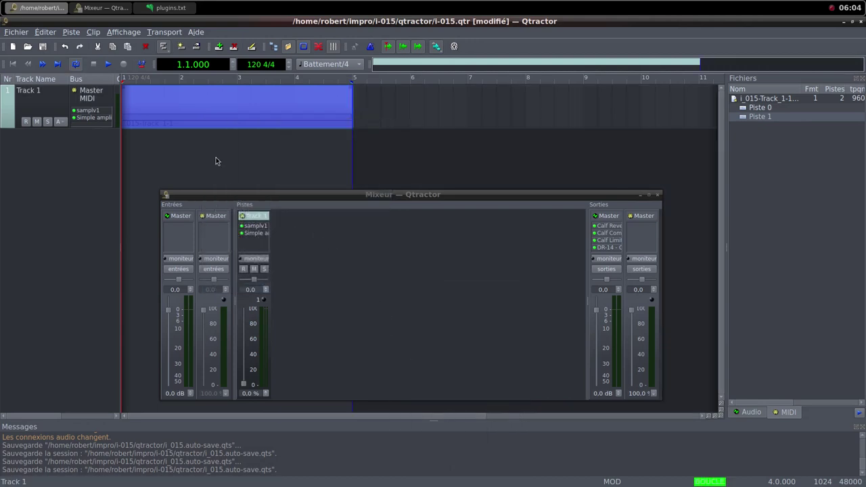
left_click(108, 64)
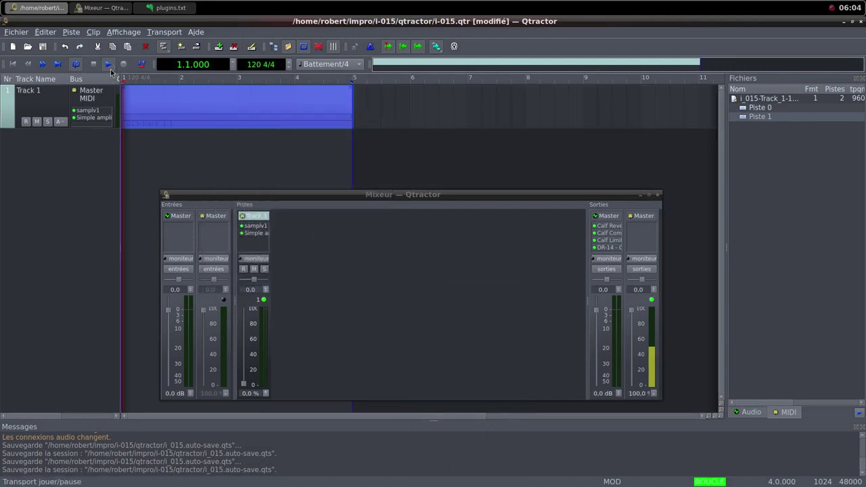
Step: Raise Track 1's mixer fader to 100 % and set its Simple amplifier gain to 7.686 dB
left_click(244, 386)
left_click_drag(243, 386, 250, 308)
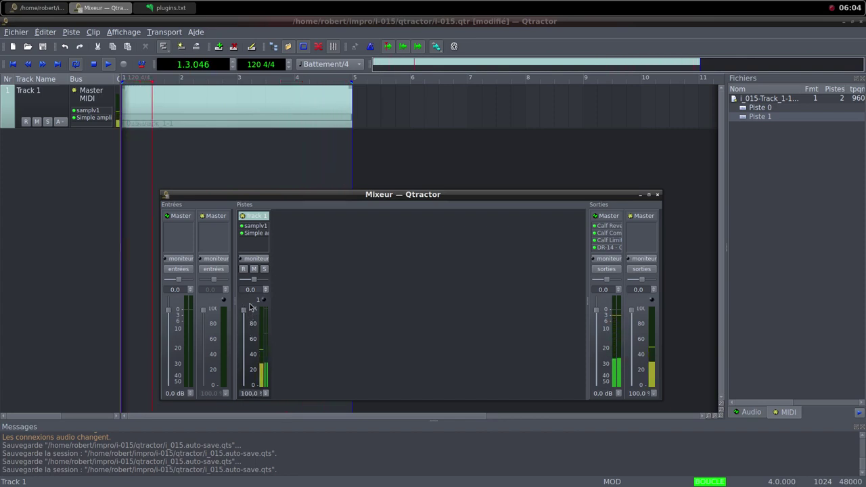
double_click(257, 234)
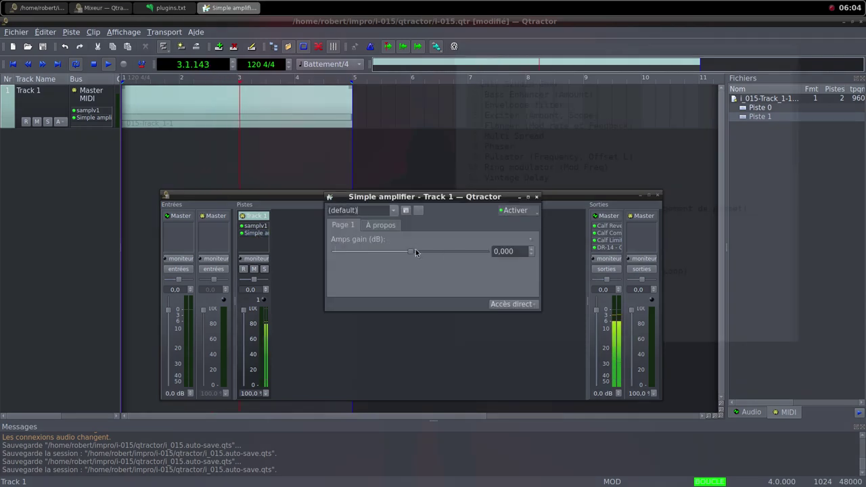
left_click_drag(410, 251, 419, 257)
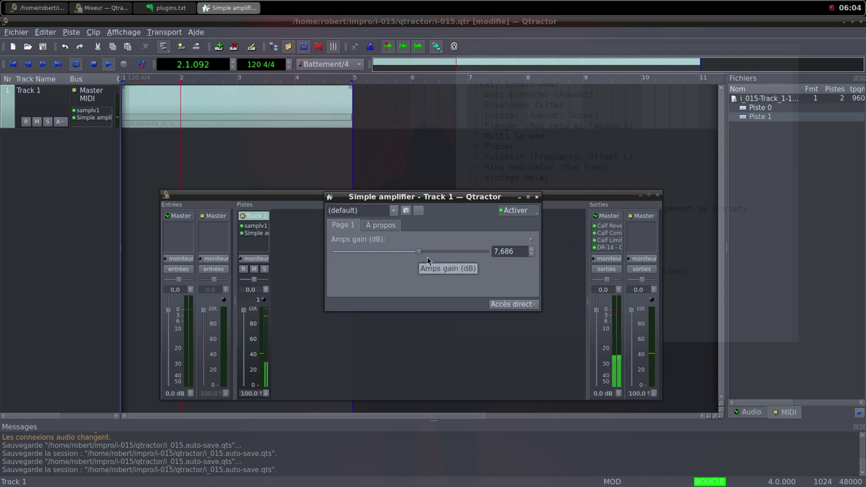
left_click(536, 197)
Step: Switch to Freesound in Firefox and load another random sound
middle_click(507, 3)
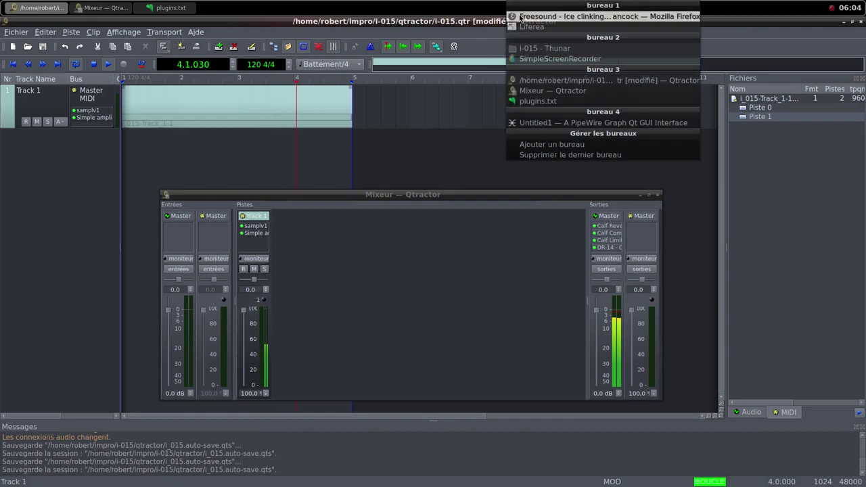
left_click(519, 19)
left_click(646, 166)
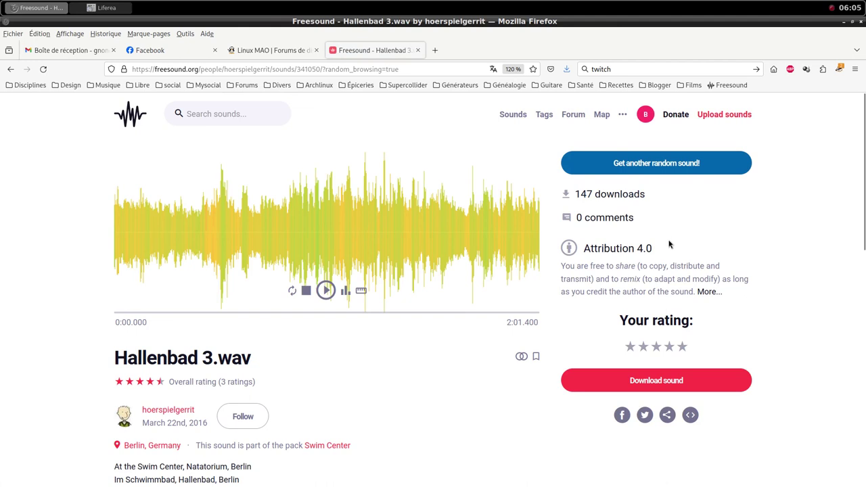
Step: Download the Hallenbad 3.wav sound into the i-015 samples folder
scroll(668, 245, "down", 1)
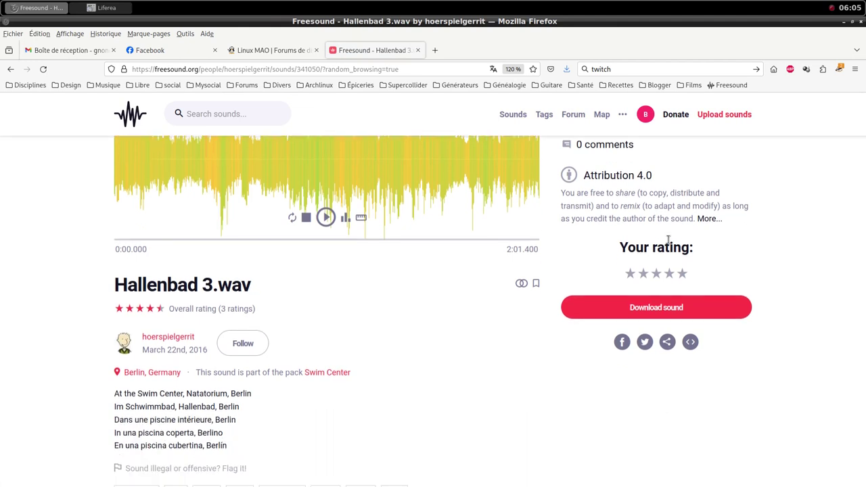
scroll(668, 238, "down", 1)
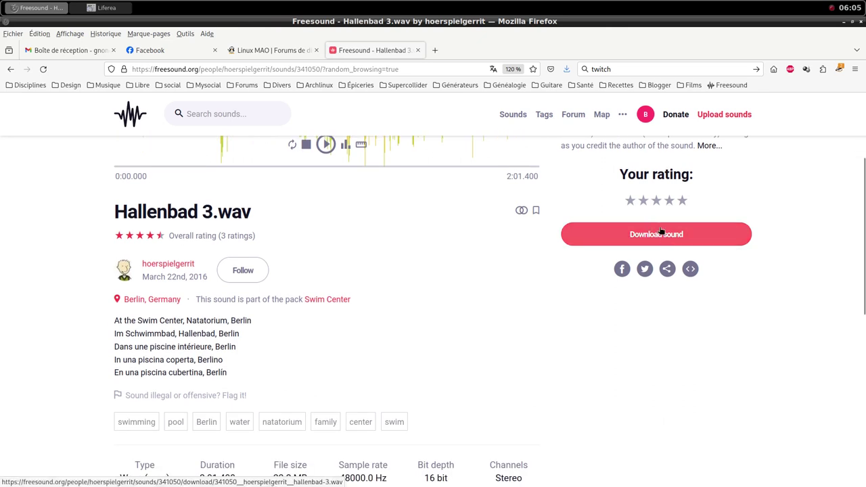
scroll(661, 231, "up", 2)
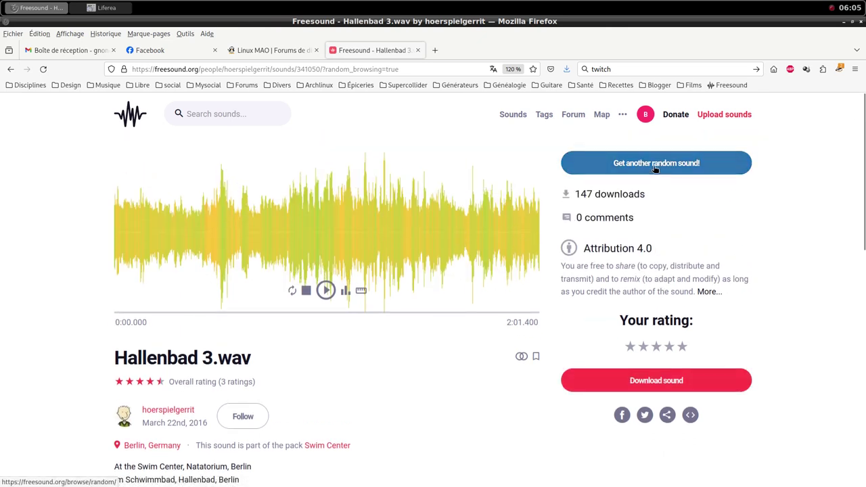
left_click_drag(654, 169, 682, 249)
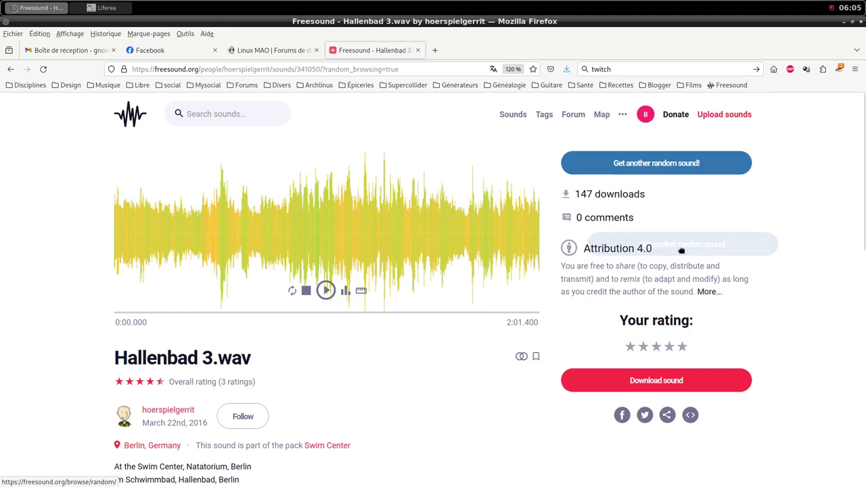
left_click(656, 381)
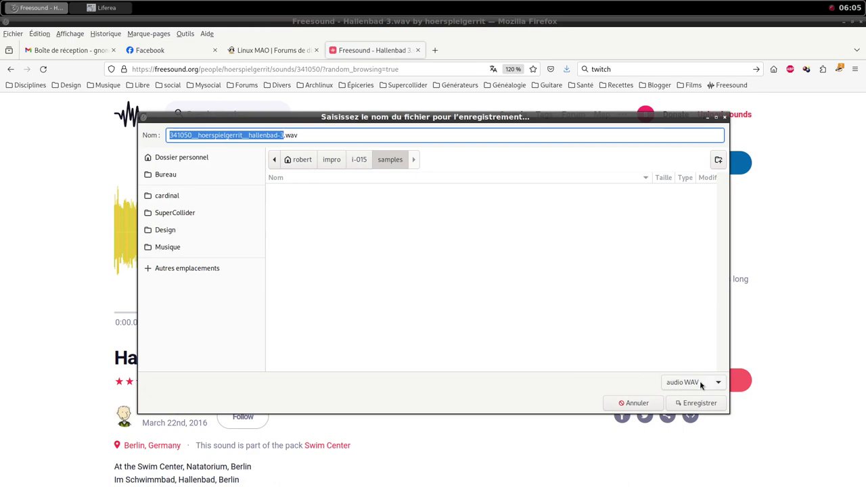
left_click(695, 403)
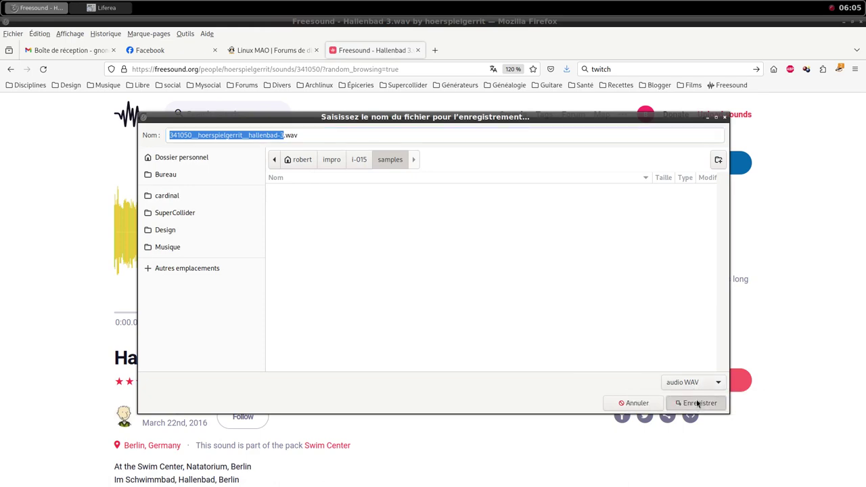
Step: Switch back to Qtractor and start a new track, Track 2, with its type set to MIDI
left_click(453, 5)
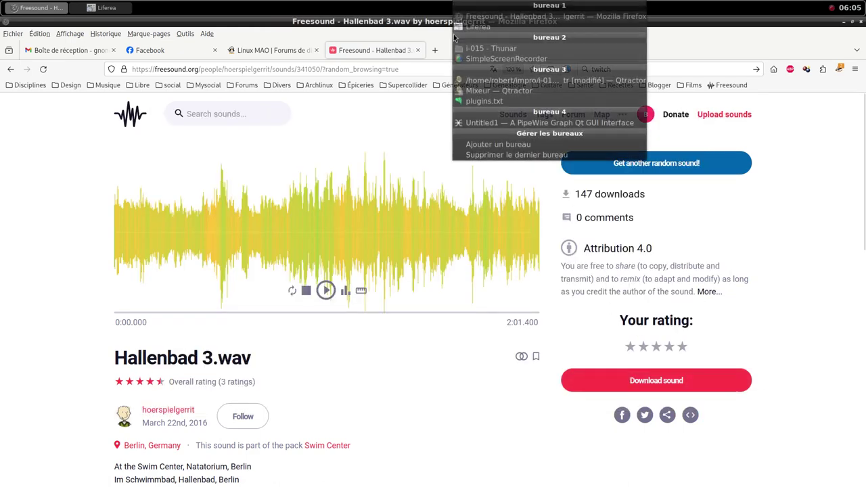
left_click(474, 88)
right_click(337, 265)
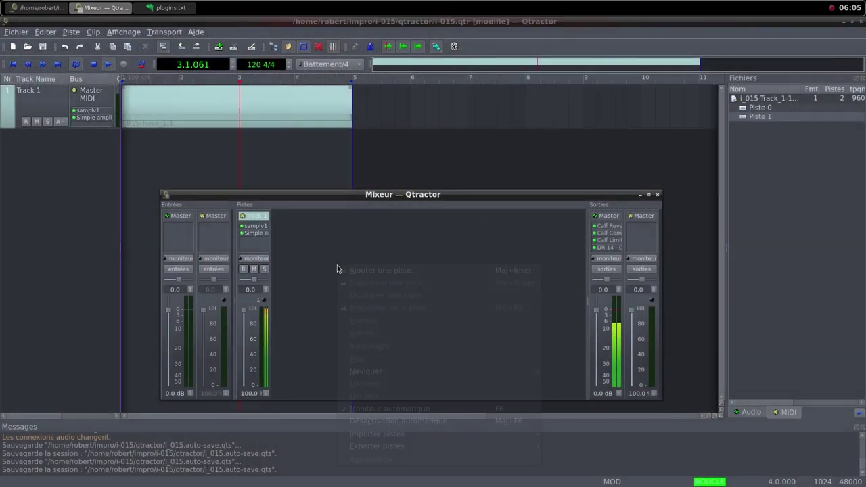
left_click(360, 274)
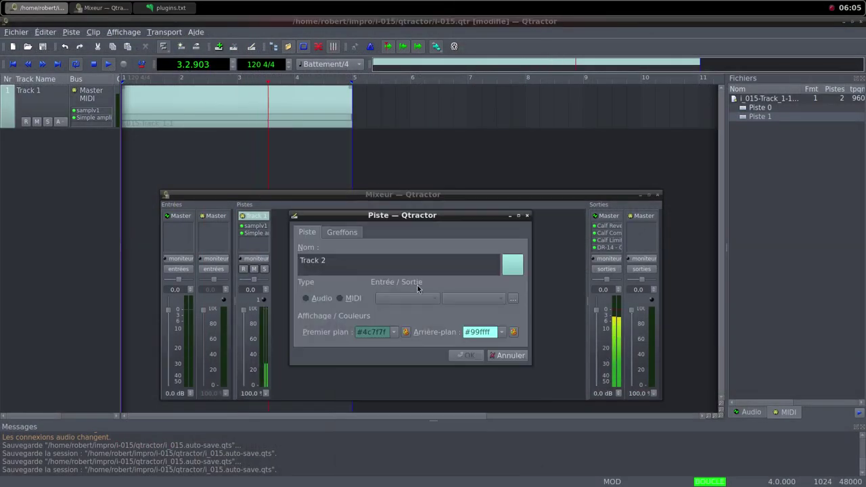
left_click(340, 298)
Step: Find the samplv1 plugin with the filter "sam" and add it to Track 2
left_click(342, 233)
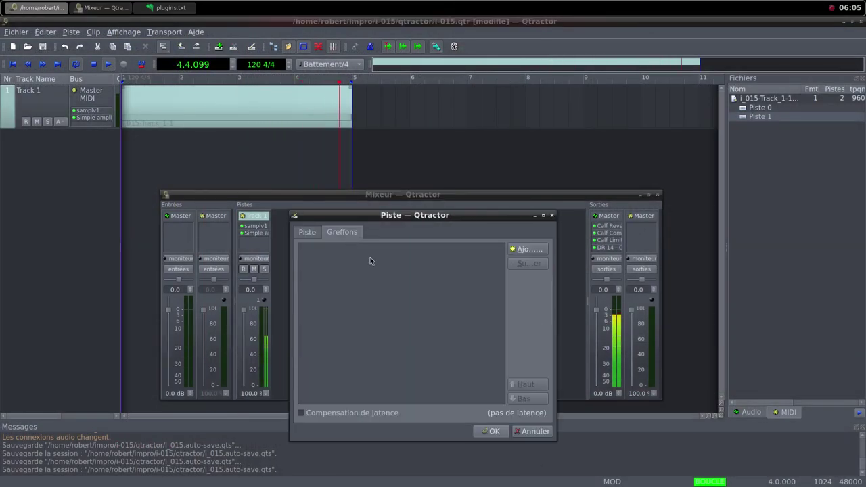
left_click(525, 249)
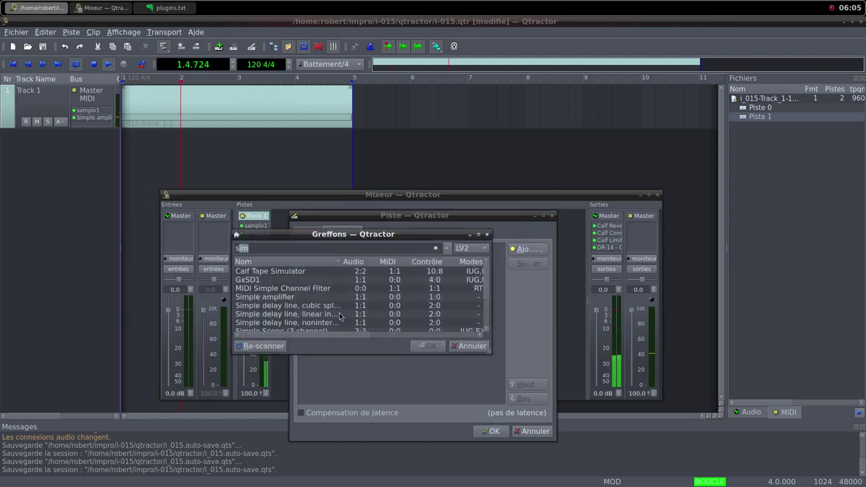
type("sam")
scroll(320, 315, "down", 3)
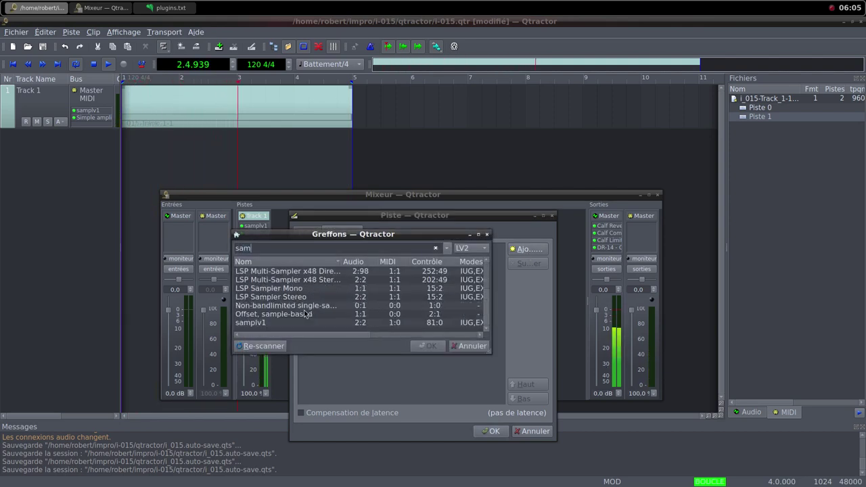
double_click(289, 324)
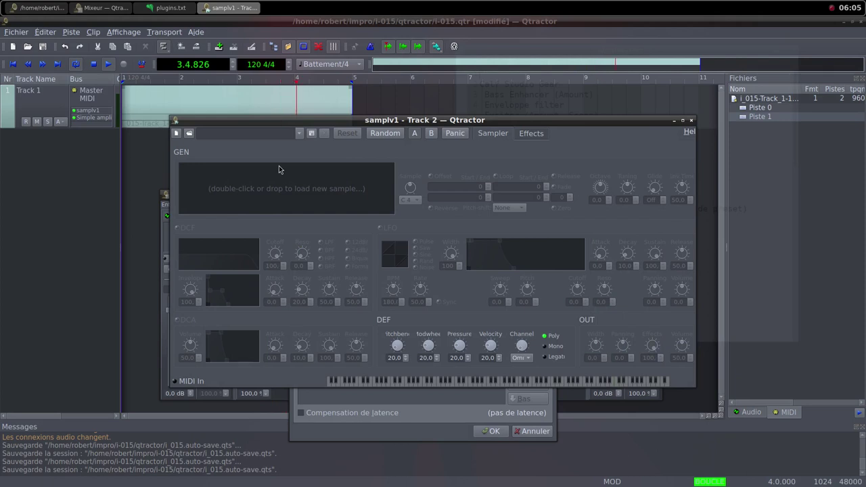
Step: Load the Hallenbad 3 WAV file from the i-015 samples folder into Track 2's samplv1
double_click(287, 195)
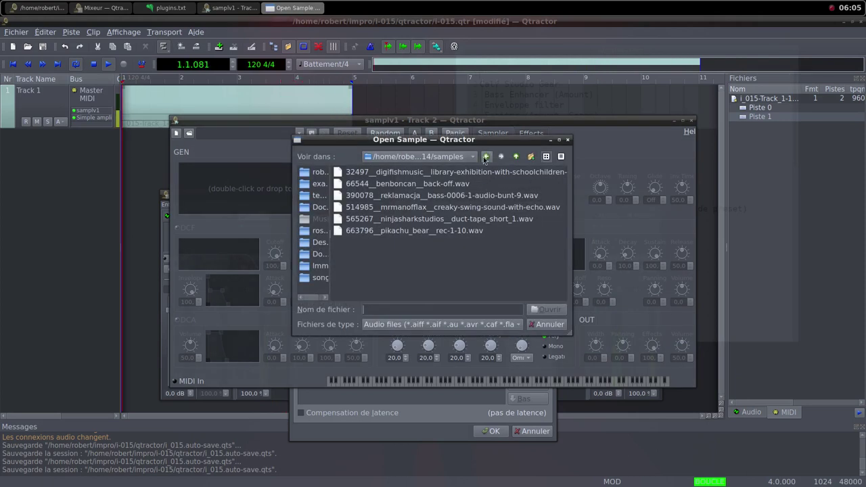
left_click(514, 157)
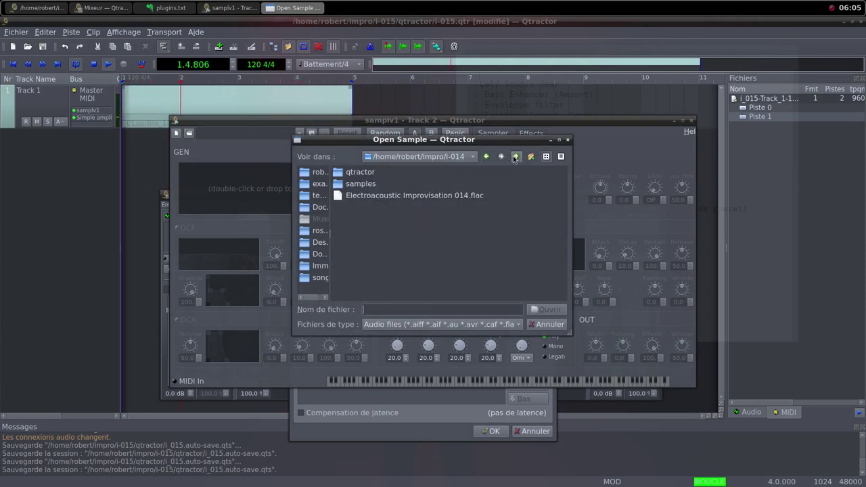
left_click(514, 157)
double_click(391, 218)
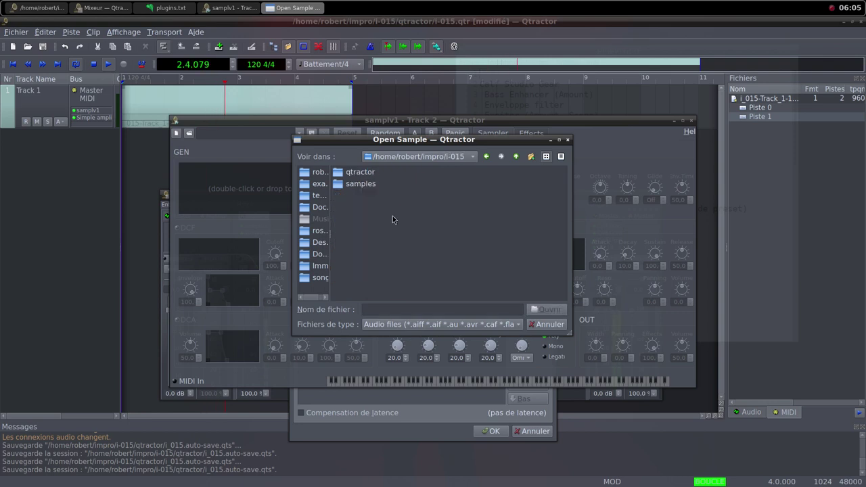
left_click(363, 184)
double_click(366, 185)
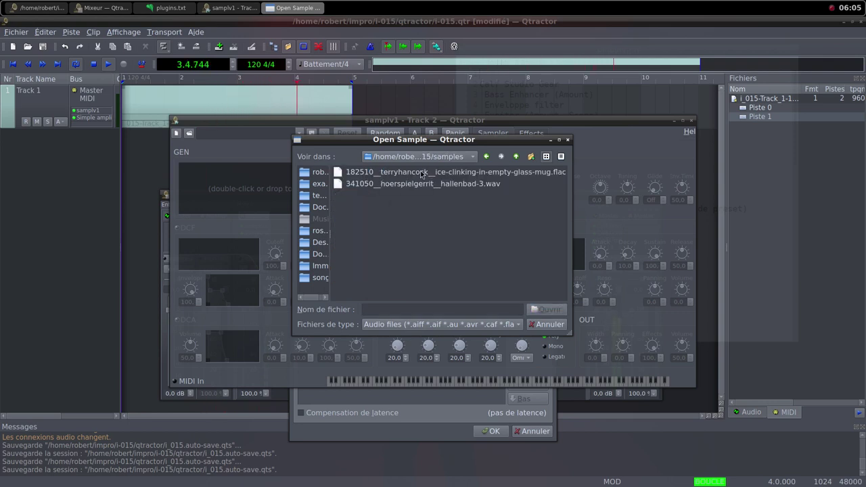
left_click(423, 184)
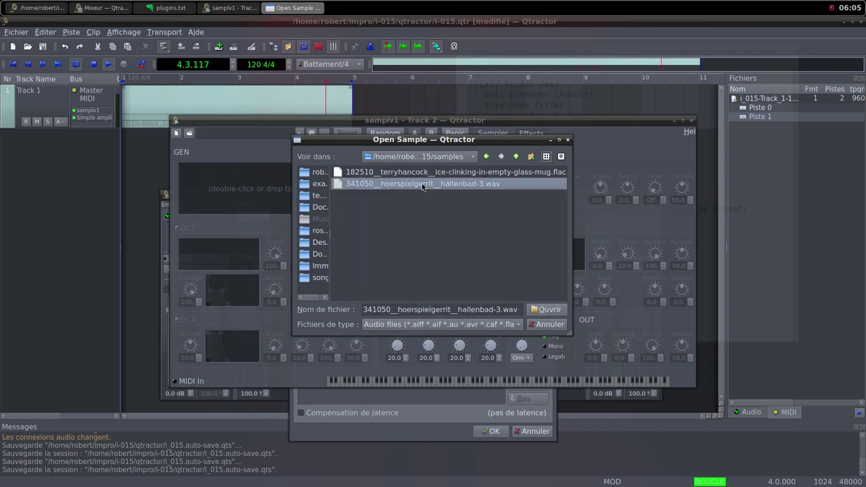
left_click(543, 310)
Step: Set samplv1's DCA volume and OUT volume to 100 for Track 2, then close the plugin window
left_click_drag(191, 345, 194, 374)
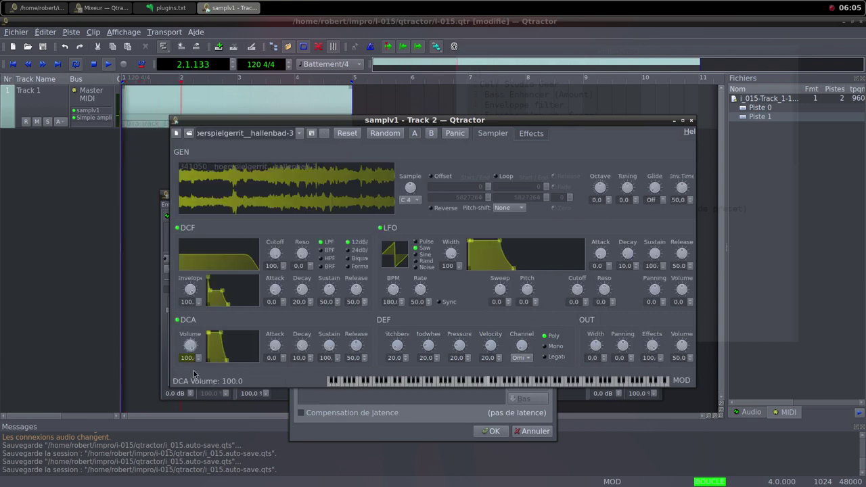
left_click_drag(681, 345, 684, 389)
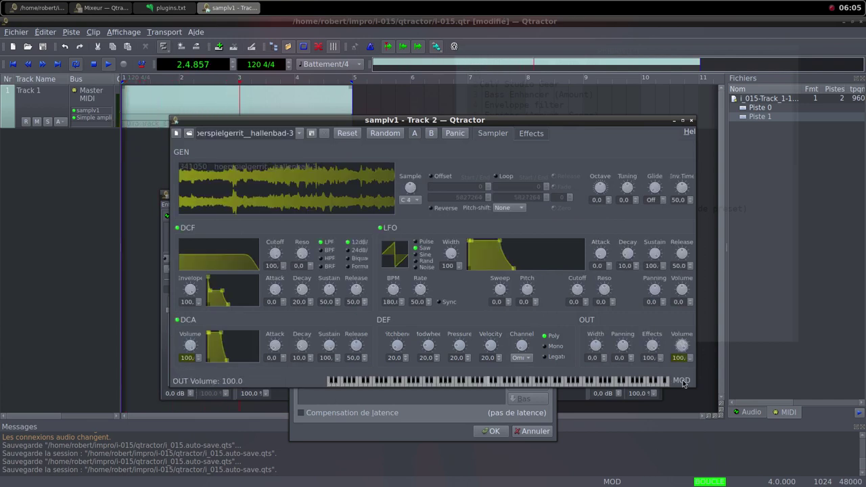
left_click_drag(682, 345, 688, 371)
left_click(690, 120)
Step: Add the Simple amplifier plugin to Track 2 after samplv1, leaving its gain at the default
left_click(527, 248)
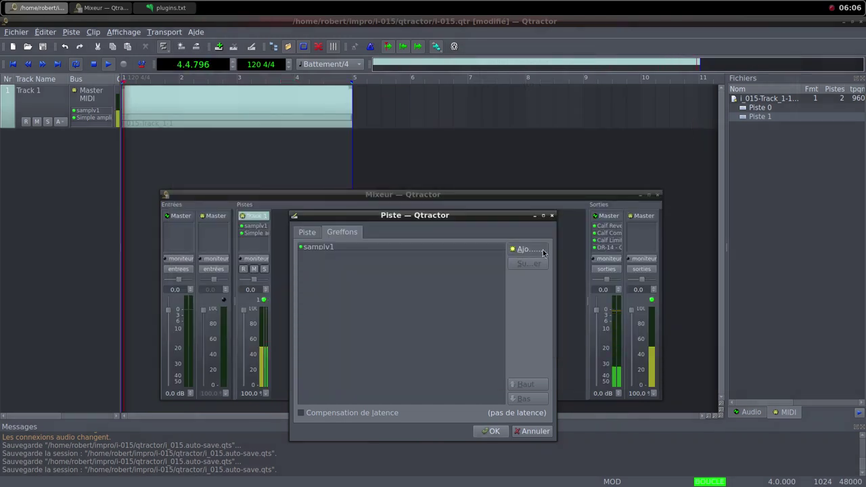
type("sim")
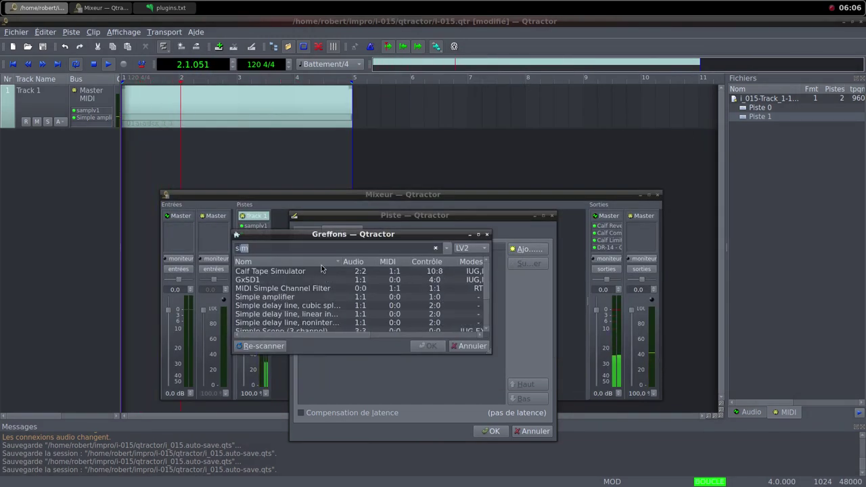
double_click(377, 297)
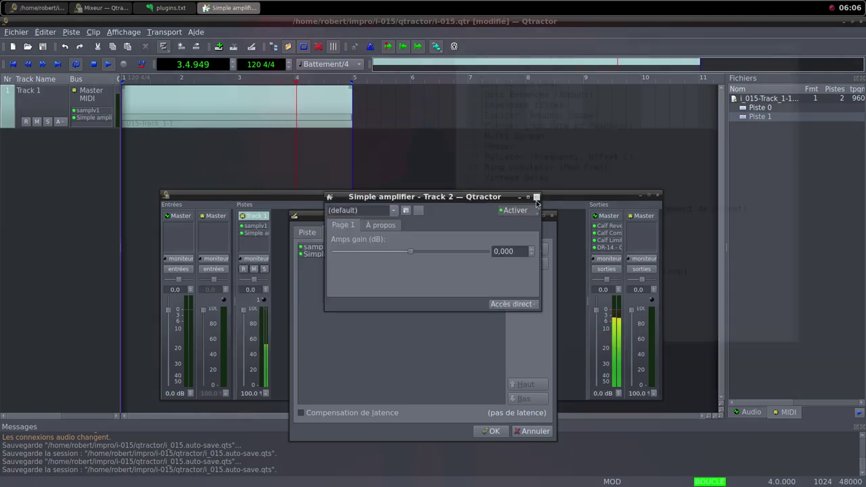
left_click(536, 198)
Step: Confirm the creation of Track 2 and lower its mixer fader to 0 %
left_click(491, 431)
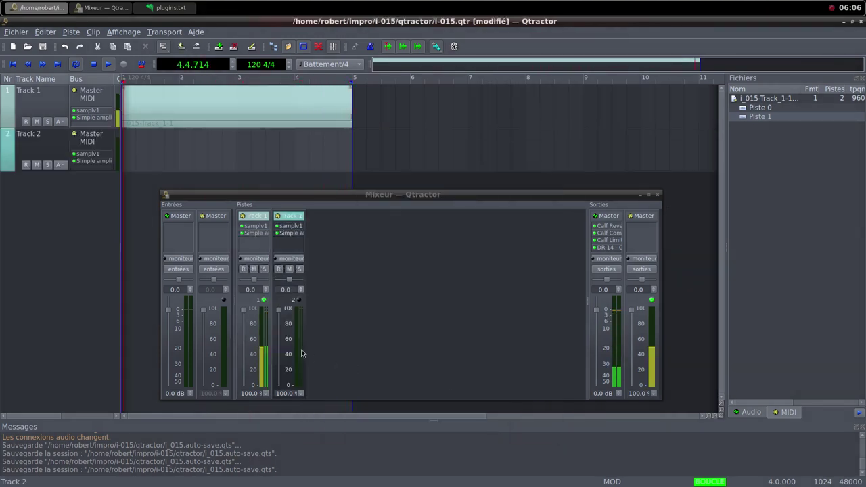
left_click_drag(283, 316, 281, 323)
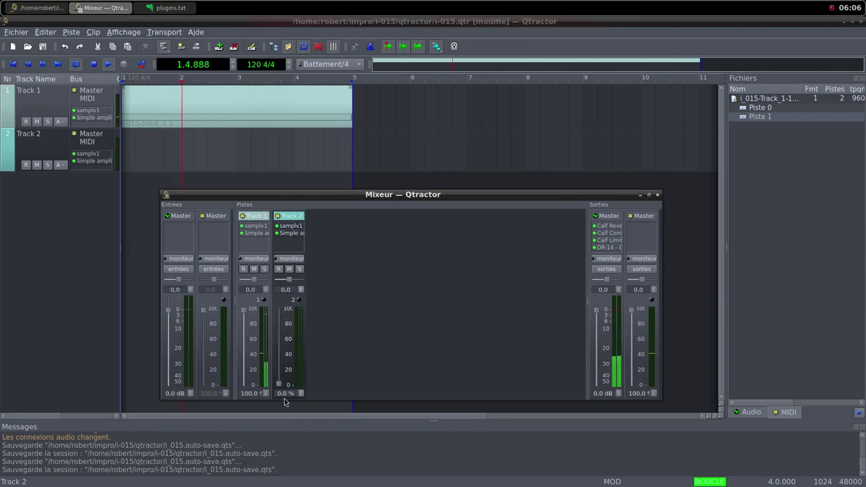
middle_click(454, 4)
left_click(523, 16)
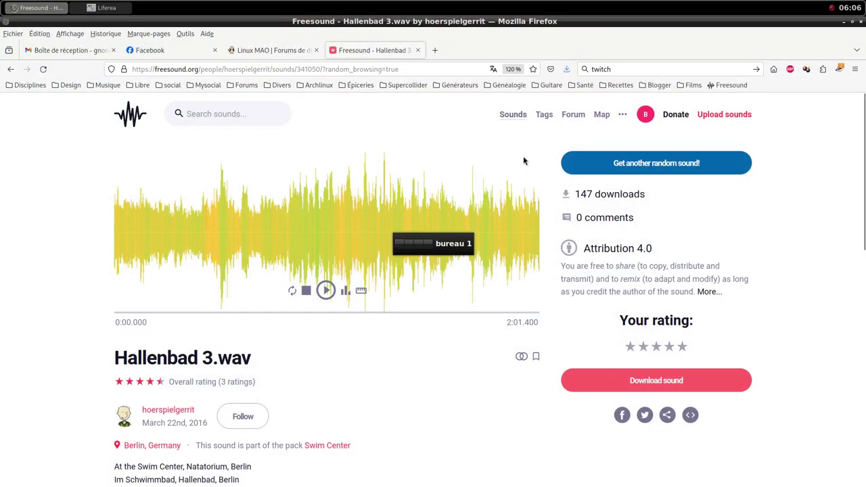
middle_click(503, 5)
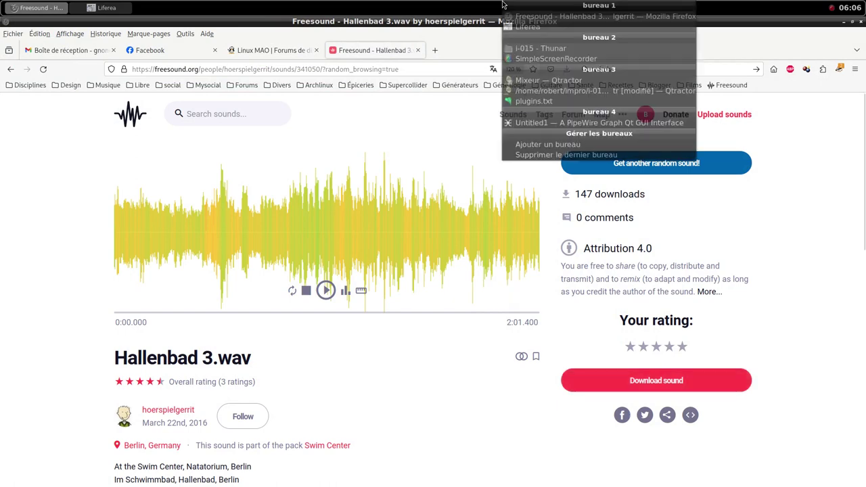
left_click(538, 82)
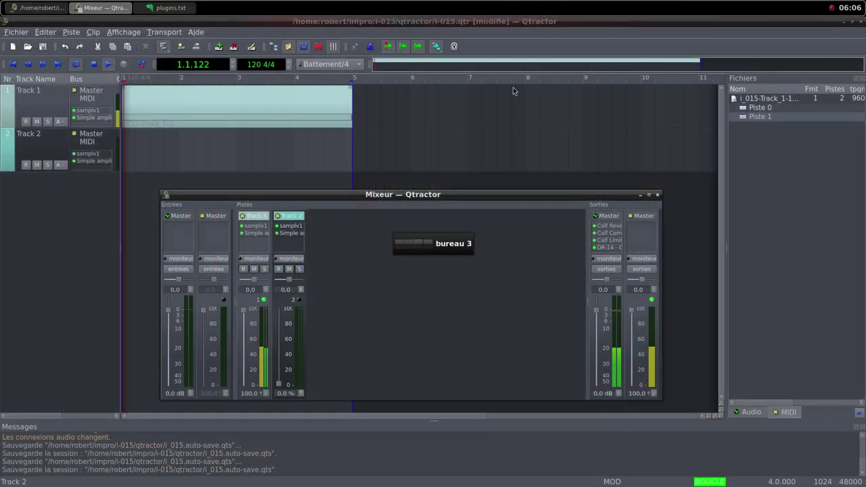
Step: Create a MIDI clip on Track 2 over the four-bar loop and draw a C4 note spanning all four bars
right_click(152, 156)
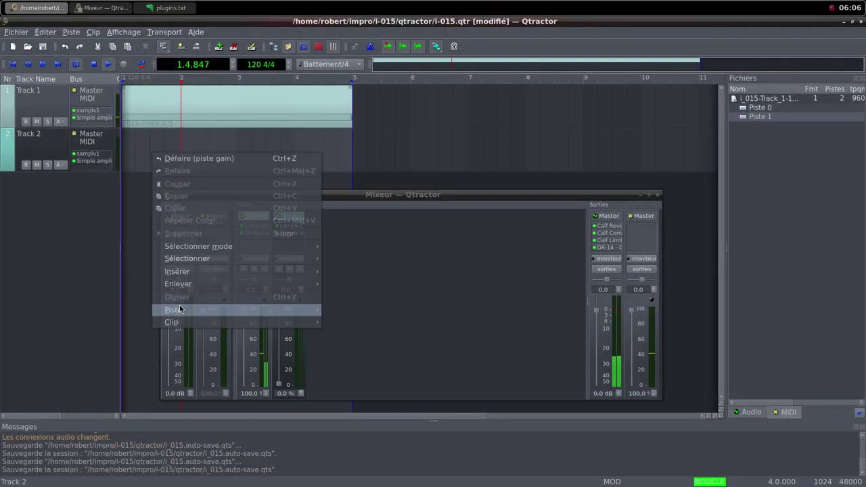
mouse_move(174, 322)
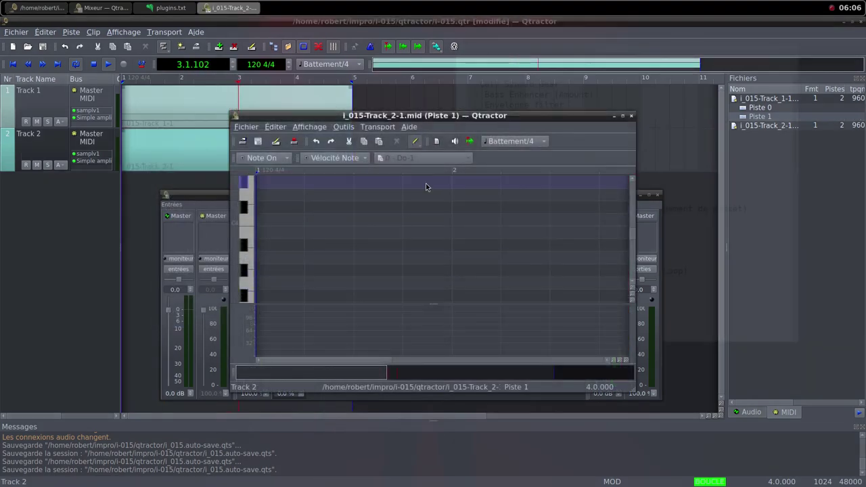
left_click(623, 117)
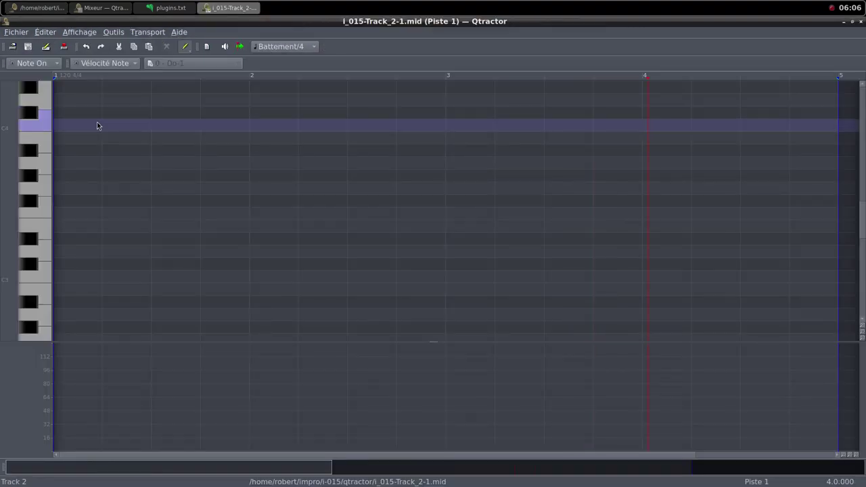
left_click_drag(62, 123, 811, 123)
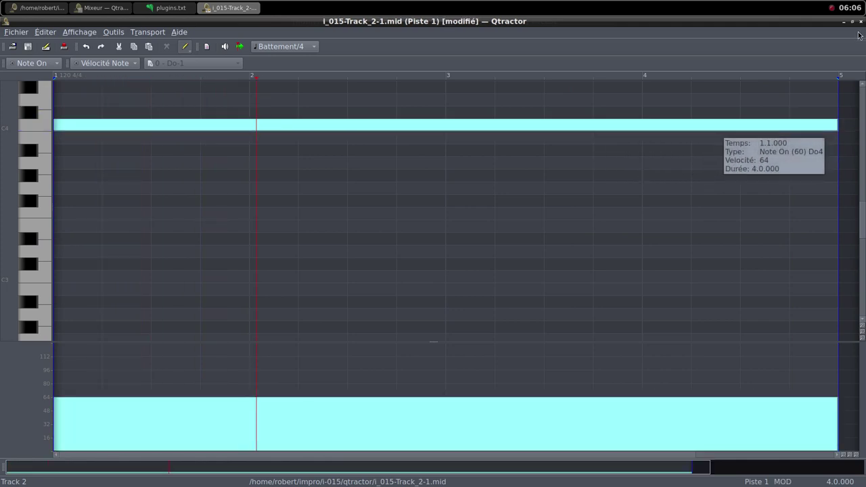
left_click(851, 22)
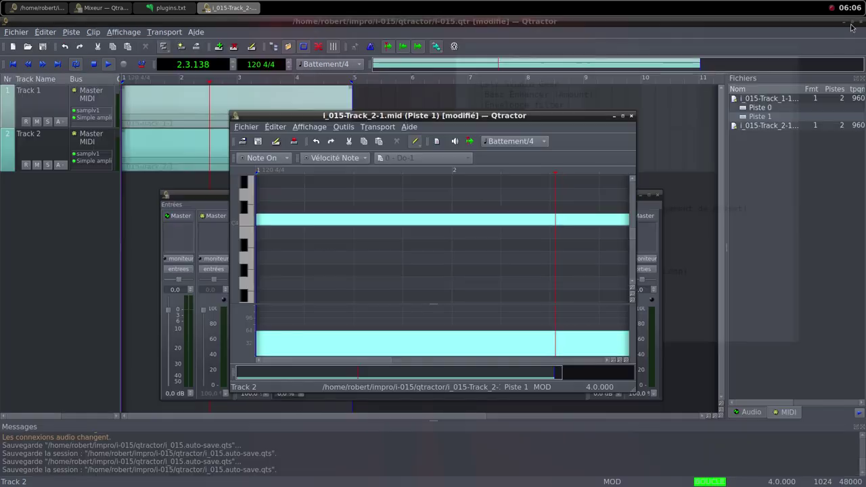
left_click(630, 117)
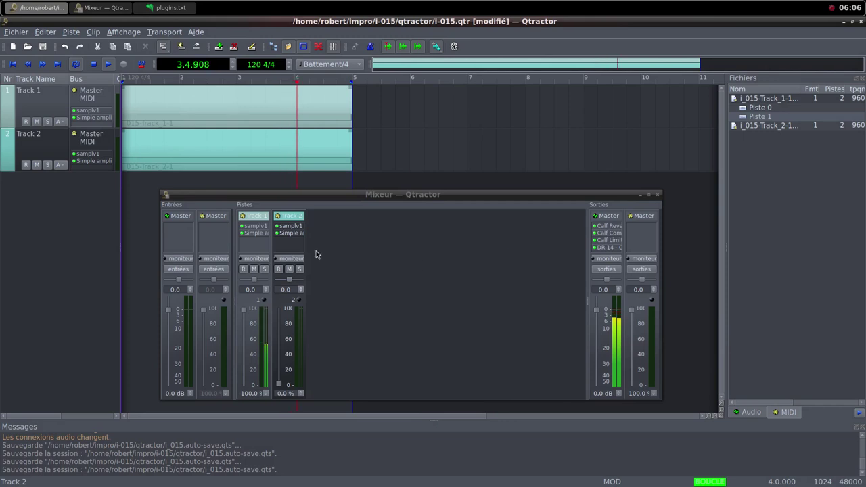
Step: Raise Track 2's mixer fader to 100 % and set its Simple amplifier gain to about 10.178 dB
left_click_drag(279, 387, 287, 326)
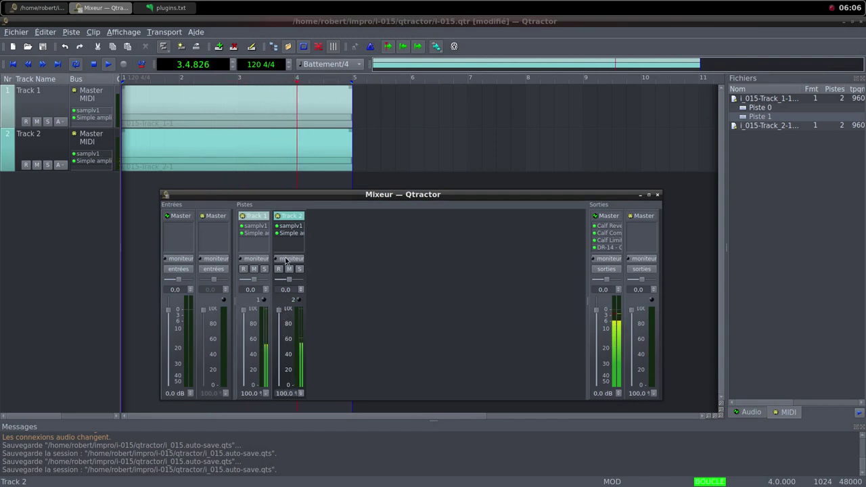
double_click(286, 233)
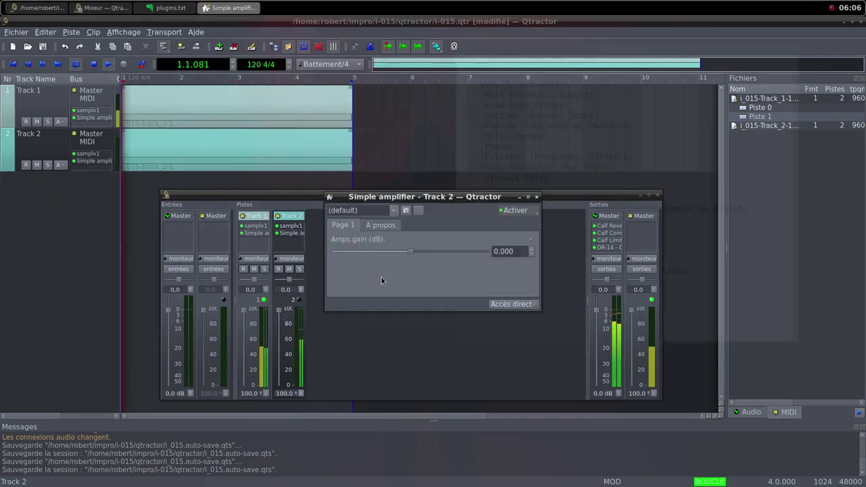
left_click_drag(411, 255, 424, 252)
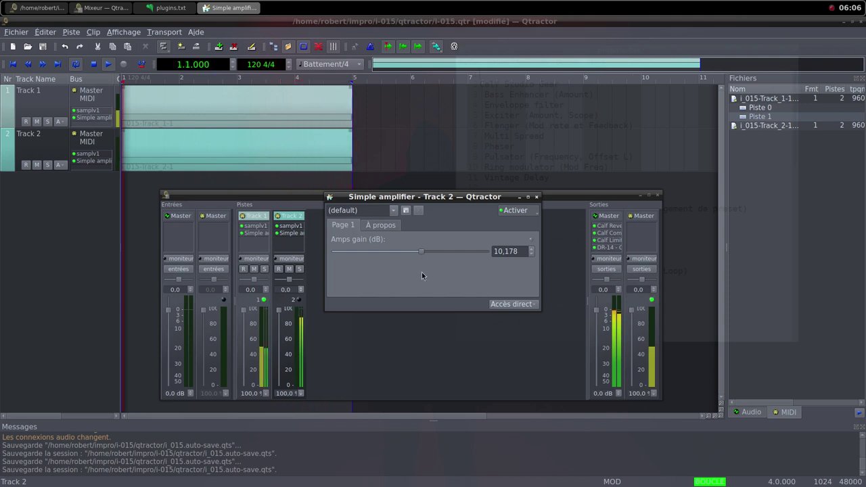
left_click(537, 197)
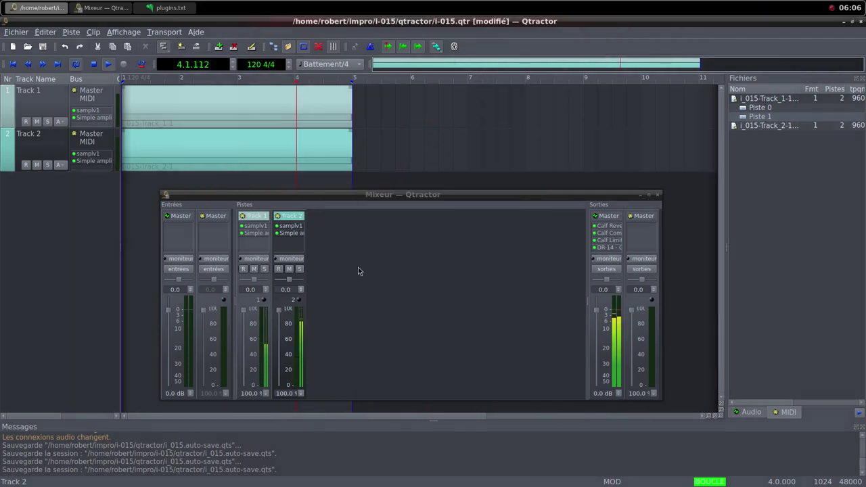
Step: Lower Track 1's Simple amplifier gain to about 6.020 dB and close the plugin window
double_click(262, 234)
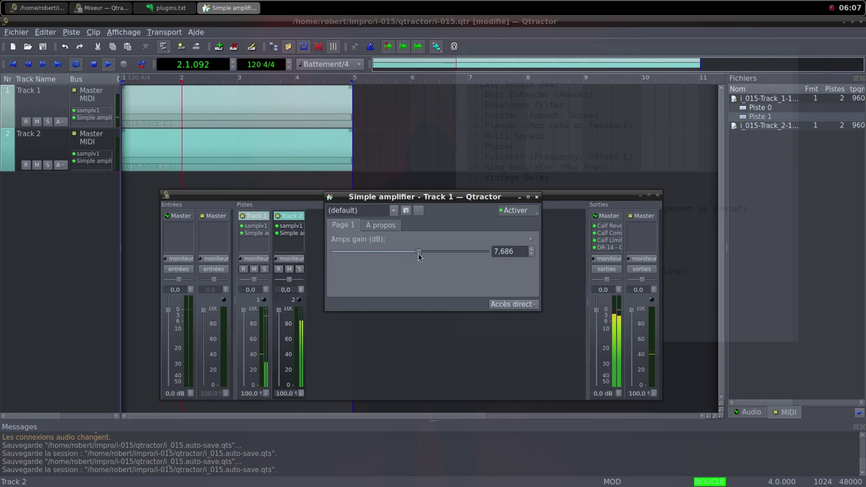
left_click_drag(418, 254, 416, 253)
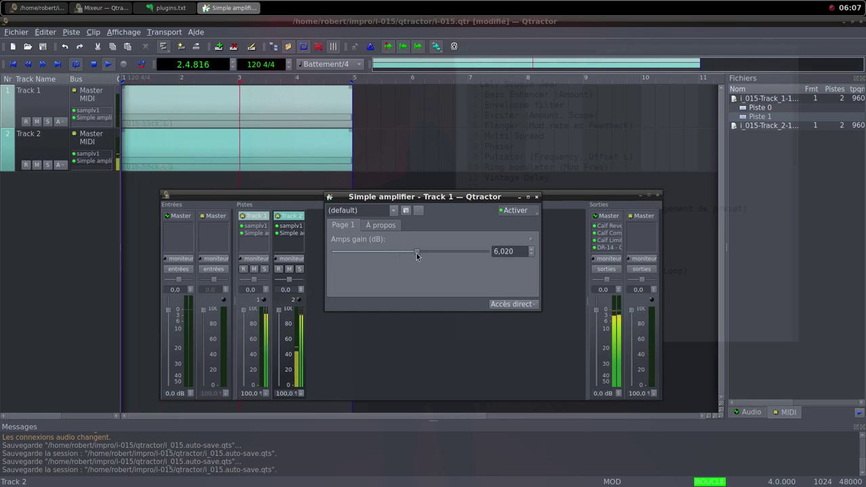
left_click(537, 197)
Step: Open the DR-14 meter on the audio Master output and place its window over the mixer's output strips to check levels
double_click(598, 247)
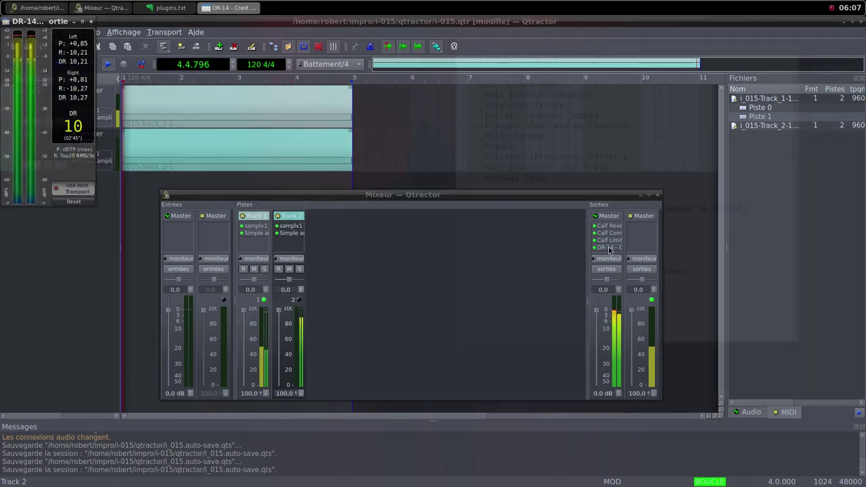
left_click_drag(56, 21, 634, 201)
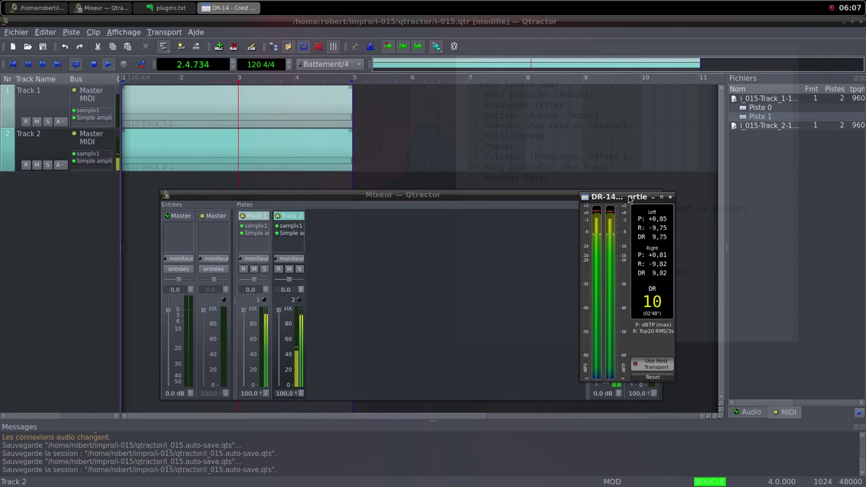
right_click(629, 197)
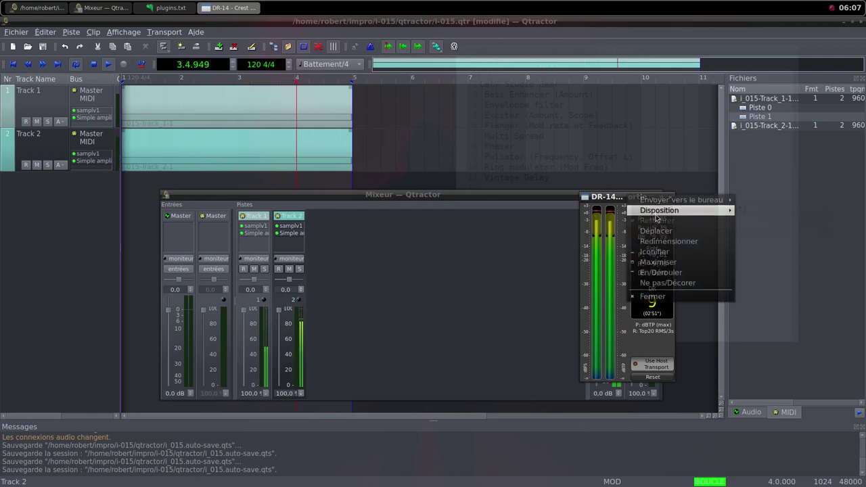
mouse_move(683, 211)
left_click(764, 221)
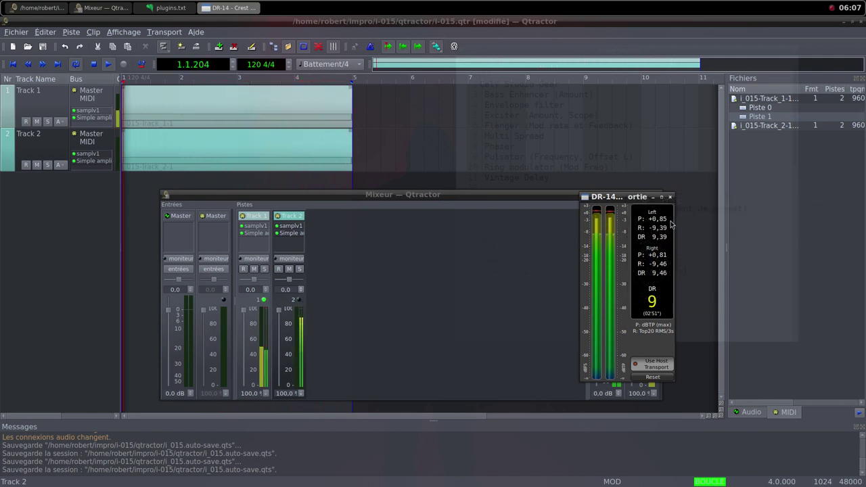
left_click_drag(634, 200, 638, 205)
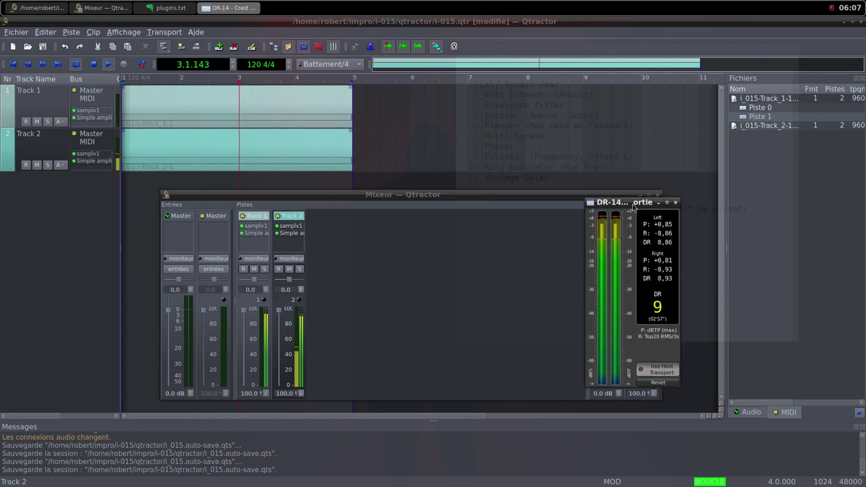
Step: Start adding a third track from the mixer and set its type to MIDI
left_click(451, 199)
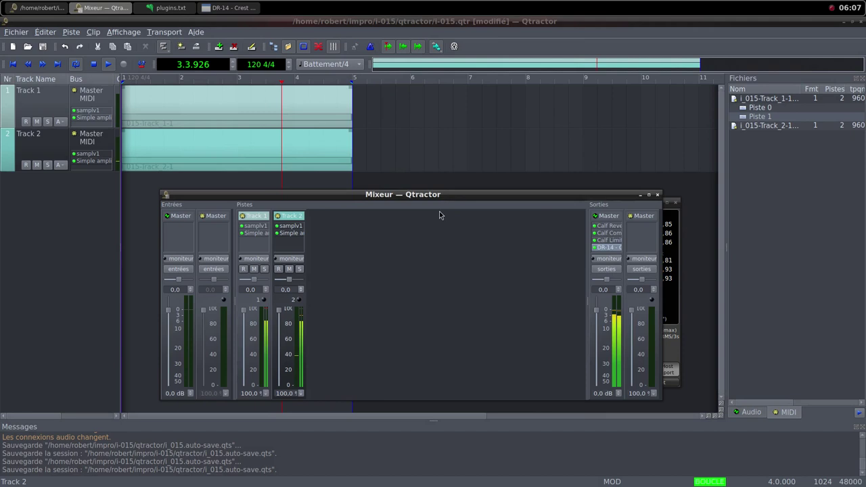
right_click(369, 265)
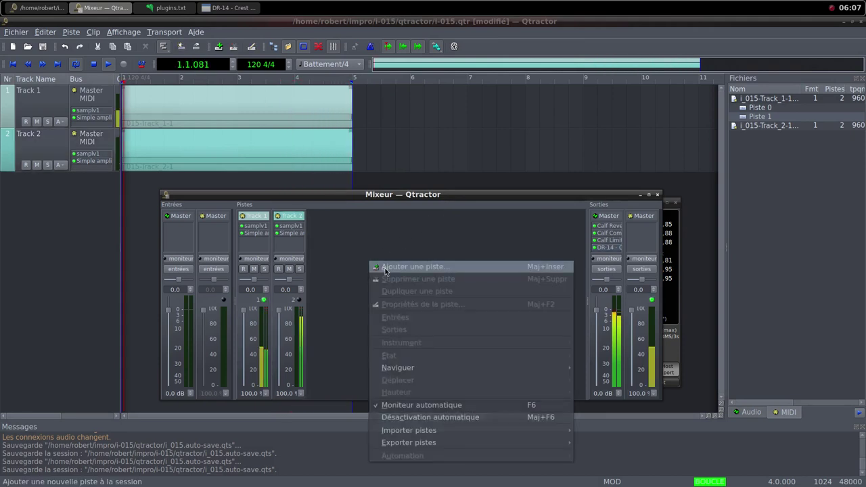
left_click(385, 269)
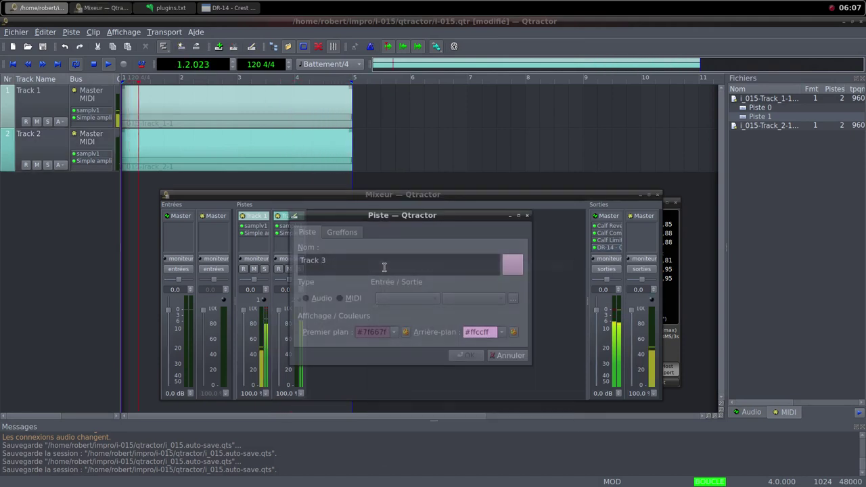
left_click(340, 299)
Step: Find Cardinal Synth among the LV2 plugins by searching for "card" and add it to Track 3
left_click(341, 232)
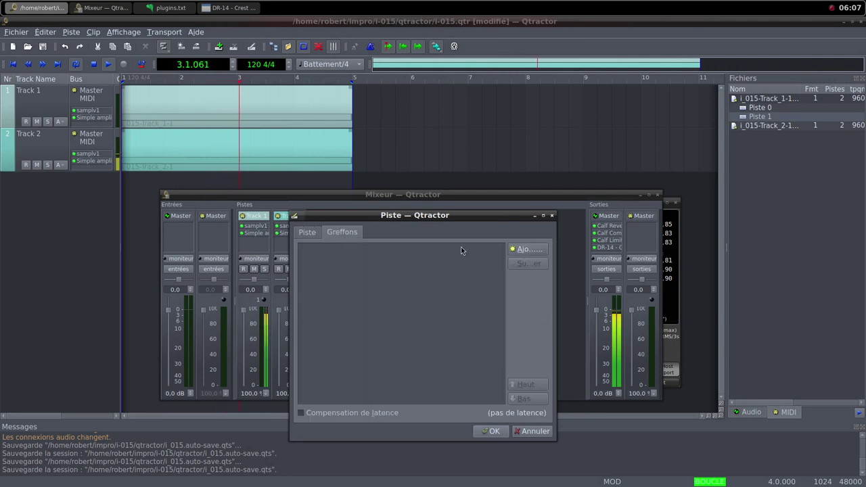
left_click(525, 249)
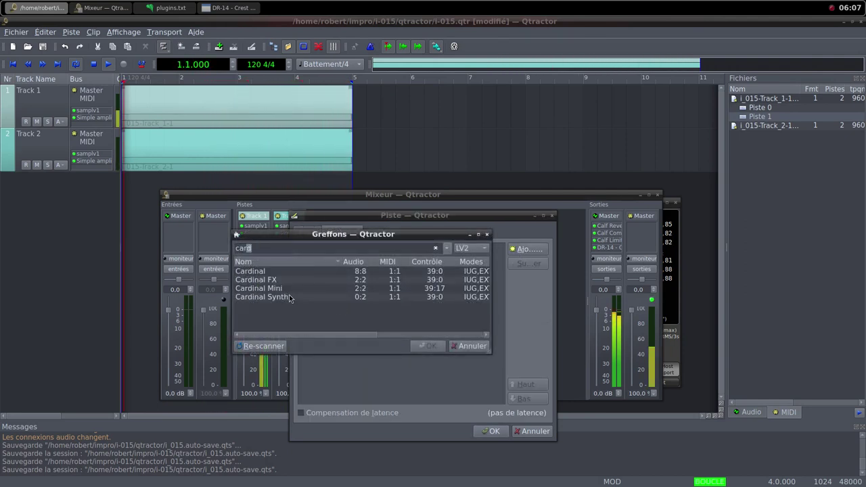
key("Escape")
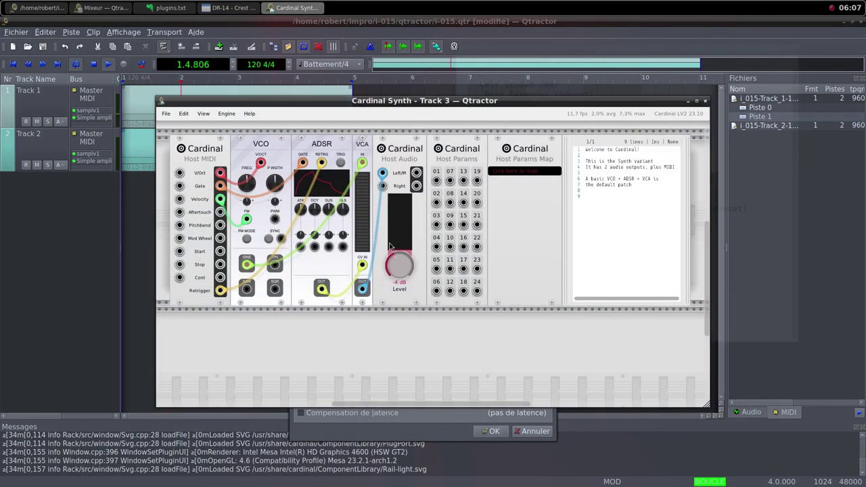
Step: Load the patch cardinal-003-chaos.vcv from the ardour/cardinal folder into Track 3's Cardinal Synth
left_click(167, 115)
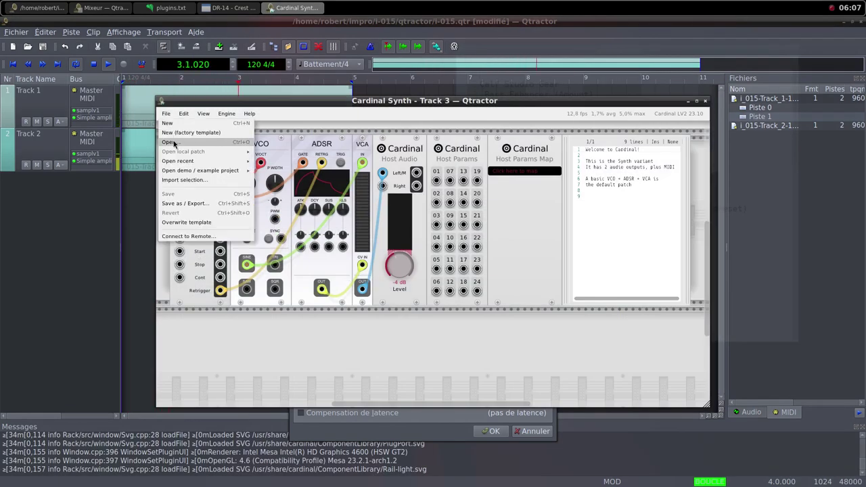
left_click(177, 145)
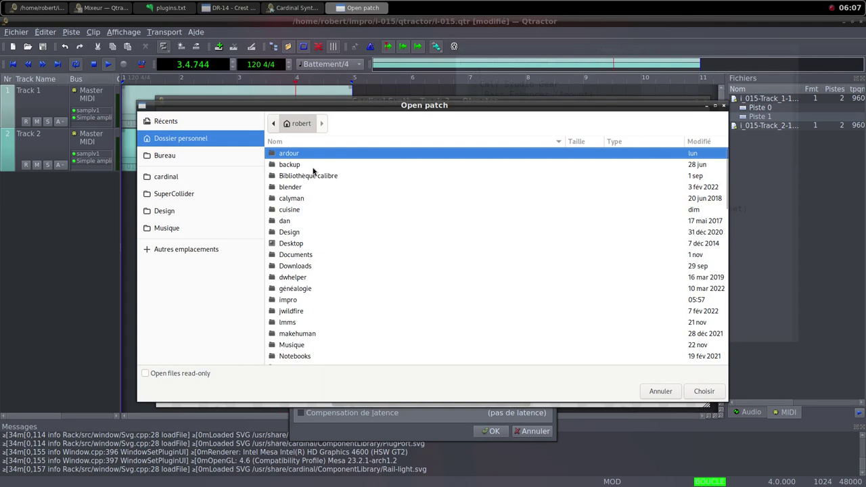
double_click(296, 157)
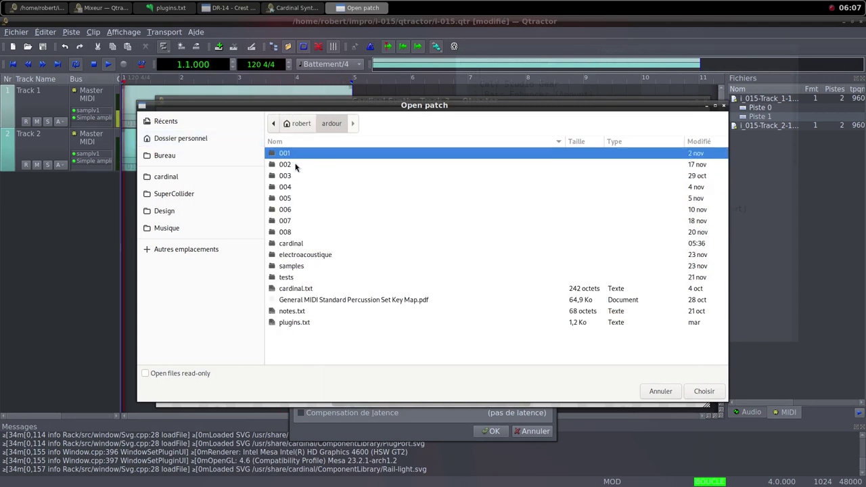
double_click(291, 244)
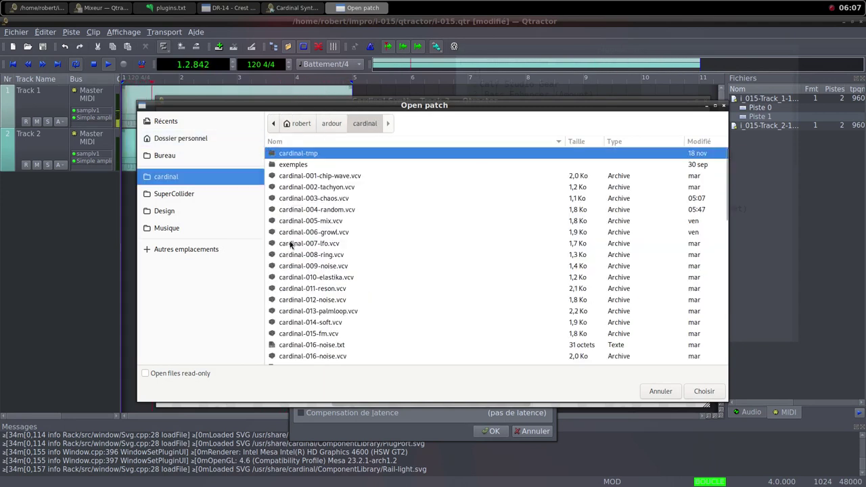
left_click(314, 199)
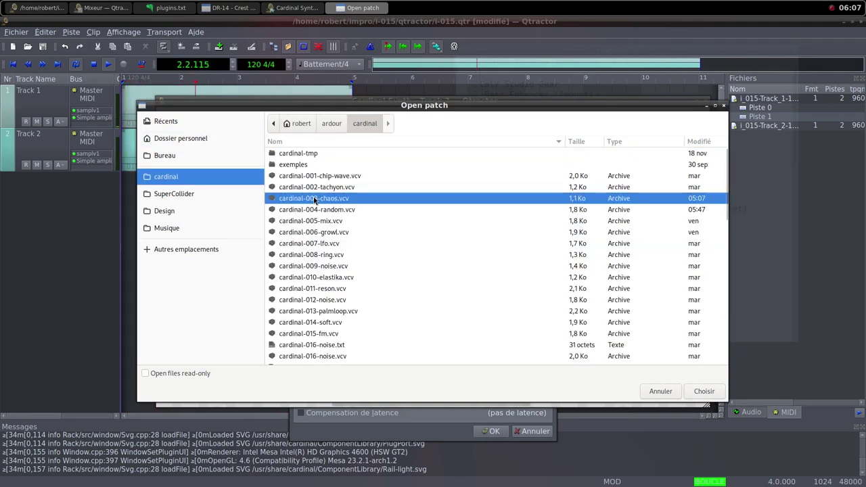
left_click(700, 391)
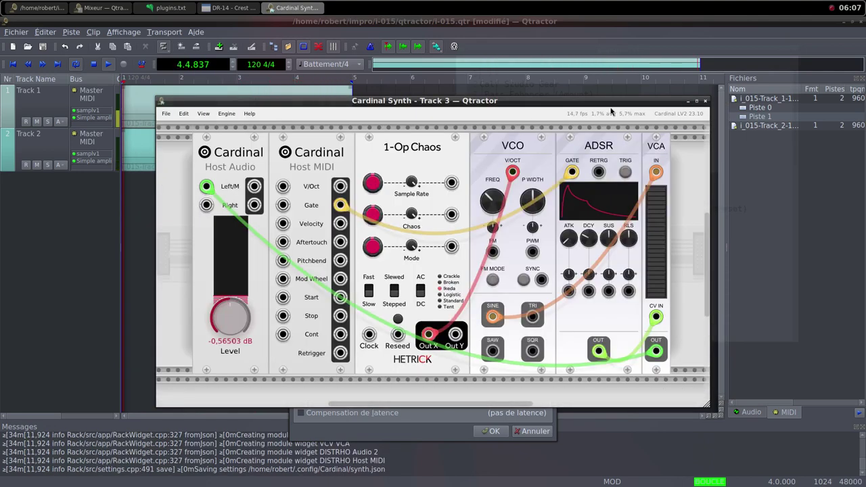
Step: Turn the Host Audio level in Cardinal Synth down to -inf dB and shift its window clear of the mixer's track strips
left_click_drag(608, 107, 764, 101)
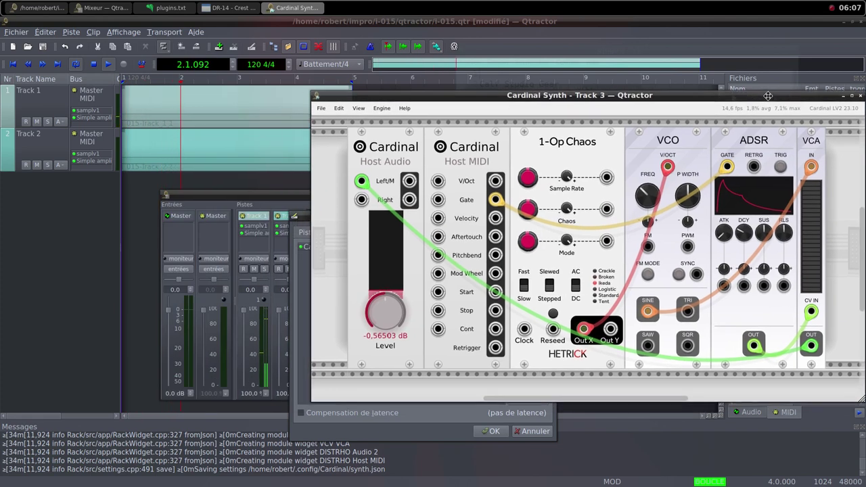
mouse_move(384, 308)
left_click_drag(384, 308, 366, 323)
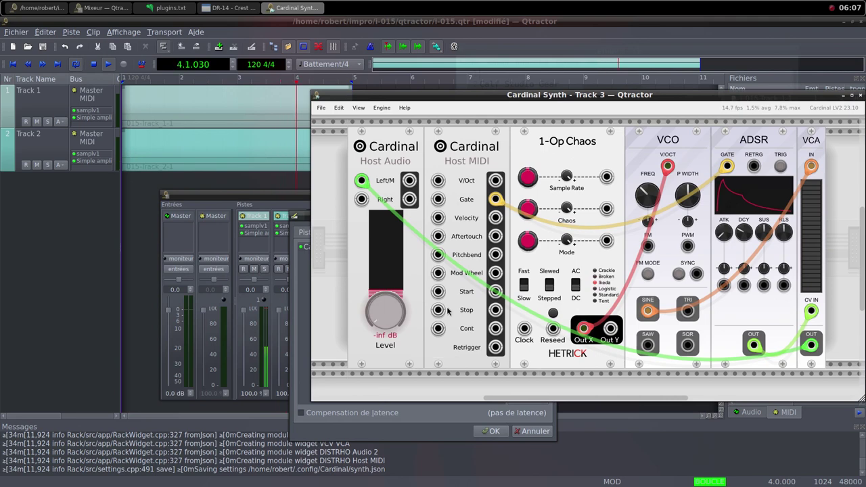
left_click(825, 100)
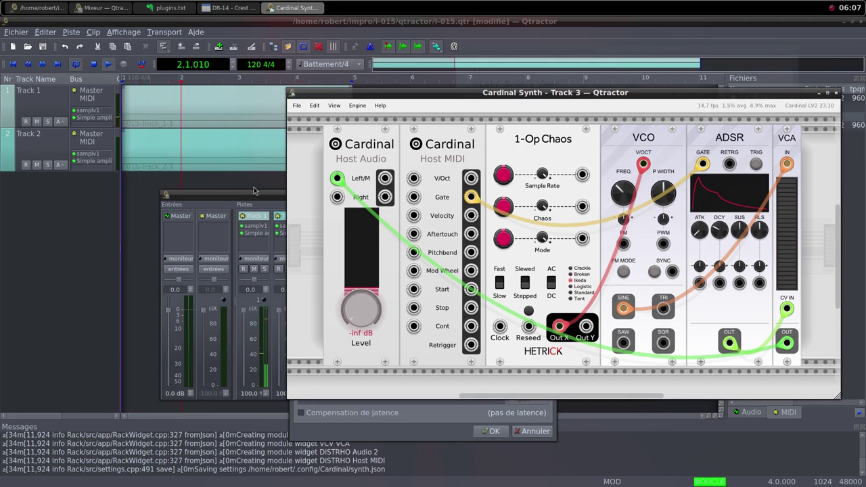
Step: Confirm the creation of Track 3 and bring the mixer window to the front
left_click(253, 193)
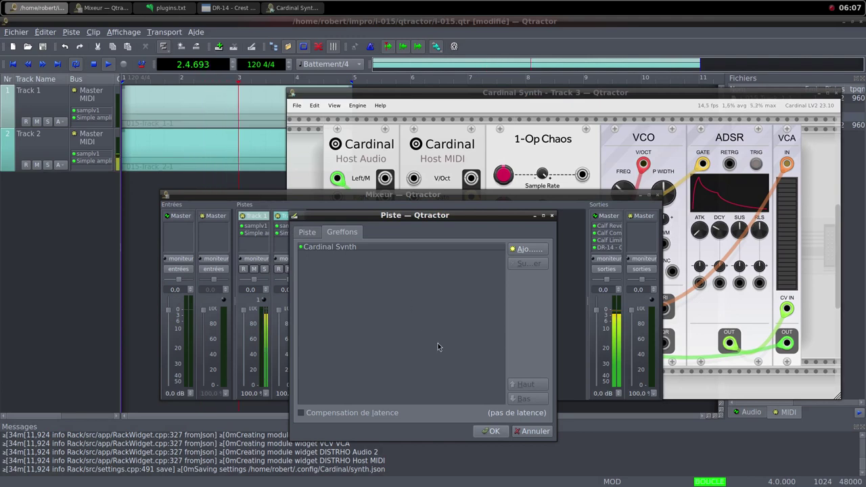
left_click(493, 431)
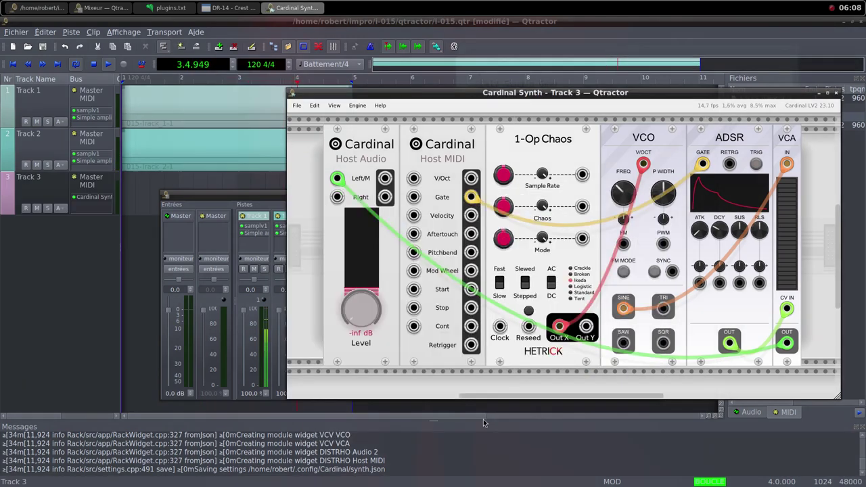
left_click(258, 196)
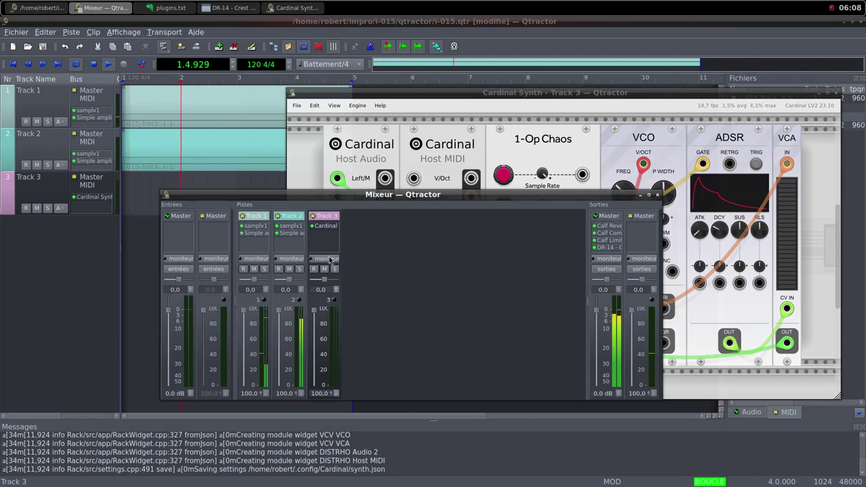
Step: Create a new MIDI clip on Track 3 spanning the four-bar loop and maximize its note editor
right_click(140, 197)
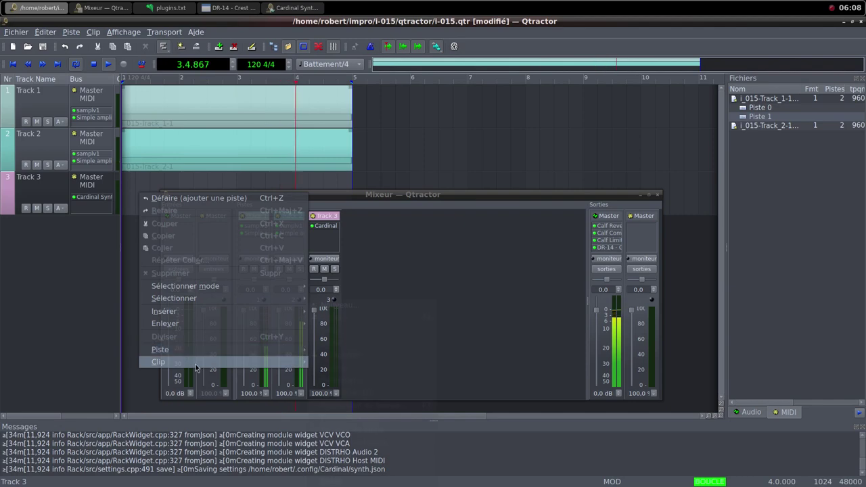
mouse_move(196, 362)
left_click(329, 305)
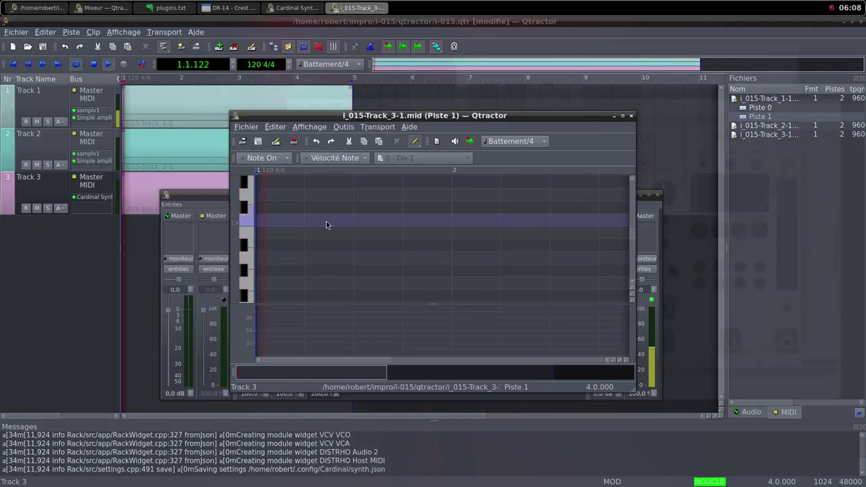
left_click(622, 116)
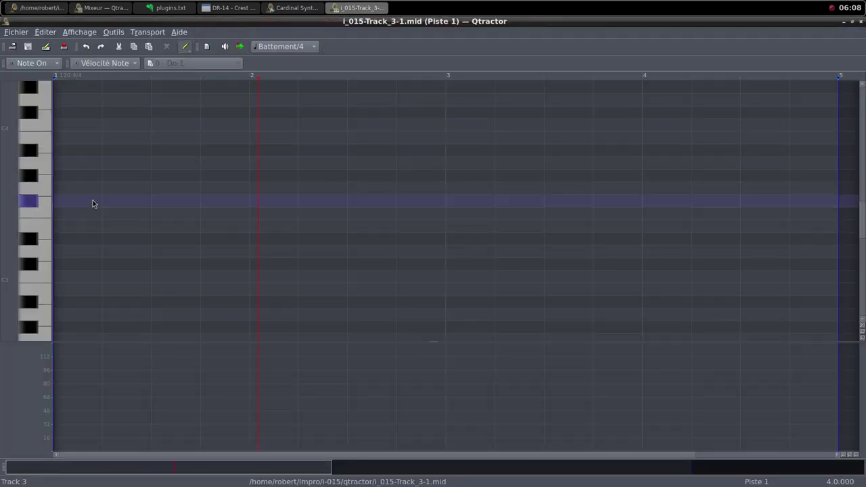
Step: Draw eight one-beat Do3 notes on beats 1 and 3 of all four bars in Track 3's clip and close its editor
left_click(62, 277)
mouse_move(64, 275)
left_mouse_down()
mouse_move(129, 284)
mouse_move(200, 276)
left_mouse_up()
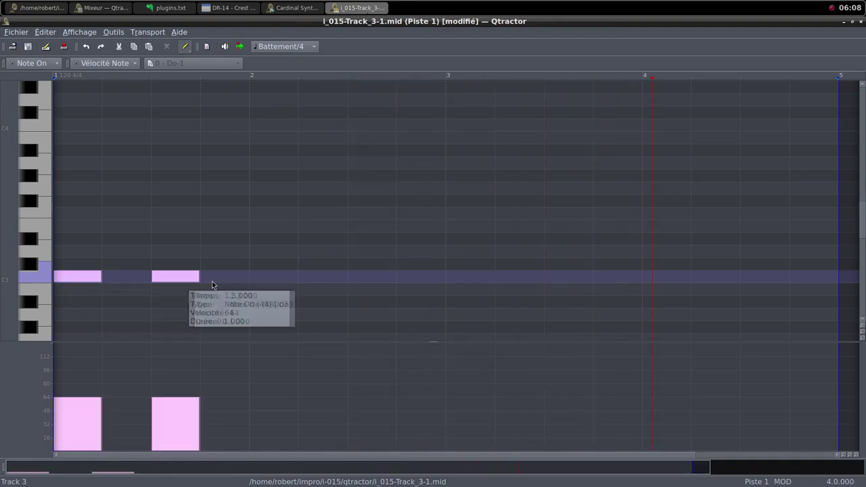
left_click_drag(254, 277, 298, 275)
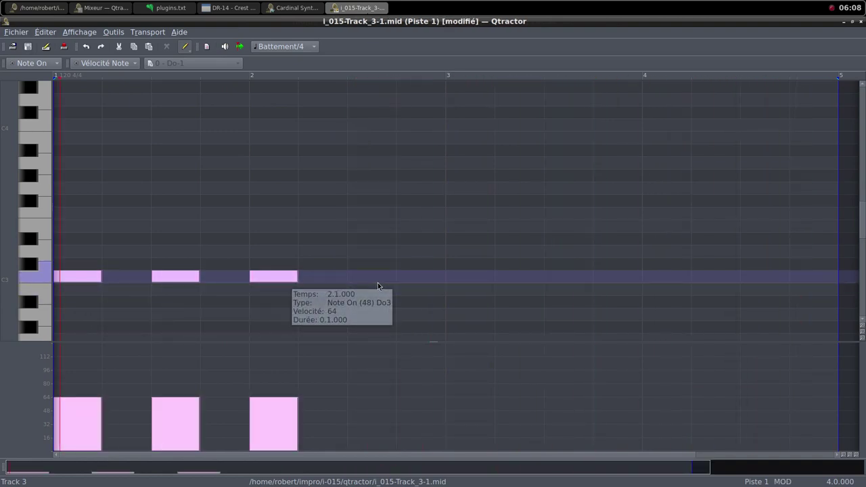
left_click_drag(352, 276, 396, 276)
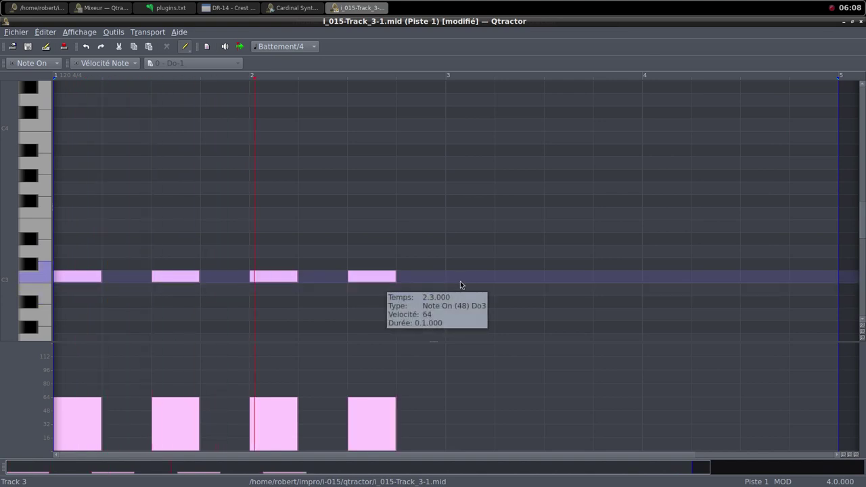
left_click_drag(450, 276, 590, 275)
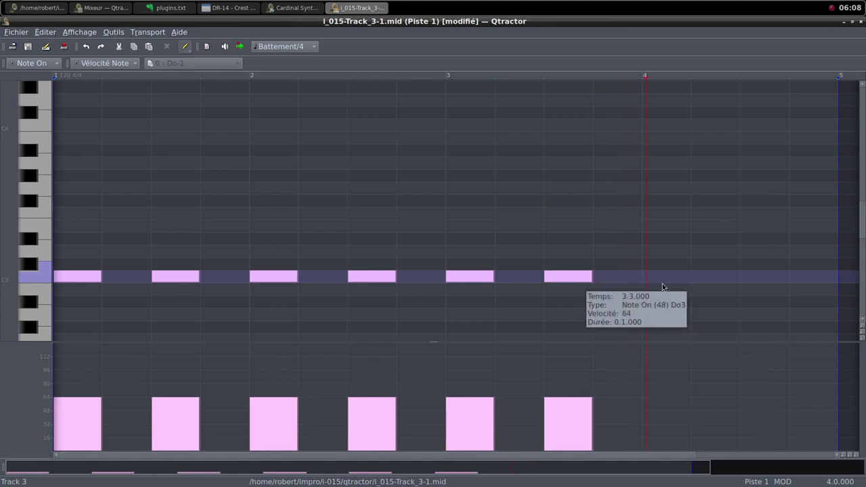
left_click_drag(646, 278, 690, 276)
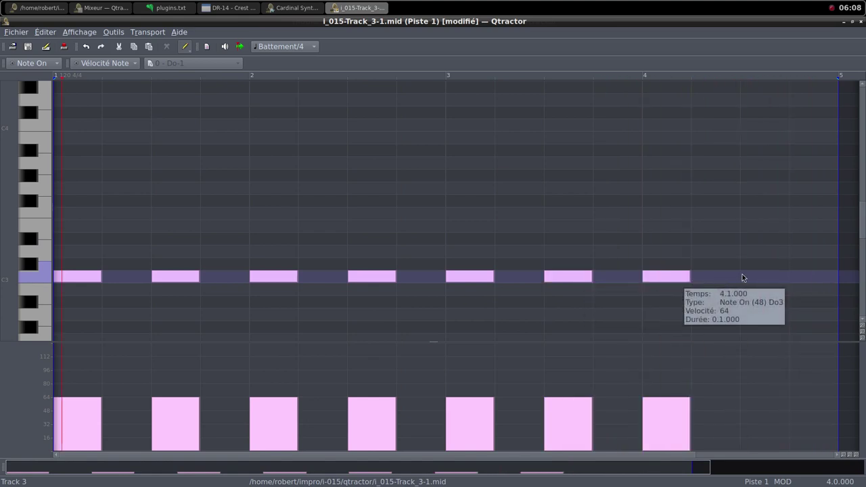
left_click_drag(741, 276, 788, 276)
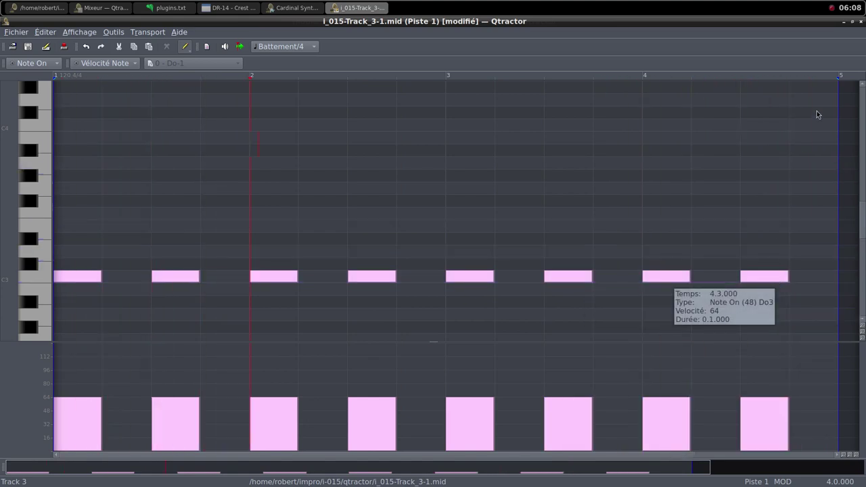
left_click(853, 21)
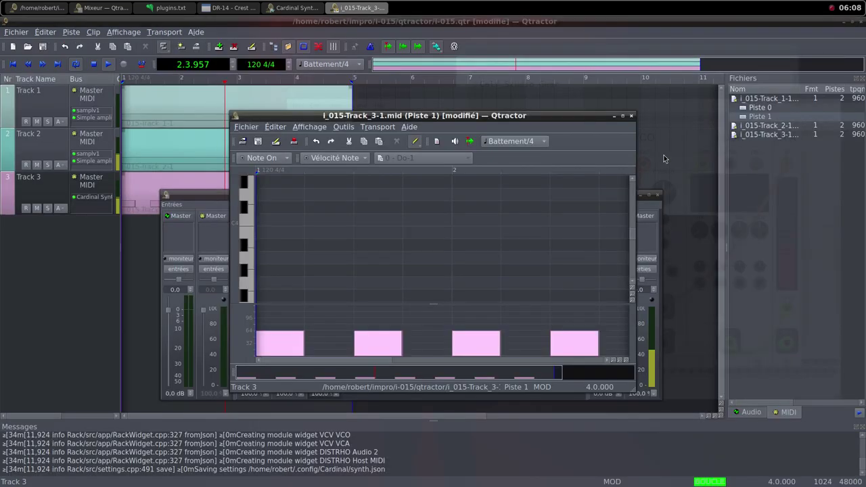
left_click(631, 116)
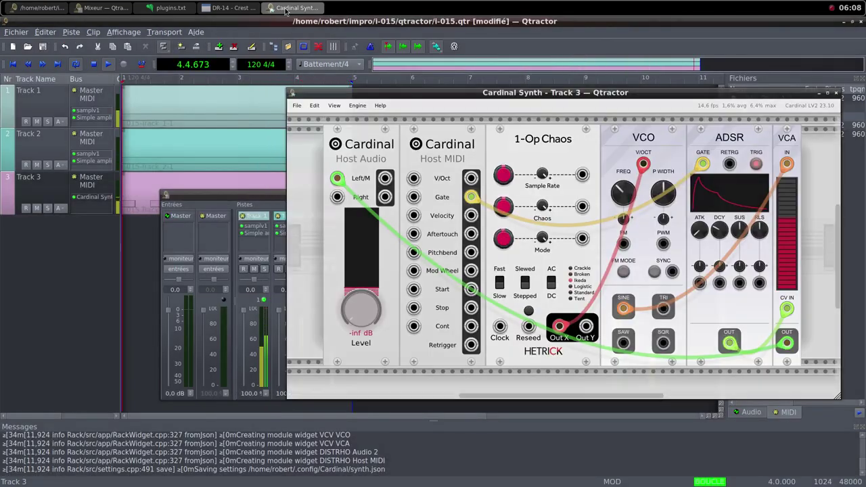
Step: Shift Track 3's Cardinal Synth window clear of the mixer strips and raise its Host Audio level to 5,239 dB
double_click(324, 225)
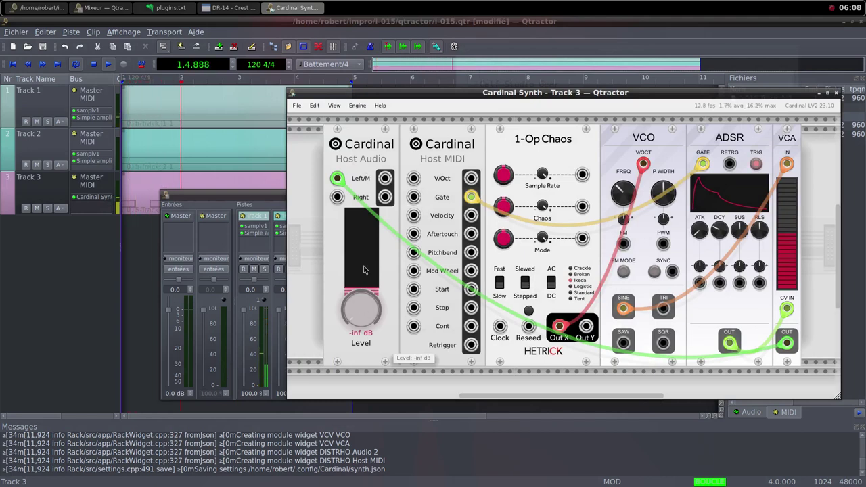
left_click_drag(381, 93, 465, 100)
left_click_drag(444, 318, 425, 277)
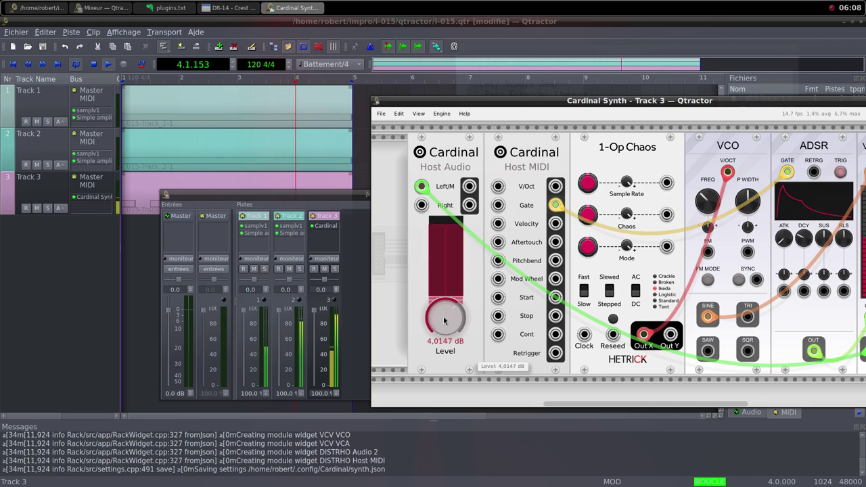
mouse_move(438, 320)
left_mouse_down()
mouse_move(429, 302)
mouse_move(437, 323)
left_mouse_up()
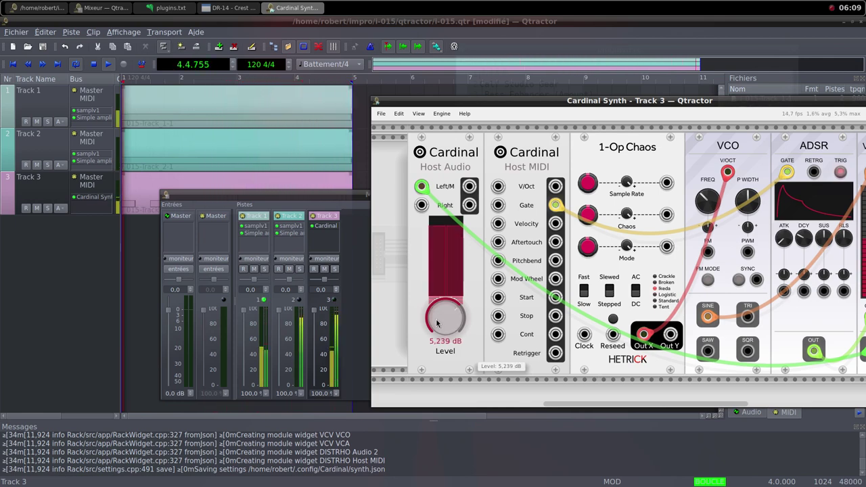
Step: Set Track 2's Simple amplifier gain to 8,106 dB and close the amplifier and Cardinal Synth windows
left_click(295, 235)
double_click(295, 235)
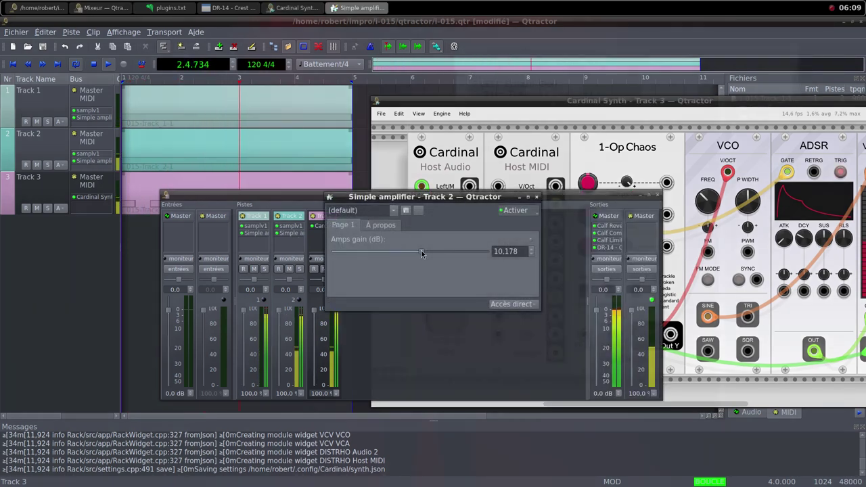
left_click_drag(421, 253, 419, 253)
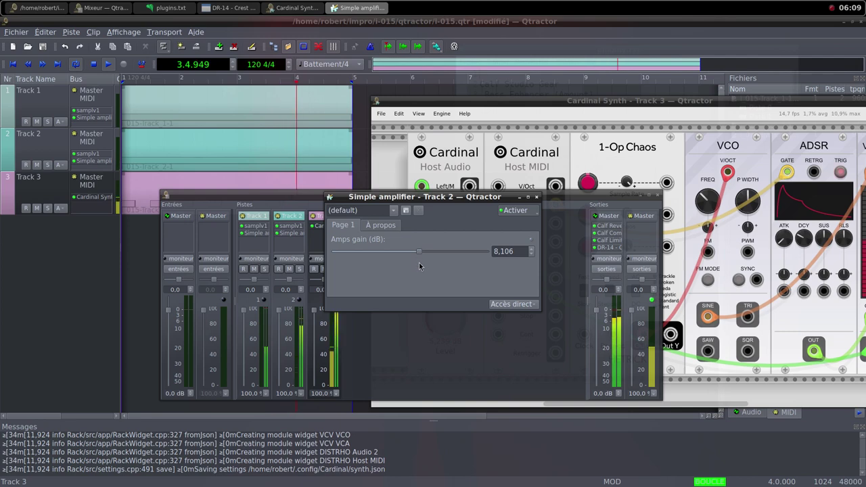
left_click(536, 197)
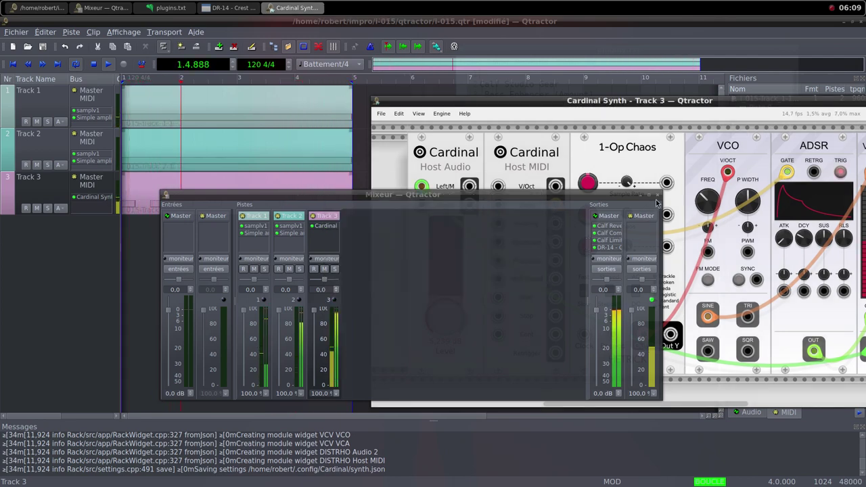
left_click_drag(572, 108, 413, 103)
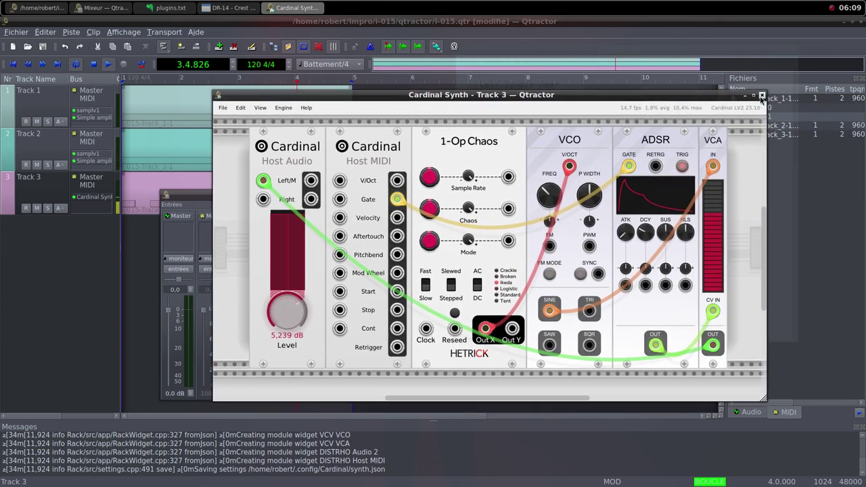
left_click(761, 94)
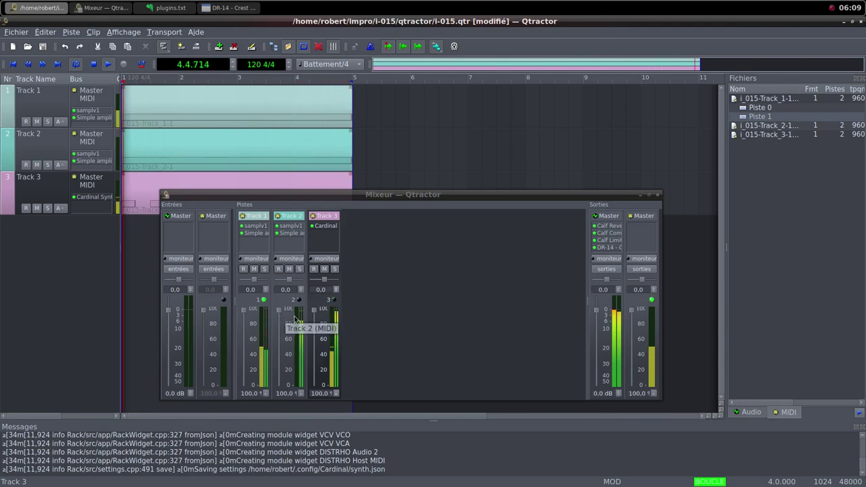
Step: Lower the VCO frequency in Track 3's Cardinal Synth, try out the 1-Op Chaos sample rate, and close the synth window
double_click(326, 227)
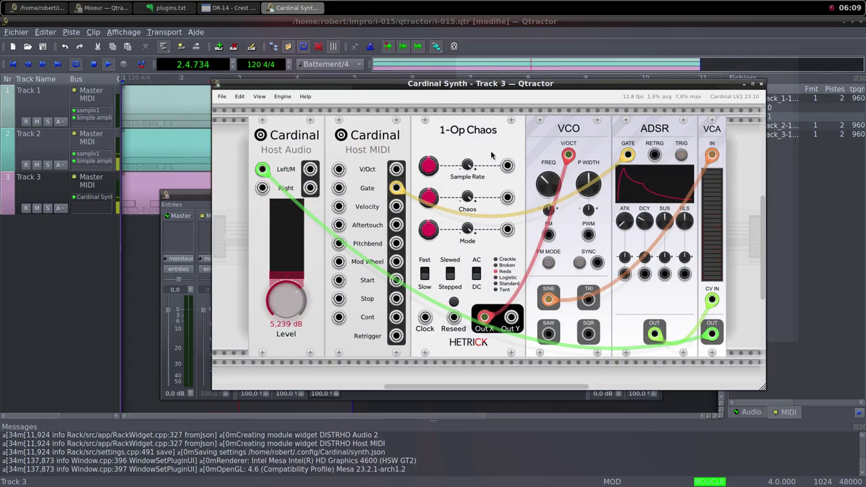
left_click_drag(542, 186, 525, 238)
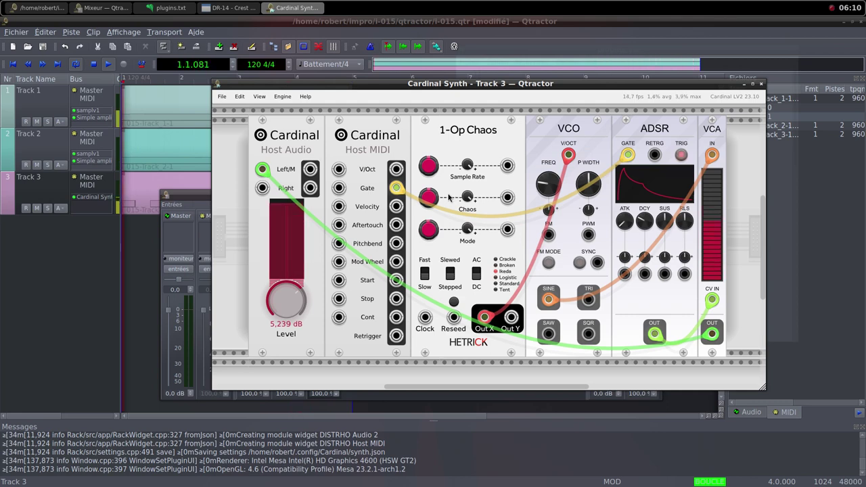
mouse_move(424, 176)
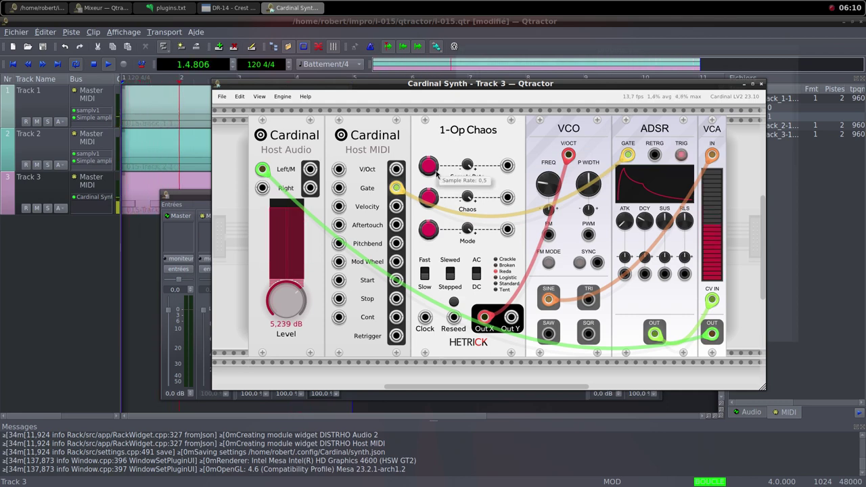
left_click_drag(424, 176, 425, 235)
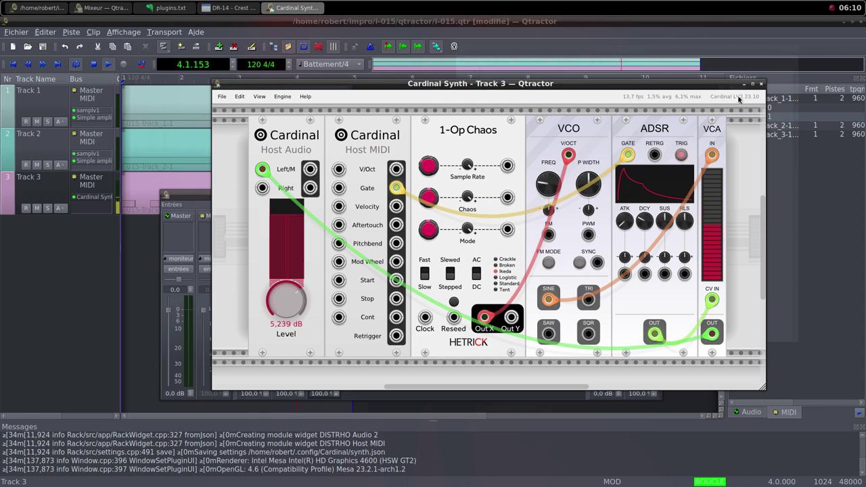
left_click(760, 85)
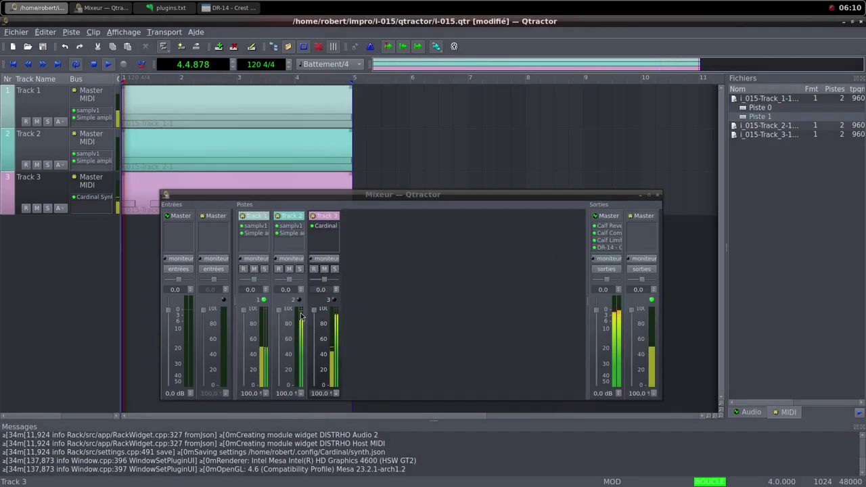
Step: Fade Track 2's volume to 0 % and add the LV2 plugin AM pitchshifter to it, searching for "pit"
left_click_drag(276, 314, 285, 384)
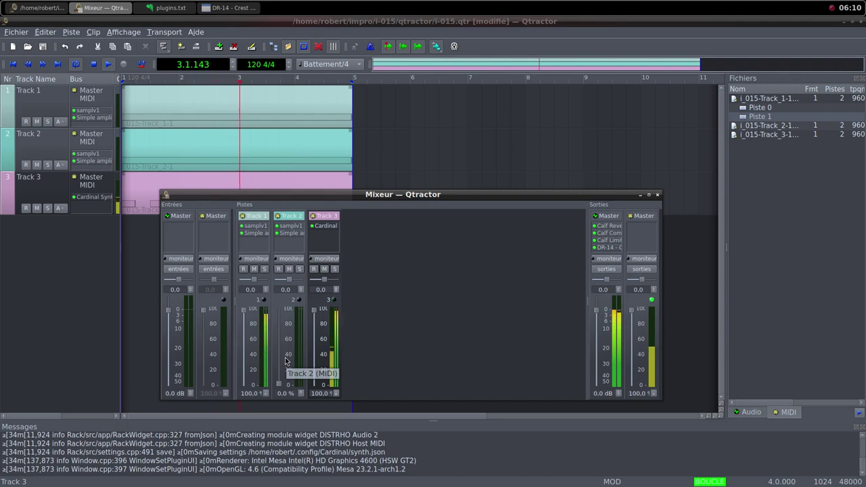
right_click(292, 246)
left_click(301, 247)
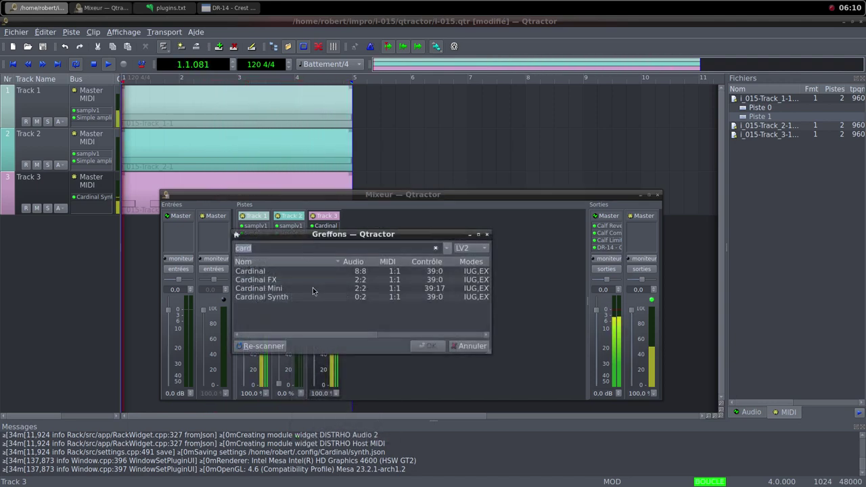
type("pit")
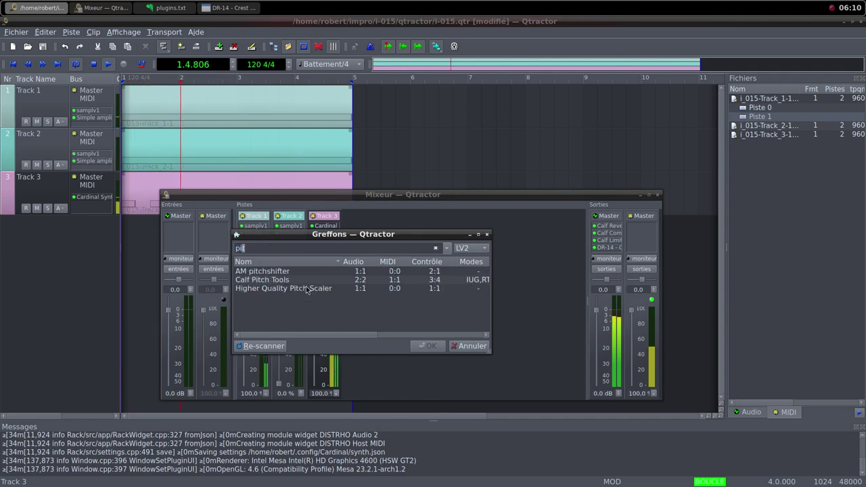
double_click(270, 271)
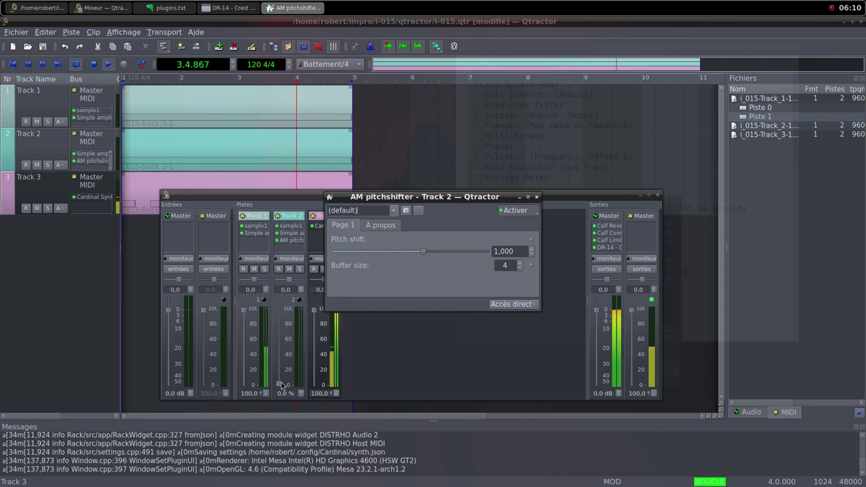
Step: Restore Track 2's volume to 100 % and set its AM pitchshifter's pitch shift to 0,549
left_click_drag(278, 384, 278, 306)
double_click(288, 240)
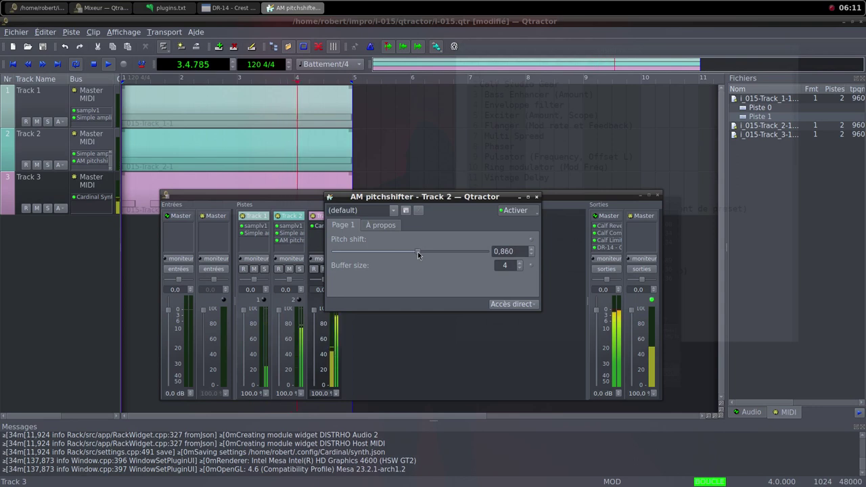
left_click_drag(417, 255, 400, 252)
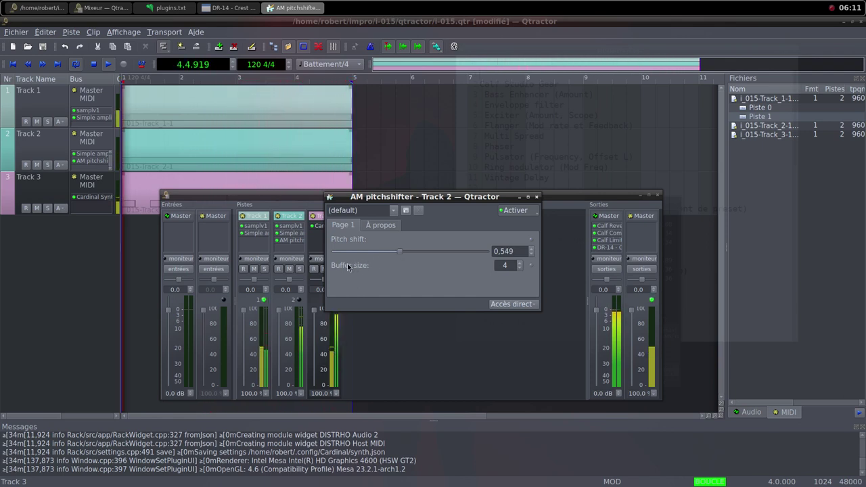
Step: Raise the gain of Track 2's Simple amplifier to 10,598 dB and close the amplifier window
double_click(291, 233)
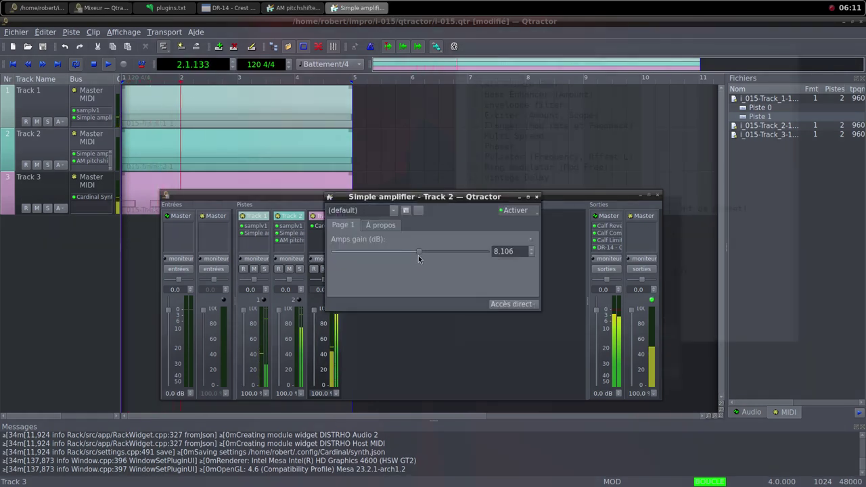
left_click_drag(419, 252, 421, 253)
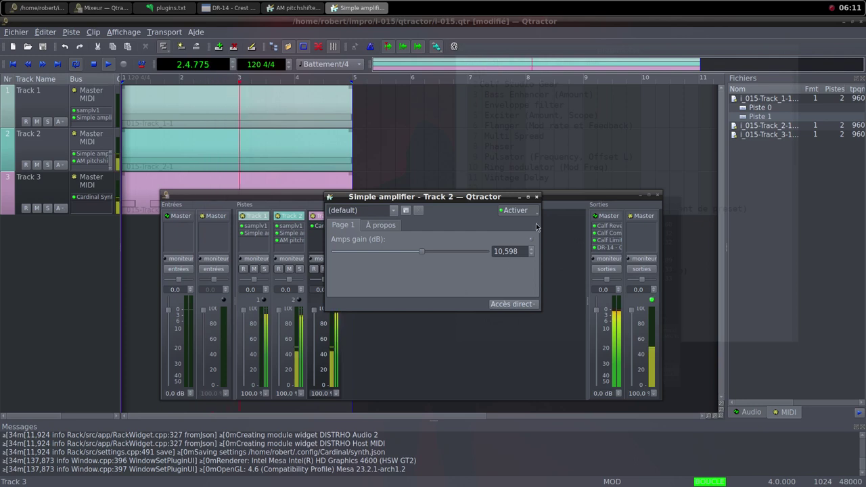
left_click(537, 197)
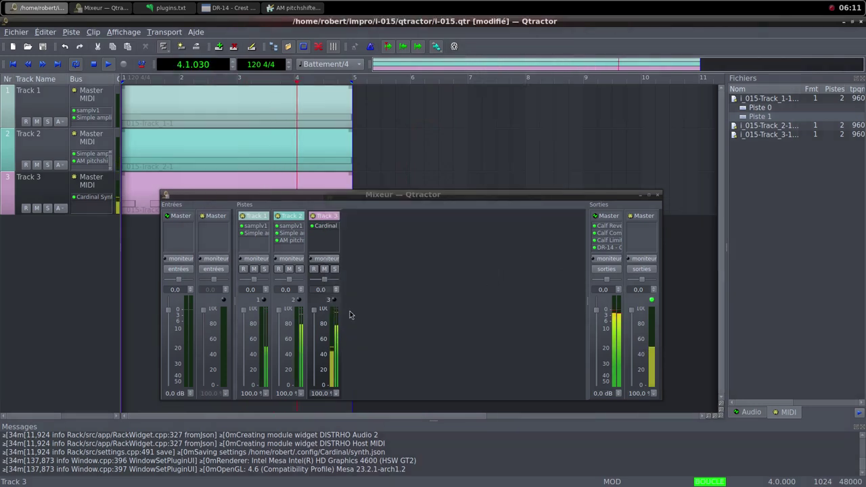
Step: Fade the Host Audio level of Track 3's Cardinal Synth down to -inf dB
left_click_drag(316, 315, 245, 477)
double_click(322, 228)
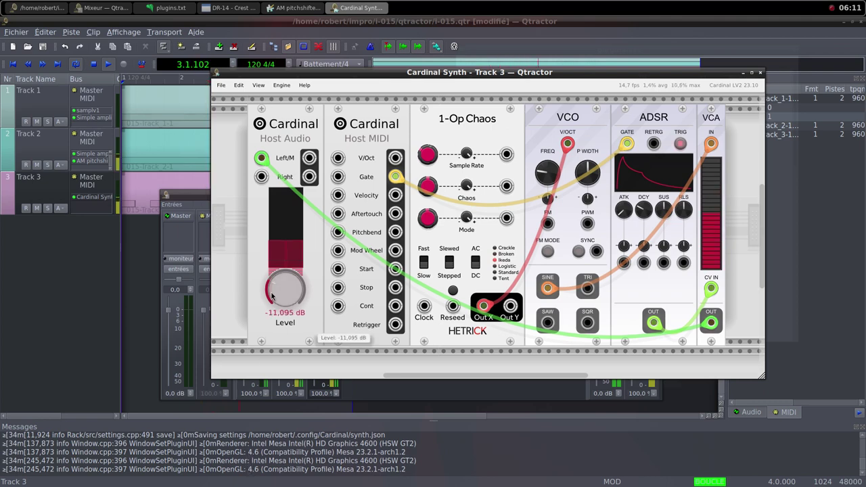
left_click_drag(272, 295, 282, 428)
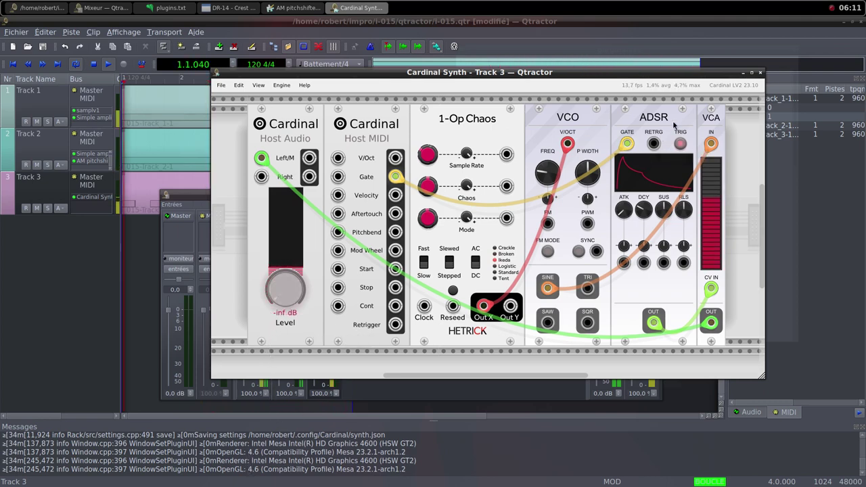
Step: Close Track 3's Cardinal Synth window and switch to Freesound in Firefox to get another random sound
left_click(759, 72)
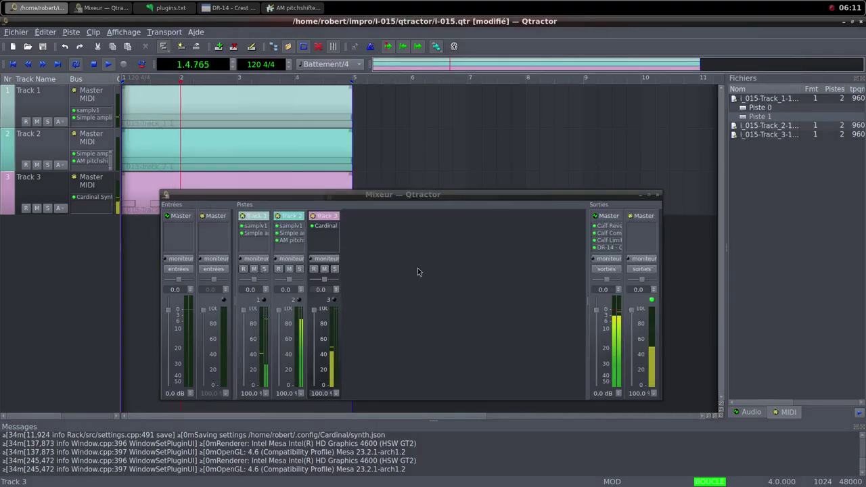
middle_click(444, 5)
left_click(602, 23)
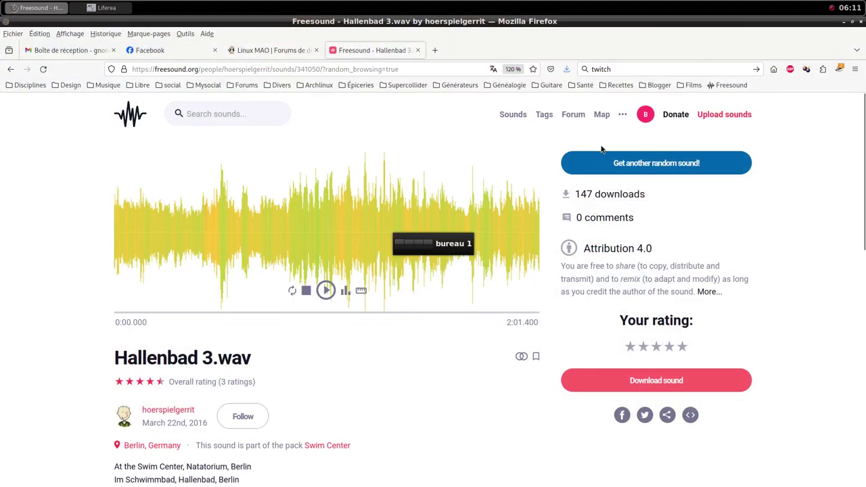
left_click(661, 171)
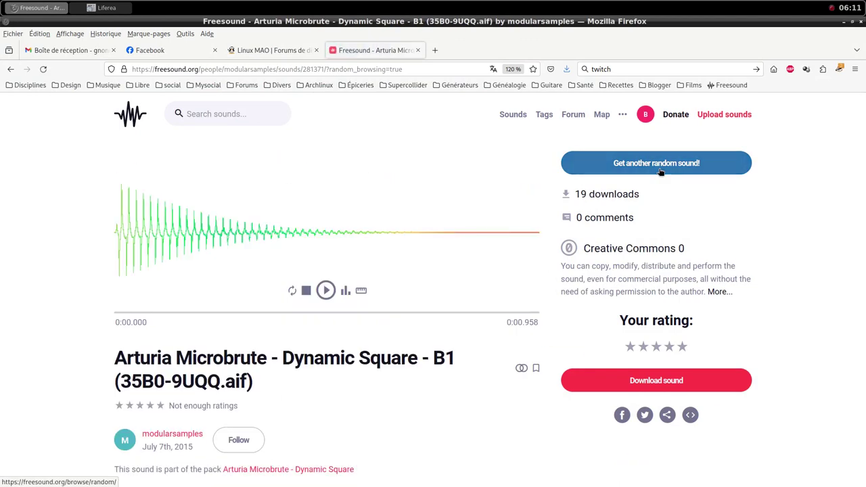
Step: Review the Arturia Microbrute - Dynamic Square - B1 sound's details and download it into the i-015 samples folder
scroll(452, 369, "down", 3)
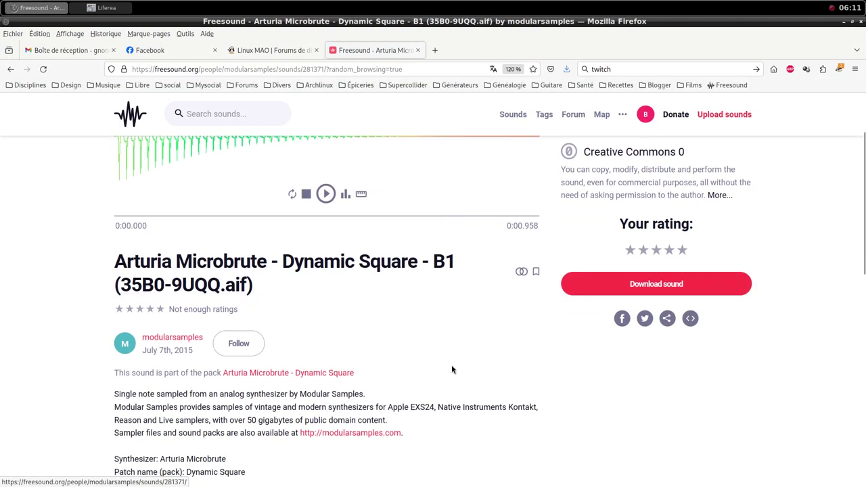
scroll(452, 369, "down", 1)
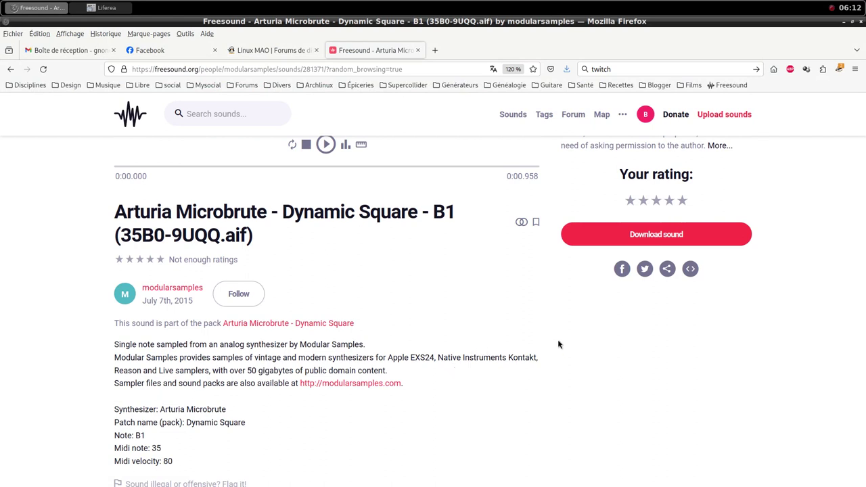
scroll(558, 344, "up", 2)
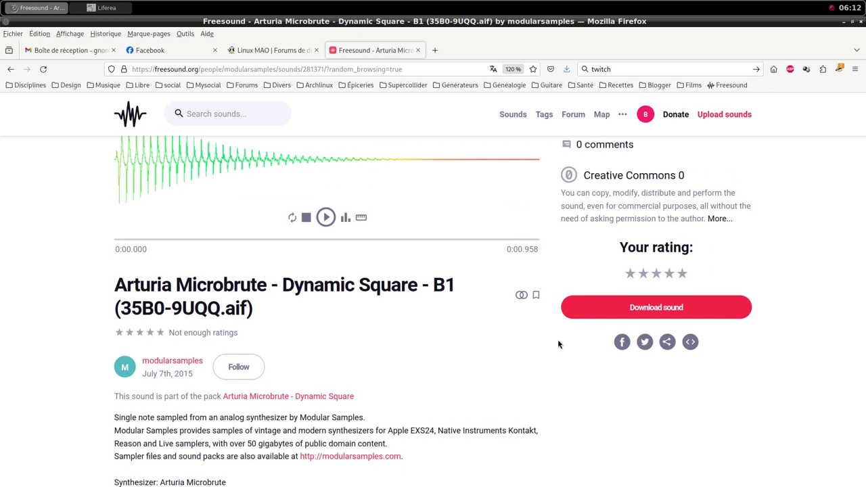
scroll(558, 344, "up", 2)
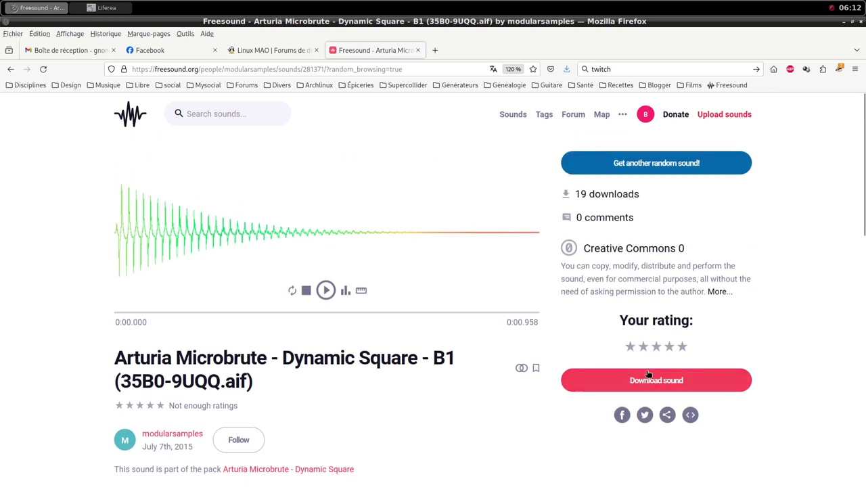
left_click(663, 380)
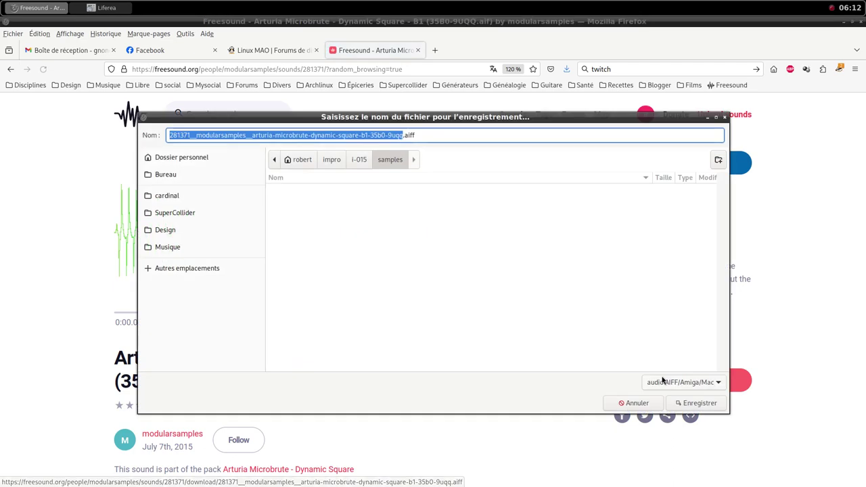
left_click(694, 403)
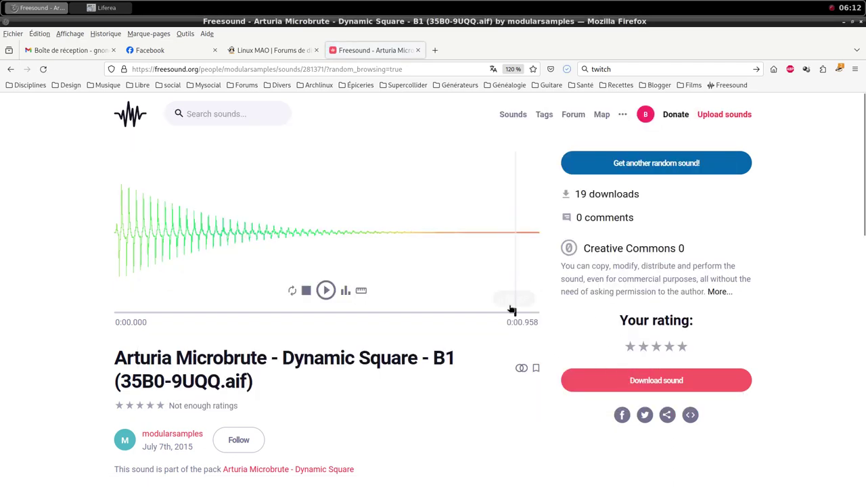
Step: Switch back to Qtractor, close Track 2's AM pitchshifter window and bring up the DR-14 meter
middle_click(491, 5)
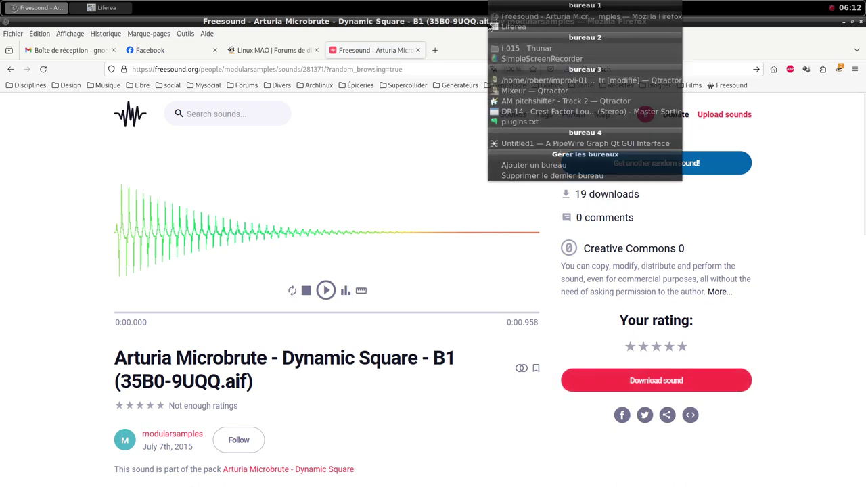
left_click(521, 102)
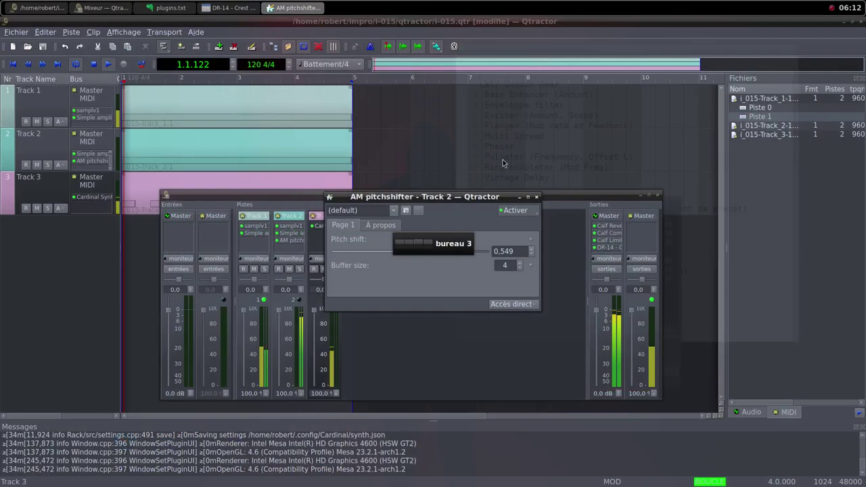
left_click(536, 196)
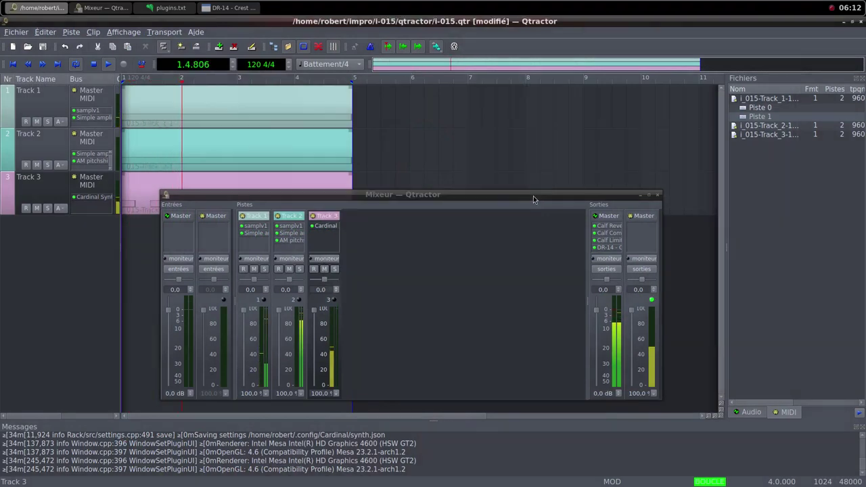
left_click(242, 8)
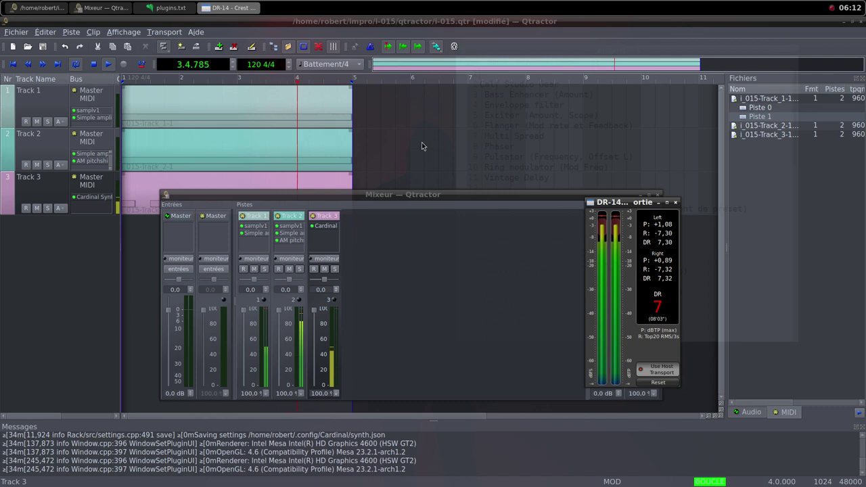
Step: Start a new MIDI track, Track 4, and add the LV2 plugin samplv1 to it, searching for "sam"
right_click(414, 230)
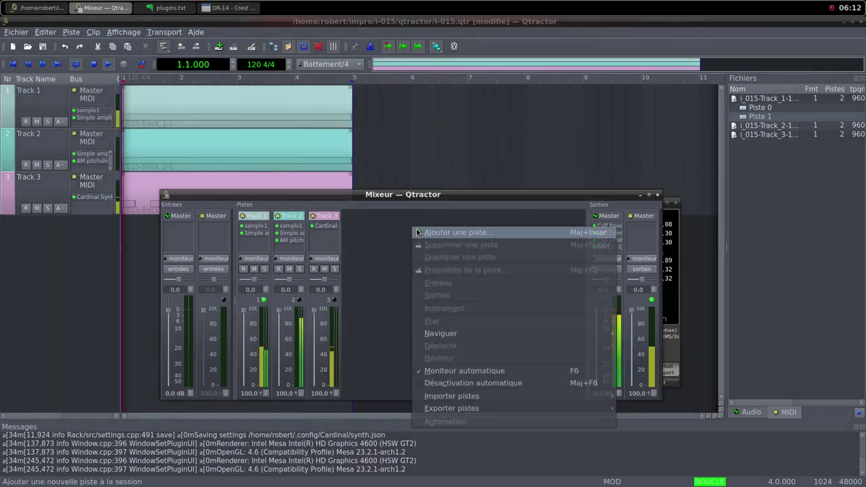
left_click(418, 232)
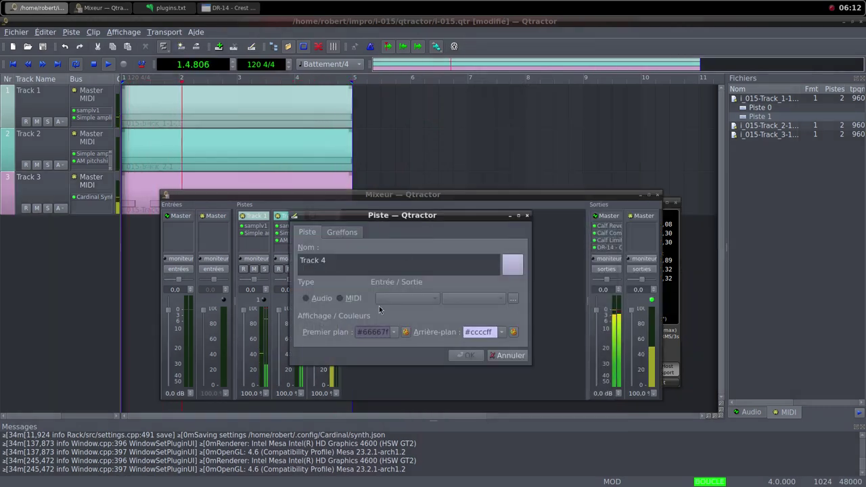
left_click(341, 297)
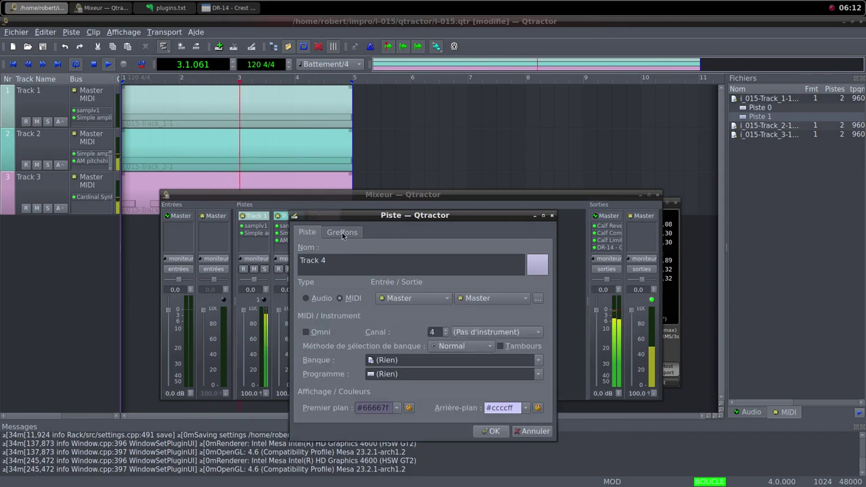
left_click(342, 233)
left_click(538, 249)
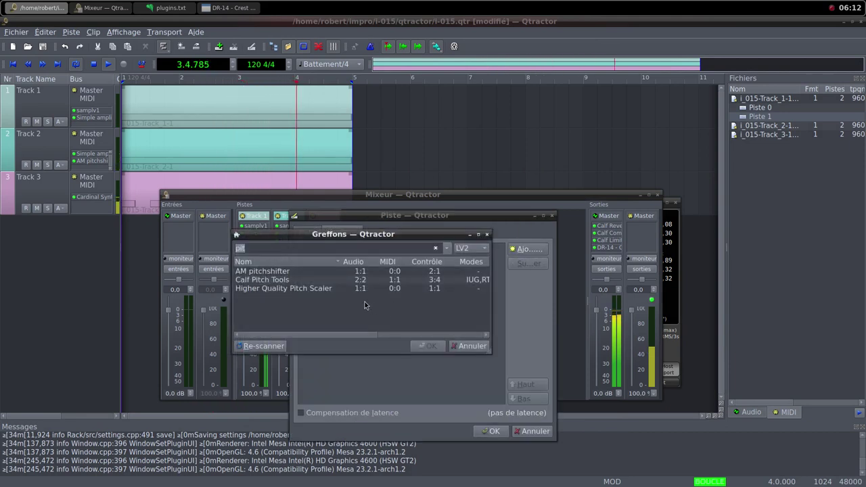
type("sam")
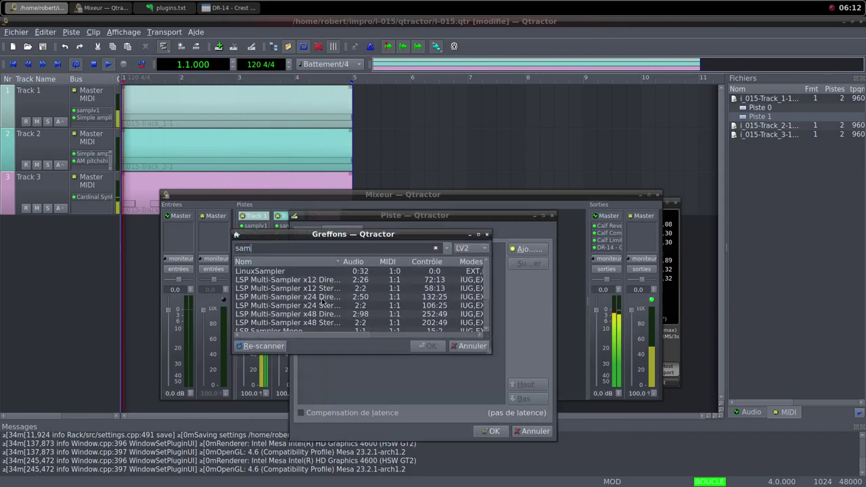
scroll(323, 303, "down", 2)
double_click(294, 323)
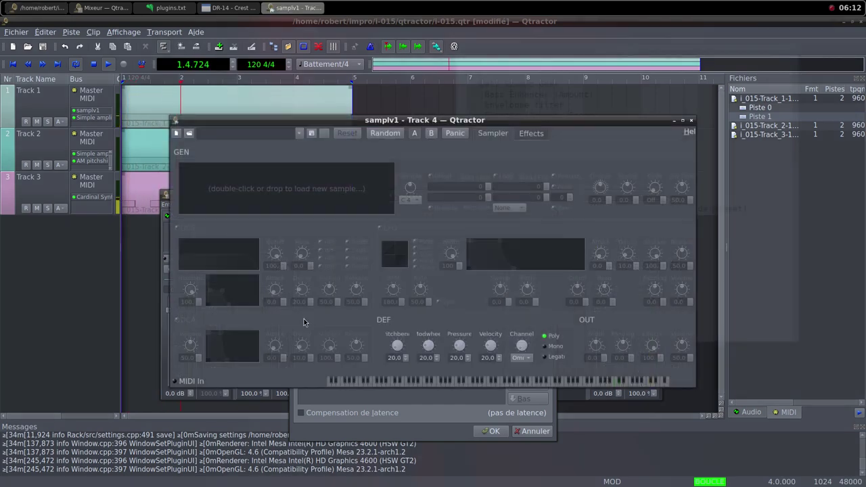
Step: Load the 281371 modularsamples arturia-microbrute-dynamic-square sample from impro/i-015/samples into Track 4's samplv1
double_click(287, 184)
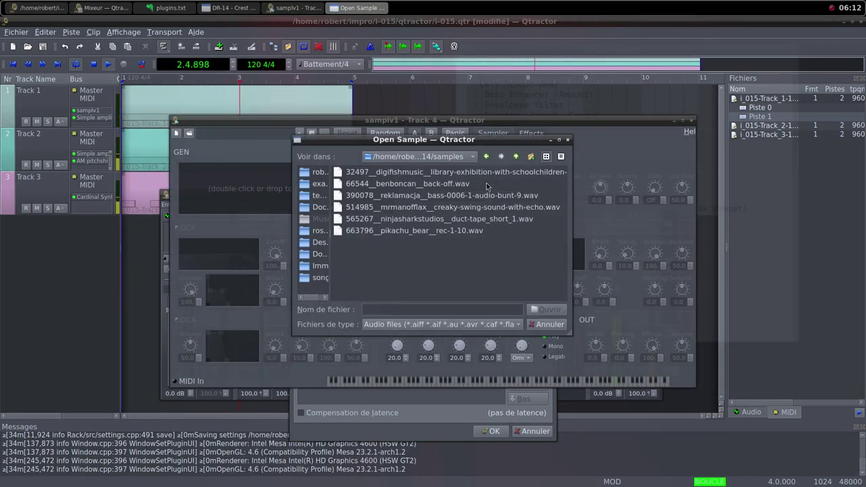
left_click(516, 157)
left_click(516, 157)
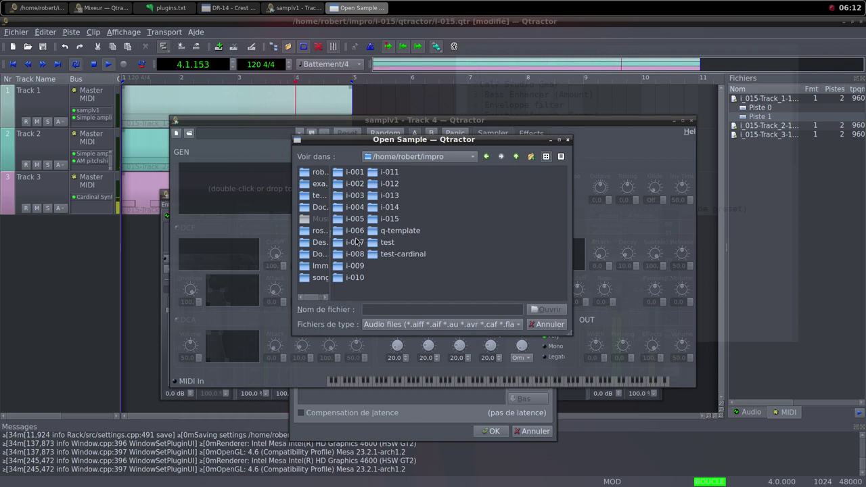
double_click(382, 219)
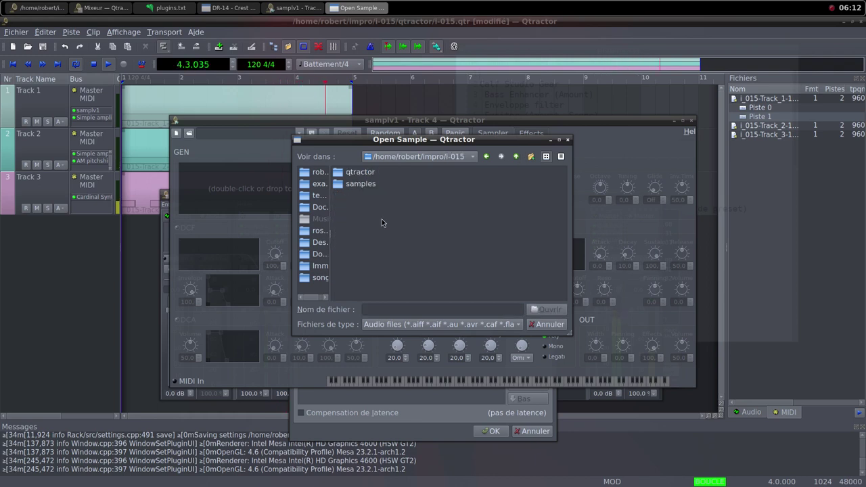
double_click(374, 185)
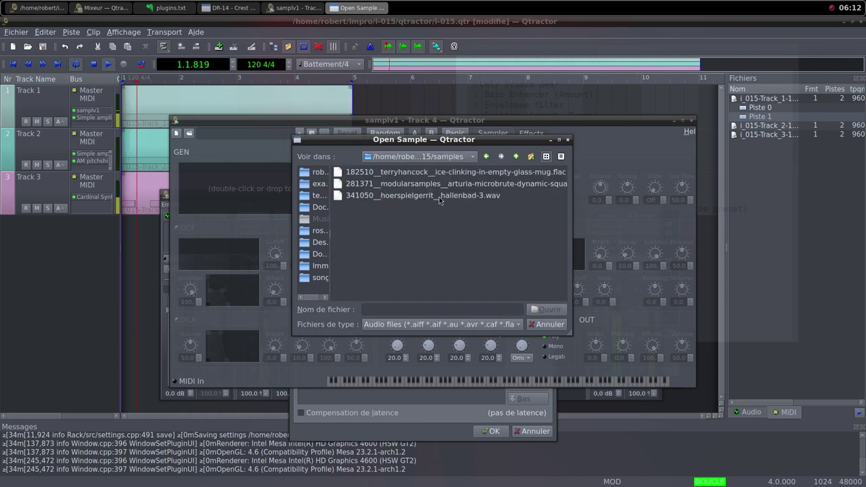
left_click(479, 184)
left_click(549, 309)
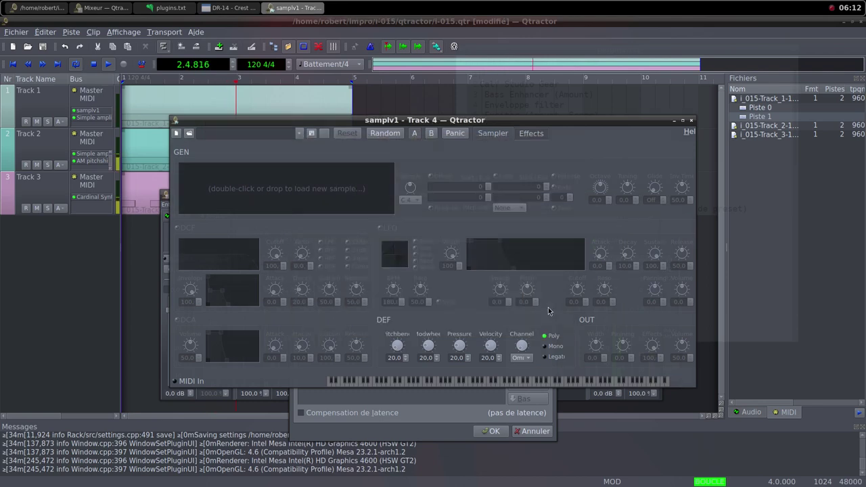
Step: Raise samplv1's DCA volume and output volume to 100 and close its window
scroll(196, 348, "up", 5)
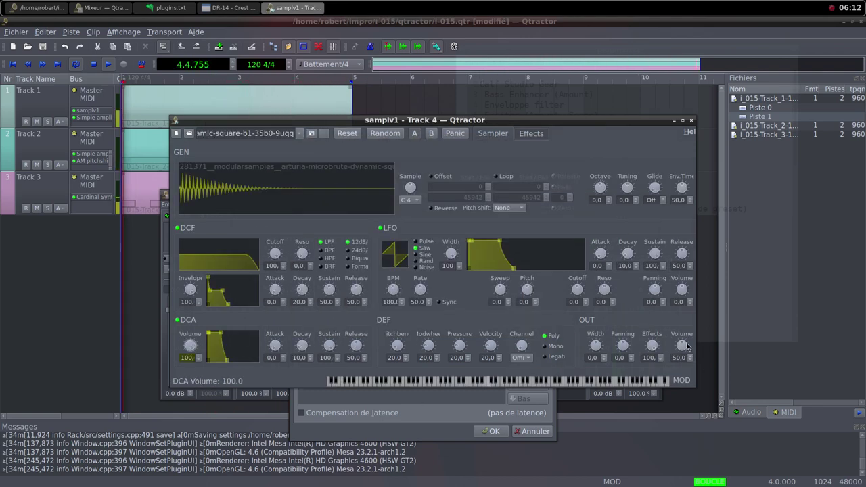
scroll(682, 346, "up", 5)
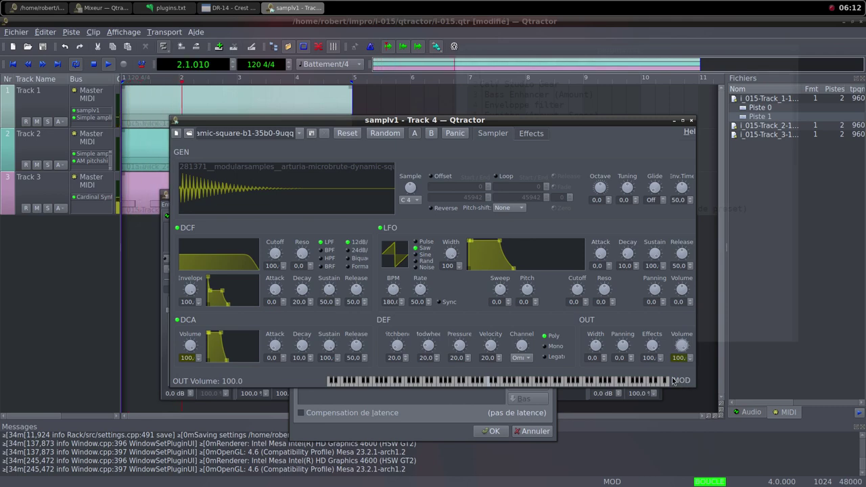
left_click(691, 120)
Step: Add the Simple amplifier plugin to Track 4, searching for "sim", and confirm the new track
left_click(526, 249)
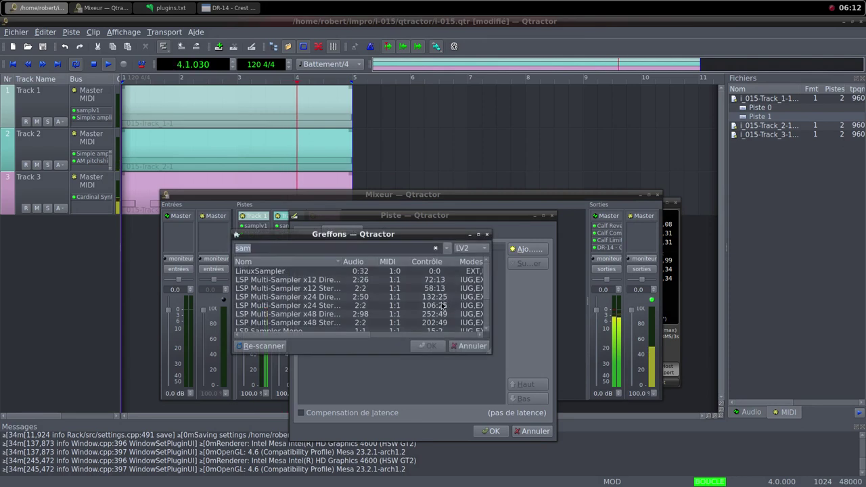
type("sim")
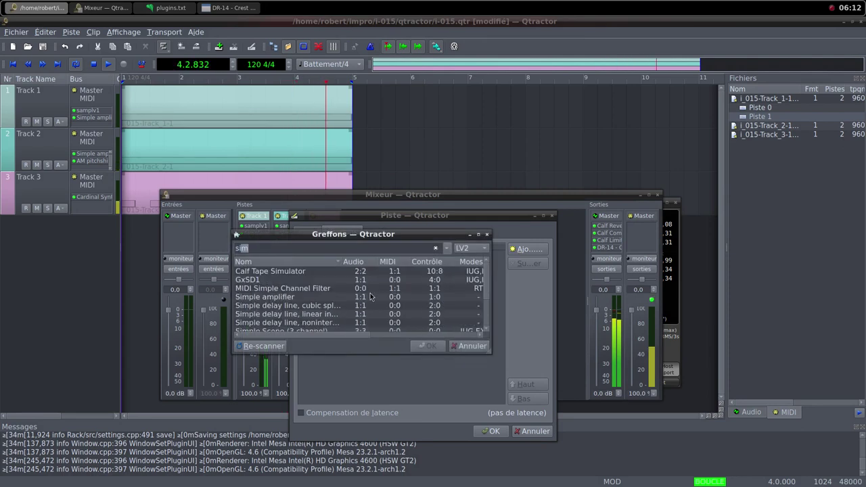
double_click(322, 297)
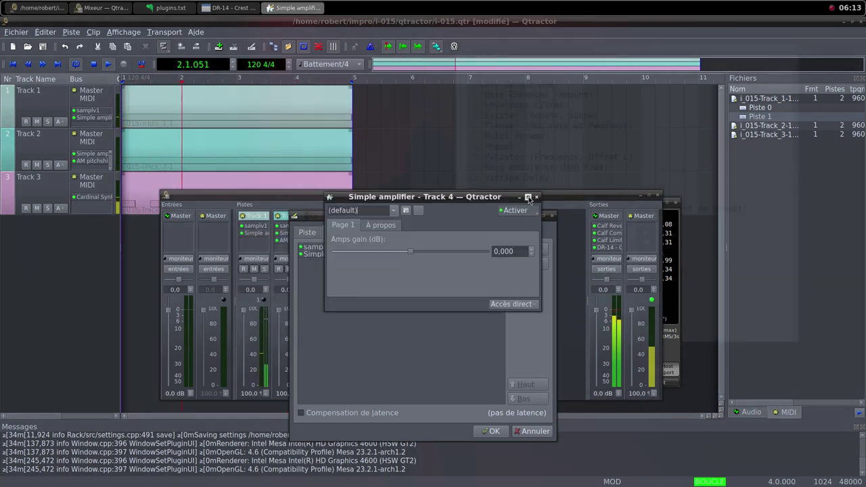
left_click(528, 197)
left_click(490, 431)
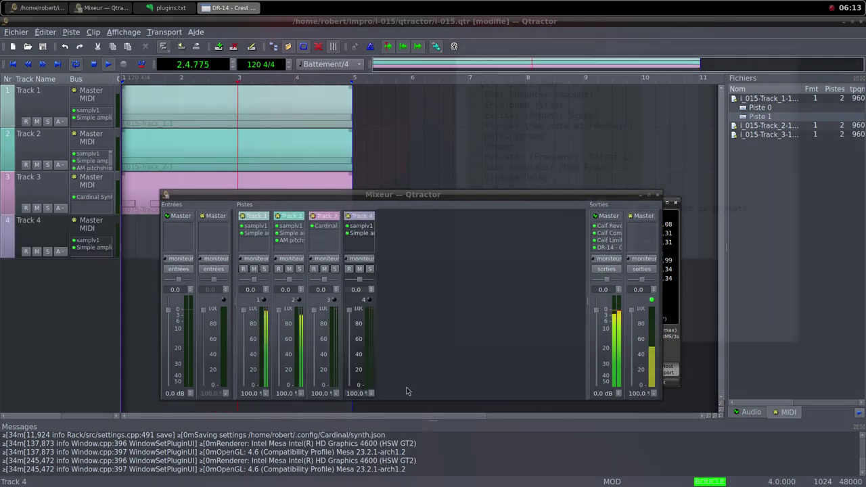
Step: Lower Track 4's volume to 0 % and create a new MIDI clip on it, with the clip editor maximized
left_click_drag(349, 313, 355, 398)
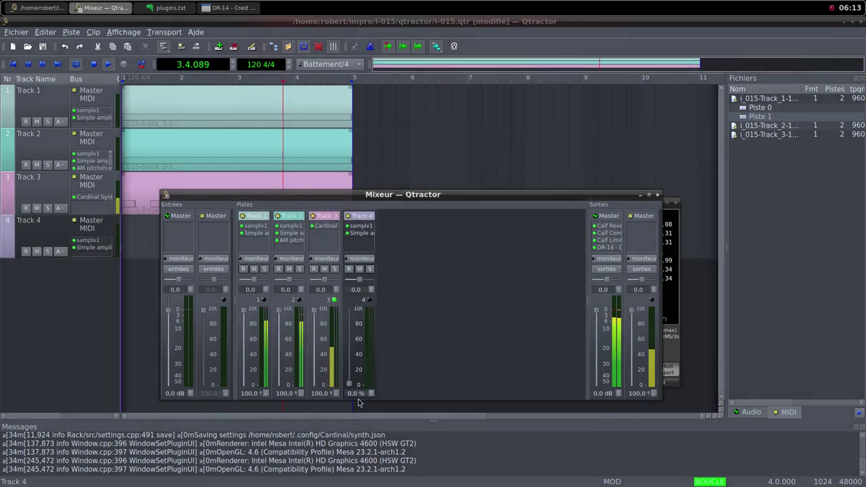
right_click(141, 237)
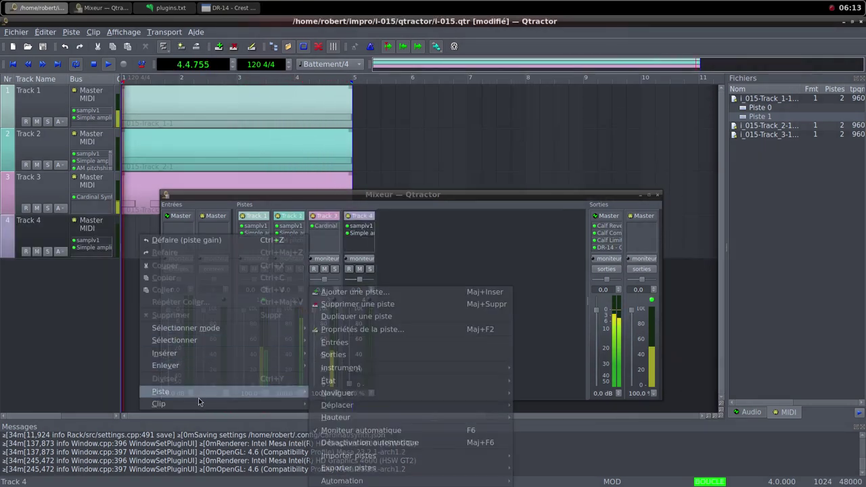
mouse_move(205, 403)
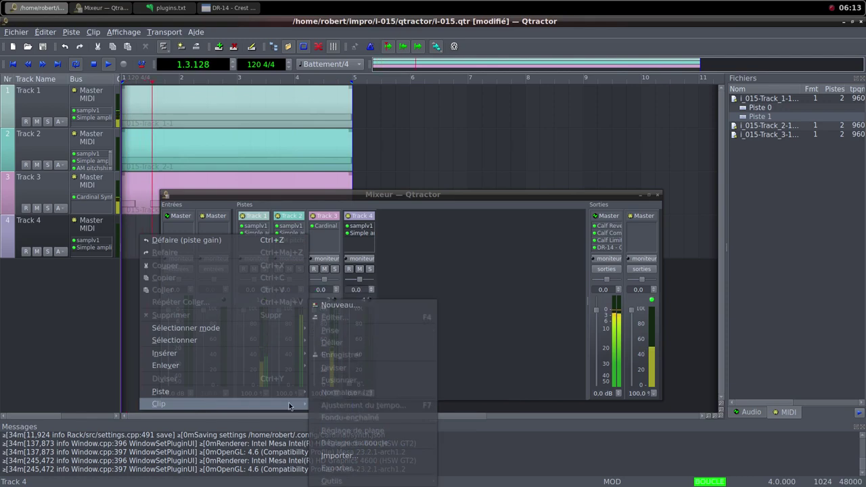
left_click(339, 308)
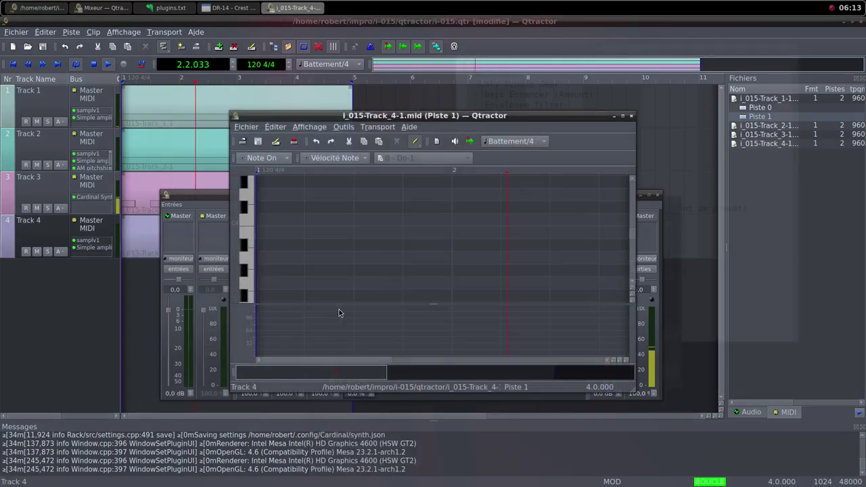
left_click(623, 118)
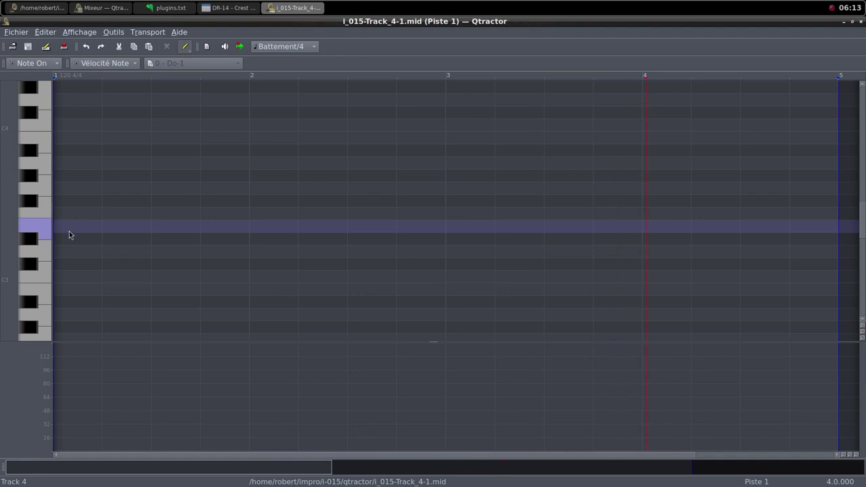
Step: Draw one-beat C4 notes on beats 1 and 3 of all four bars in Track 4's clip, then close the clip editor
left_click(58, 124)
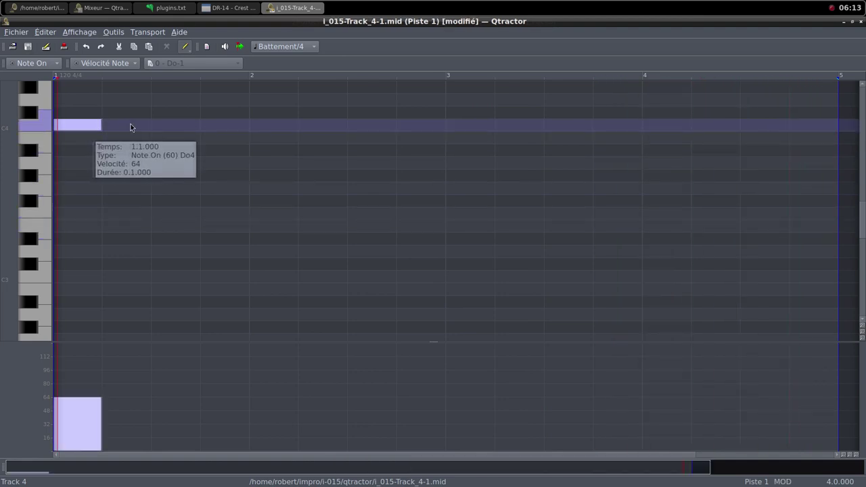
left_click(154, 124)
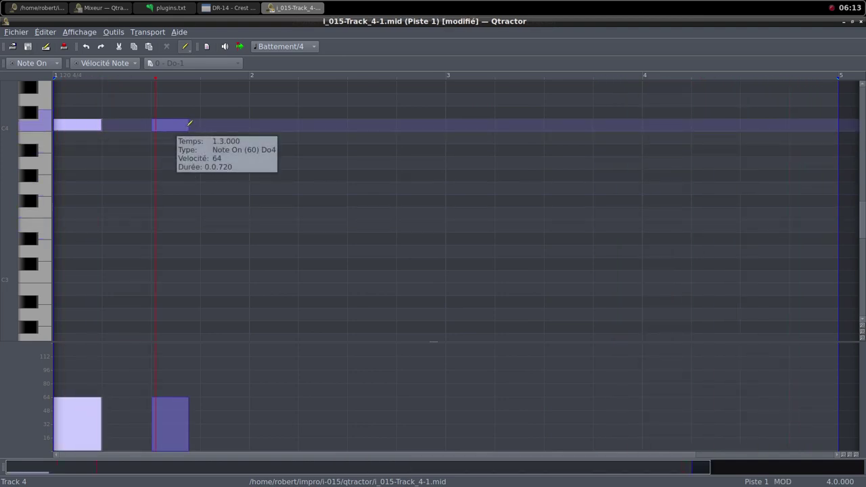
left_click(252, 125)
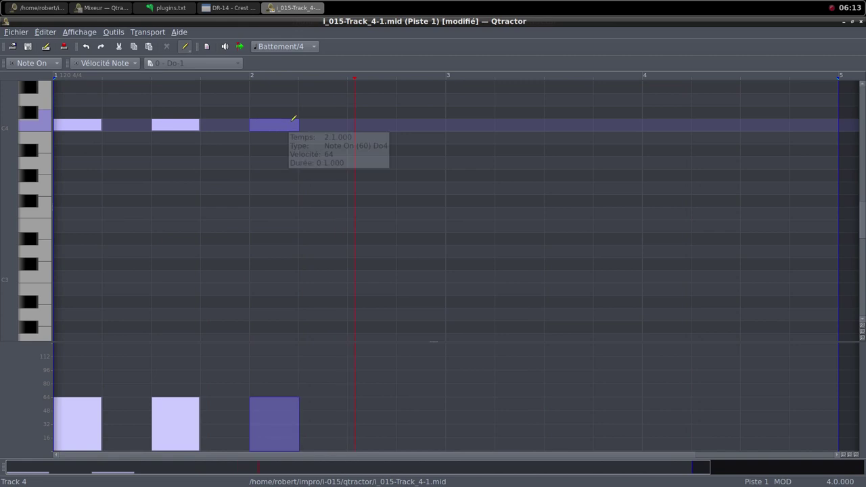
left_click(350, 125)
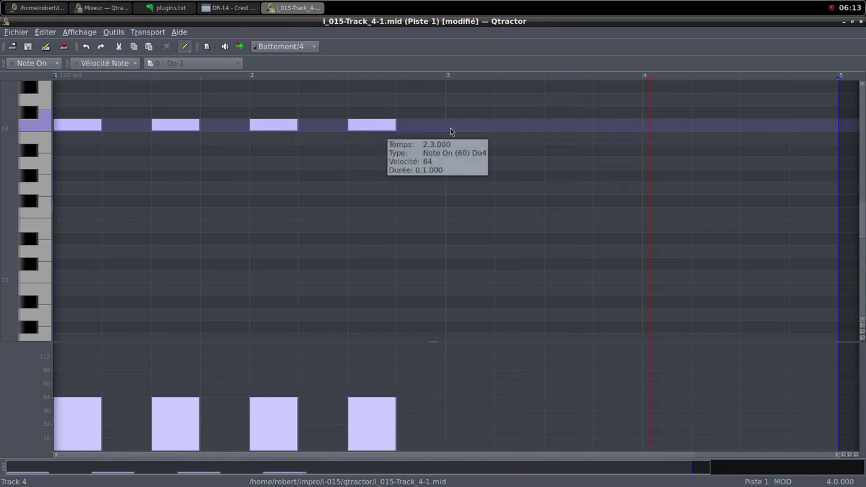
left_click_drag(450, 129, 494, 126)
left_click_drag(549, 128, 594, 125)
left_click_drag(655, 128, 685, 126)
left_click_drag(744, 126, 785, 125)
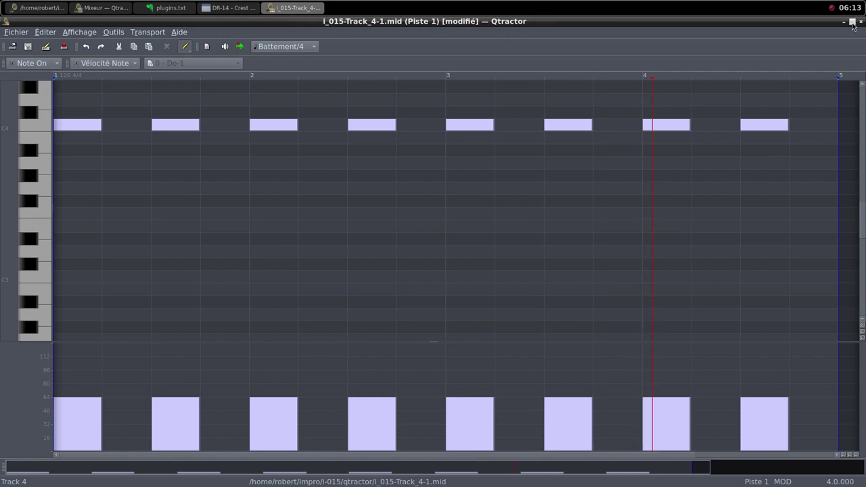
left_click(853, 23)
left_click(631, 117)
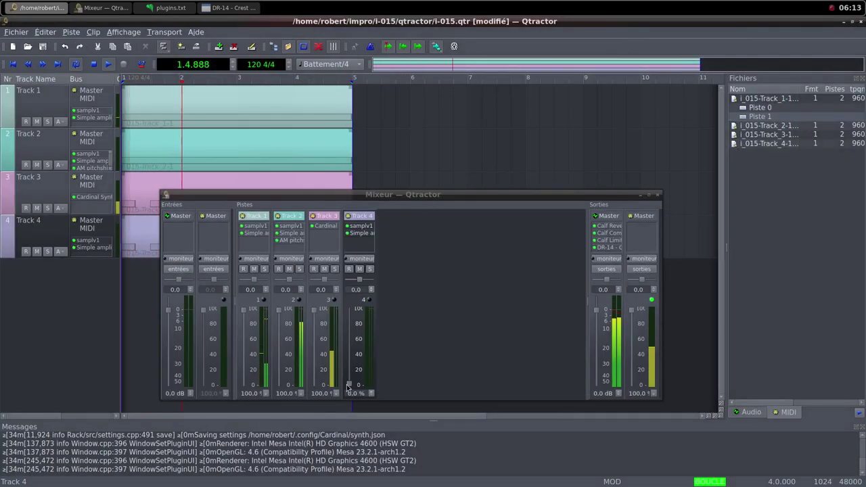
Step: Raise Track 4's volume to 100 %, set its Simple amplifier gain to about 8.5 dB and close the plugin window
left_click_drag(347, 387, 359, 313)
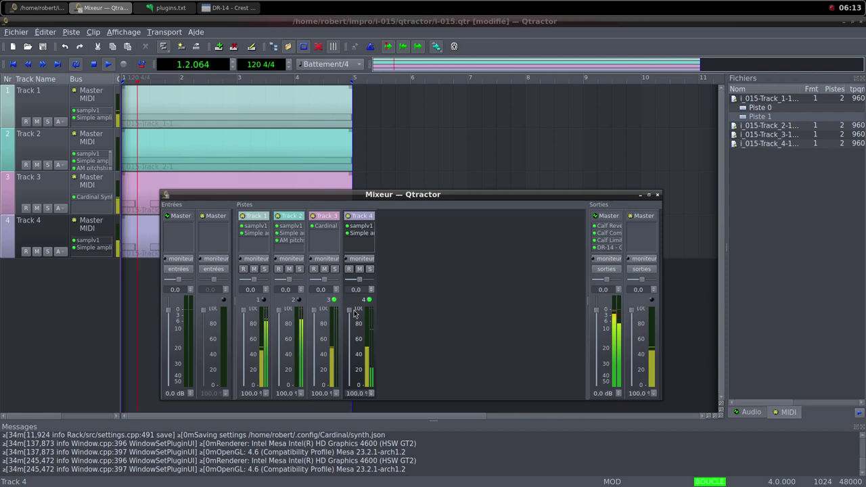
double_click(370, 234)
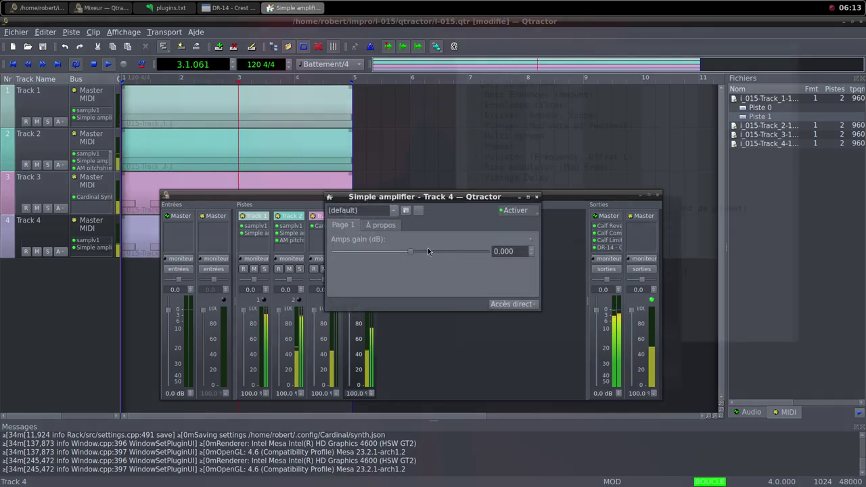
left_click_drag(412, 252, 424, 255)
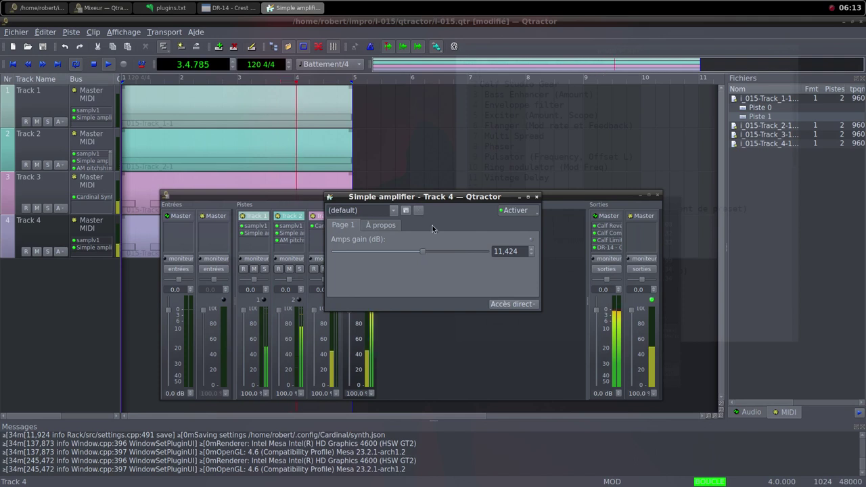
left_click_drag(433, 201, 543, 180)
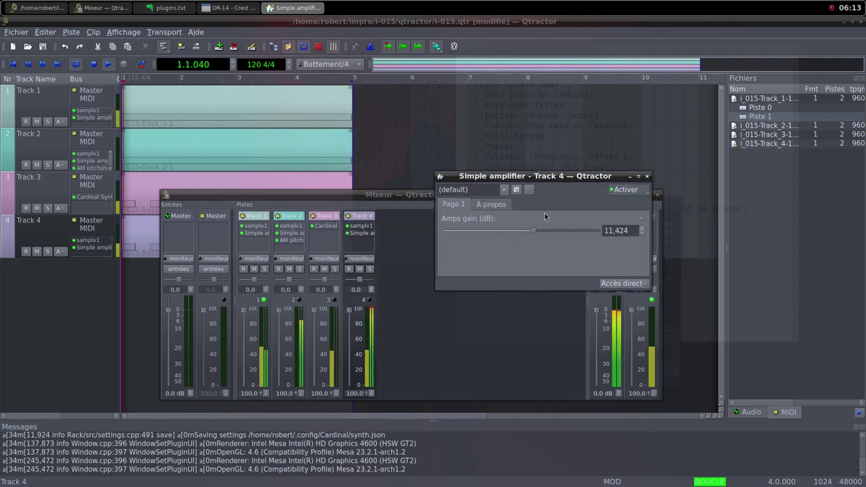
left_click_drag(534, 230, 530, 230)
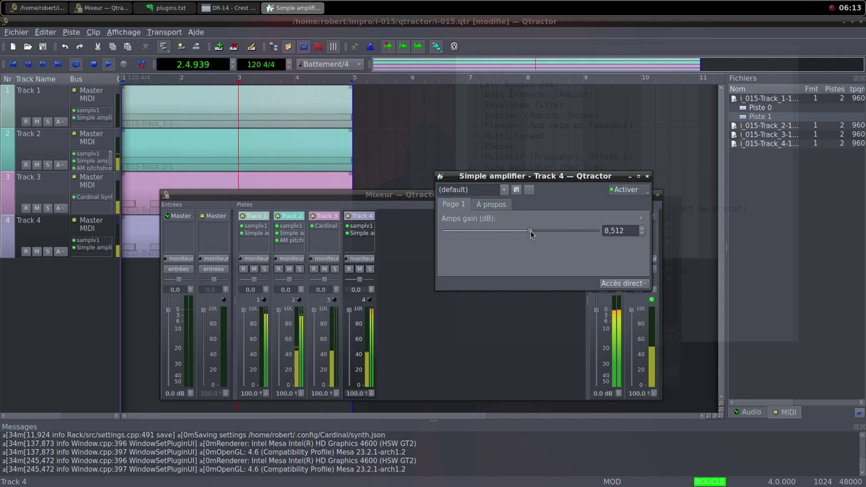
left_click(647, 177)
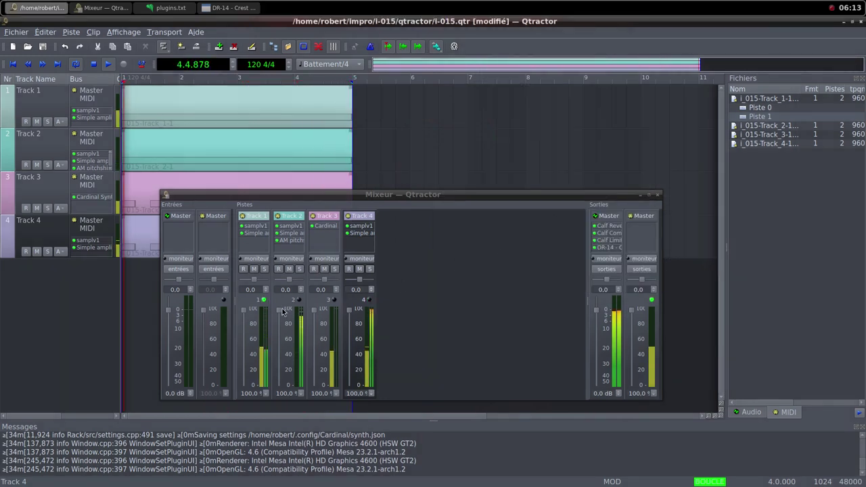
Step: Gradually fade Track 2's volume down to 0 % in the mixer
left_click_drag(283, 312, 285, 340)
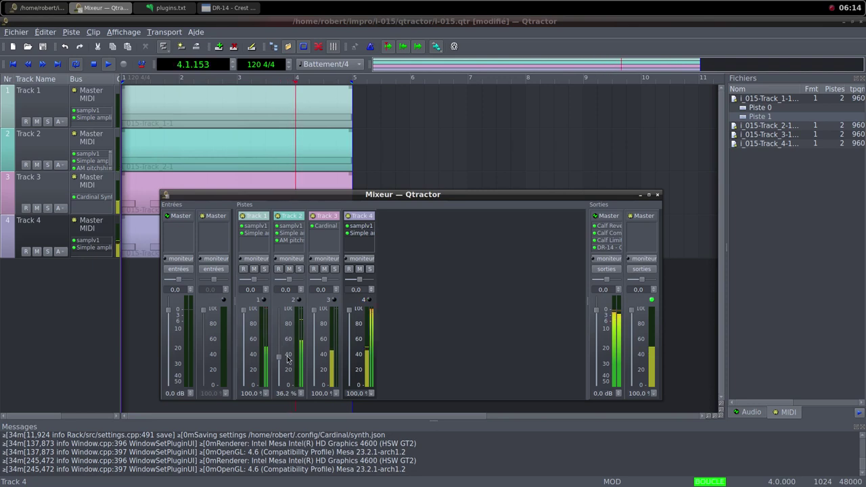
left_click_drag(287, 368, 292, 385)
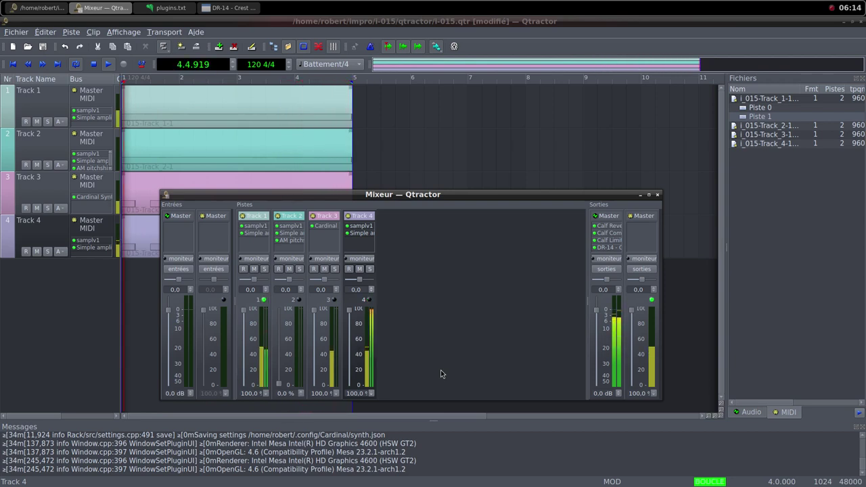
Step: Switch to Freesound in Firefox and go through random sounds as far as Kitchen Foley 80
middle_click(484, 6)
left_click(498, 16)
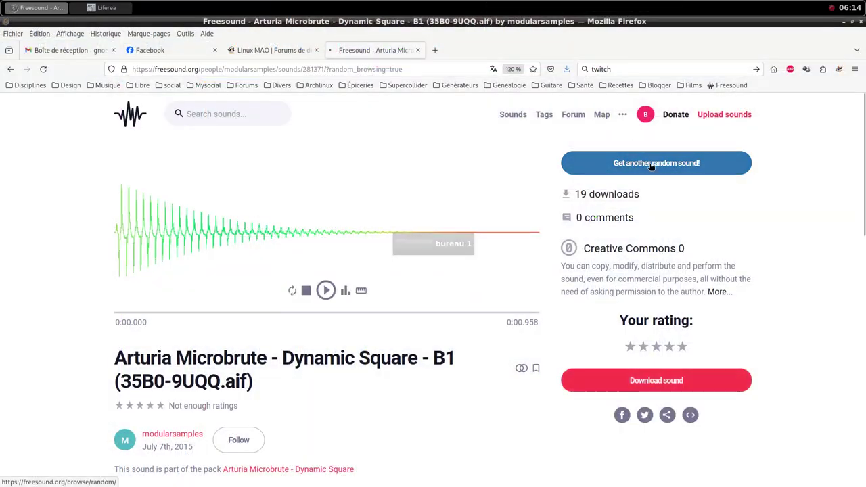
left_click(651, 164)
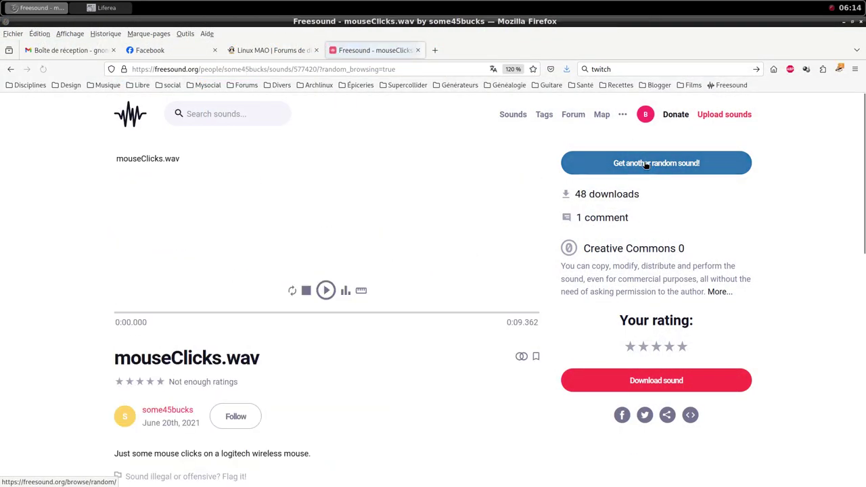
left_click(645, 164)
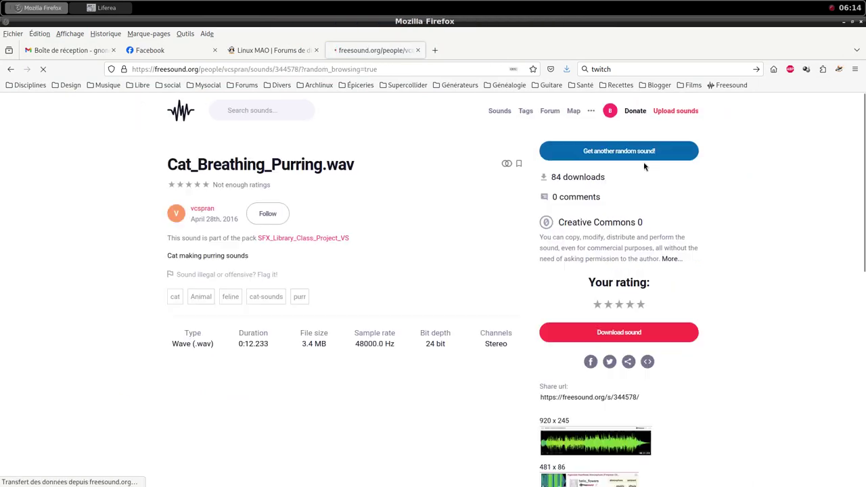
left_click(645, 165)
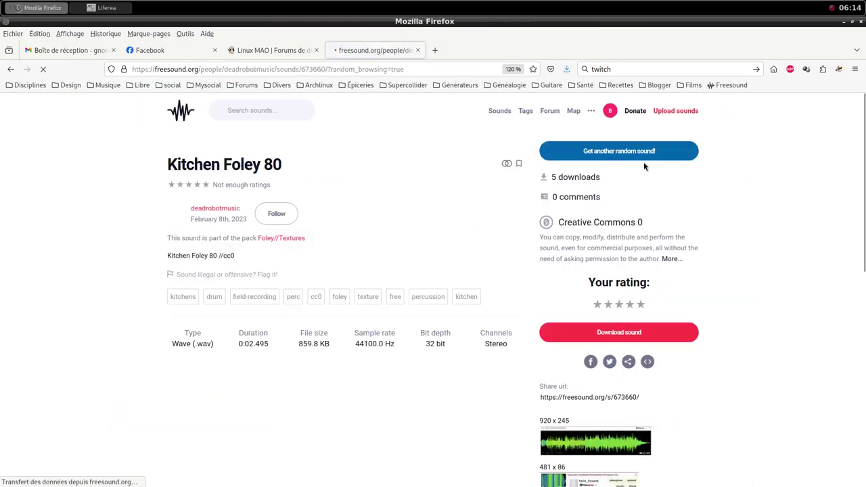
left_click(645, 164)
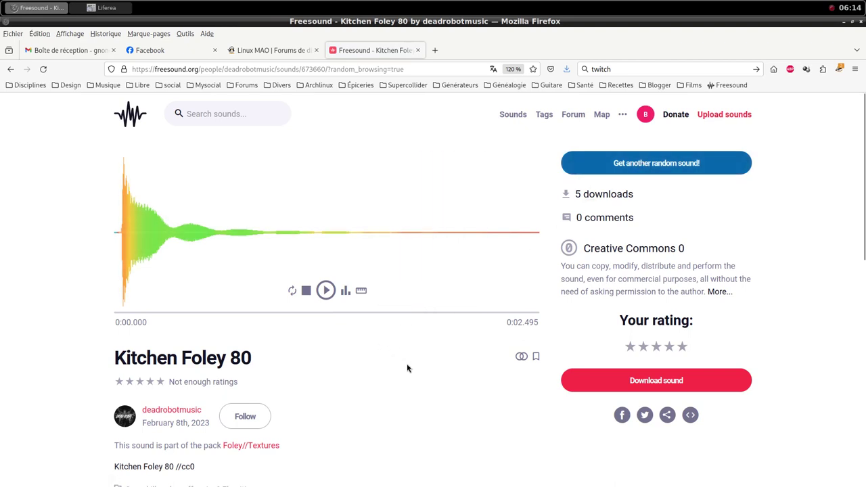
Step: Check the Kitchen Foley 80 sound's details and download its WAV file into impro/i-015/samples
scroll(409, 368, "down", 5)
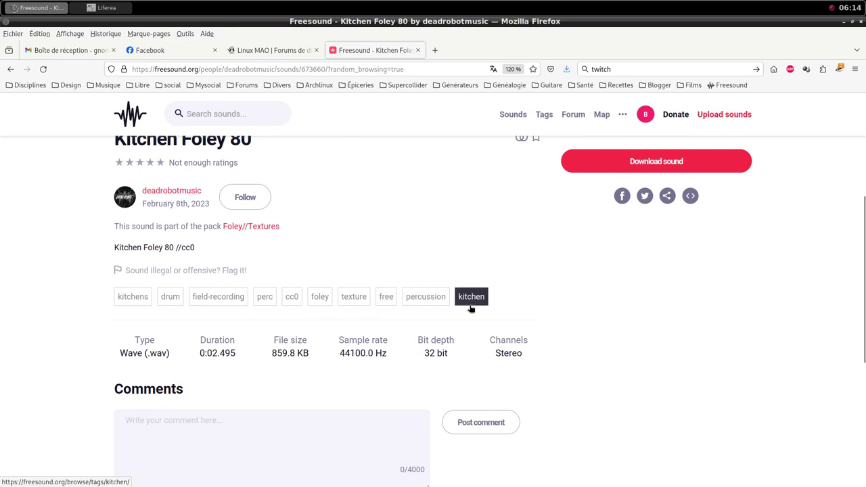
scroll(749, 287, "up", 5)
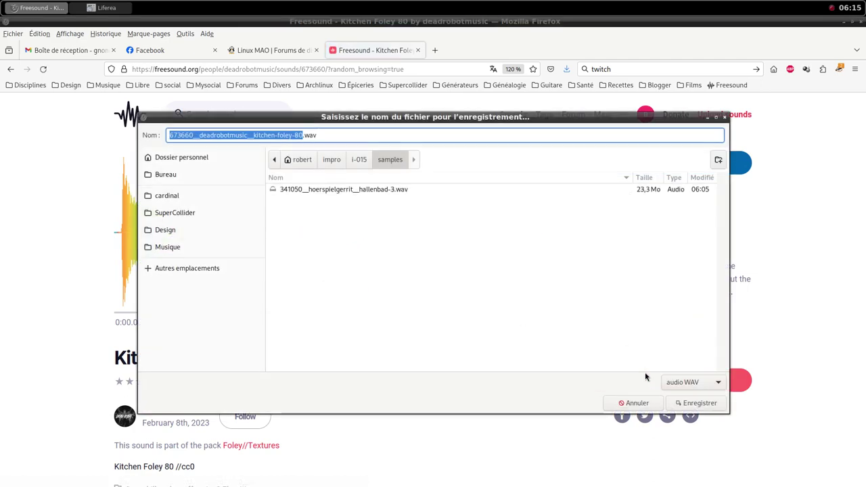
left_click(700, 404)
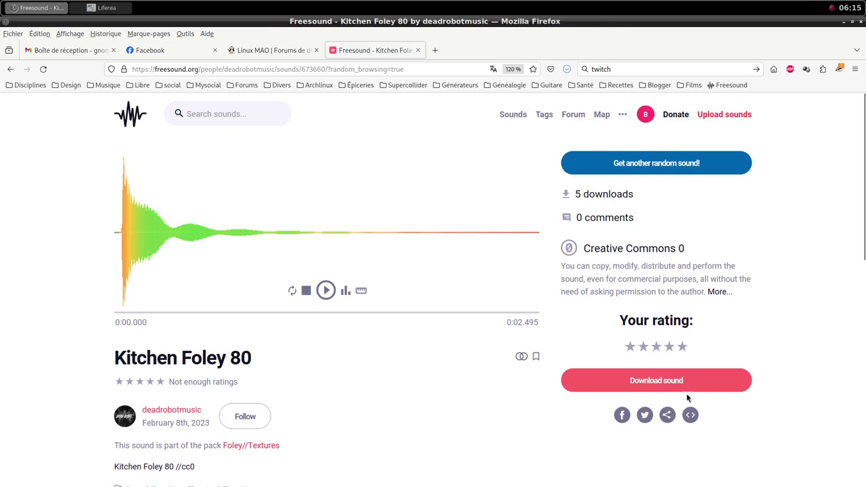
Step: Switch back to Qtractor, raise the Host Audio level in Track 3's Cardinal Synth to about 5.5 dB and close its window
middle_click(423, 4)
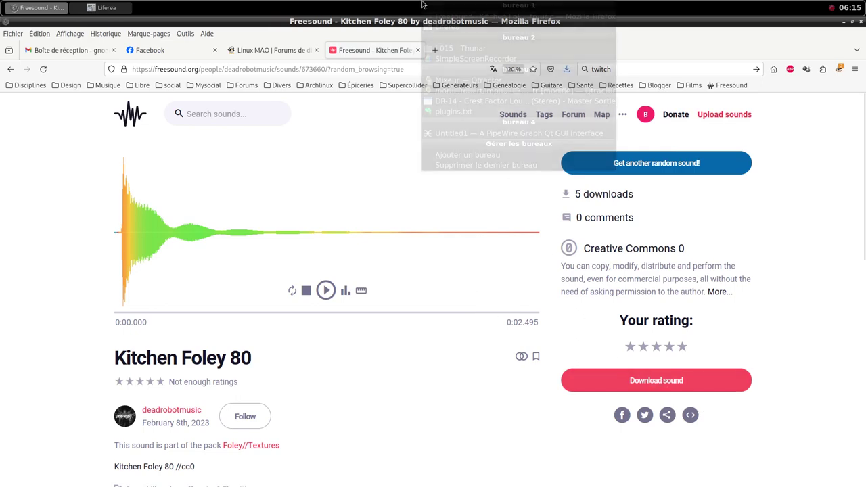
left_click(438, 80)
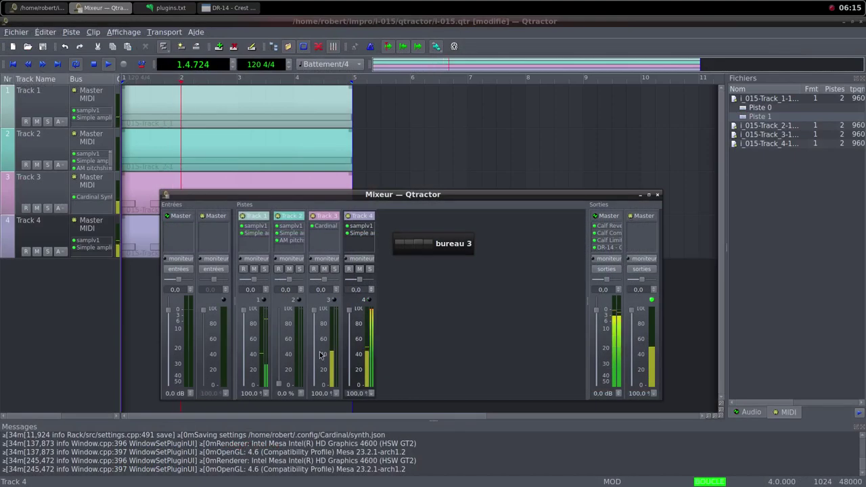
double_click(325, 226)
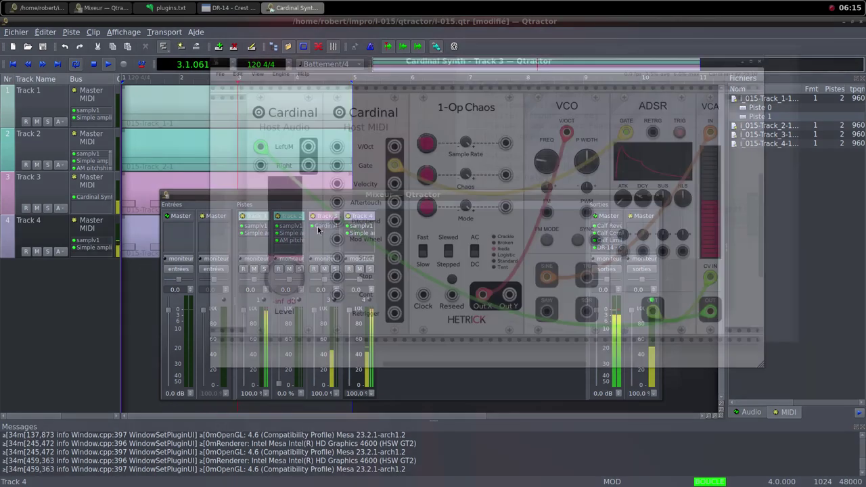
left_click_drag(282, 286, 247, 225)
left_click_drag(237, 190, 266, 29)
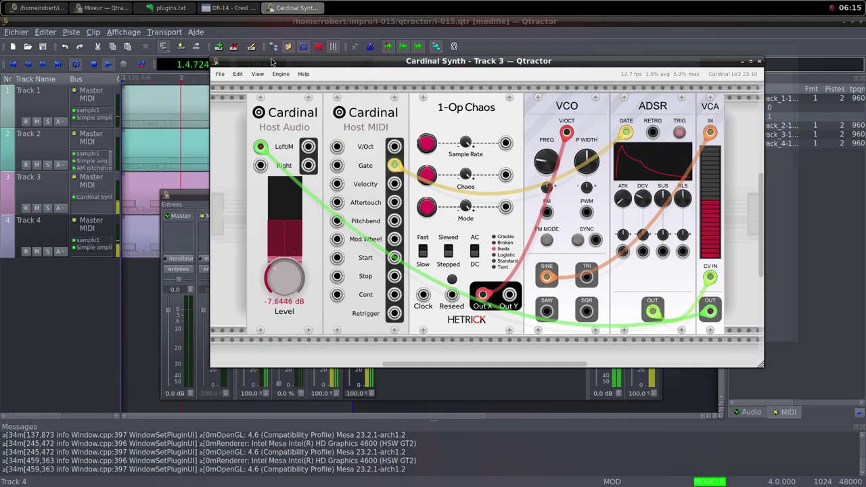
left_click_drag(271, 59, 451, 74)
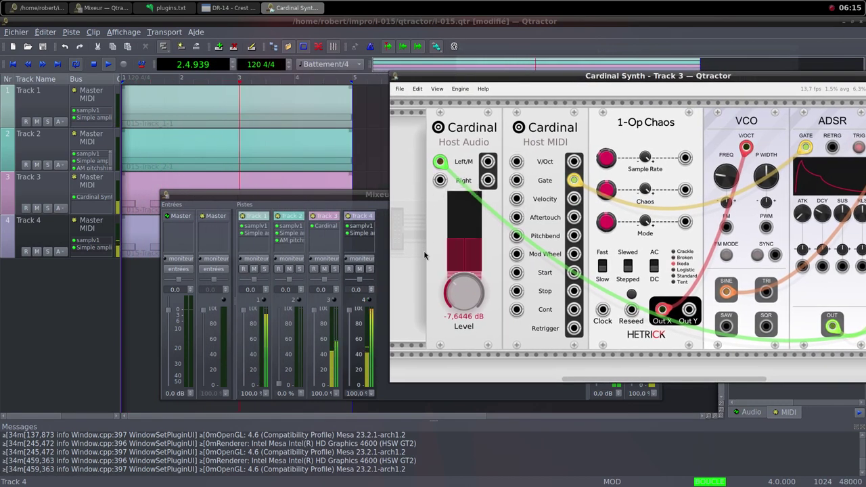
left_click_drag(463, 291, 408, 161)
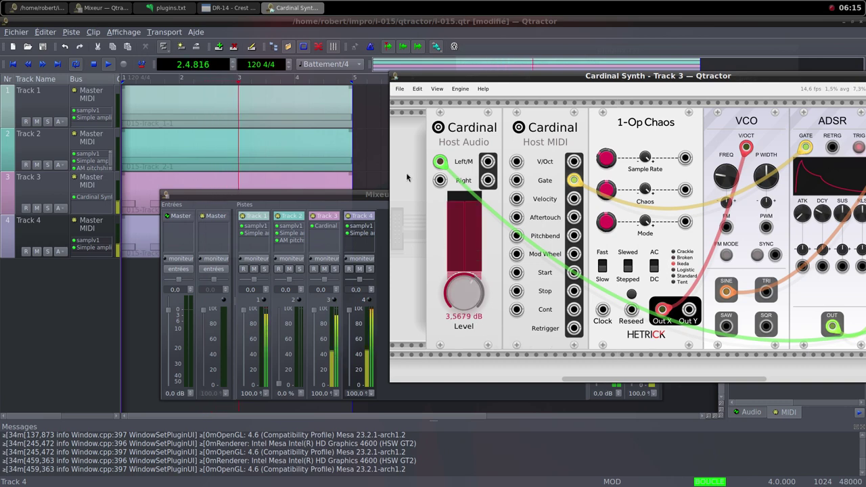
left_click_drag(454, 297, 448, 284)
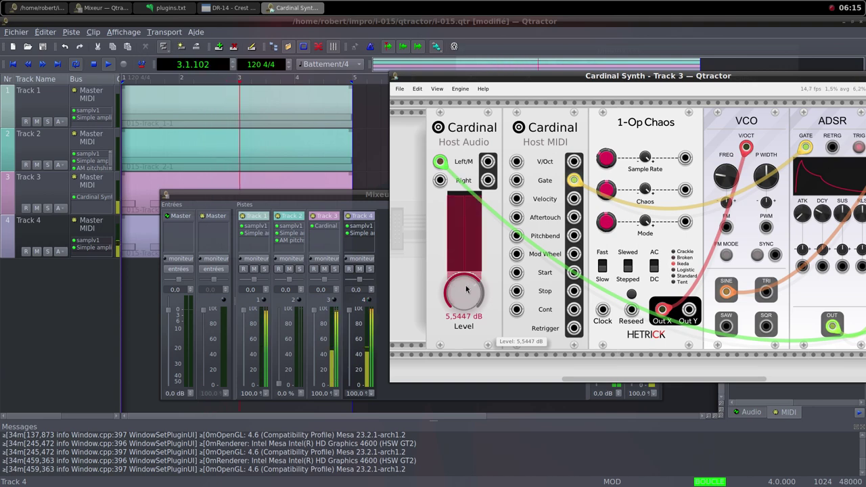
left_click_drag(667, 80, 516, 94)
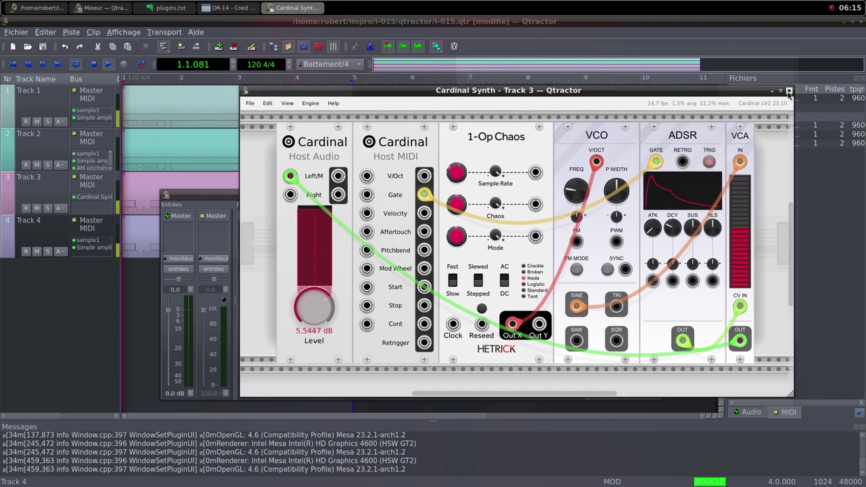
left_click(789, 90)
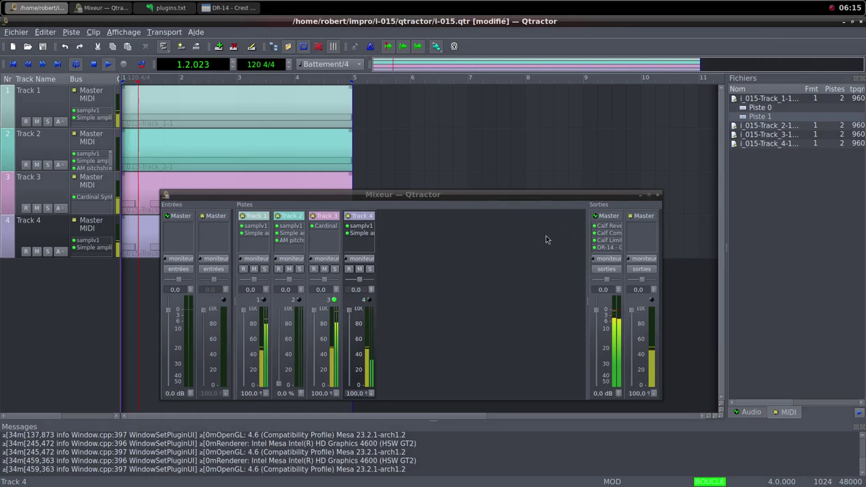
Step: Create a new MIDI track named Track 5 and add the samplv1 plugin to it
right_click(442, 250)
left_click(452, 255)
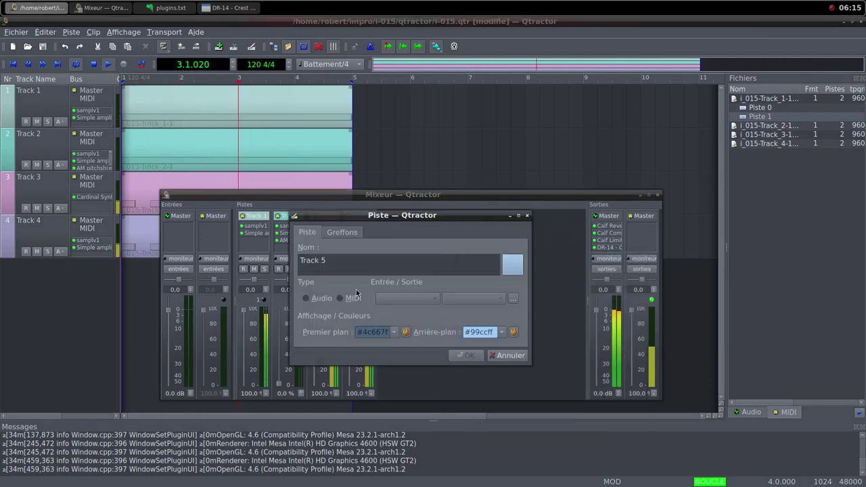
left_click(353, 298)
left_click(342, 232)
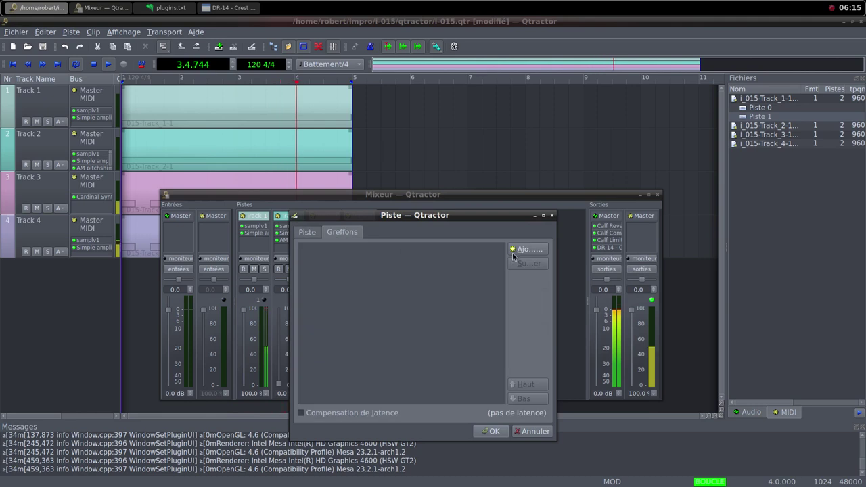
left_click(530, 249)
type("sim")
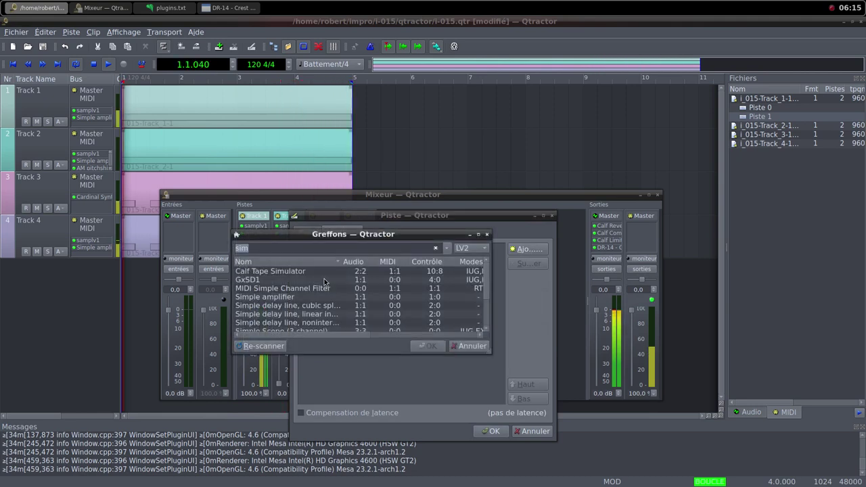
key("BackSpace")
key("BackSpace")
type("am")
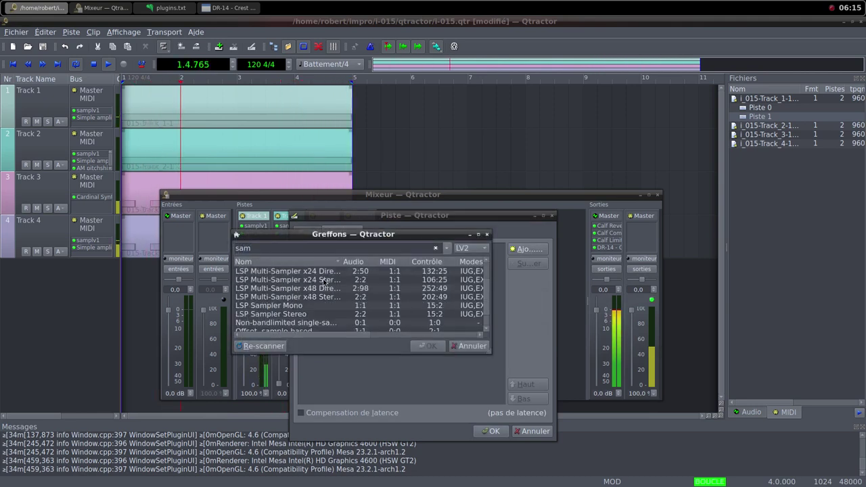
double_click(289, 322)
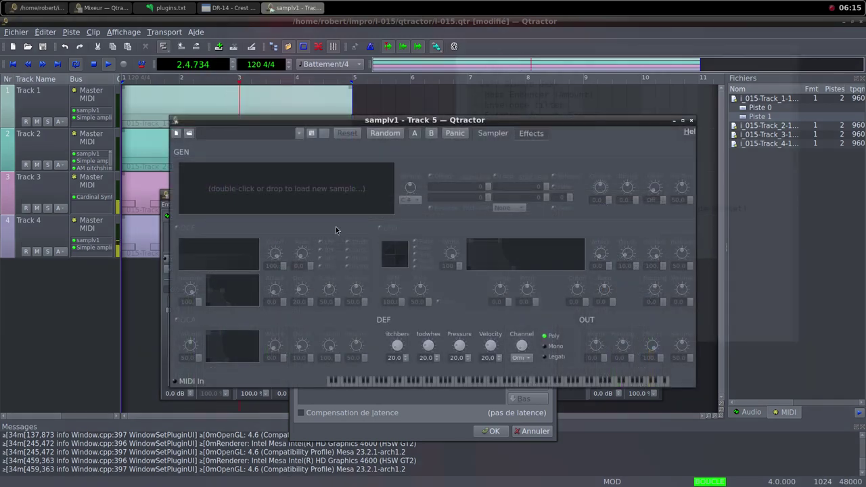
Step: Load the ice-clinking-in-empty-glass-mug FLAC from impro/i-015/samples into Track 5's samplv1 and set its DCA and OUT volumes to 100
double_click(311, 194)
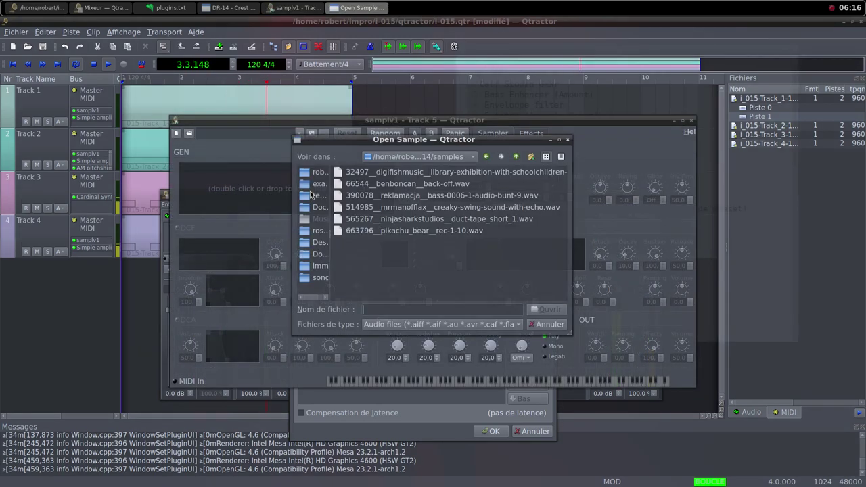
left_click(515, 160)
left_click(515, 161)
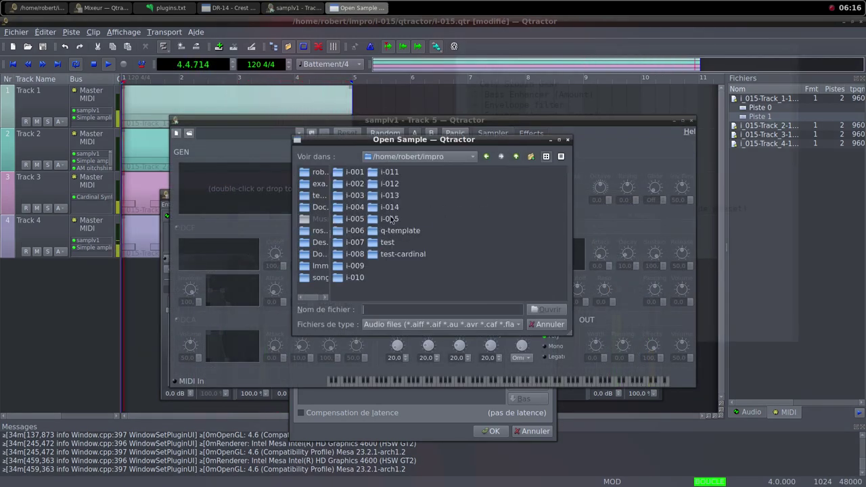
double_click(391, 219)
double_click(369, 184)
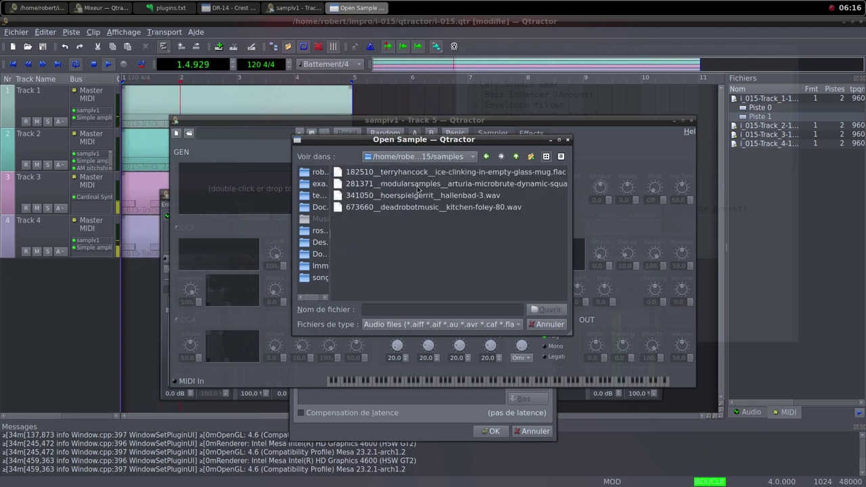
left_click(454, 173)
left_click(544, 309)
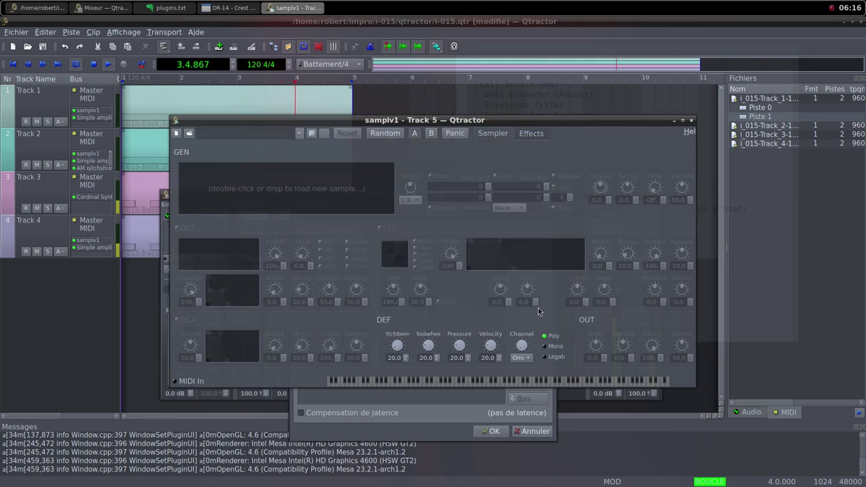
left_click_drag(196, 347, 682, 347)
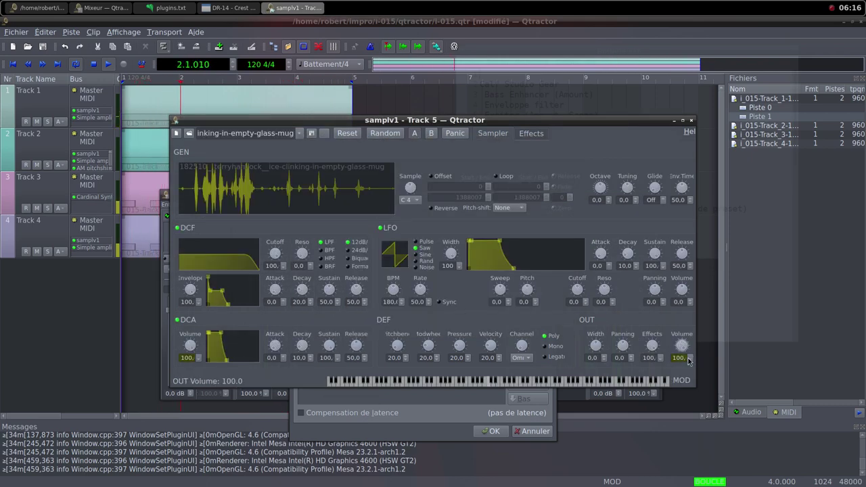
left_click(691, 120)
Step: Check the Kitchen Foley 80 page in Firefox and return to Qtractor's Track 5 settings
middle_click(574, 2)
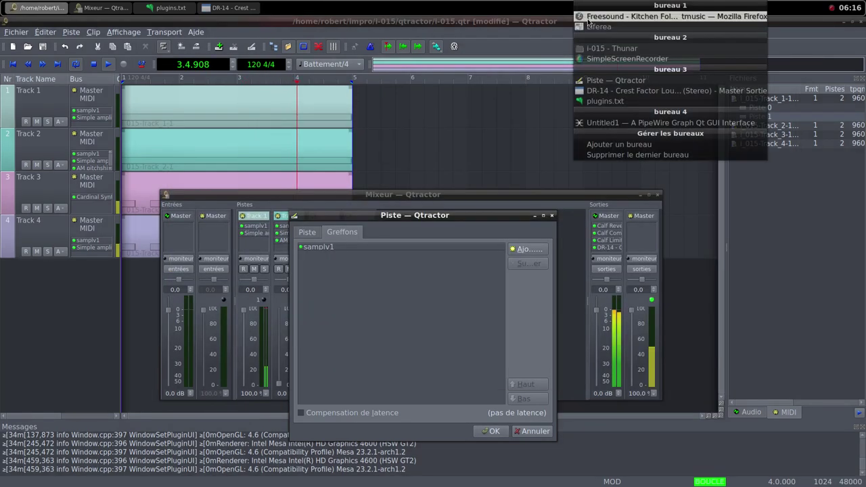
left_click(608, 25)
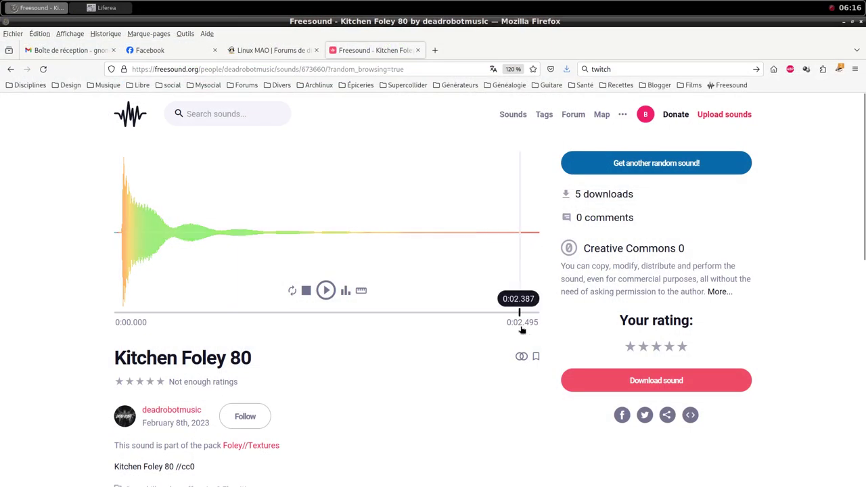
middle_click(487, 4)
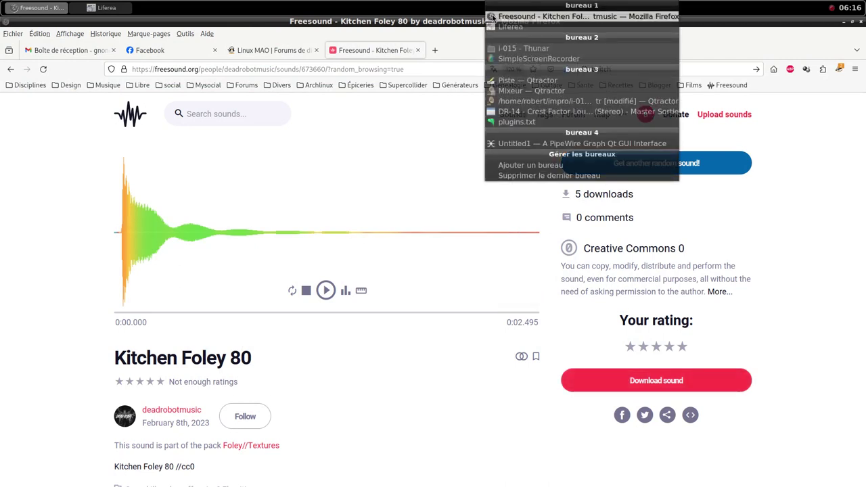
left_click(491, 15)
middle_click(474, 3)
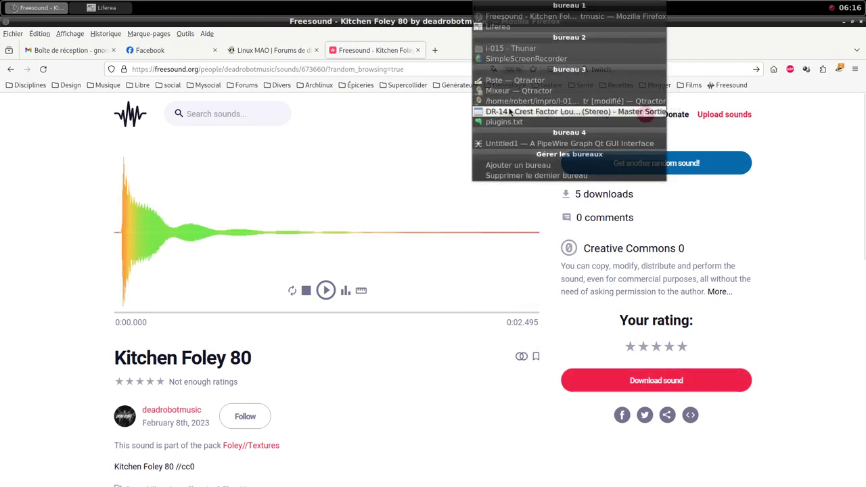
left_click(512, 80)
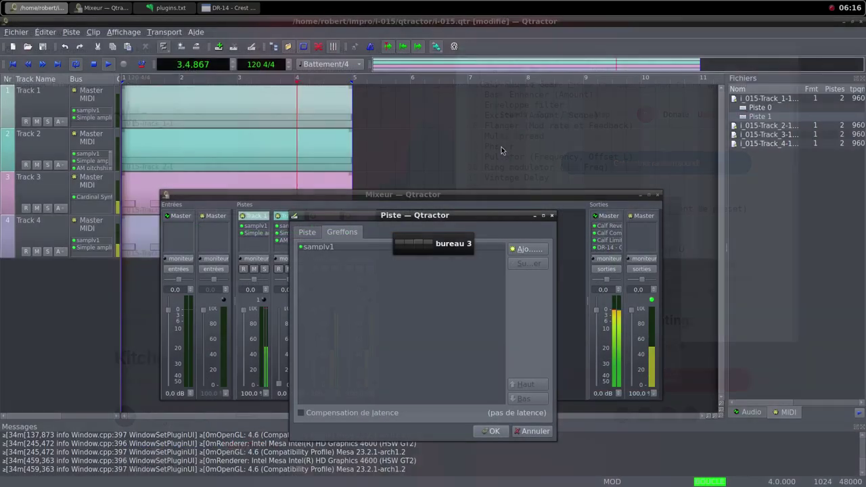
Step: Add a Simple amplifier after samplv1 and create Track 5 with its volume lowered to 0 %
left_click(529, 249)
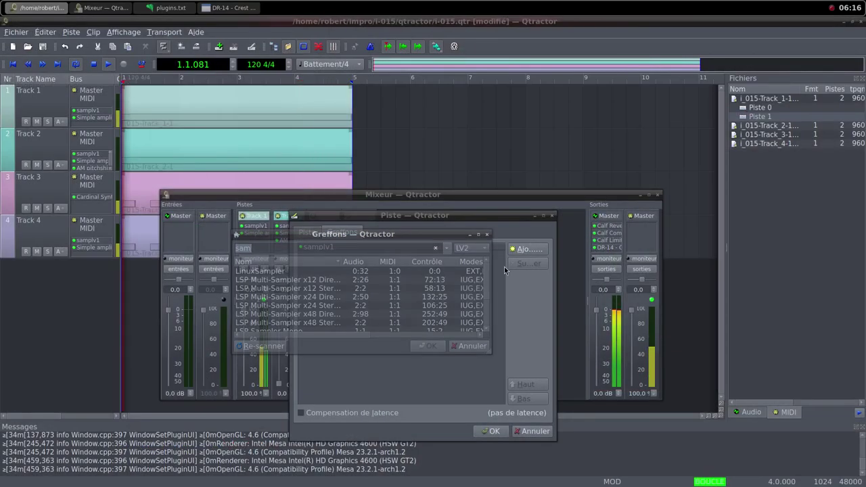
type("s")
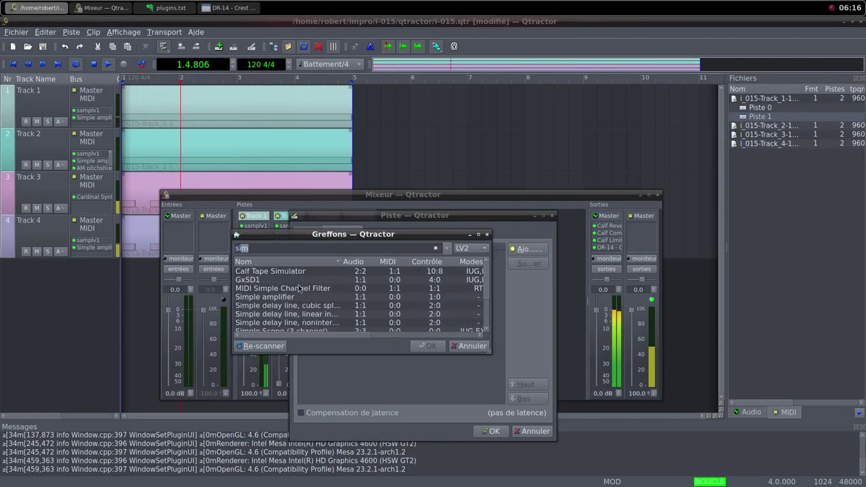
left_click(294, 296)
left_click(428, 346)
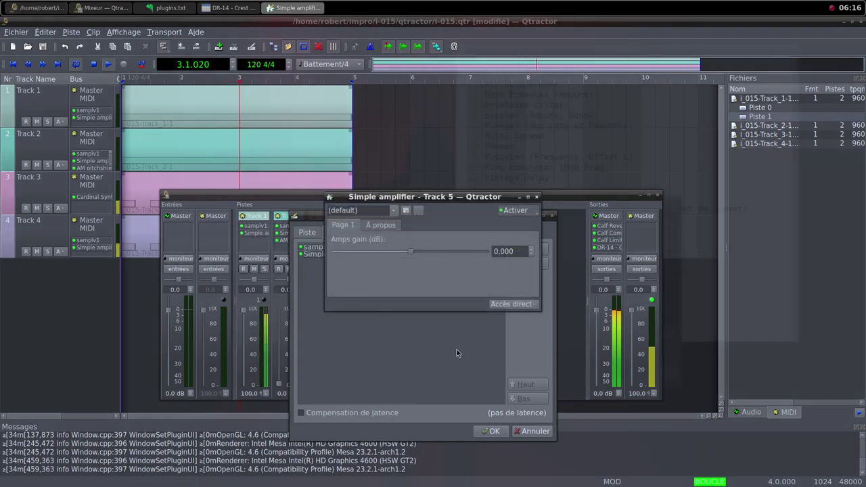
key("Escape")
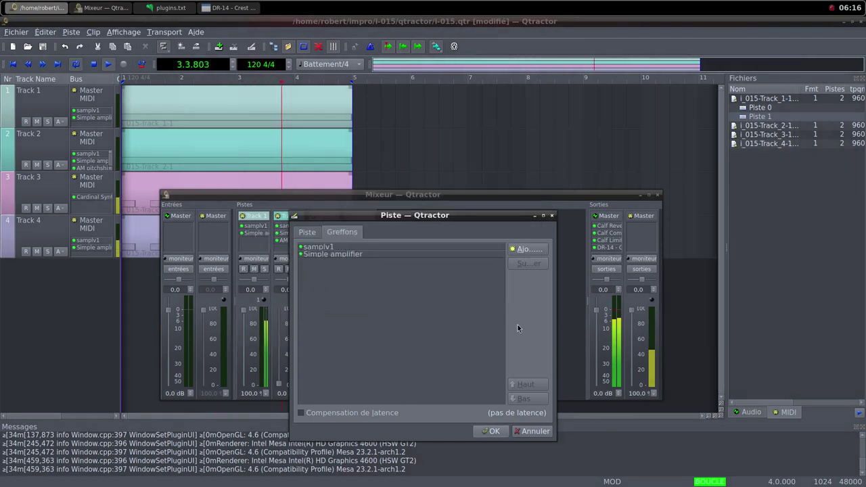
left_click(492, 429)
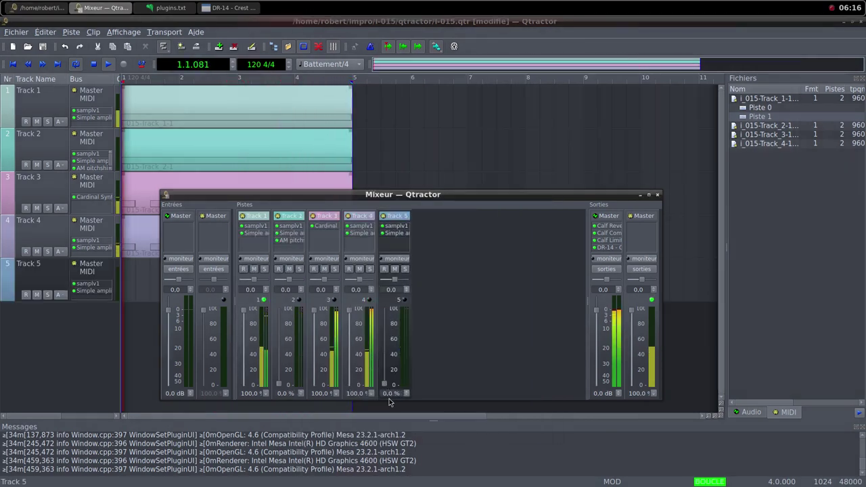
Step: Create a MIDI clip on Track 5 with one-bar Do4 notes starting at bars 1 and 3, and close its editor
right_click(140, 276)
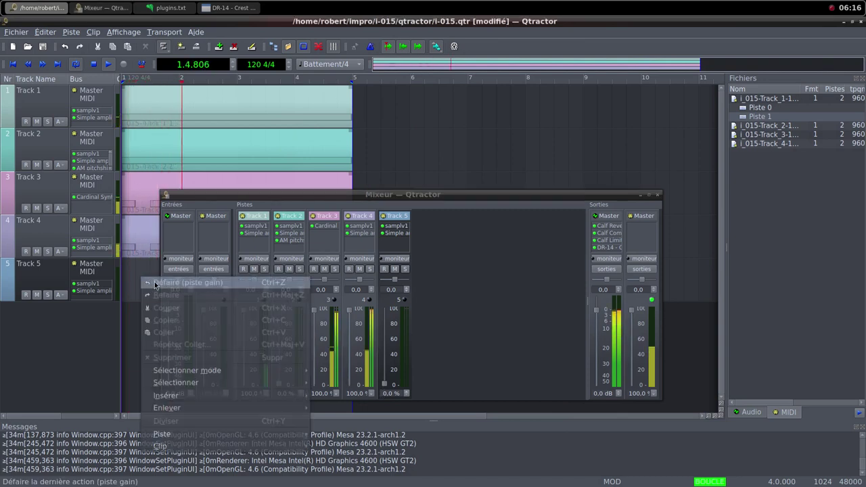
mouse_move(257, 448)
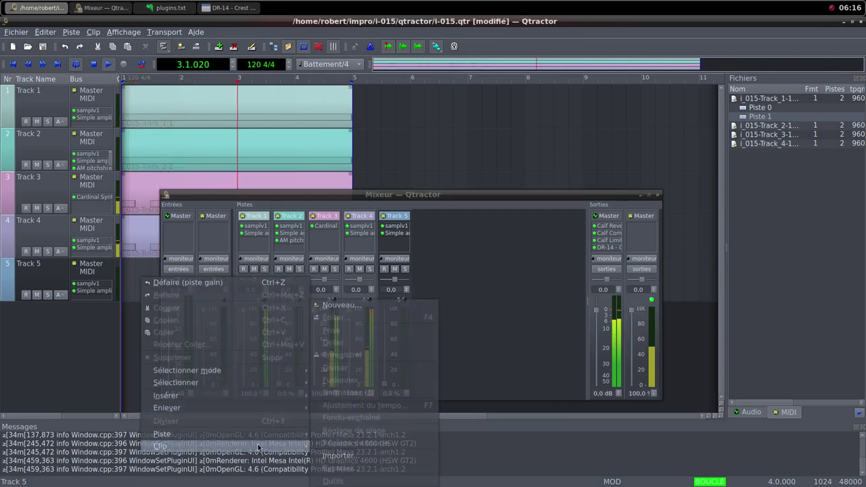
left_click(341, 305)
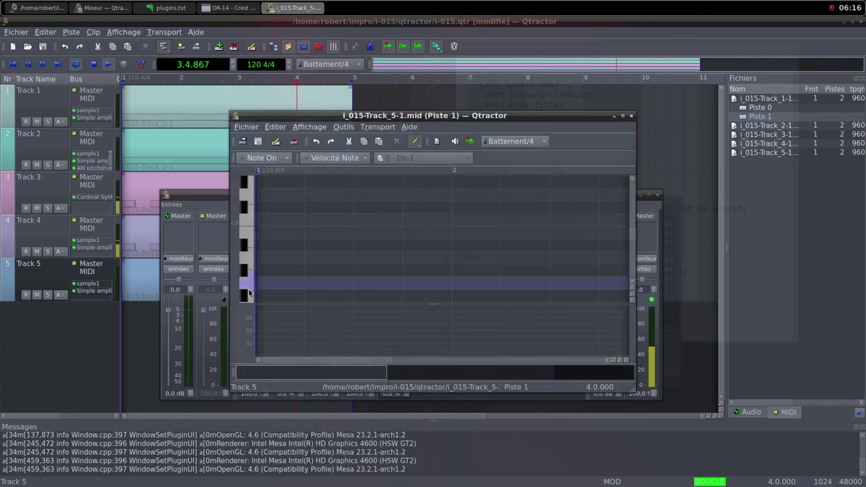
left_click(623, 116)
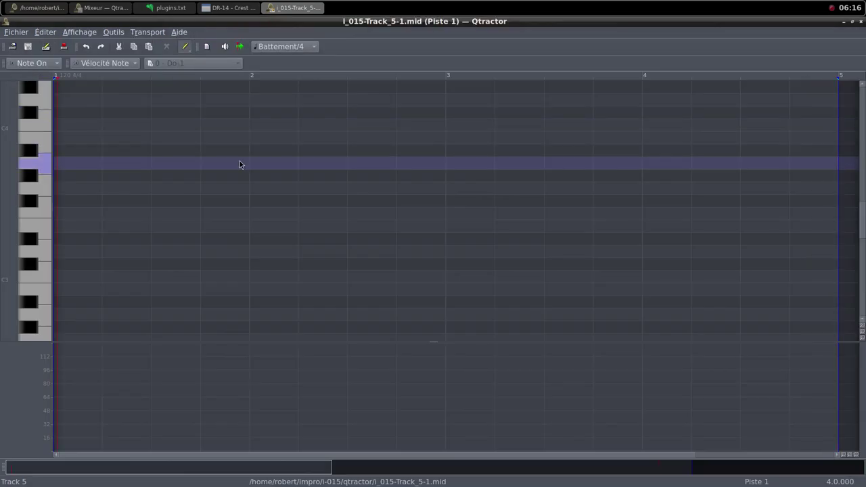
left_click_drag(66, 125, 249, 125)
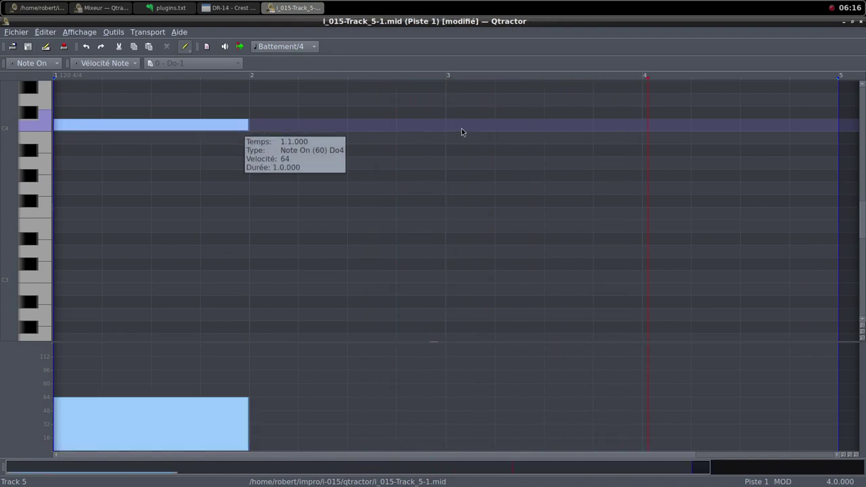
left_click_drag(448, 125, 634, 129)
key("space")
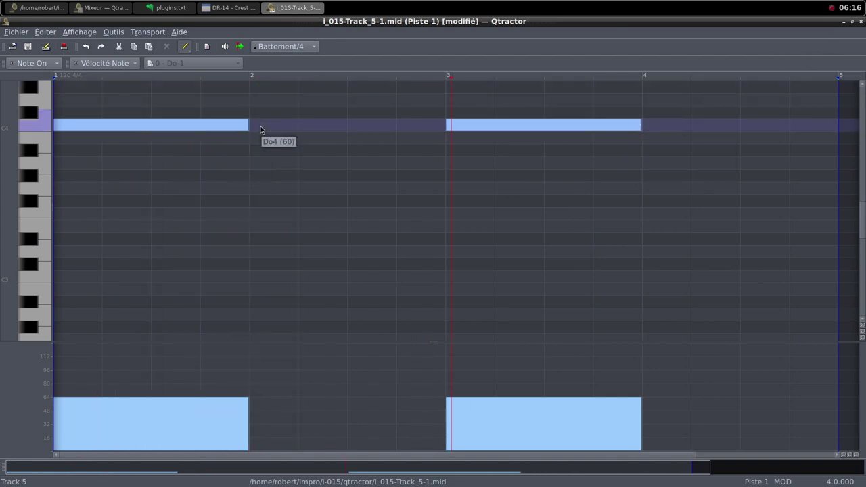
left_click(852, 22)
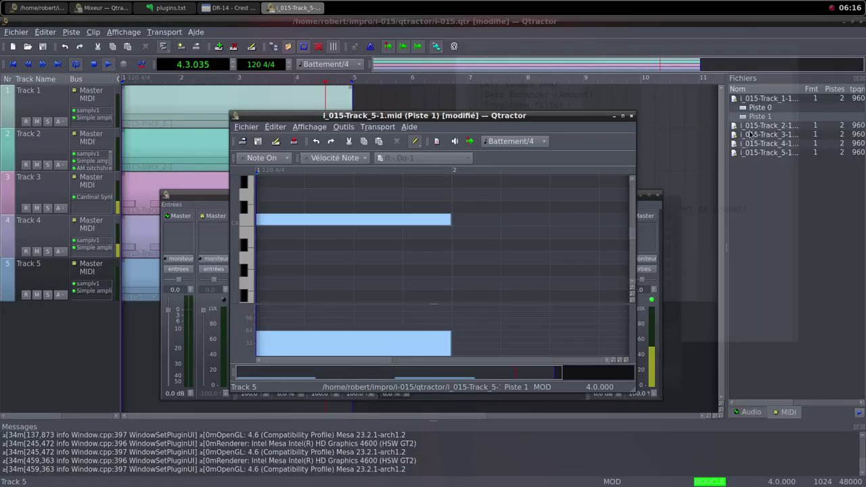
left_click(631, 116)
Step: Fade Track 5's volume up to 100 % and raise its Simple amplifier gain to about 33.9 dB
left_click(385, 377)
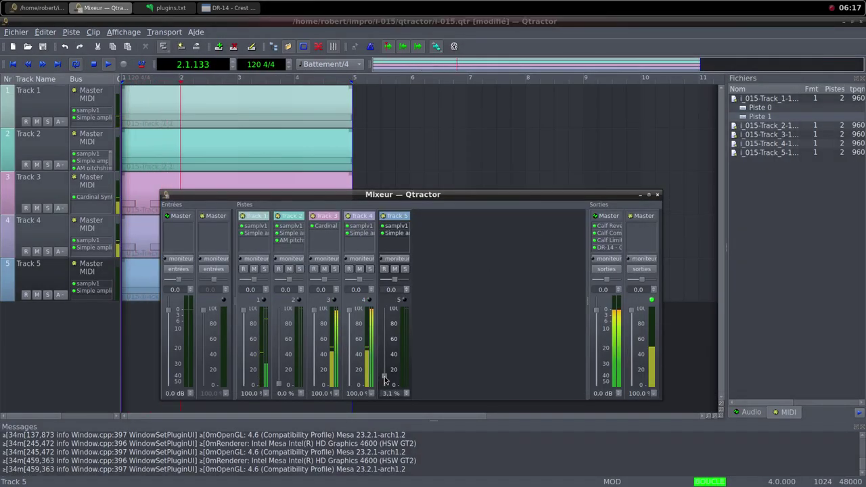
left_click_drag(385, 378, 393, 287)
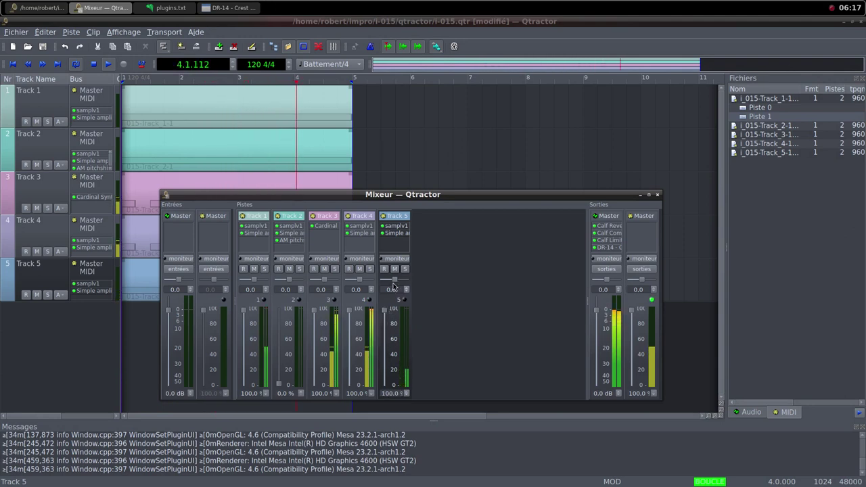
double_click(396, 232)
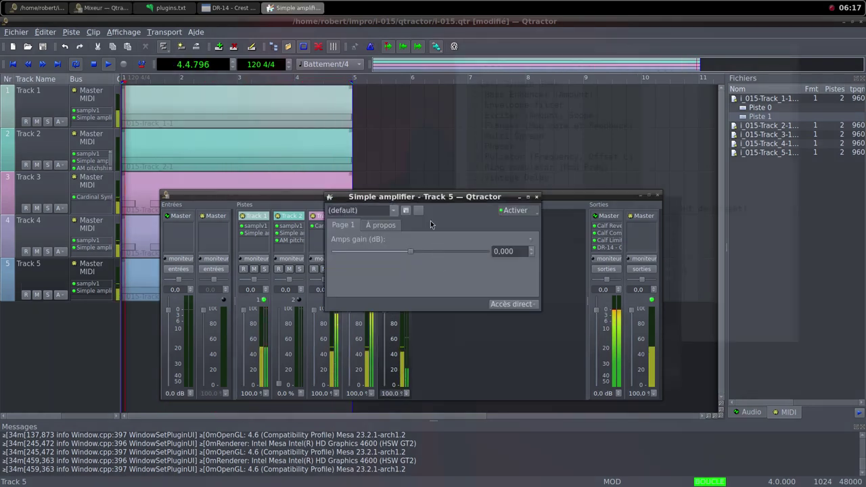
left_click_drag(431, 199, 573, 192)
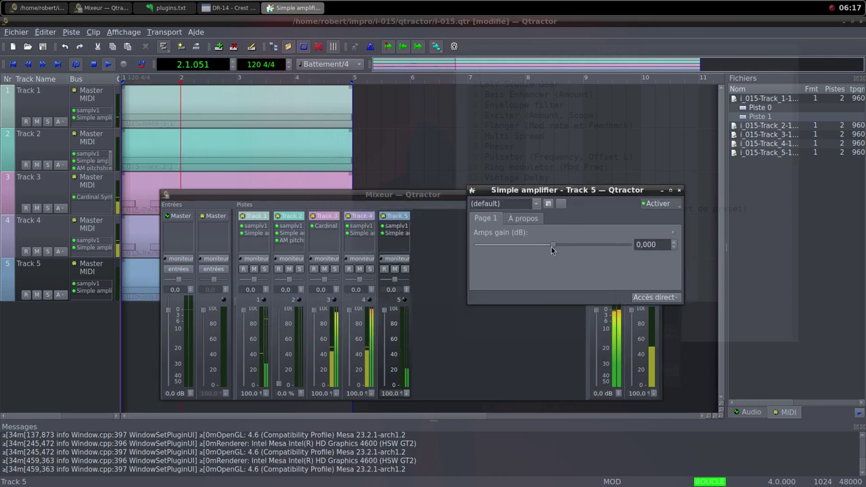
left_click_drag(552, 247, 589, 253)
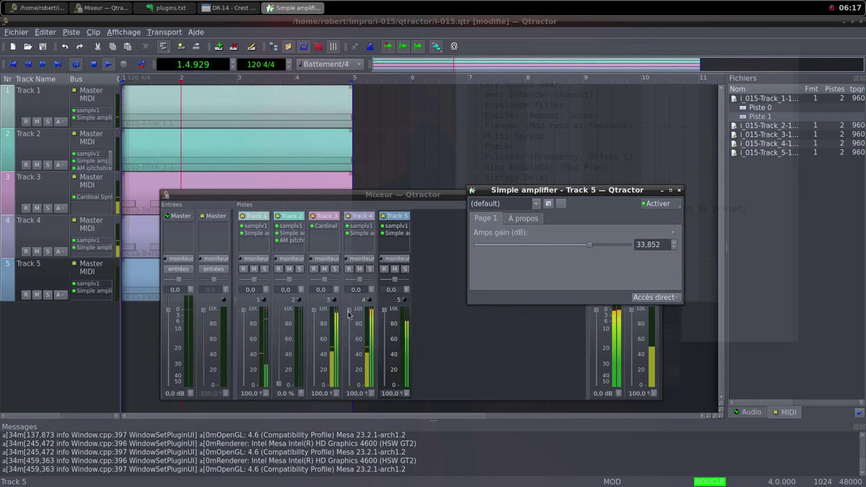
Step: Fade Track 4's volume down to 0 % and adjust Track 5's Simple amplifier gain to about 31.4 dB
left_click_drag(349, 314, 351, 390)
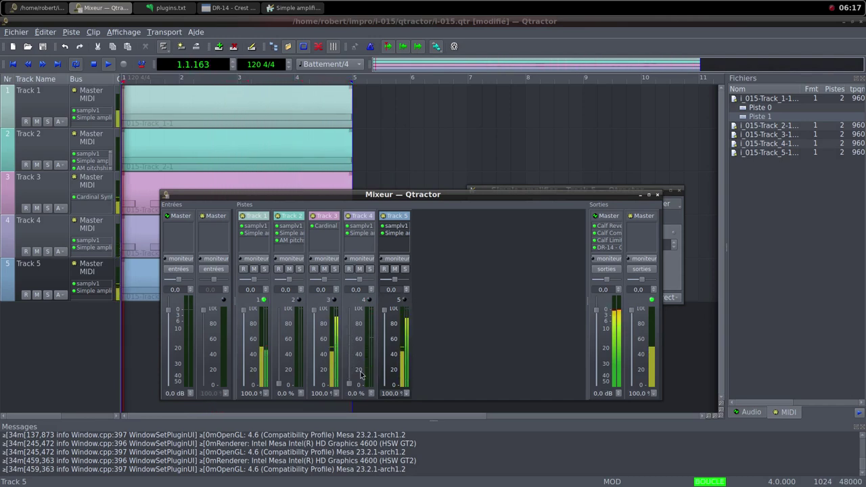
double_click(391, 234)
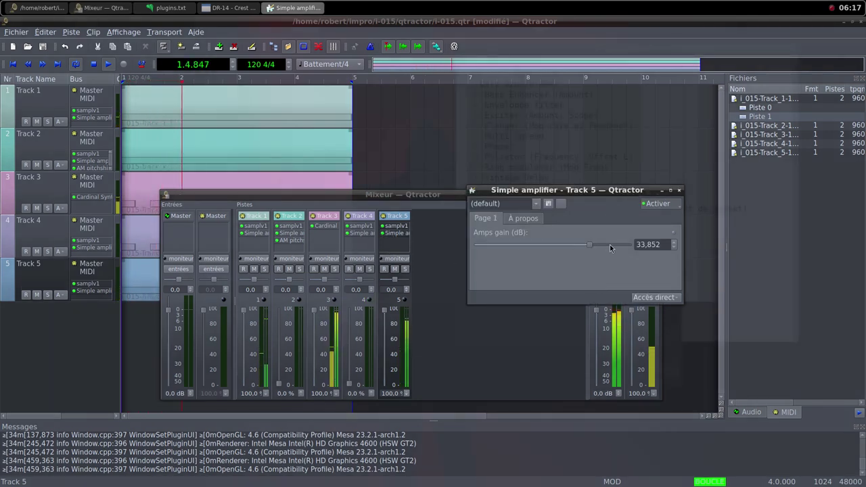
left_click_drag(590, 249, 587, 249)
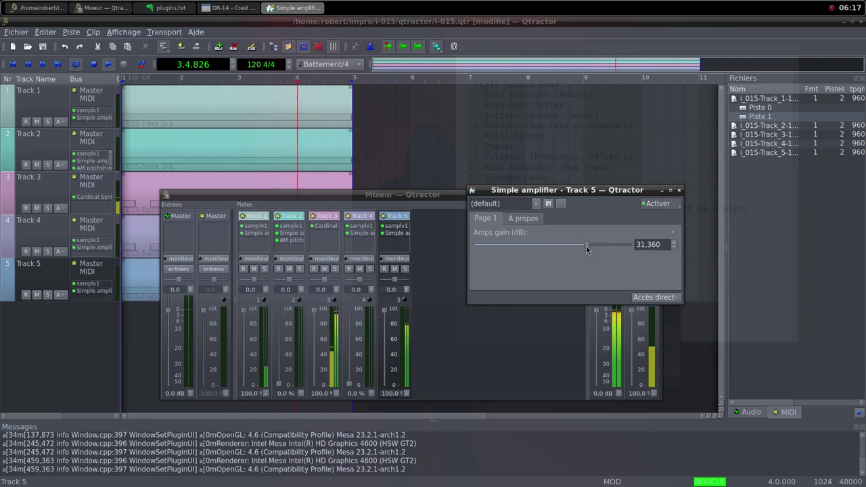
Step: Lower Track 5's Simple amplifier gain to about 28 dB and turn down the Host Audio level in Track 3's Cardinal Synth
left_click_drag(586, 249, 583, 249)
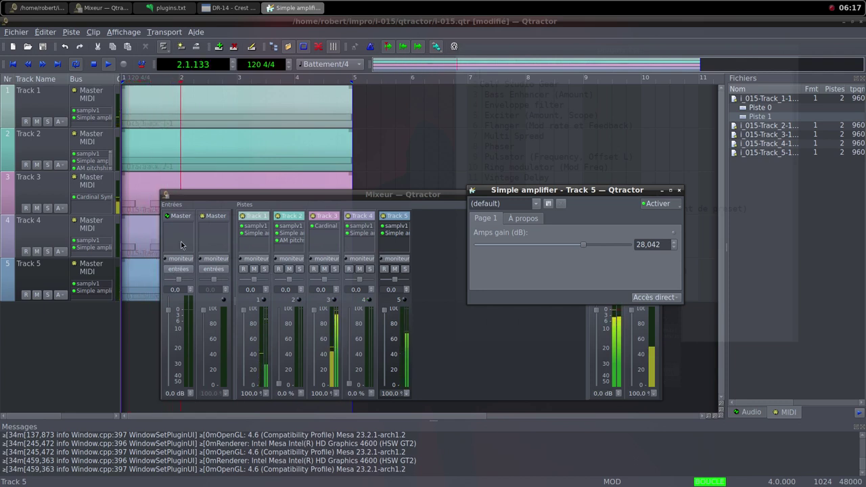
left_click(680, 191)
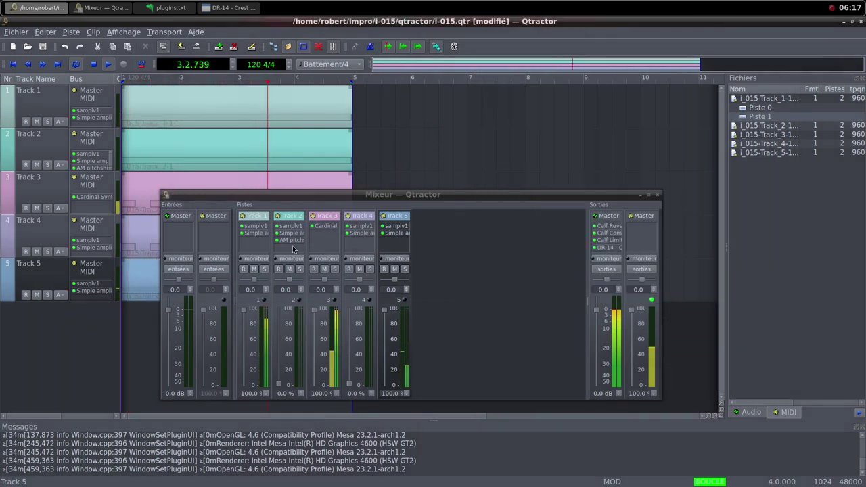
double_click(321, 226)
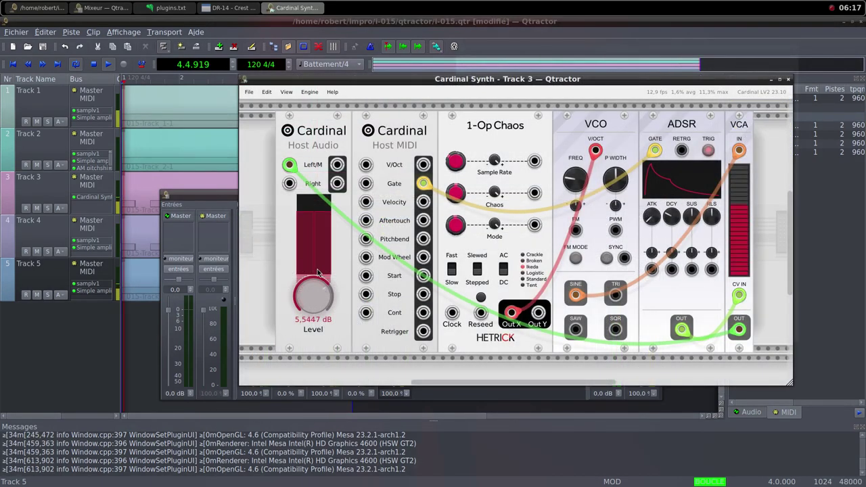
left_click_drag(312, 296, 306, 396)
left_click(787, 80)
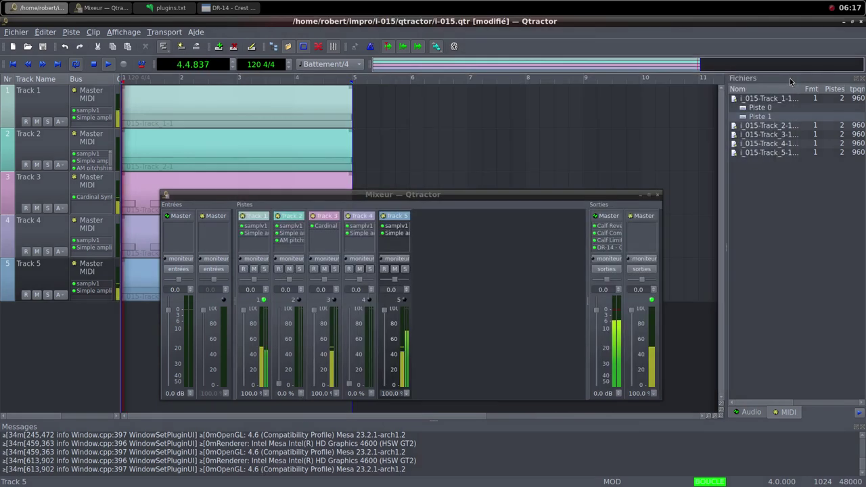
Step: Add one-bar Do4 notes at bars 2 and 4 of Track 5's clip, and fade Track 2's volume up to 97.5 %
double_click(144, 267)
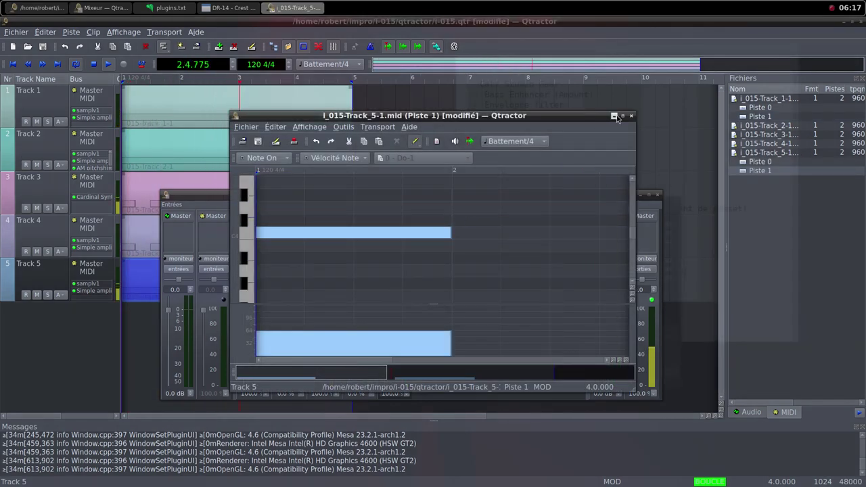
left_click(615, 117)
left_click_drag(261, 138, 446, 138)
left_click_drag(647, 139, 839, 133)
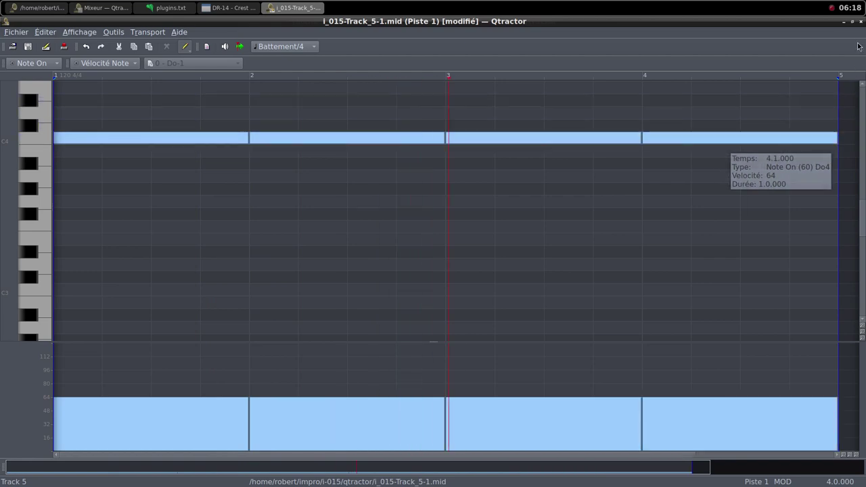
left_click(852, 23)
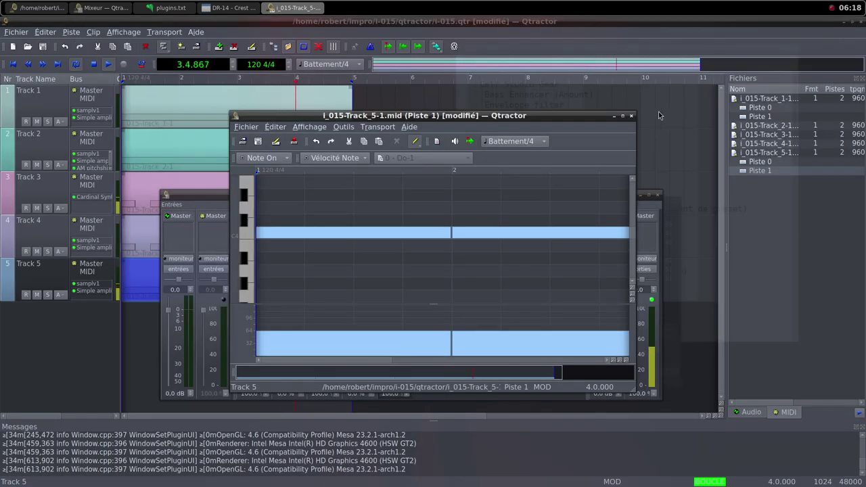
left_click(631, 116)
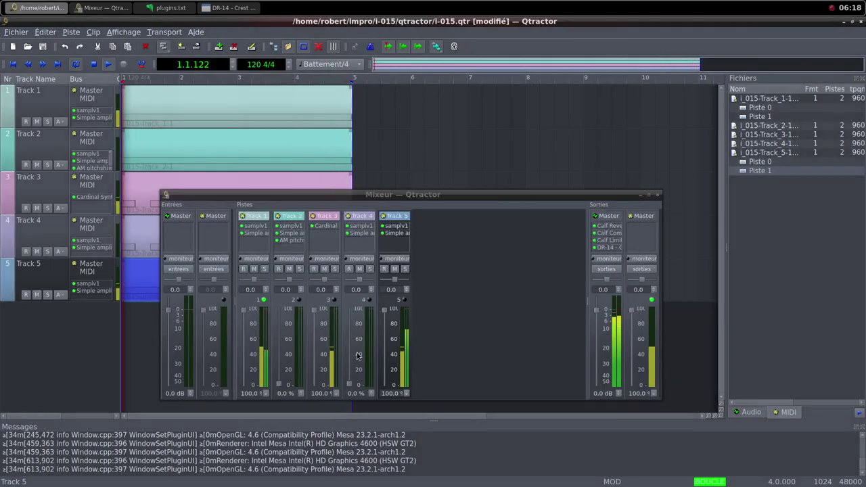
left_click_drag(279, 383, 286, 315)
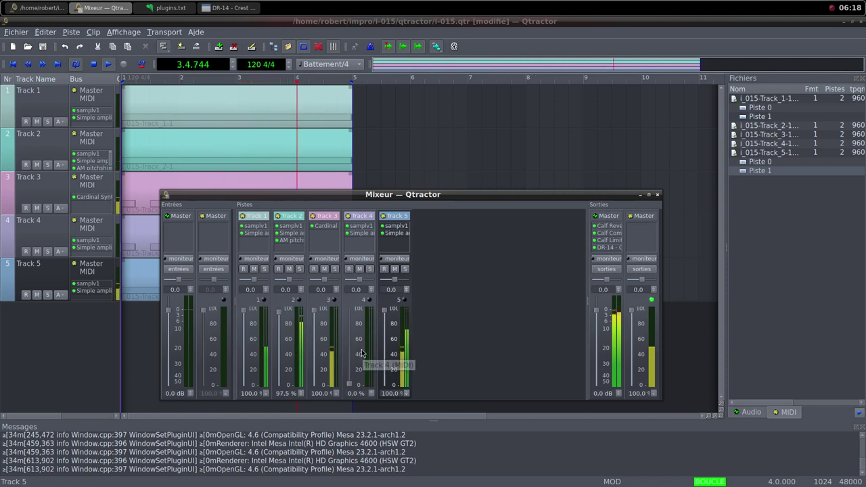
Step: Switch to Freesound in Firefox, get another random sound and save Kiholo Bay Rocky Break.wav in the i-015 samples folder
middle_click(501, 5)
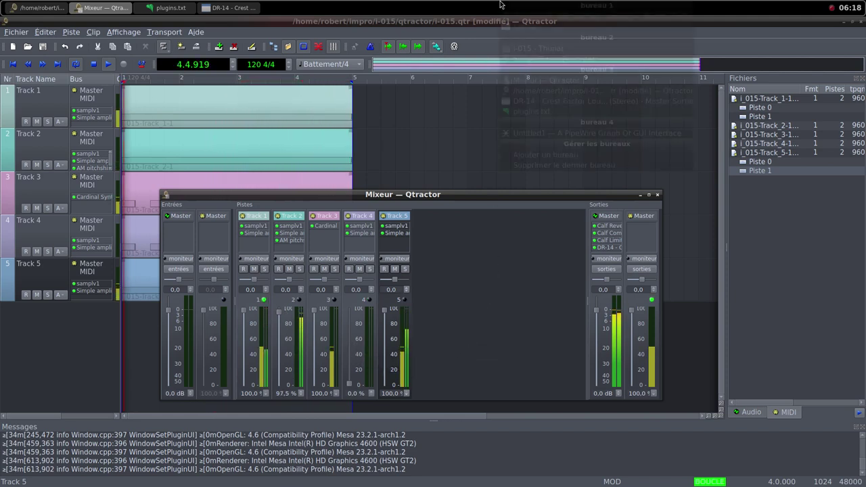
left_click(534, 16)
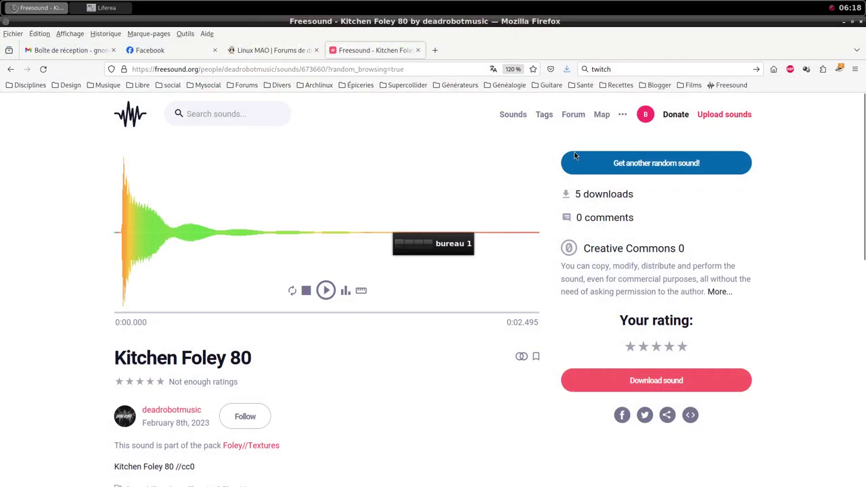
left_click(631, 166)
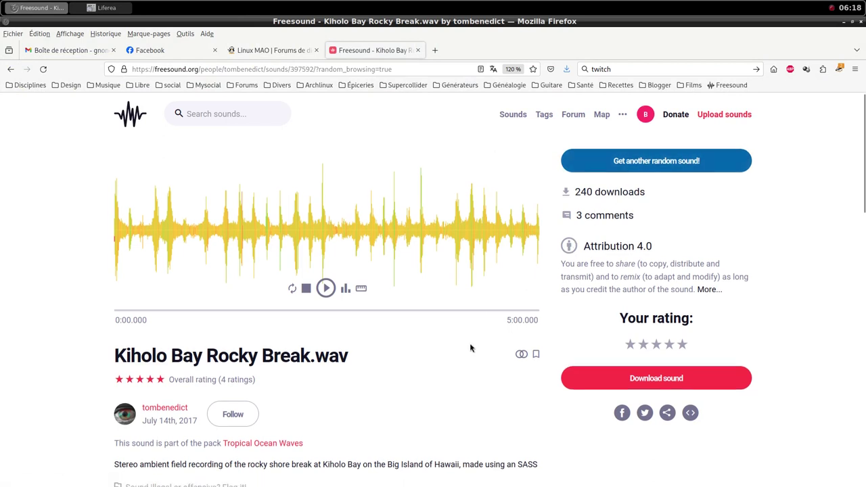
scroll(472, 348, "down", 2)
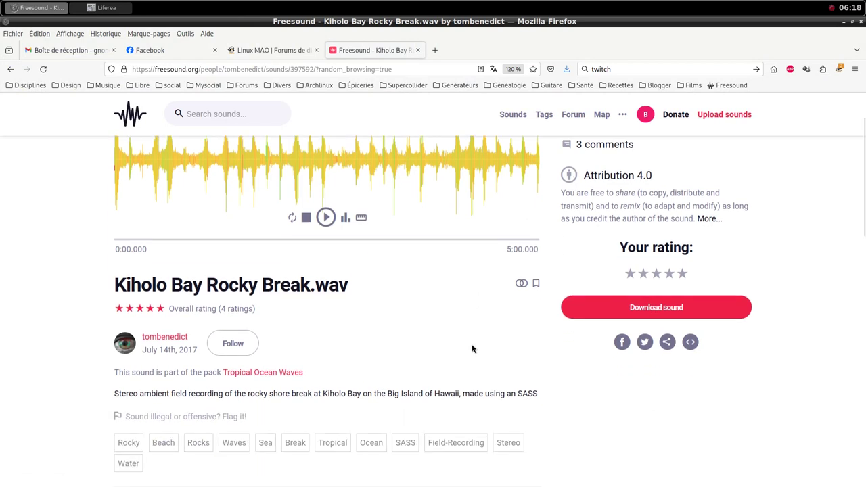
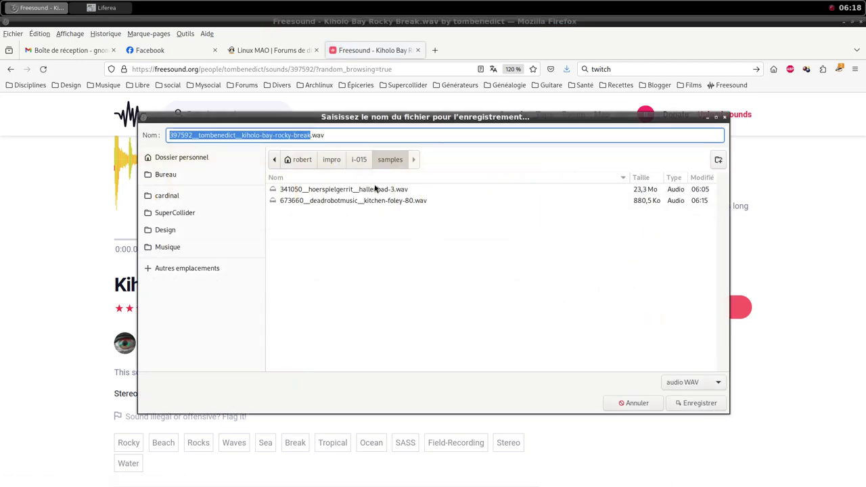
left_click(688, 404)
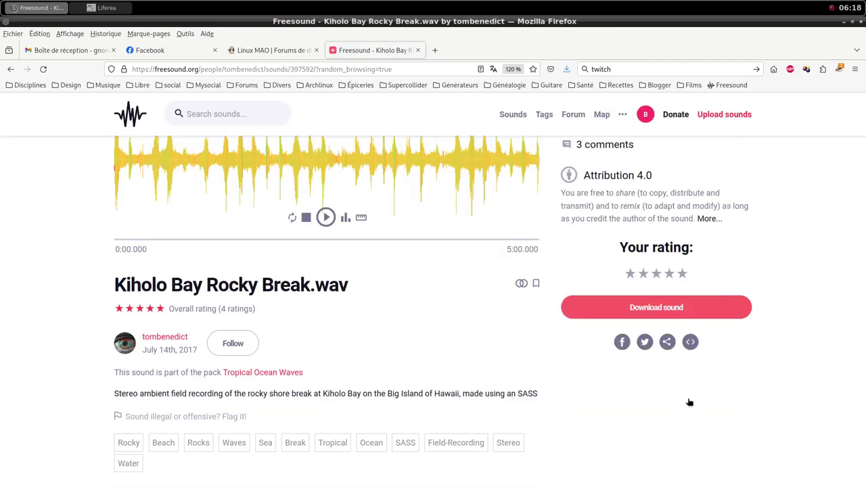
Step: Return to the Qtractor mixer, start a new MIDI track named Track 6 and add the samplv1 plugin to it
left_click(552, 5)
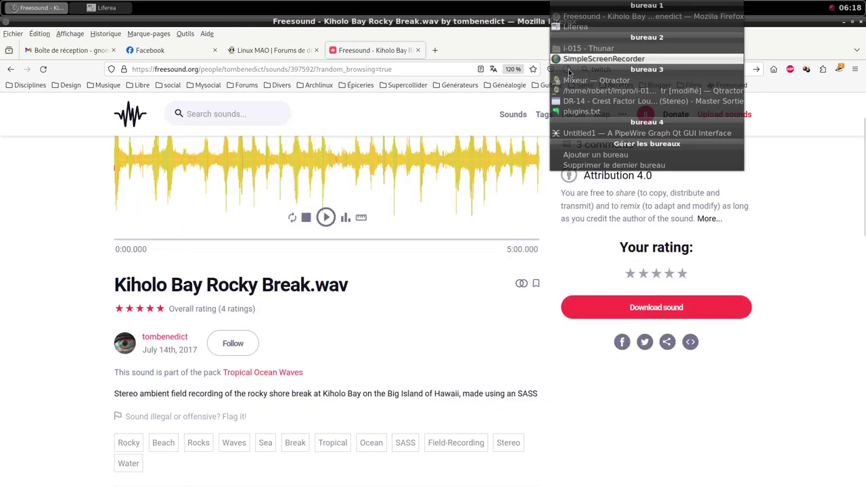
left_click(609, 81)
right_click(466, 262)
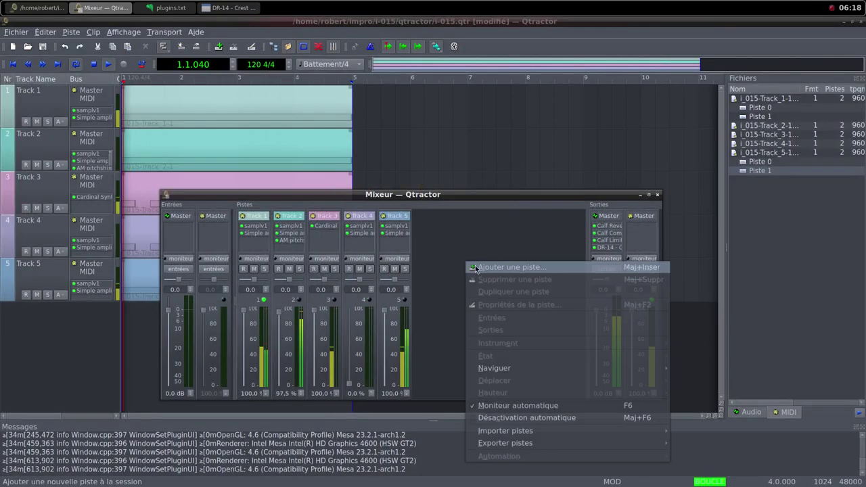
left_click(478, 266)
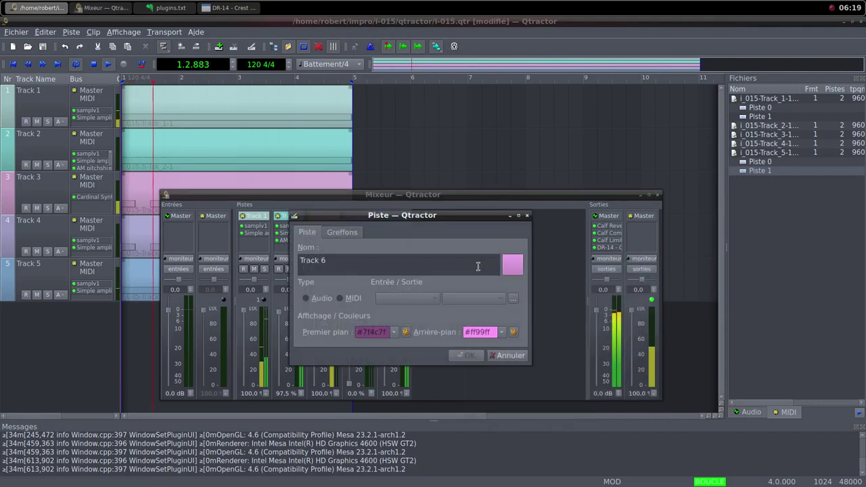
left_click(340, 298)
left_click(342, 232)
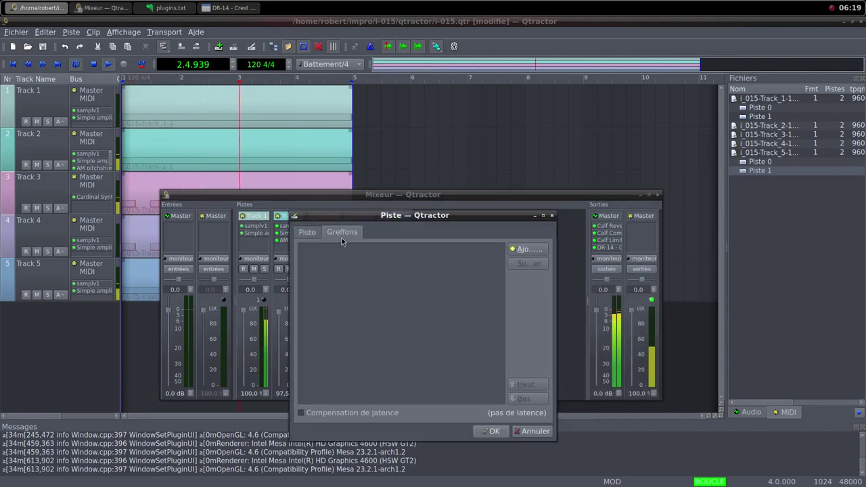
left_click(524, 249)
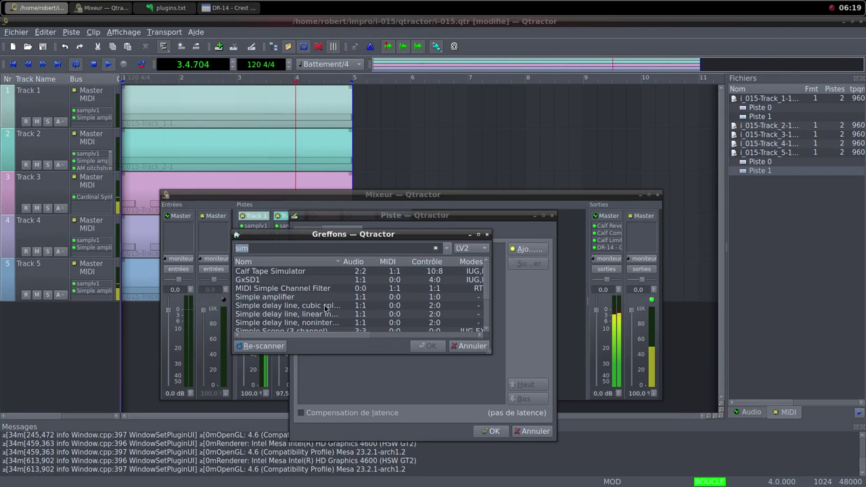
type("sam")
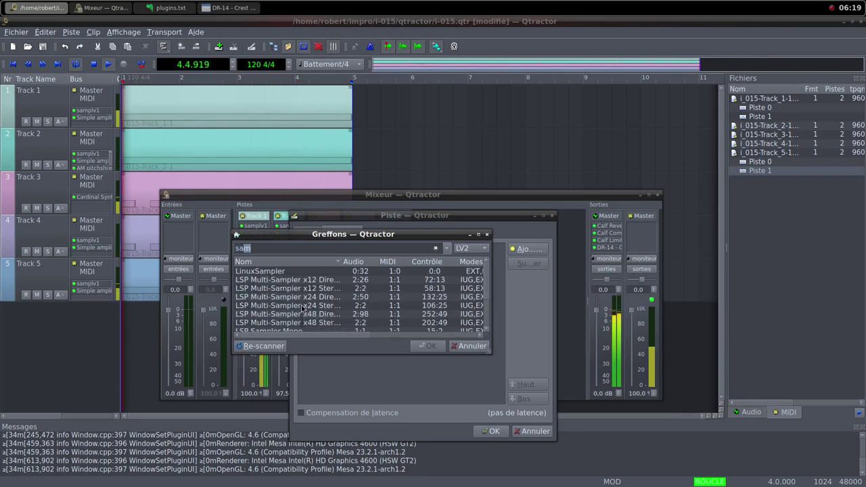
double_click(305, 322)
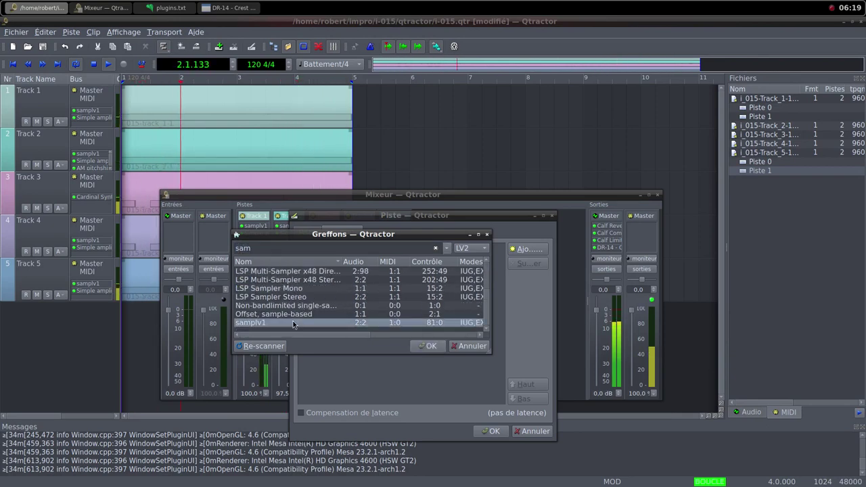
Step: Try to load the kiholo-bay-rocky-break.wav sample from the i-015/samples folder into Track 6's samplv1
double_click(293, 197)
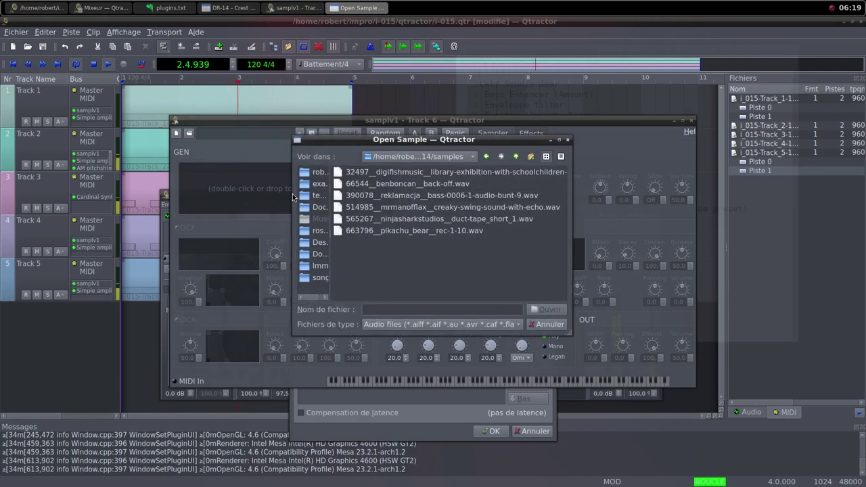
left_click(514, 157)
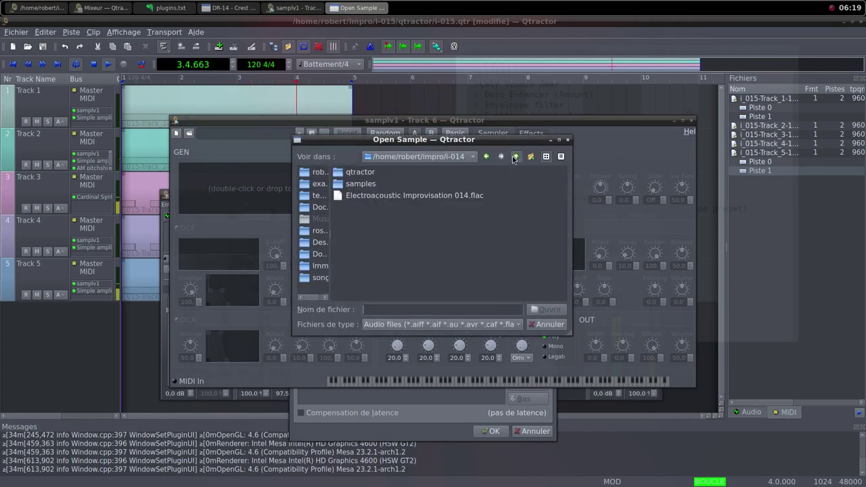
left_click(514, 157)
double_click(393, 215)
left_click(377, 183)
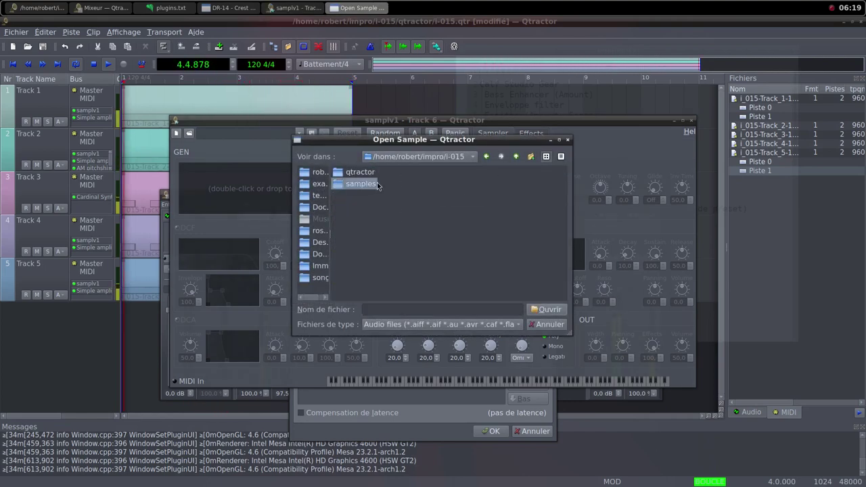
double_click(377, 182)
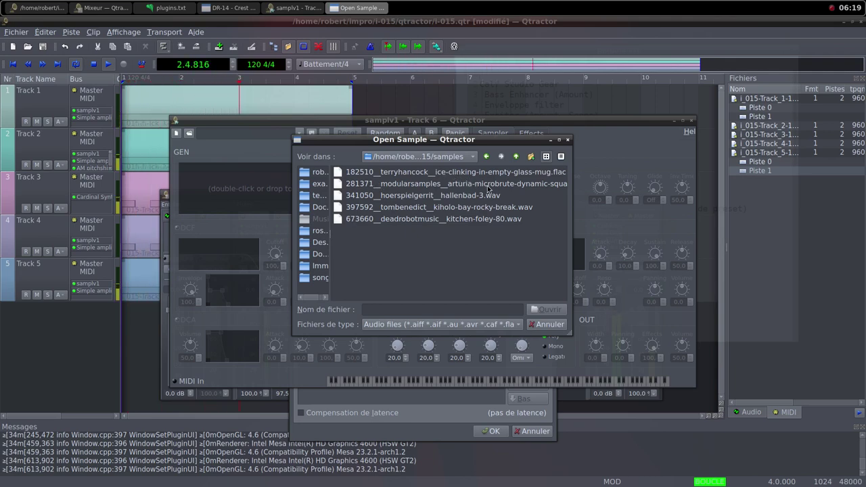
left_click(500, 208)
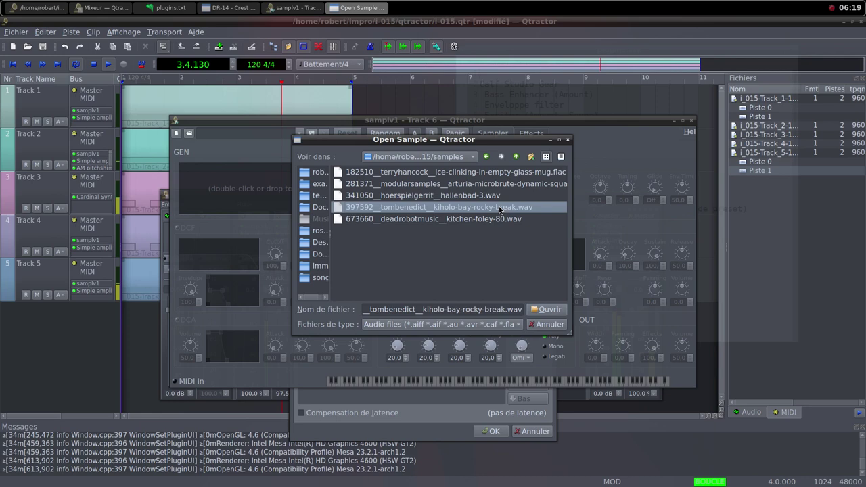
left_click(547, 309)
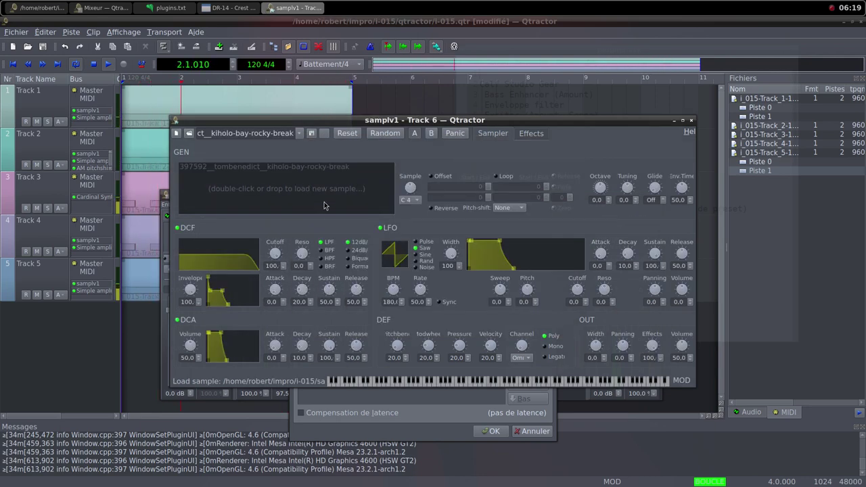
Step: Try again to load the same Kiholo Bay sample into samplv1, and close the plugin window
double_click(289, 192)
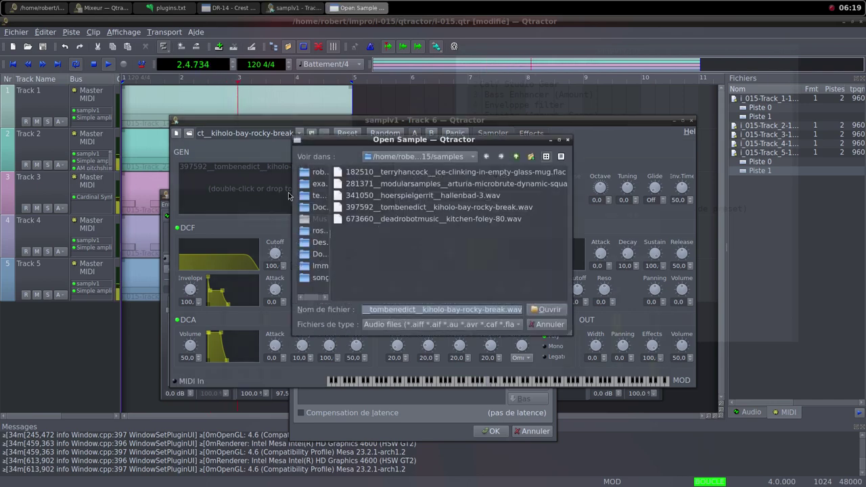
left_click(444, 210)
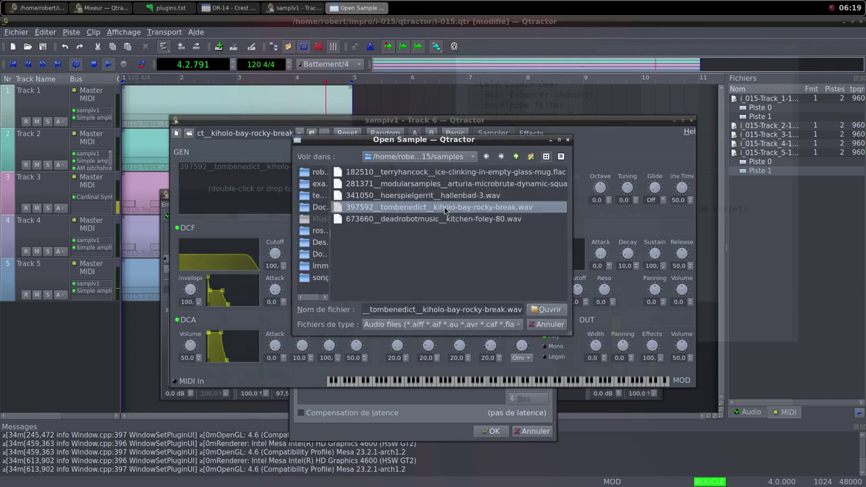
left_click(545, 310)
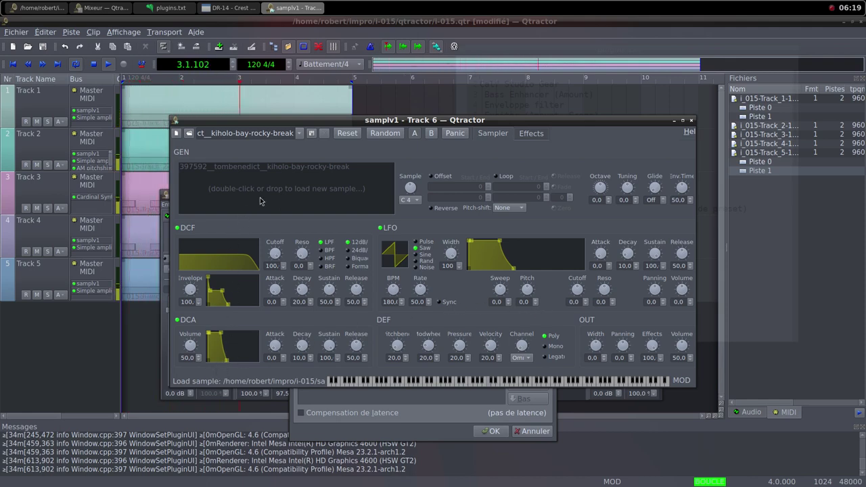
left_click(691, 121)
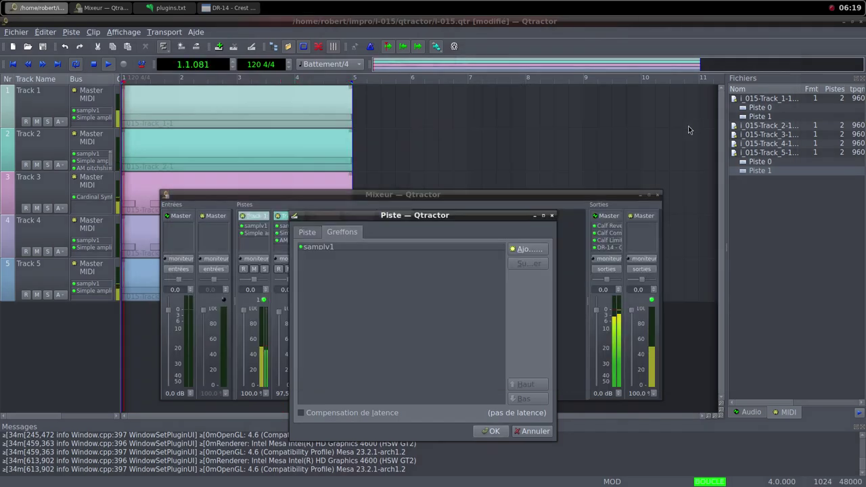
Step: Switch to the Thunar file manager, open the i-015 samples folder and select the kiholo-bay-rocky-break.wav file
middle_click(428, 6)
left_click(448, 48)
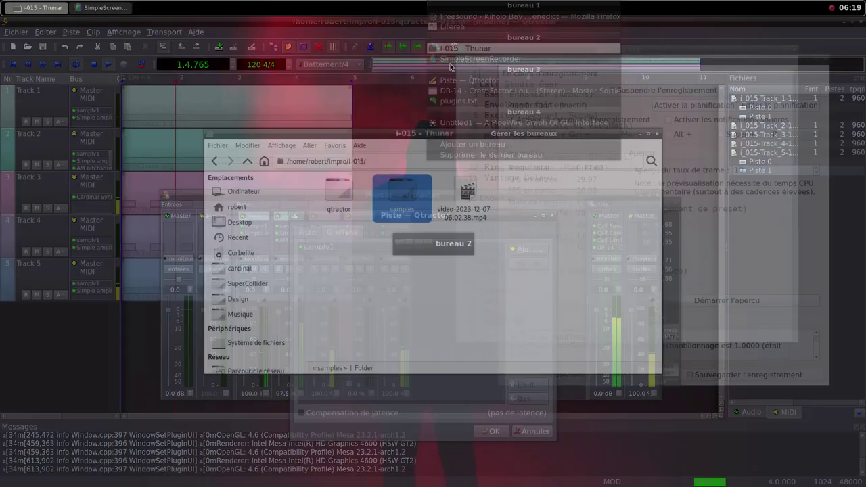
double_click(403, 193)
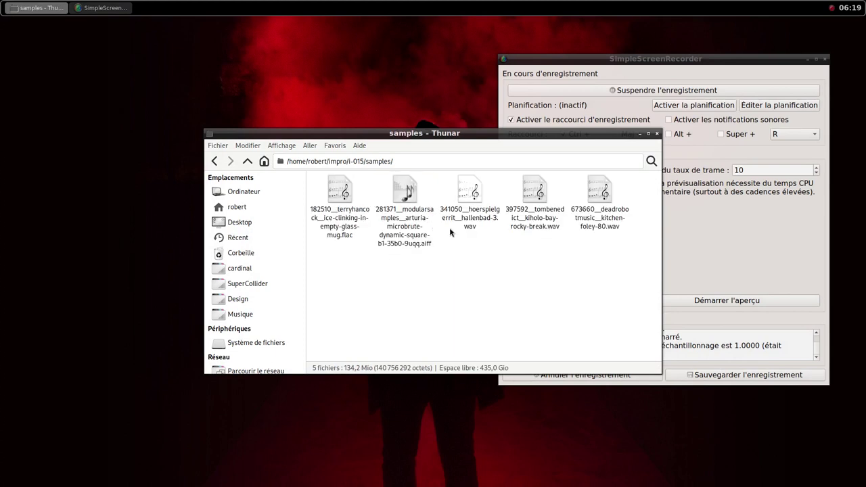
left_click(527, 233)
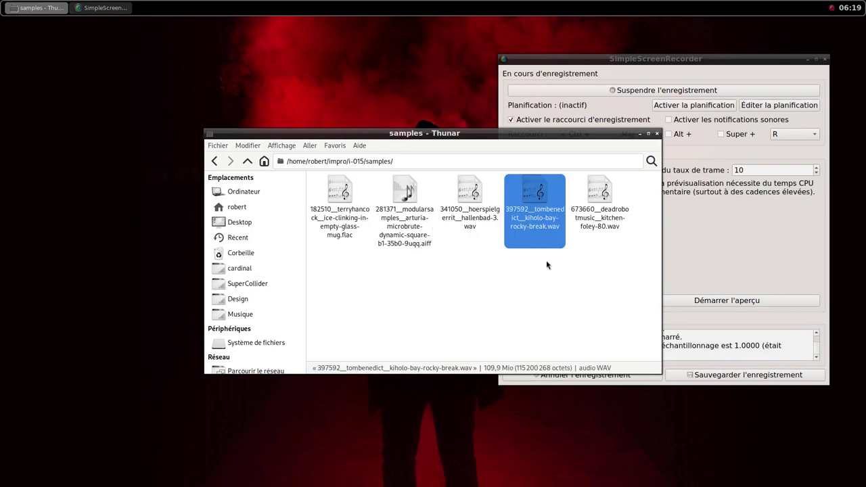
Step: Delete the kiholo-bay-rocky-break.wav sample and switch to Firefox to get another random sound from Freesound
key("Delete")
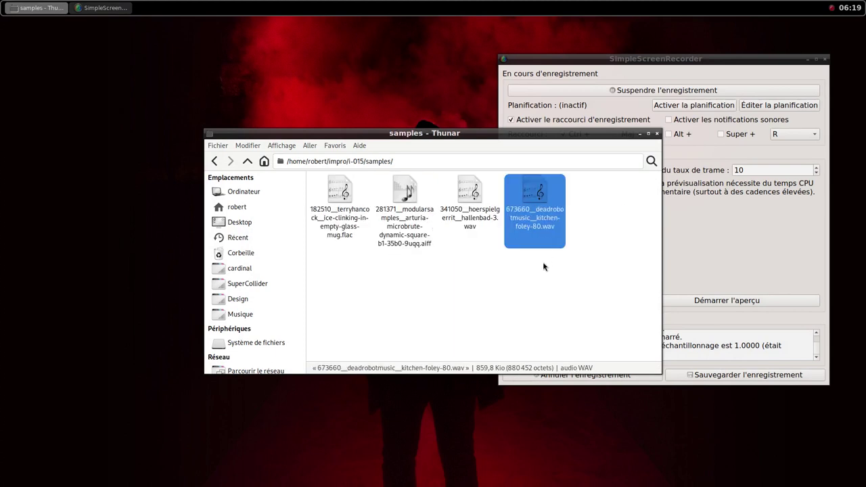
left_click(426, 5)
left_click(439, 19)
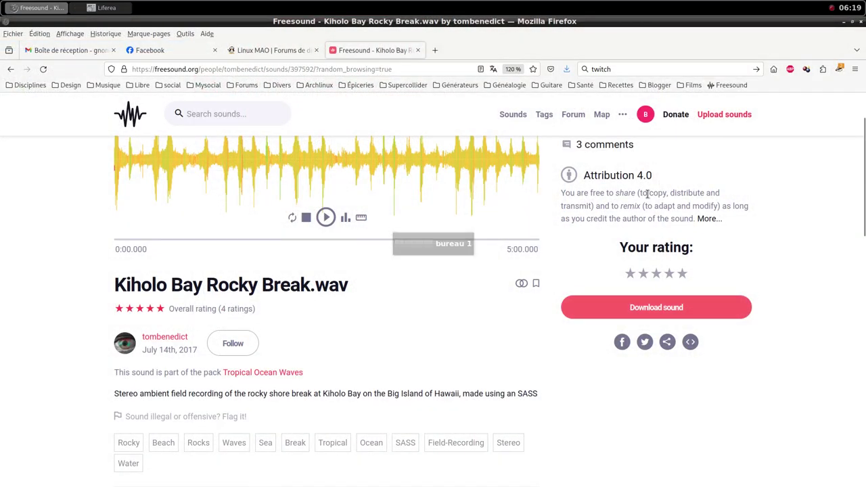
scroll(646, 194, "up", 2)
left_click(647, 170)
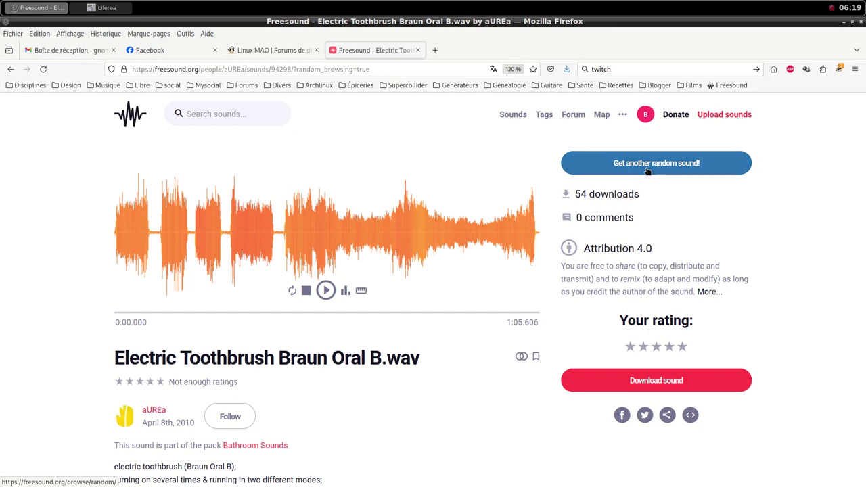
Step: Download Electric Toothbrush Braun Oral B.wav into the i-015 samples folder and dismiss the donation request
scroll(648, 171, "down", 4)
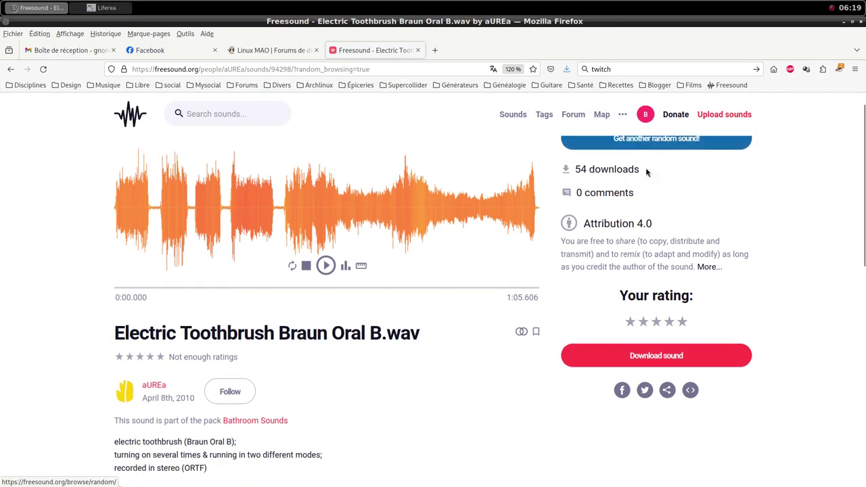
left_click(659, 236)
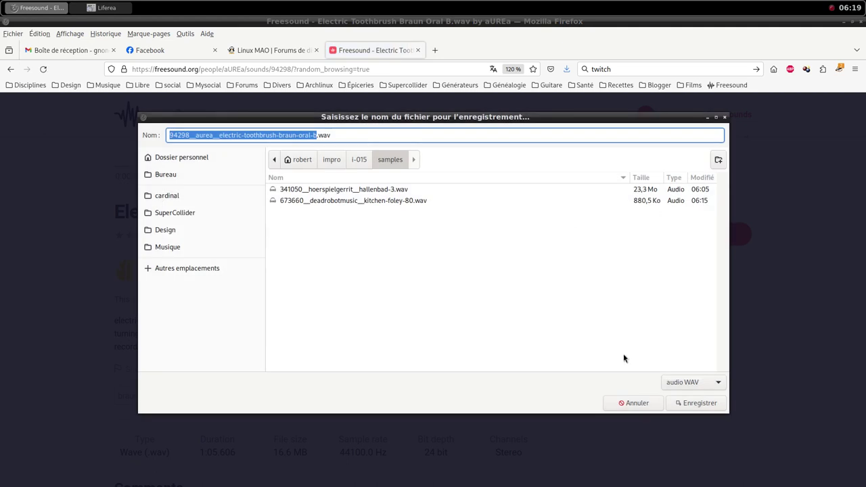
left_click(698, 403)
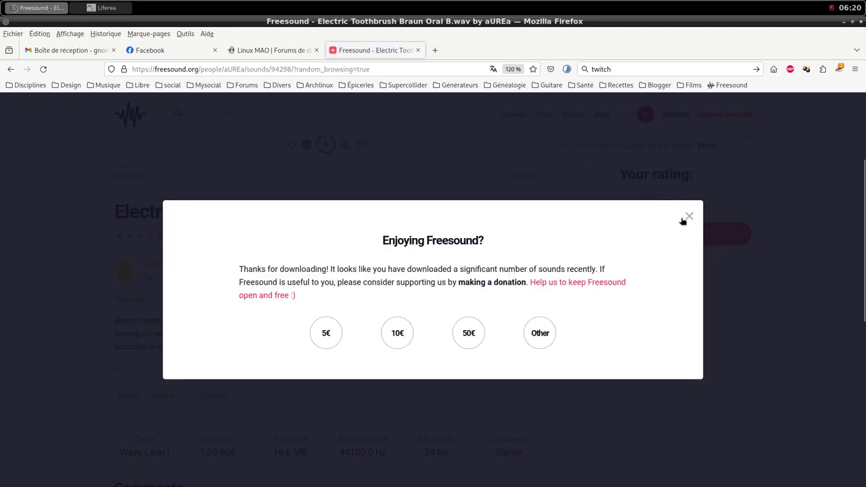
left_click(687, 217)
Step: Switch to Qtractor and discard the pending track that holds the samplv1 plugin
middle_click(459, 4)
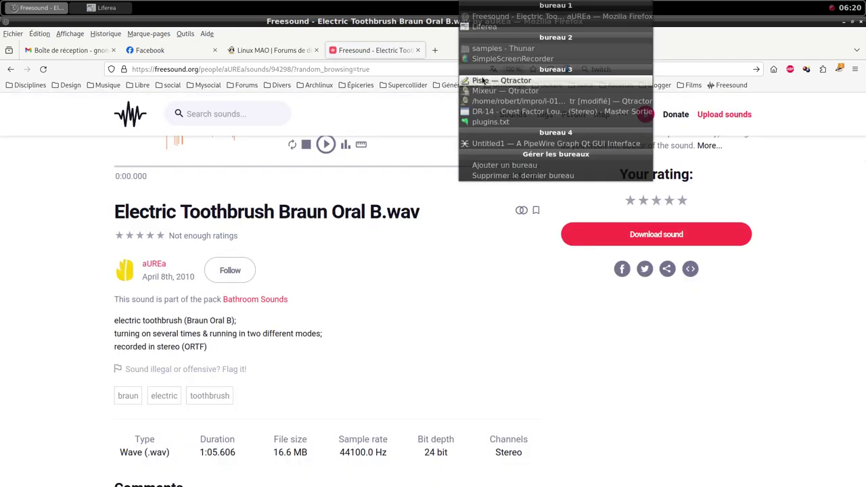
left_click(482, 79)
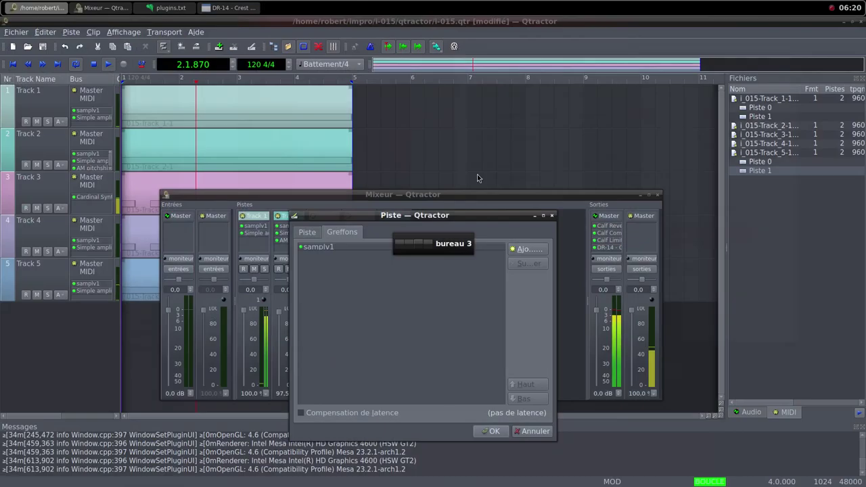
left_click(528, 432)
left_click(384, 336)
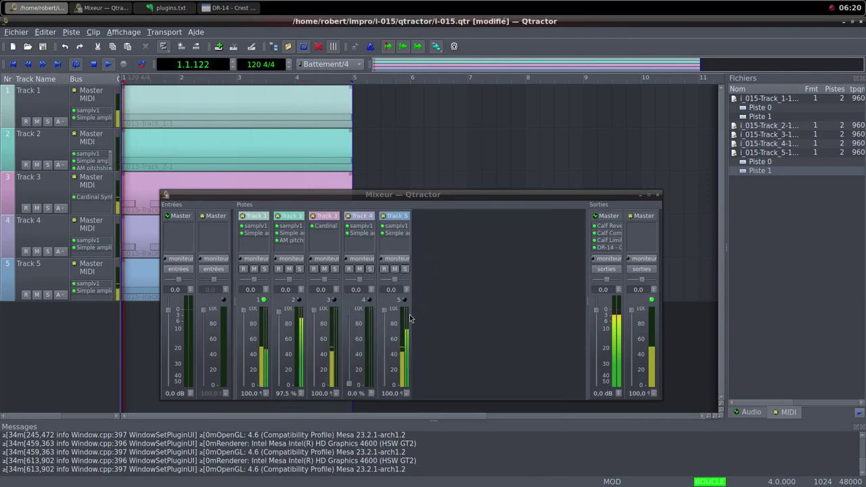
Step: Raise the Host Audio Level in Track 3's Cardinal Synth to 6.2376 dB and close the plugin window
double_click(322, 232)
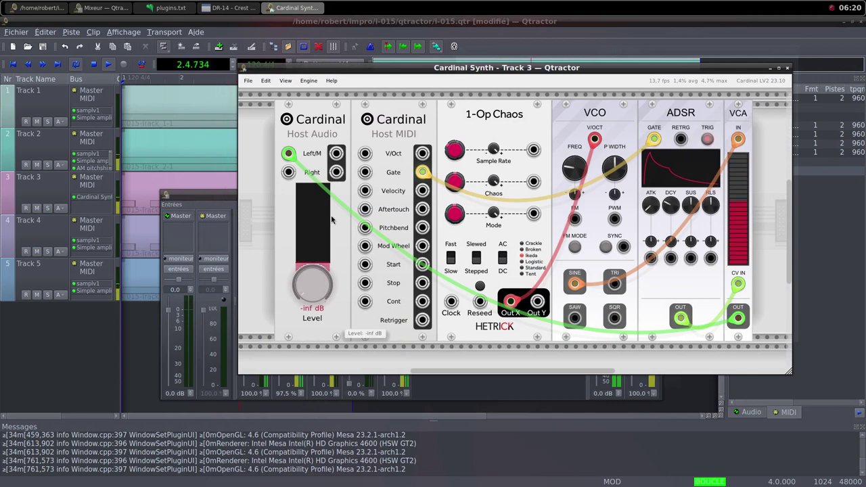
left_click_drag(320, 72, 452, 82)
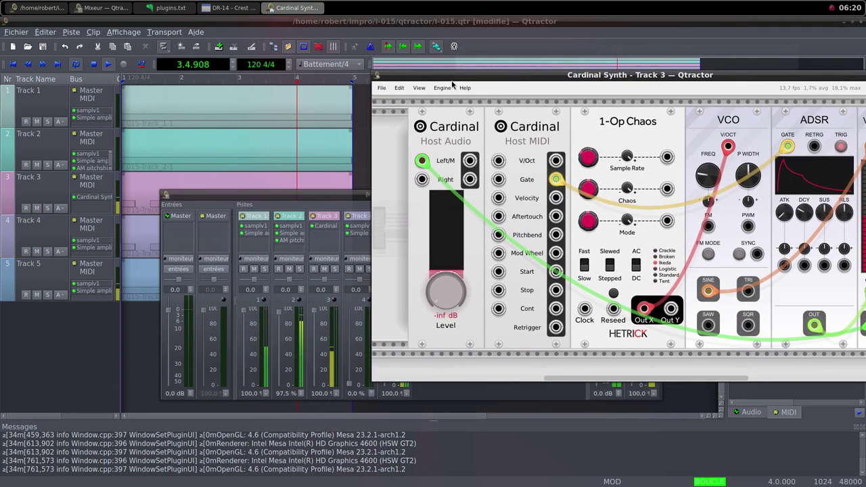
left_click_drag(424, 284, 428, 253)
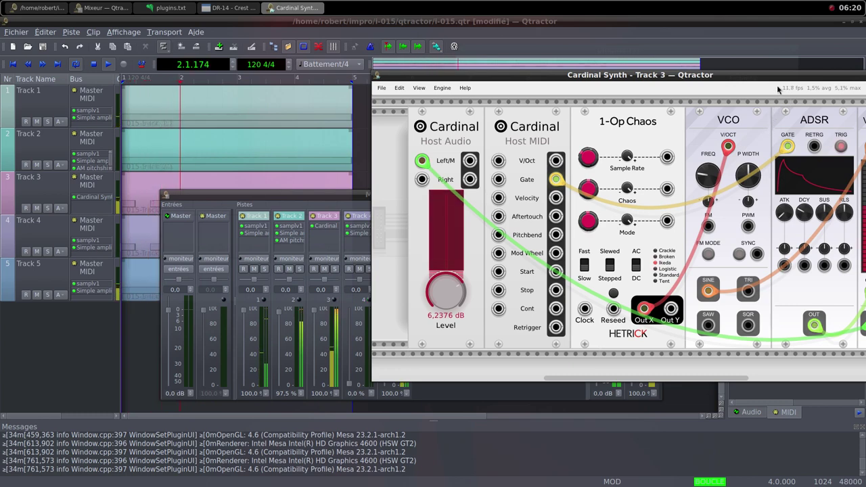
left_click_drag(777, 75, 647, 91)
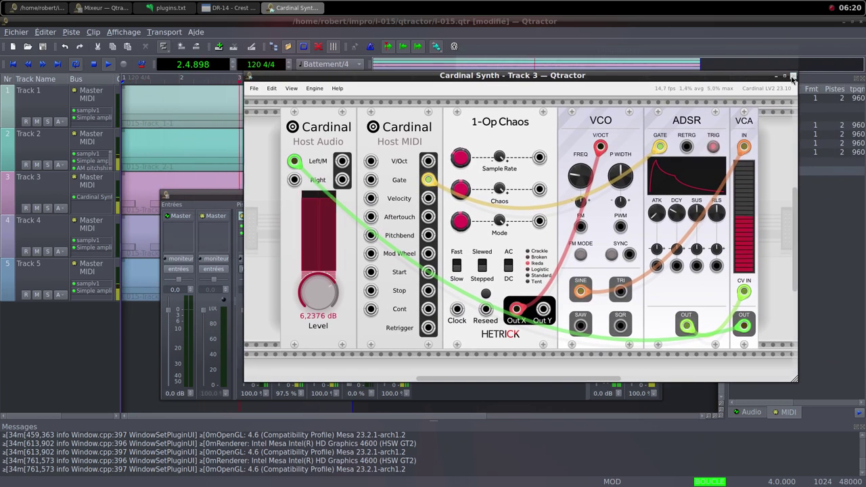
key("alt+F4")
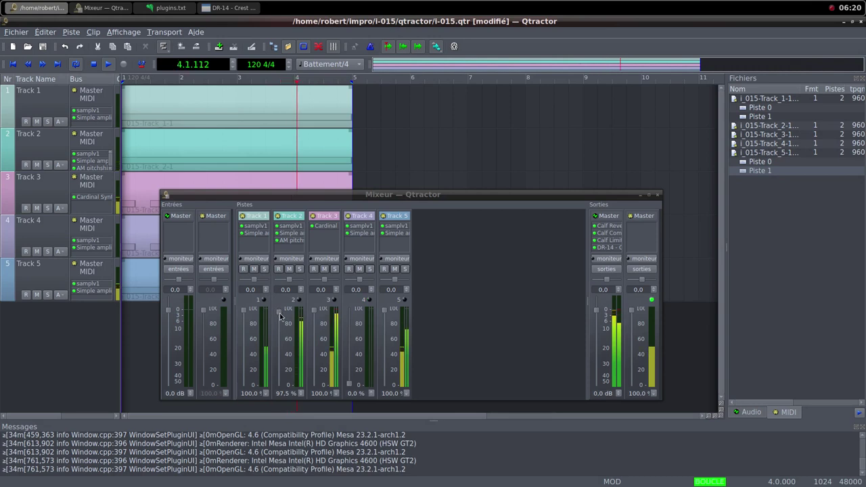
Step: Set Track 2's mixer volume to 0 % and the gain of Track 5's Simple amplifier to 12.670 dB
left_click_drag(278, 312, 290, 393)
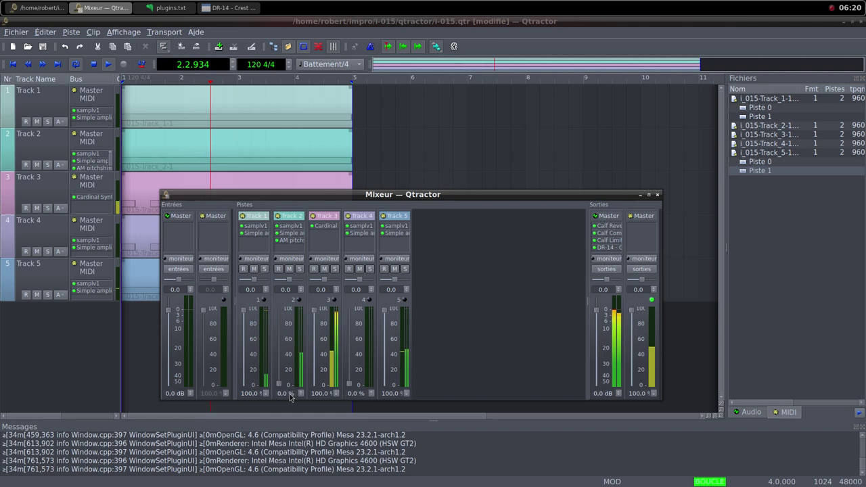
double_click(400, 233)
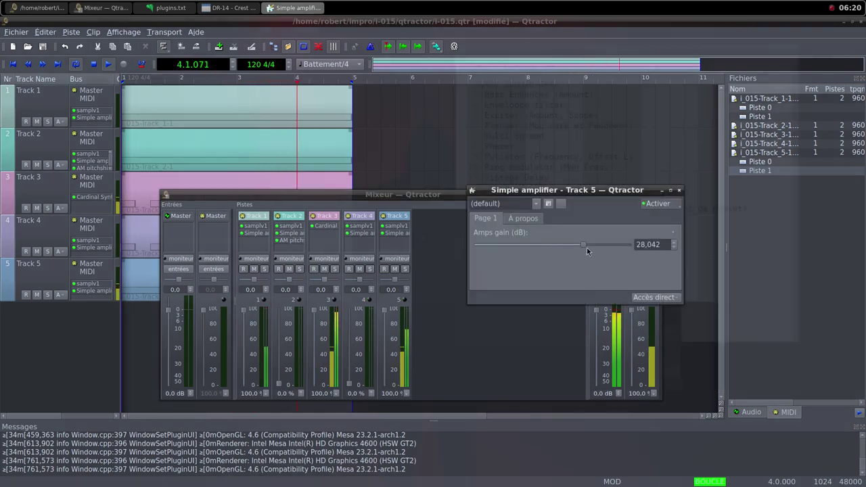
mouse_move(587, 247)
left_mouse_down()
mouse_move(559, 249)
mouse_move(576, 253)
left_mouse_up()
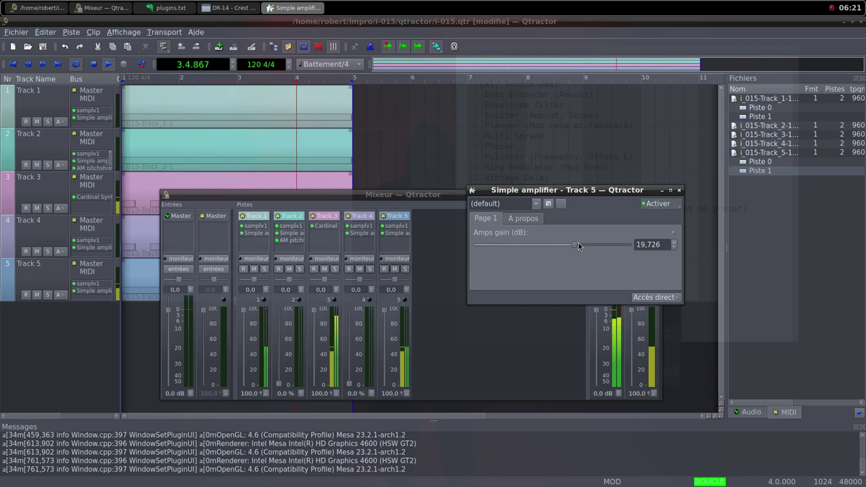
left_click_drag(575, 248, 567, 248)
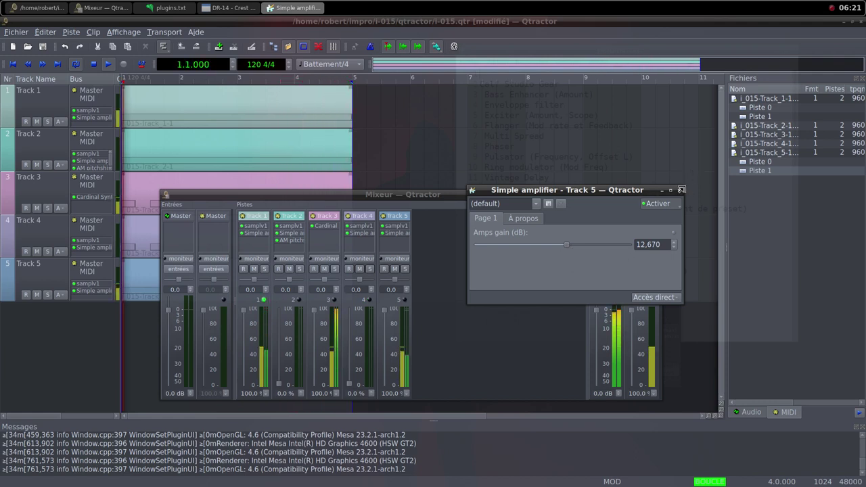
left_click(681, 189)
Step: Add a new MIDI track named Track 6 and insert the samplv1 plugin on it
right_click(464, 254)
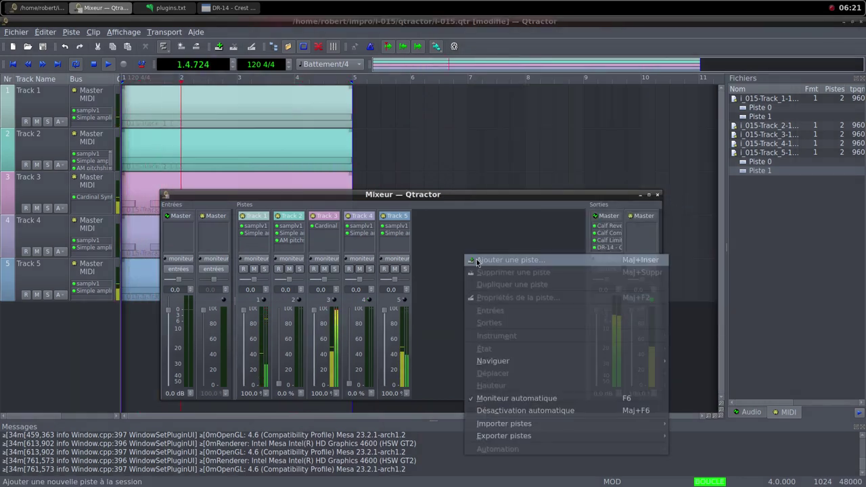
left_click(477, 261)
left_click(341, 299)
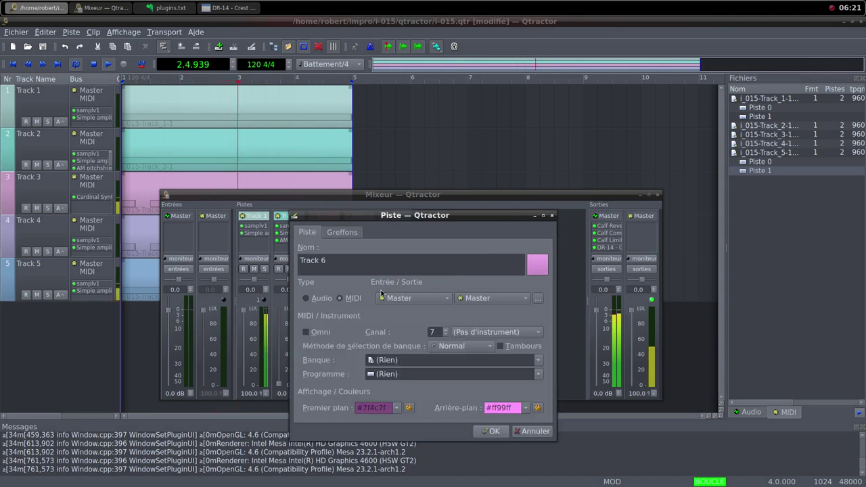
left_click(343, 233)
left_click(512, 252)
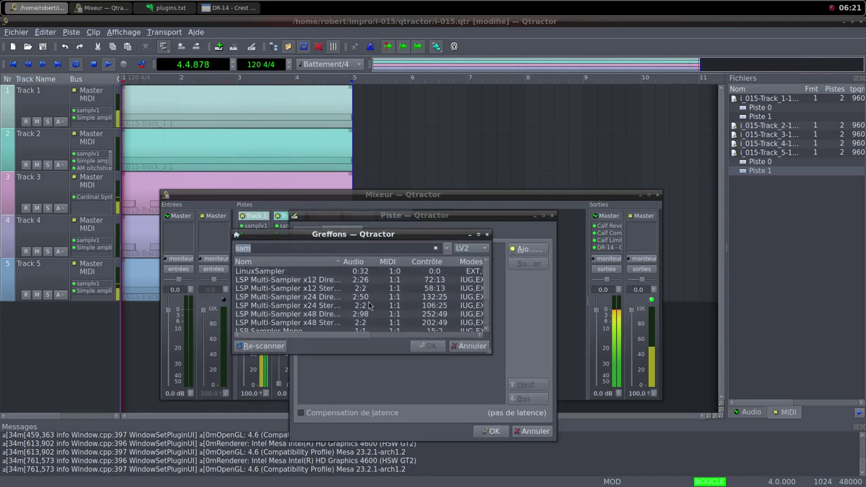
scroll(331, 312, "down", 2)
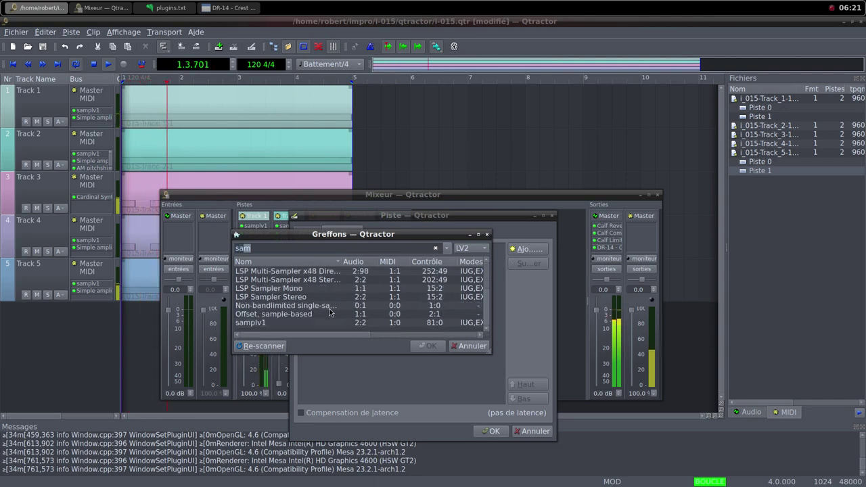
double_click(293, 323)
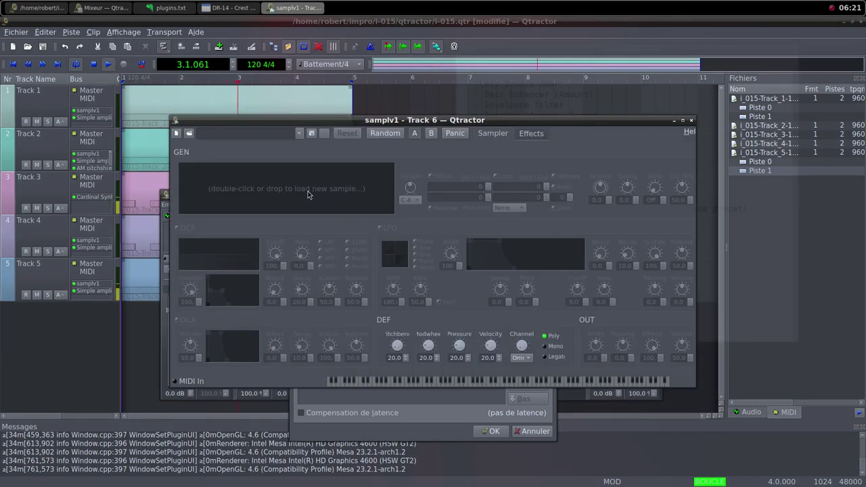
Step: Load 94298__aurea__electric-toothbrush-braun-oral-b.wav from the i-015 samples folder into Track 6's samplv1
double_click(308, 195)
left_click(515, 157)
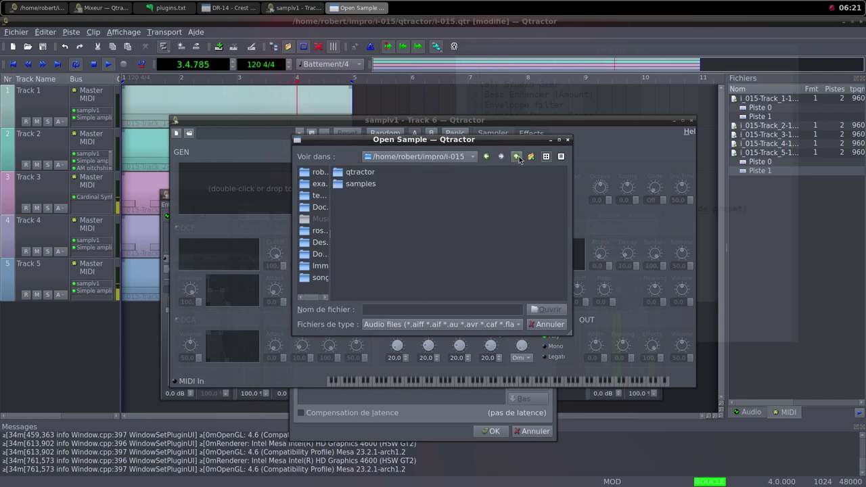
left_click(516, 156)
double_click(402, 217)
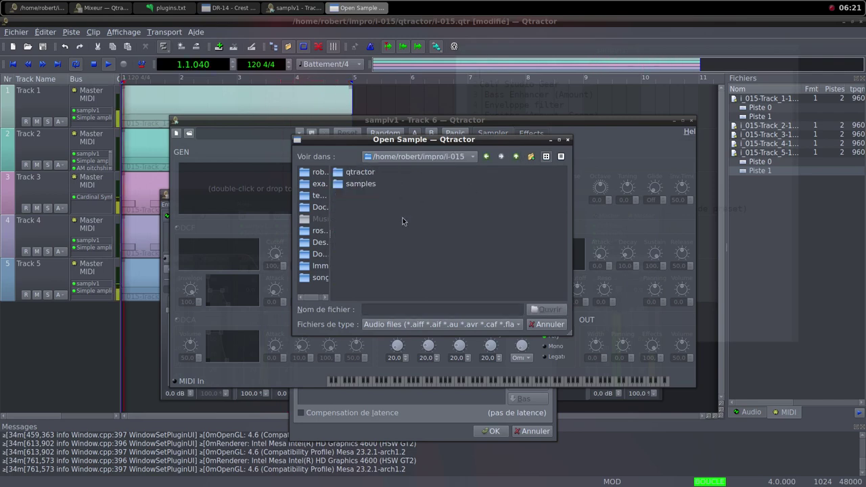
double_click(380, 185)
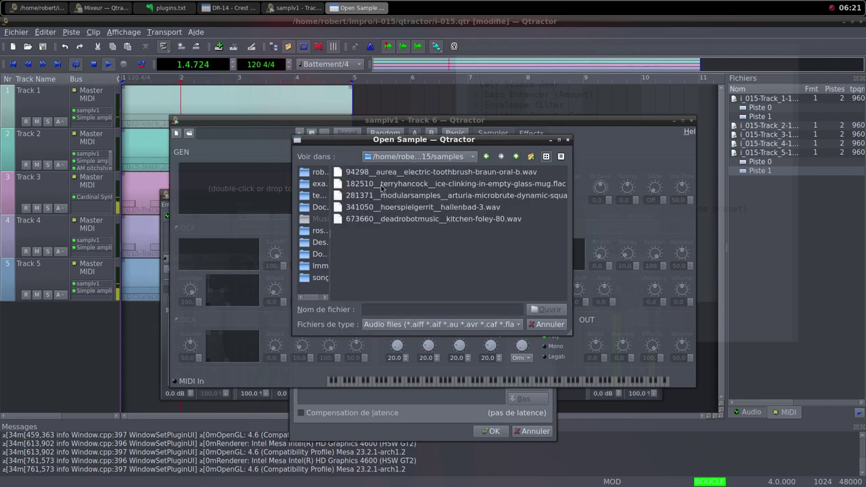
left_click(459, 173)
left_click(539, 313)
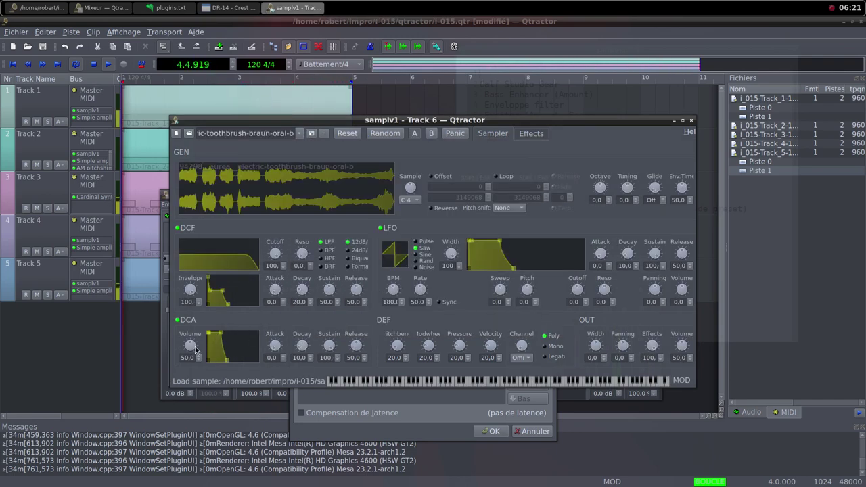
Step: Set both the DCA volume and the OUT volume of Track 6's samplv1 to 100 and close the plugin window
left_click_drag(195, 349, 284, 362)
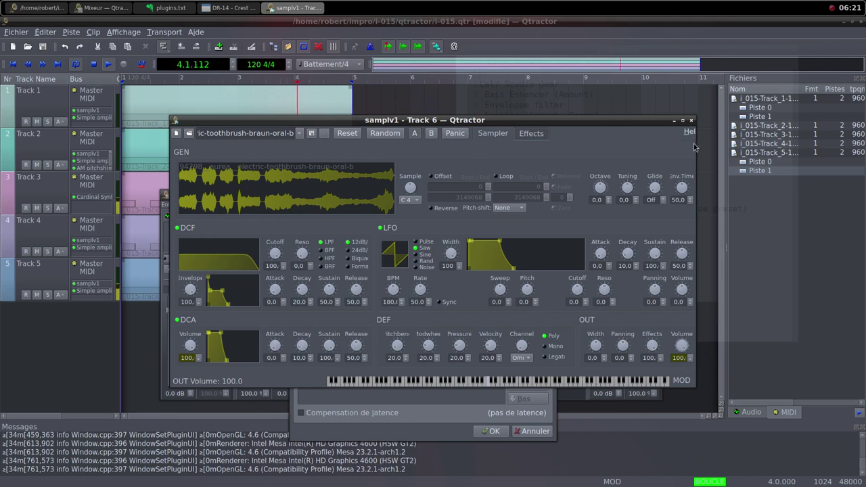
left_click(691, 121)
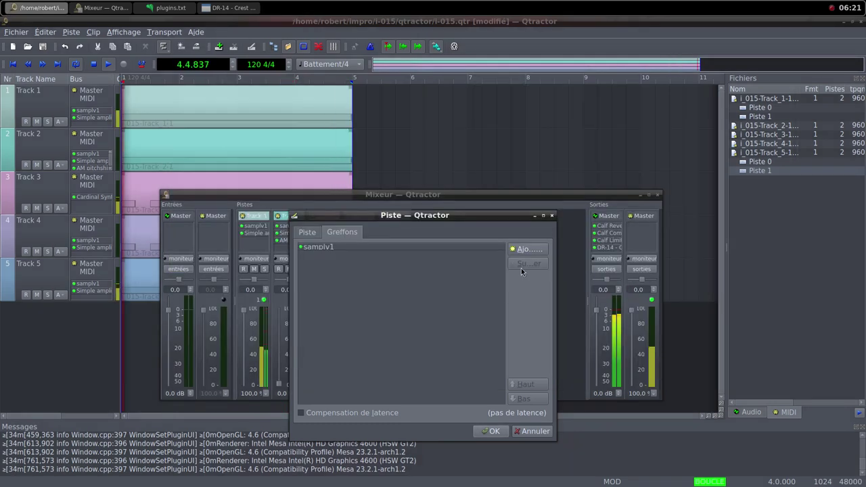
Step: Add a Simple amplifier after samplv1 at its default gain and confirm the creation of Track 6
left_click(527, 251)
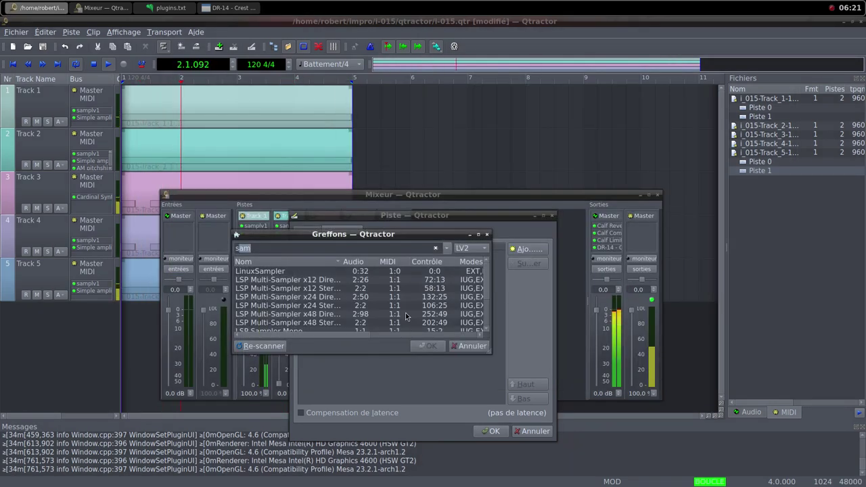
type("s")
double_click(287, 298)
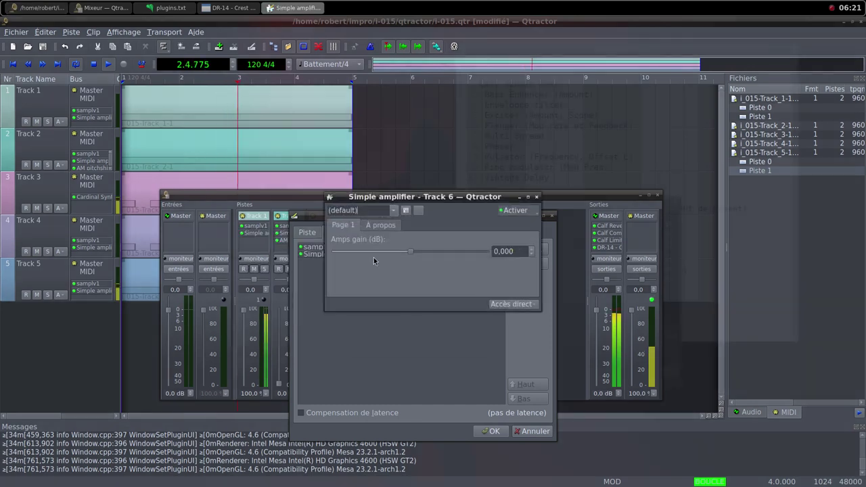
left_click(536, 197)
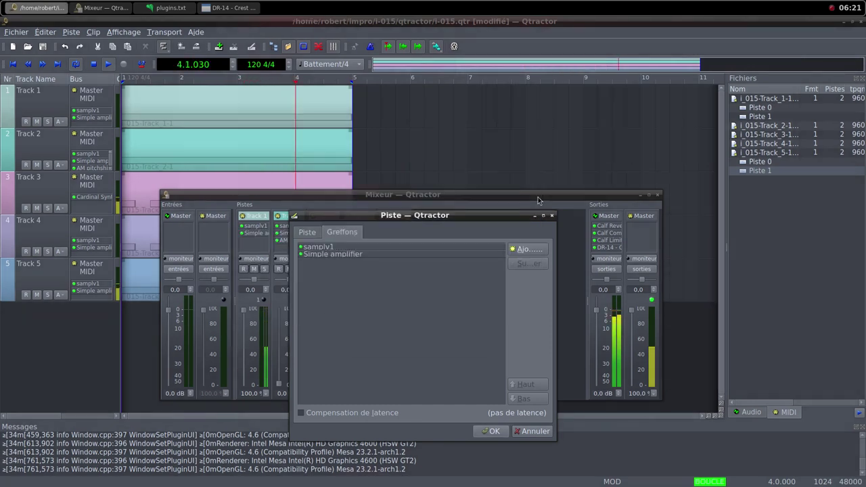
left_click(496, 431)
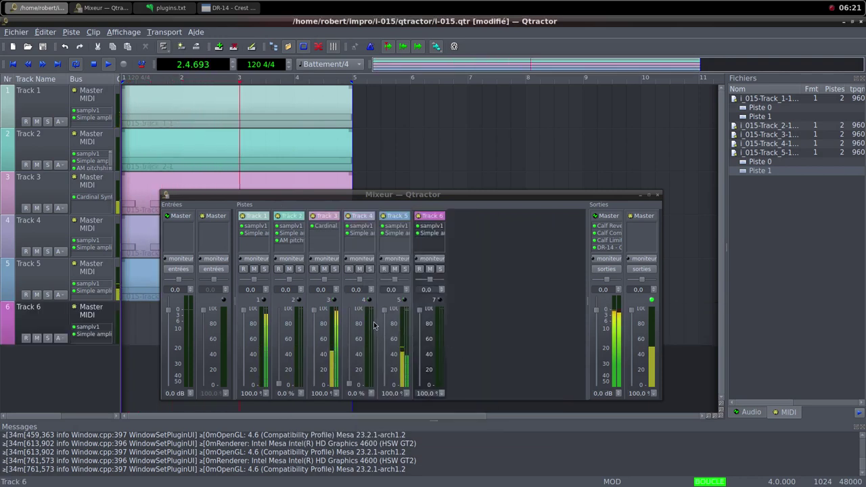
Step: Turn the Host Audio level of Track 3's Cardinal Synth down to silence and close the plugin window
left_click(323, 228)
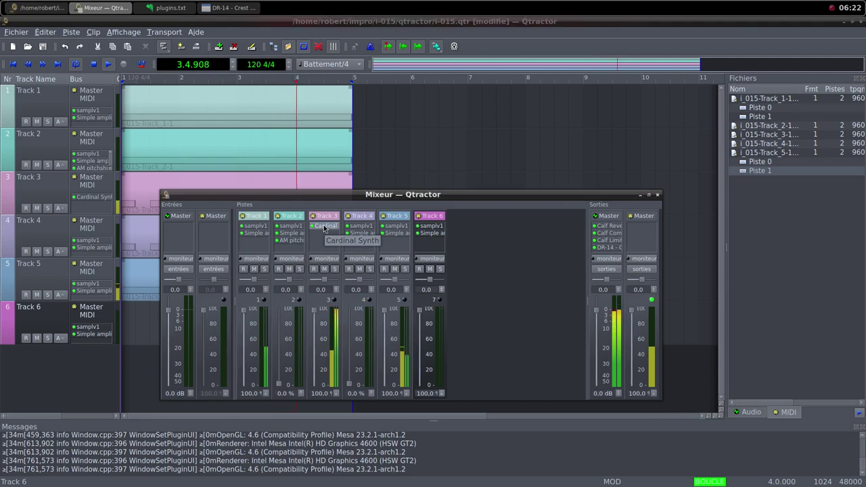
double_click(323, 229)
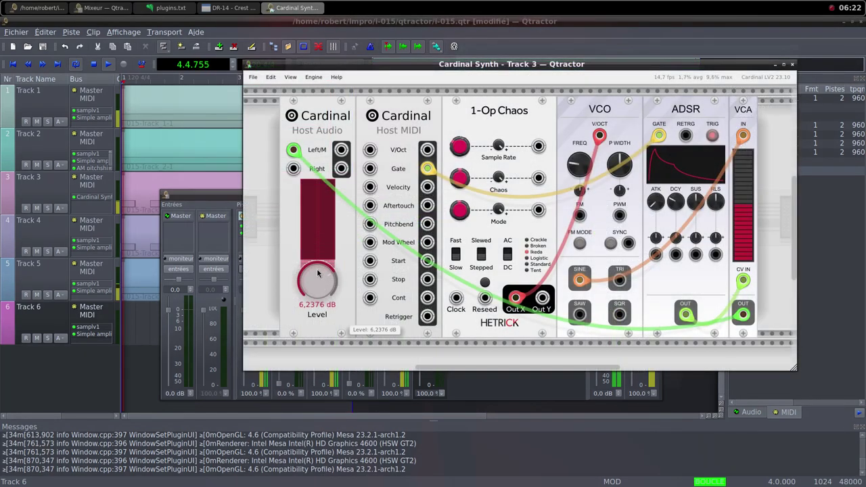
left_click_drag(317, 272, 273, 406)
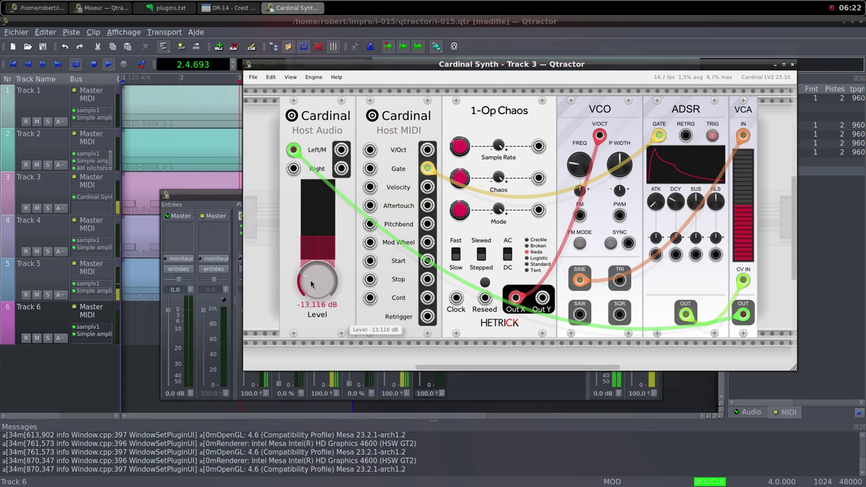
left_click_drag(311, 284, 329, 404)
left_click(792, 65)
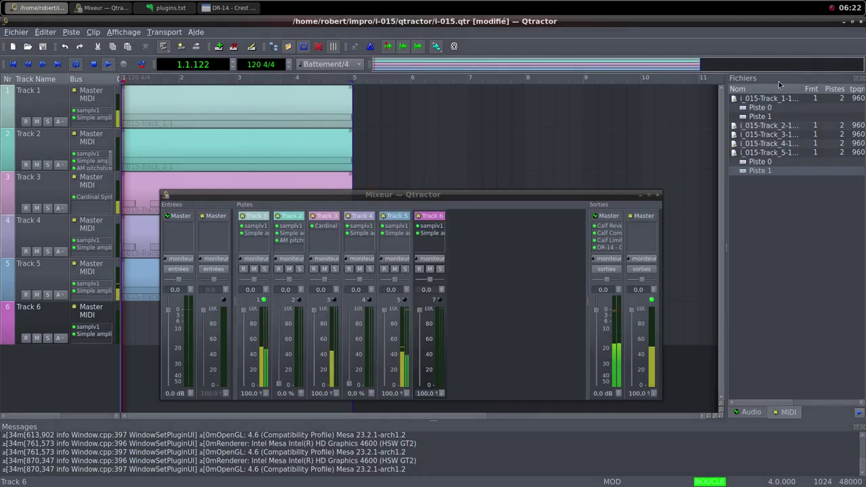
Step: Create a new MIDI clip at the start of Track 6
right_click(136, 314)
mouse_move(161, 308)
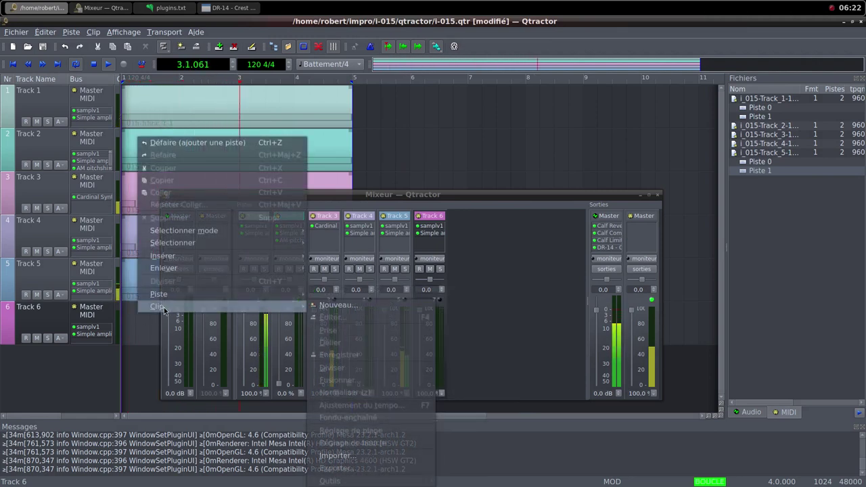
left_click(335, 305)
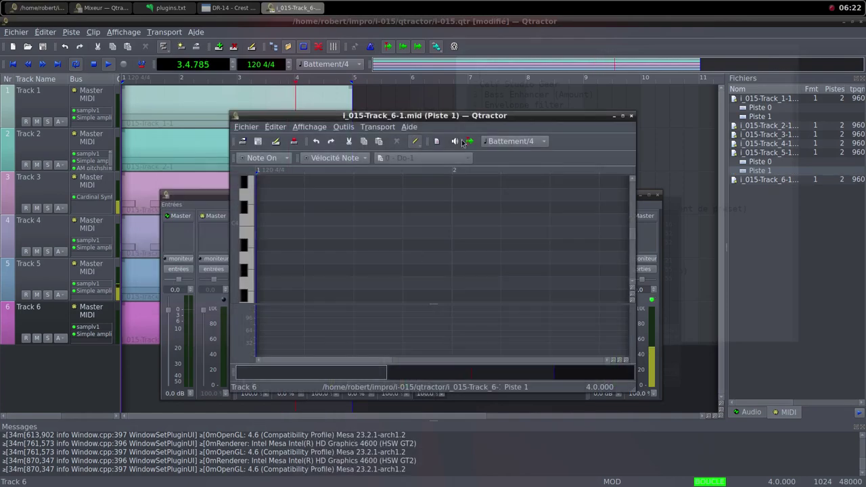
middle_click(487, 14)
left_click(505, 37)
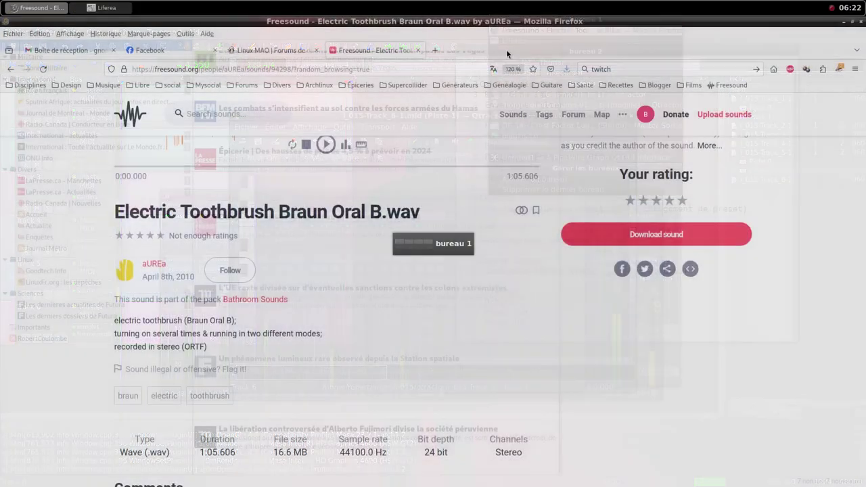
middle_click(456, 5)
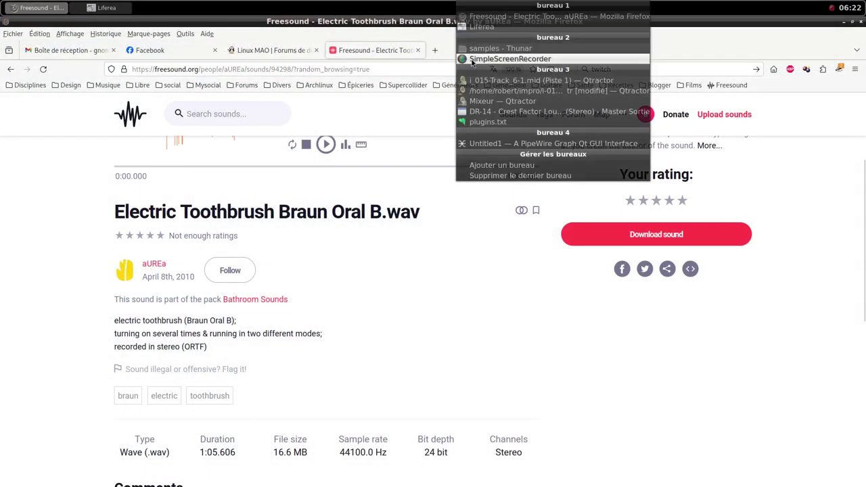
left_click(477, 79)
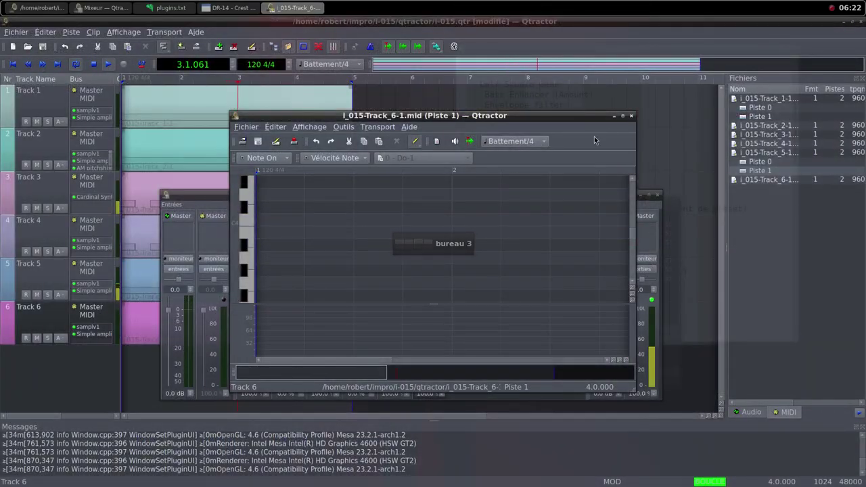
Step: Draw one sustained C4 note across all four bars of Track 6's clip and close the MIDI editor
left_click(622, 117)
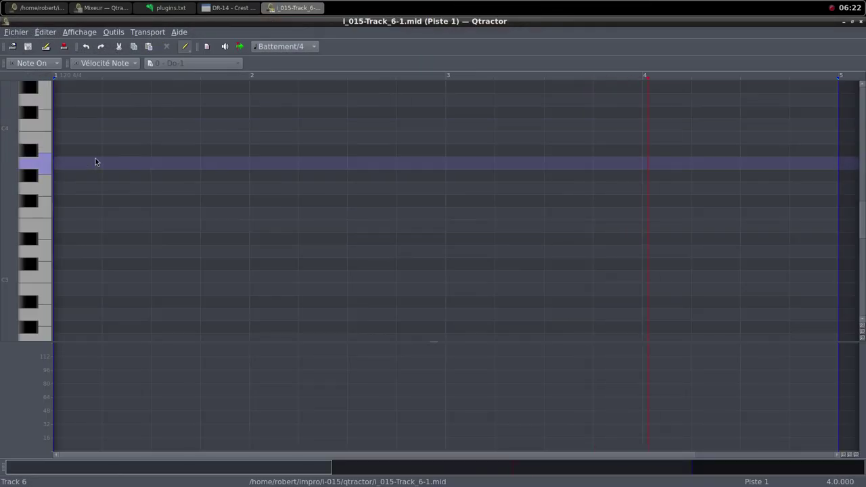
mouse_move(71, 131)
left_mouse_down()
mouse_move(64, 127)
mouse_move(837, 118)
left_mouse_up()
left_click(852, 22)
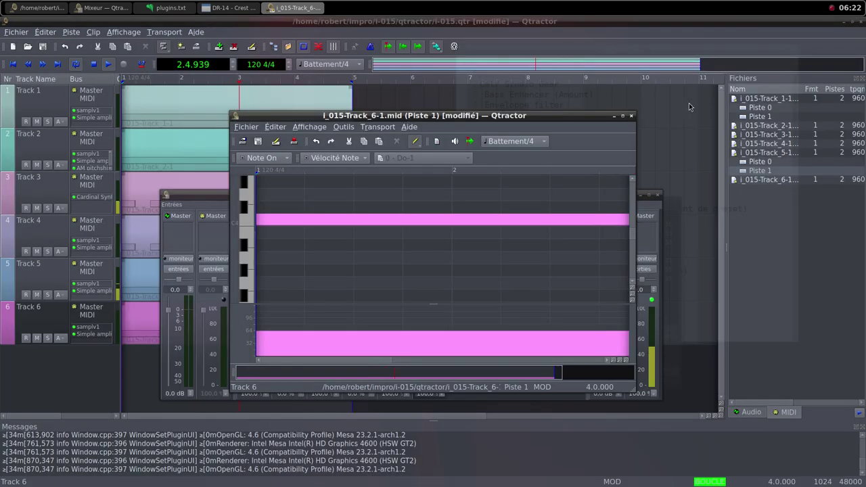
left_click(630, 117)
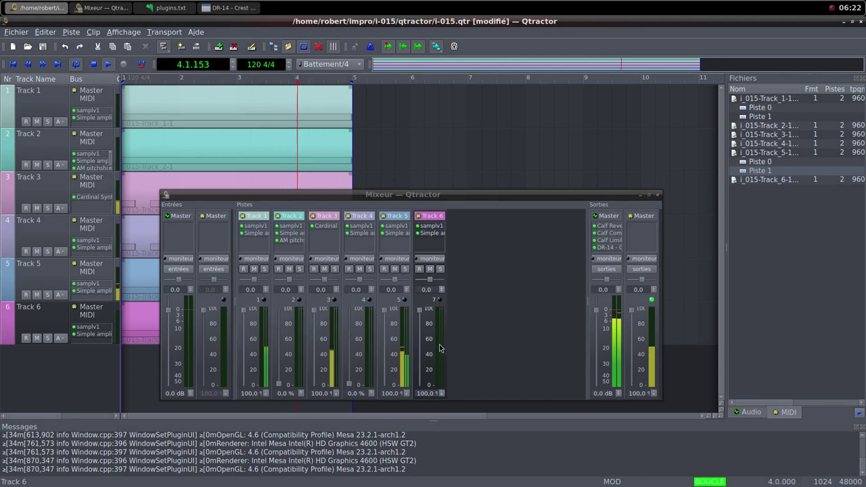
Step: Raise the gain of Track 6's Simple amplifier to about 11 dB and close its window
left_click(422, 316)
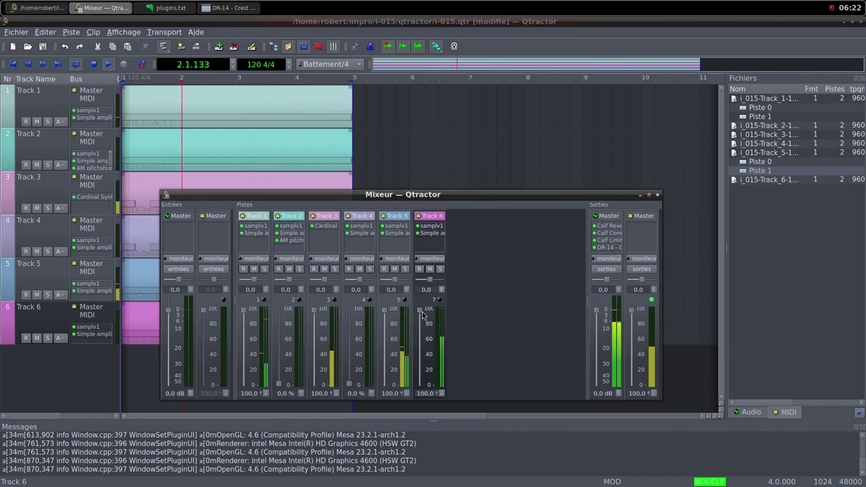
double_click(431, 233)
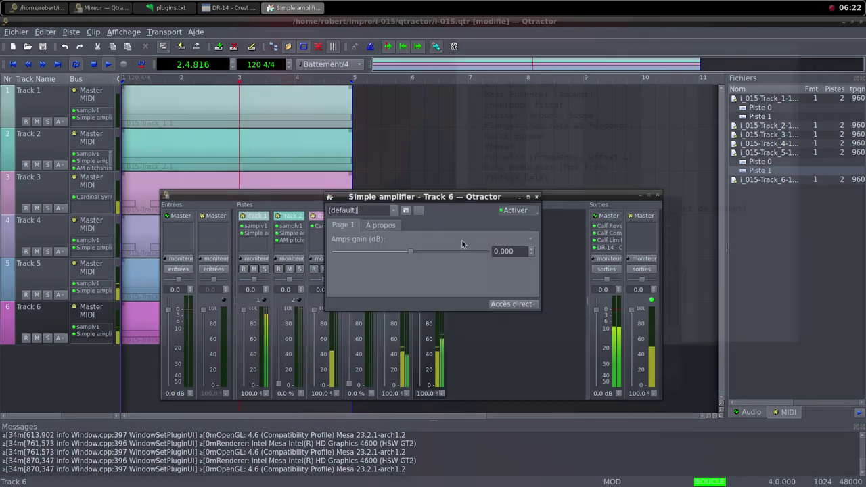
left_click_drag(446, 204, 584, 192)
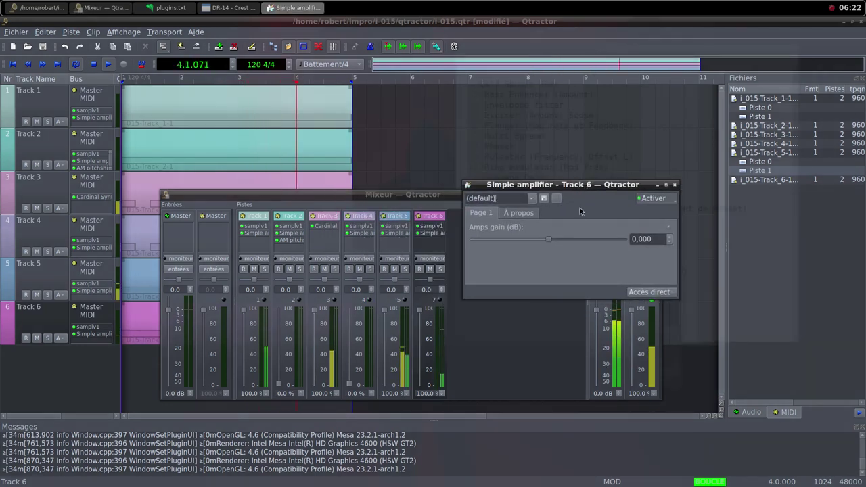
left_click_drag(548, 239, 559, 244)
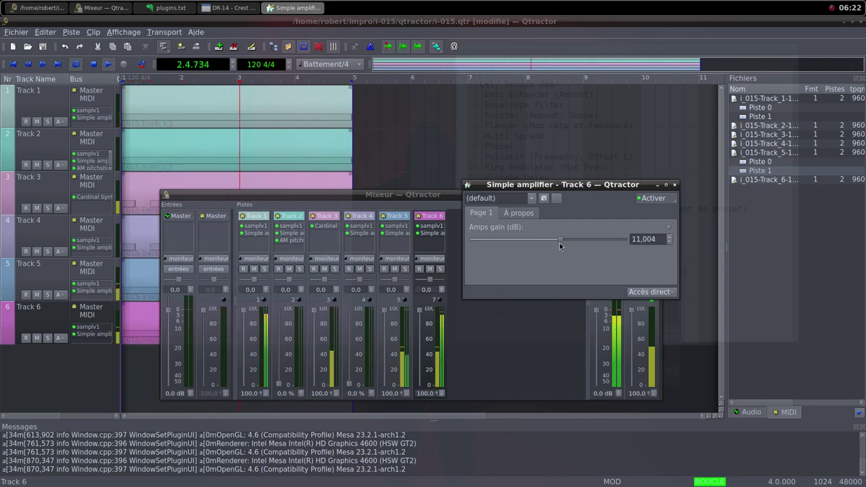
left_click(674, 184)
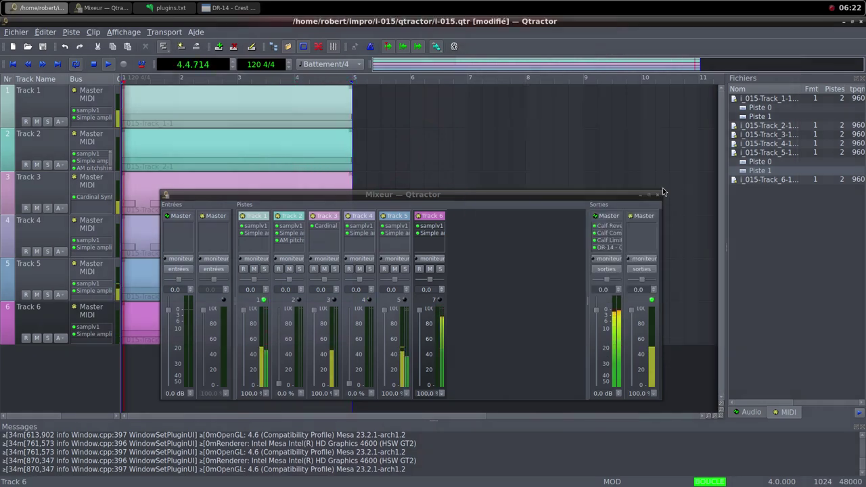
Step: Reduce the gain of Track 6's Simple amplifier to about 9.76 dB and raise Track 2's mixer level to 85.9 %
double_click(435, 234)
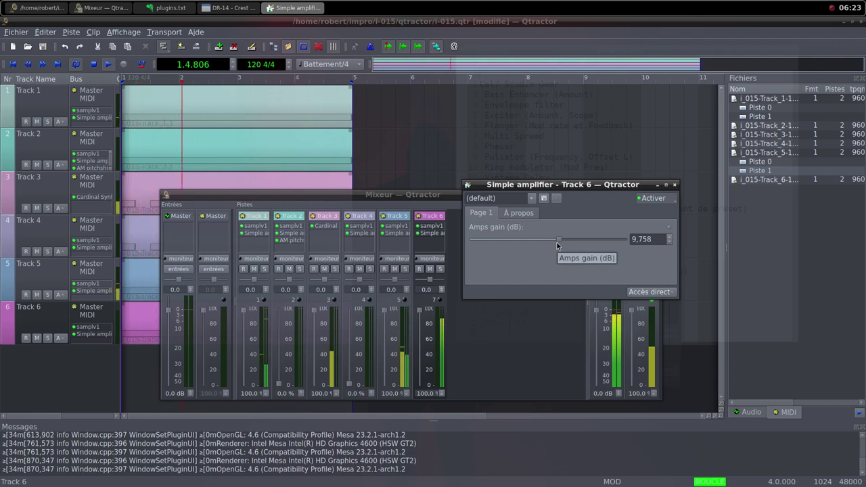
left_click(675, 185)
left_click_drag(280, 381, 289, 332)
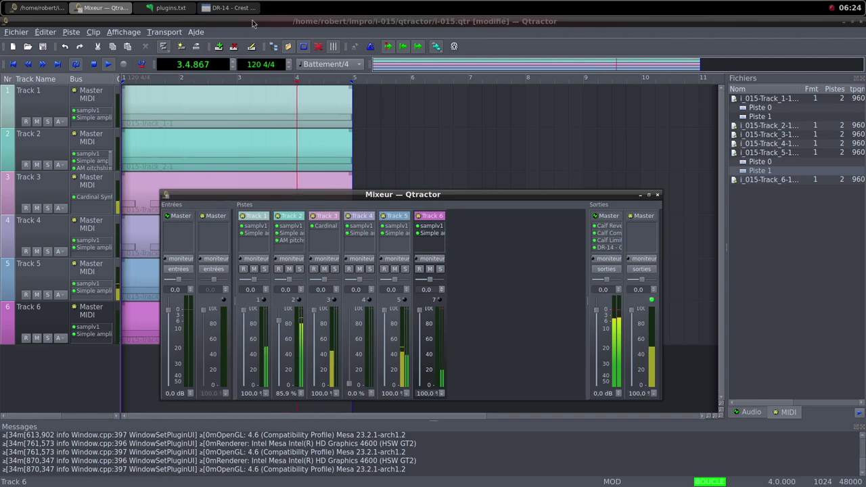
Step: Switch to Freesound in Firefox, get another random sound and review its description and technical details
middle_click(308, 8)
left_click(352, 19)
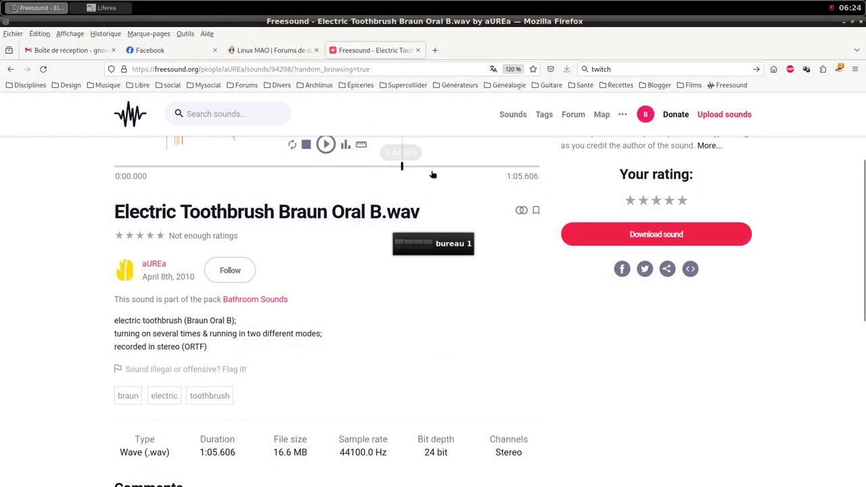
scroll(656, 197, "up", 3)
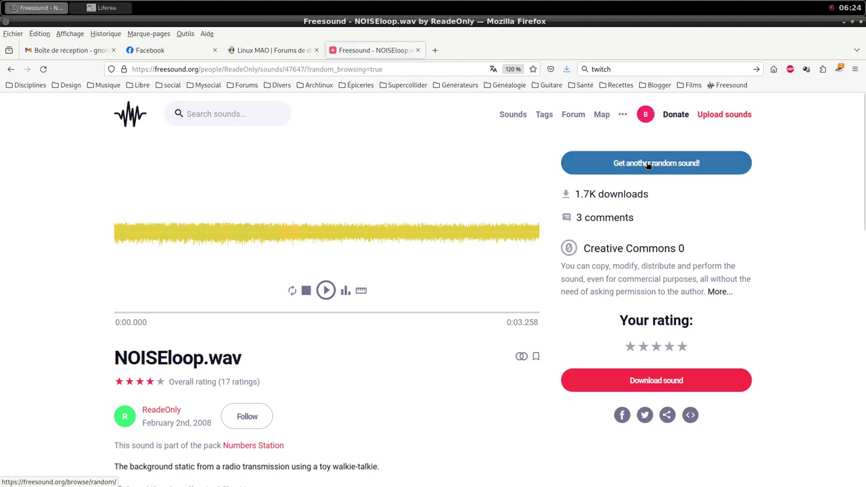
scroll(453, 360, "down", 3)
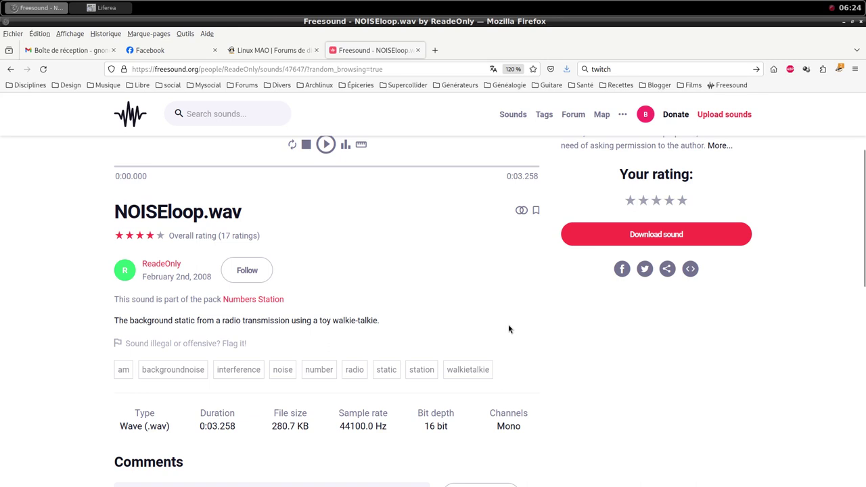
scroll(536, 325, "down", 2)
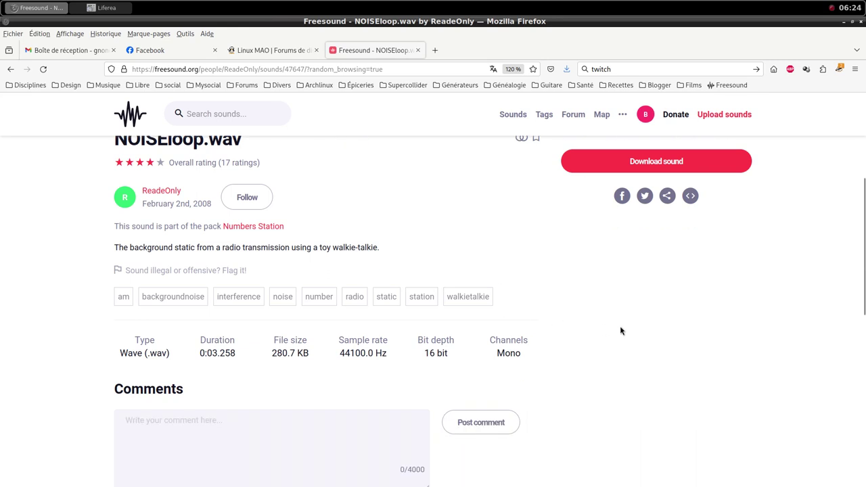
scroll(621, 329, "up", 5)
Step: Download NOISEloop.wav into the i-015 samples folder as 47647__readeonly__noiseloop.wav and dismiss the donation request
left_click(651, 376)
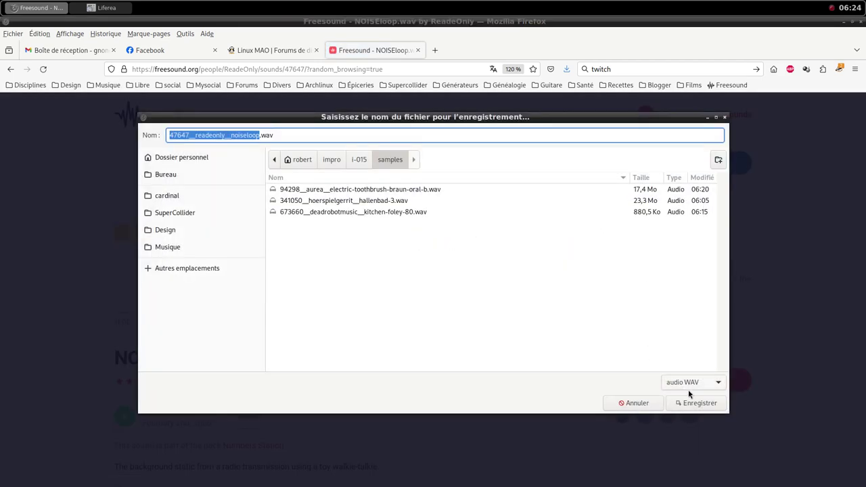
left_click(700, 402)
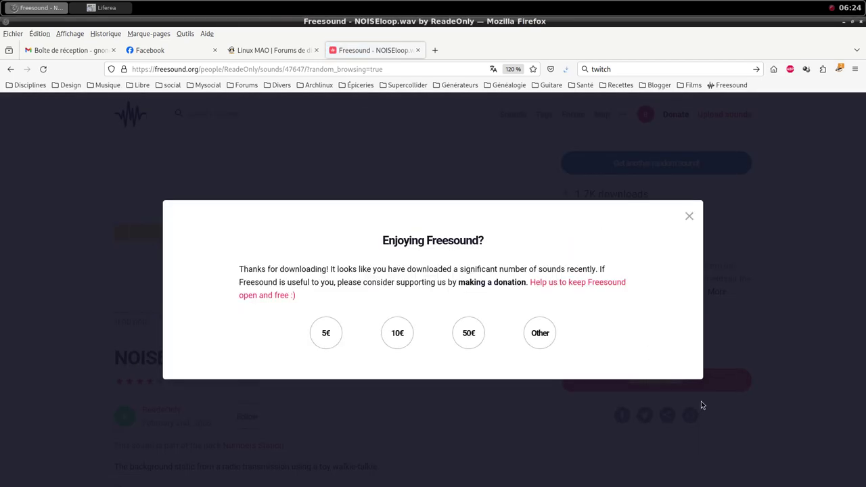
left_click(689, 217)
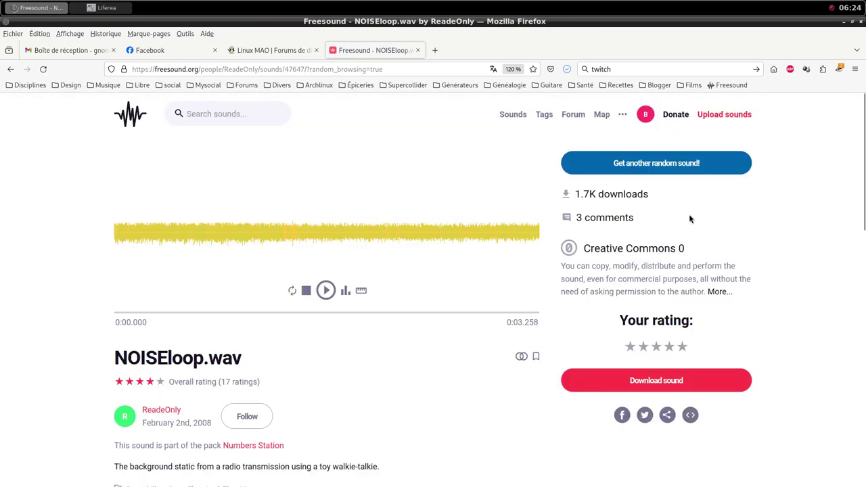
Step: Return to Qtractor, start a new MIDI track named Track 7 and insert the samplv1 plugin on it
left_click(443, 5)
left_click(482, 81)
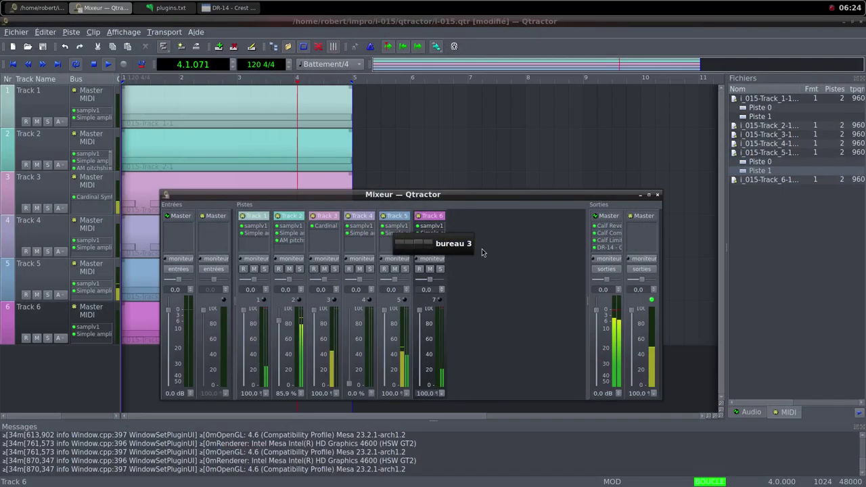
right_click(489, 273)
left_click(504, 279)
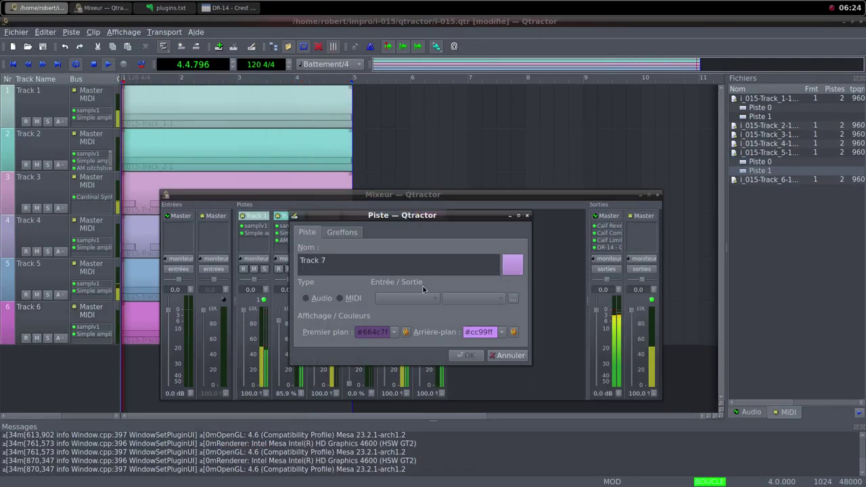
left_click(341, 297)
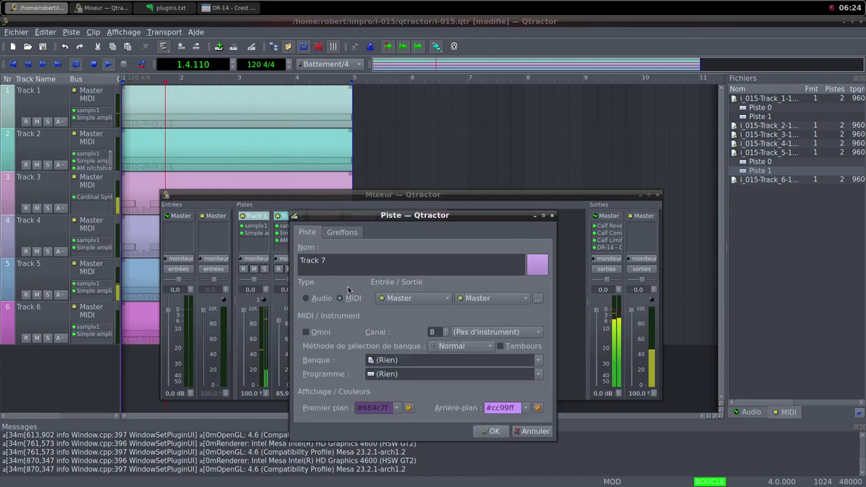
left_click(342, 233)
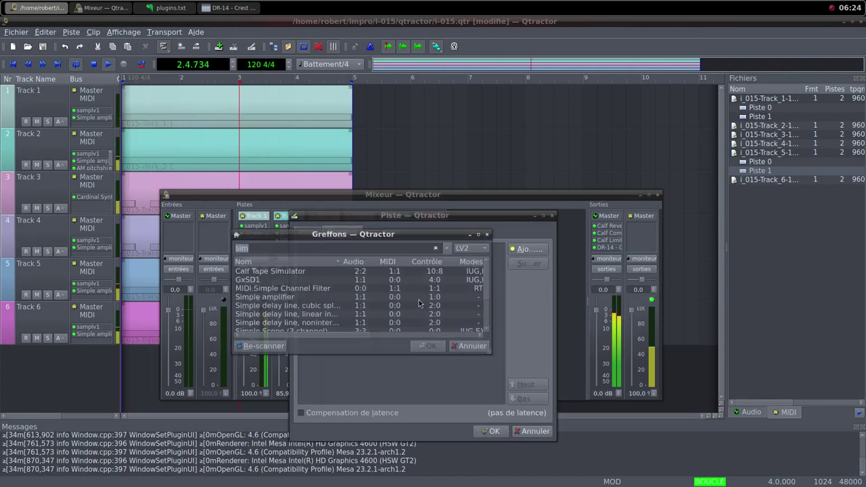
double_click(389, 315)
type("sam")
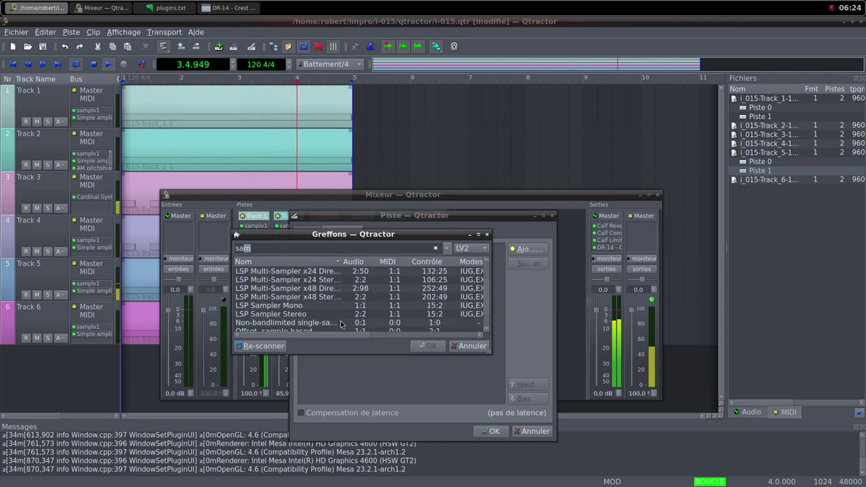
double_click(286, 325)
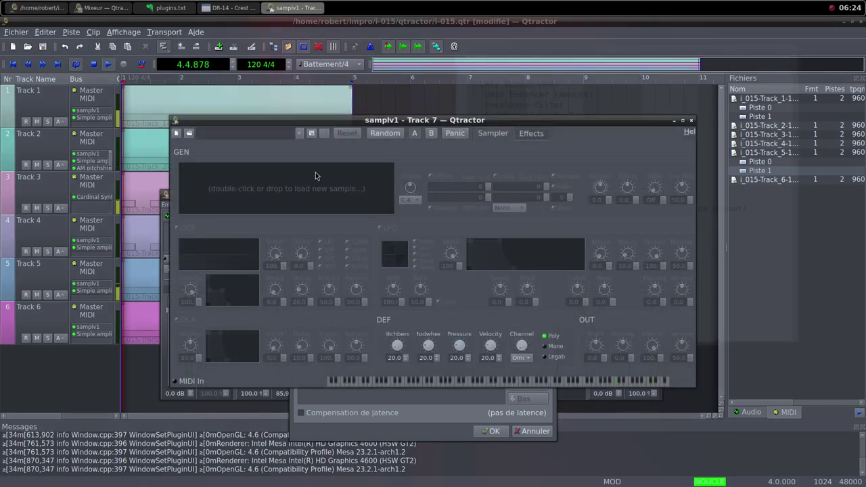
Step: Load 47647__readeonly__noiseloop.wav from the i-015 samples folder into Track 7's samplv1
double_click(283, 193)
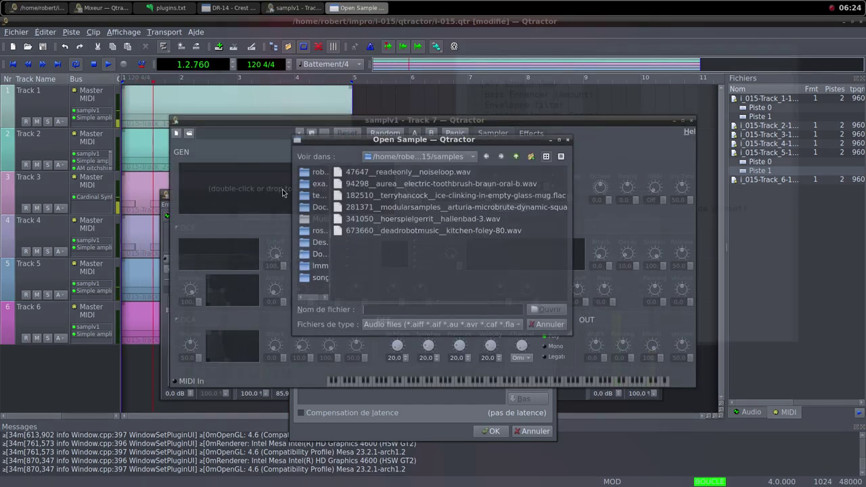
left_click(416, 172)
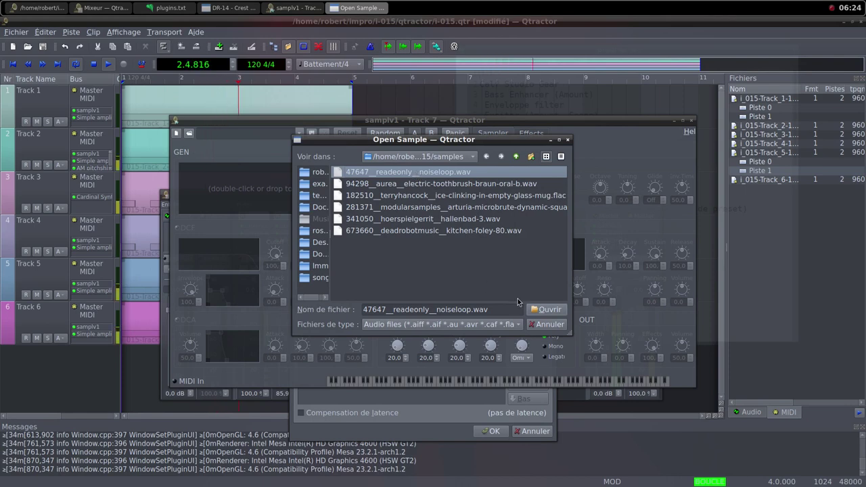
left_click(543, 309)
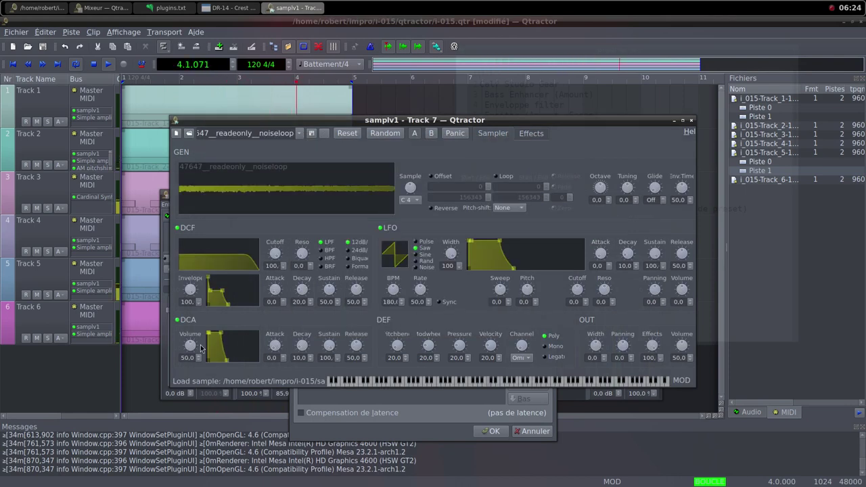
Step: Set both the DCA volume and the output volume of Track 7's samplv1 to 100 and close the plugin window
left_click_drag(194, 350, 195, 371)
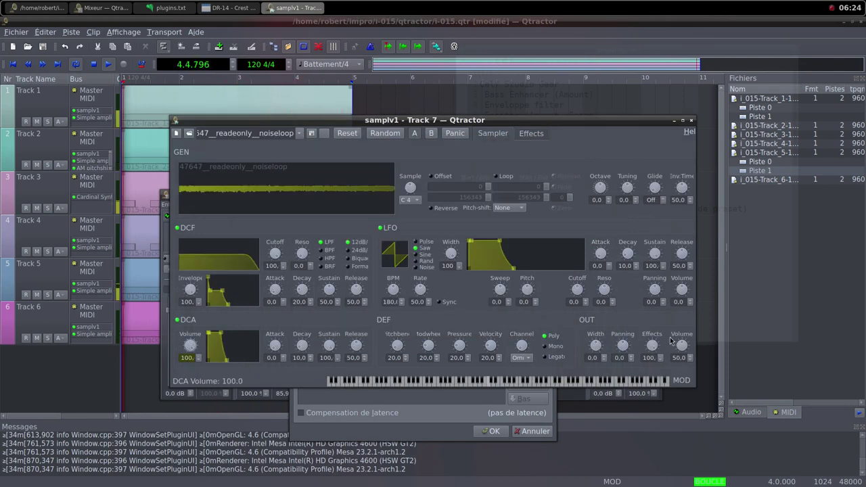
left_click_drag(681, 345, 677, 143)
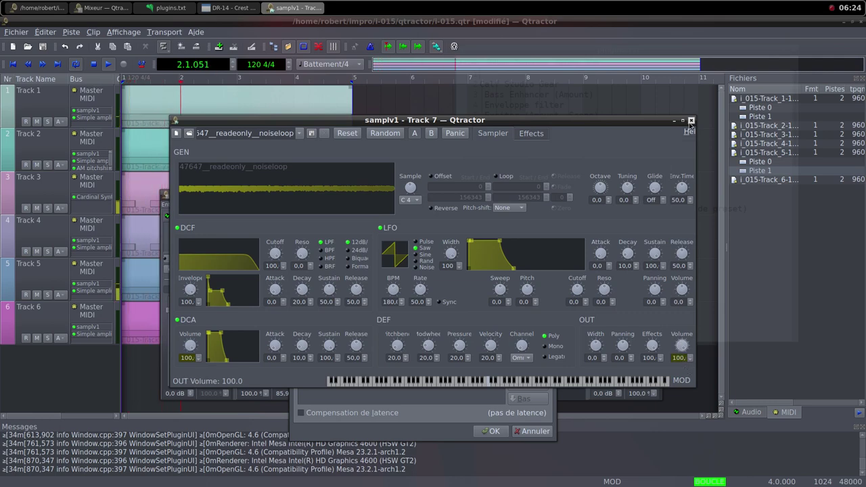
left_click(691, 121)
Step: Add the Simple amplifier plugin to Track 7, confirm the new track and lower its mixer gain to 0%
left_click(528, 249)
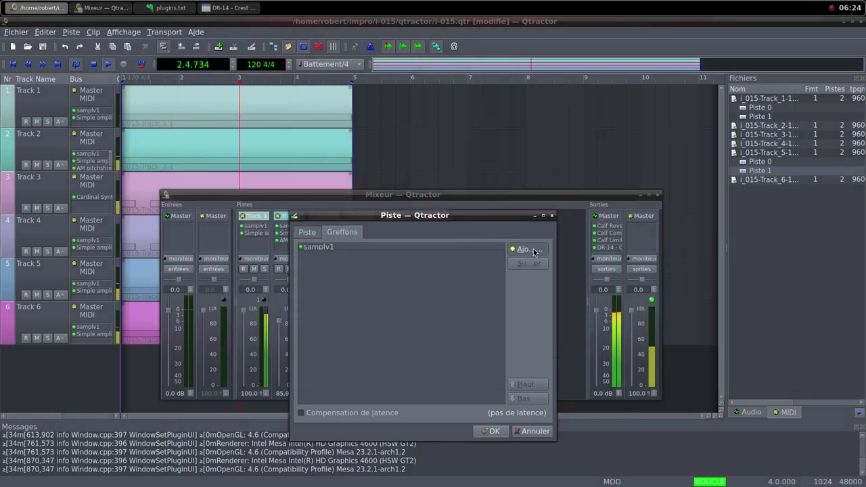
type("sim")
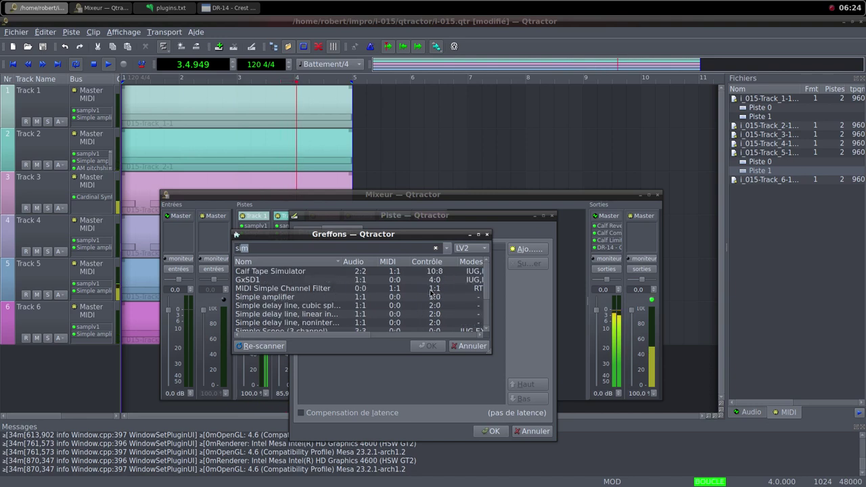
double_click(306, 296)
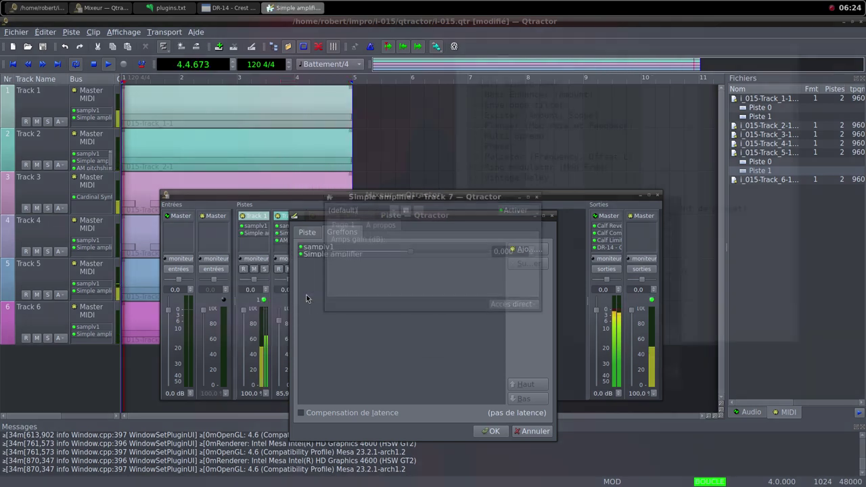
left_click(535, 197)
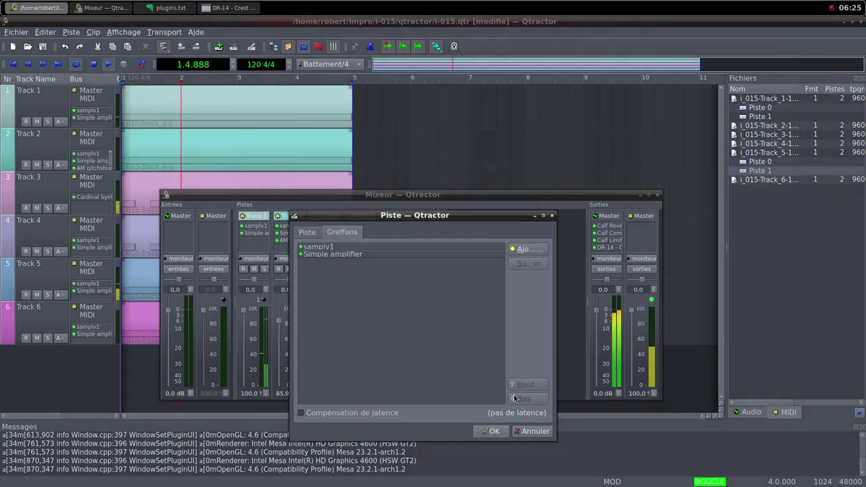
left_click(491, 431)
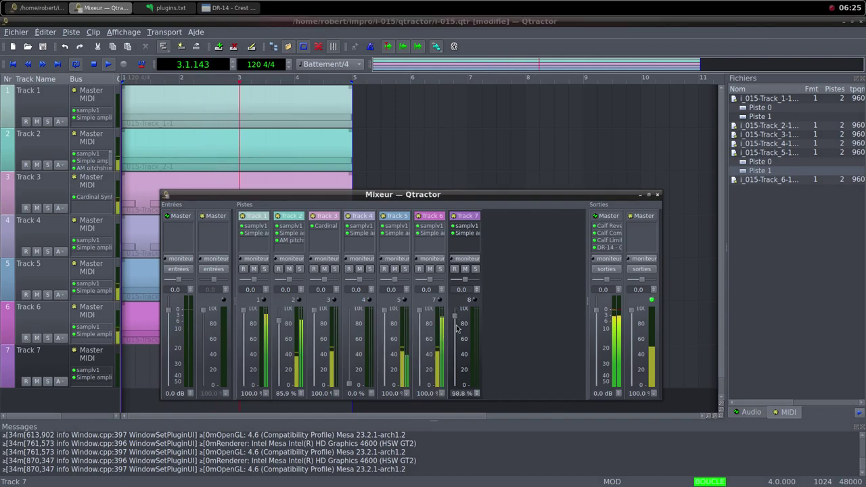
left_click_drag(455, 315, 455, 386)
left_click(456, 4)
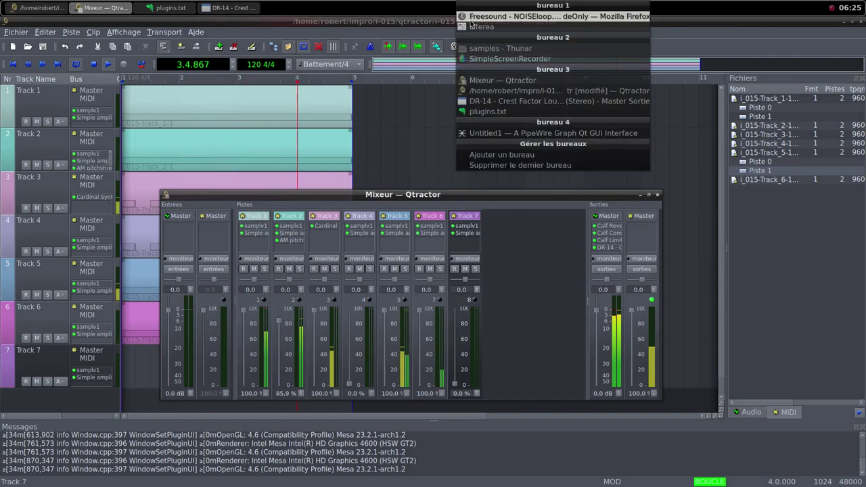
left_click(480, 17)
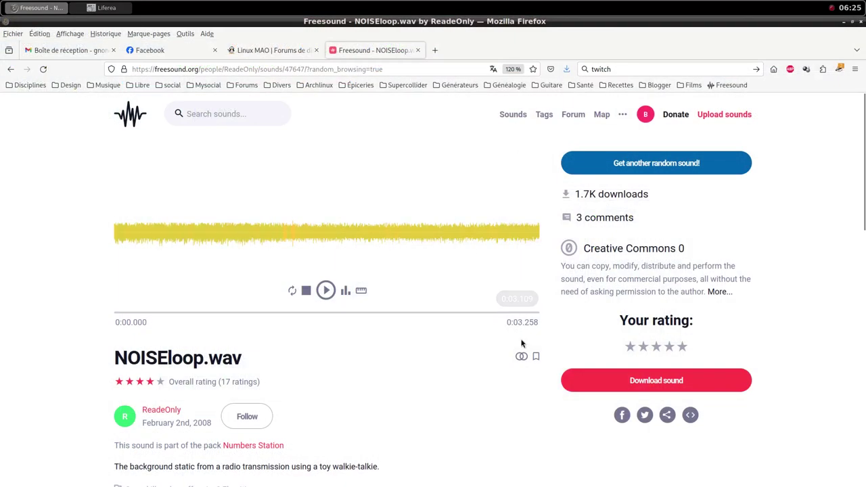
left_click(486, 6)
left_click(498, 25)
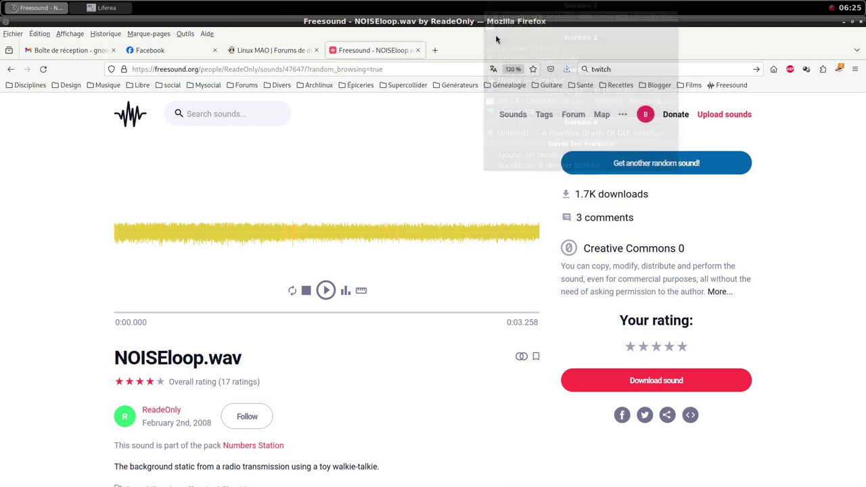
left_click(486, 6)
left_click(522, 90)
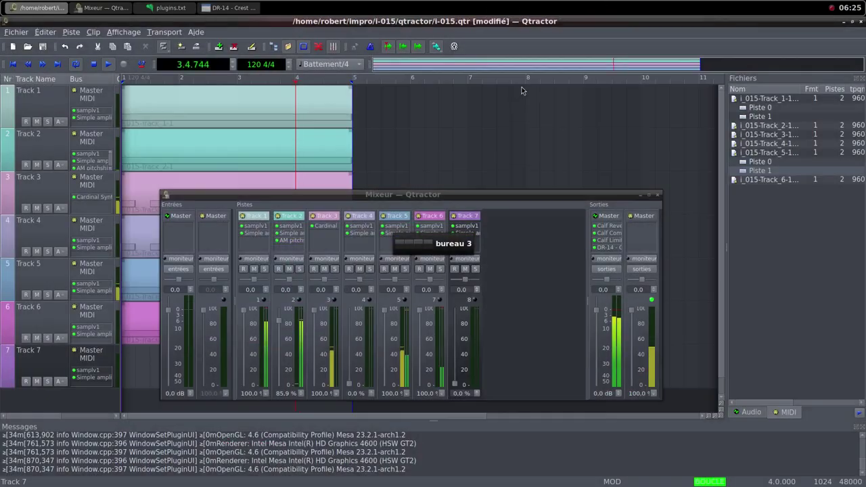
Step: Create a new MIDI clip at the start of Track 7 and maximize its editor
right_click(145, 365)
mouse_move(306, 366)
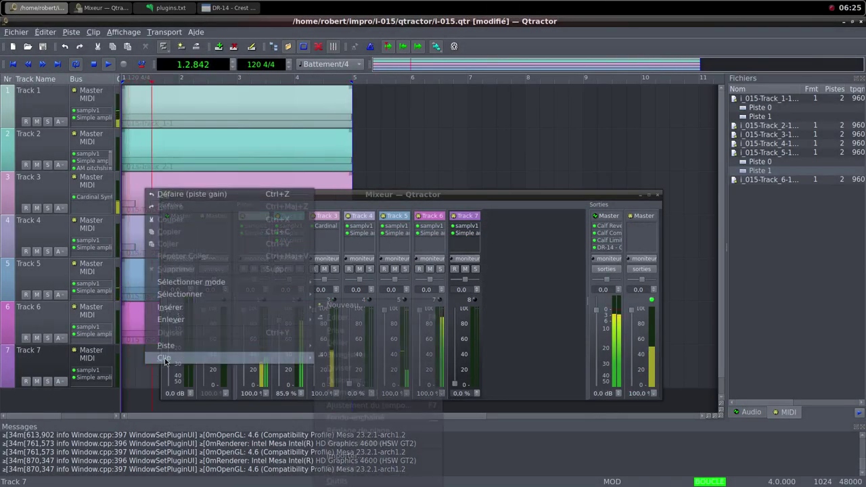
left_click(347, 306)
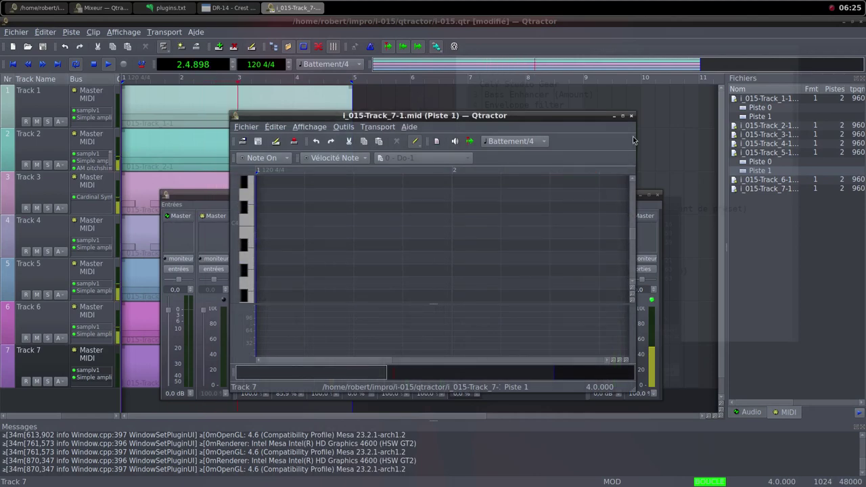
left_click(622, 116)
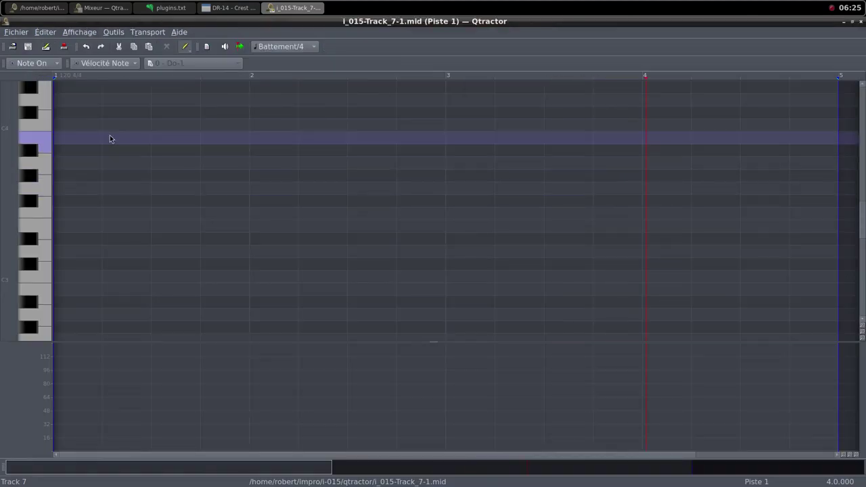
Step: Draw four consecutive one-bar C4 notes filling bars 1 to 4 of Track 7's clip and close the editor
left_click_drag(62, 125, 346, 124)
key("ctrl+z")
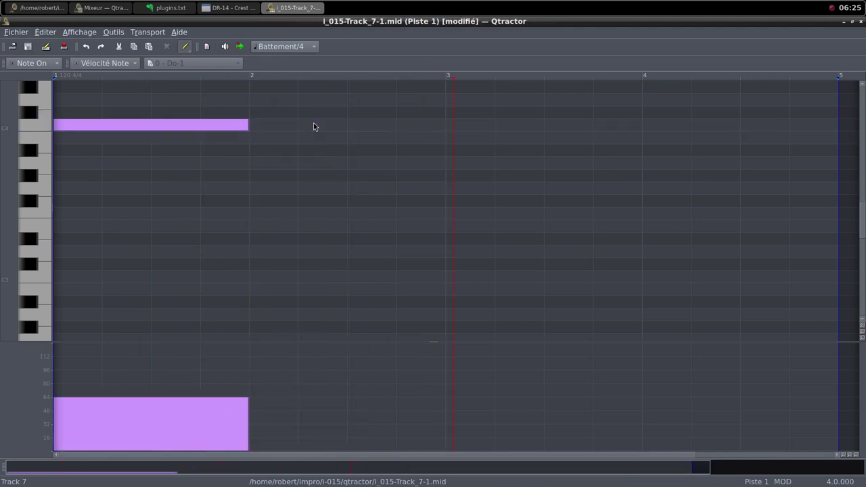
left_click_drag(254, 124, 840, 123)
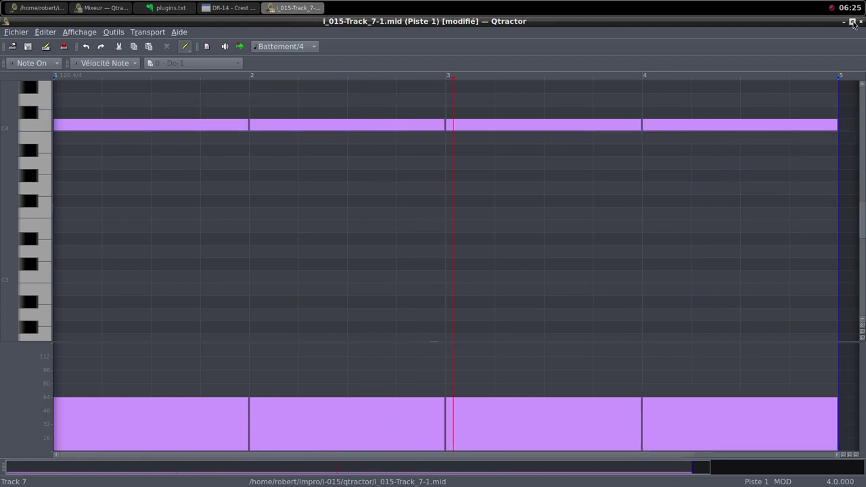
left_click(852, 22)
left_click(630, 116)
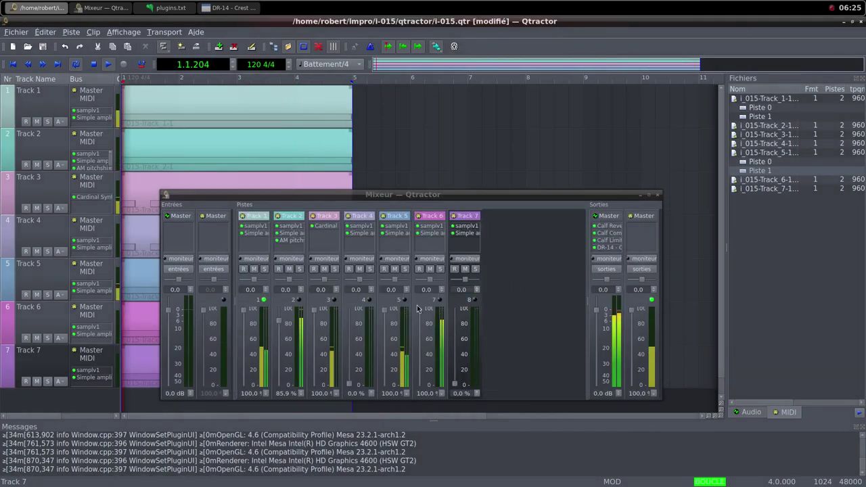
Step: Lower the mixer gain of Tracks 6, 2 and 5 to 0% and raise Track 7 to 100%
left_click_drag(420, 310, 426, 386)
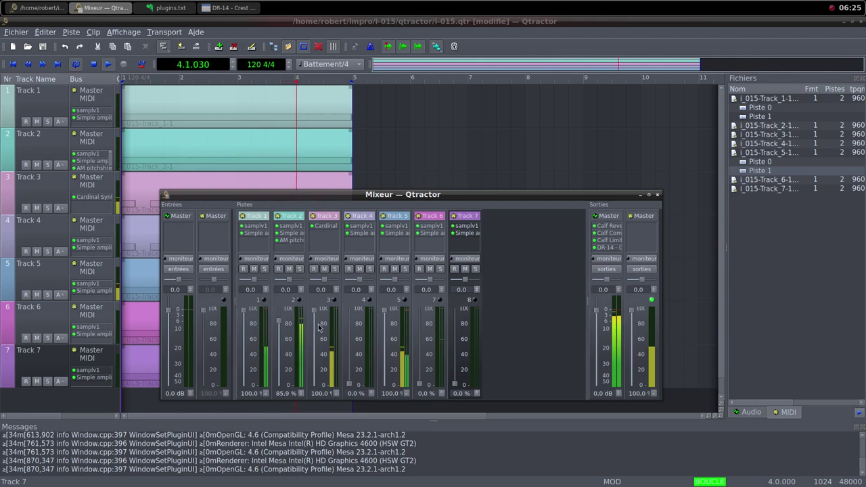
left_click_drag(280, 324, 291, 388)
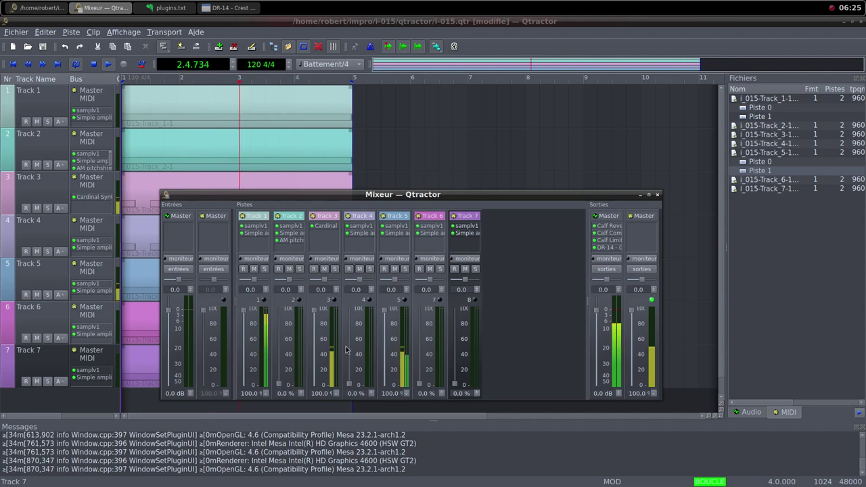
left_click_drag(387, 315, 386, 391)
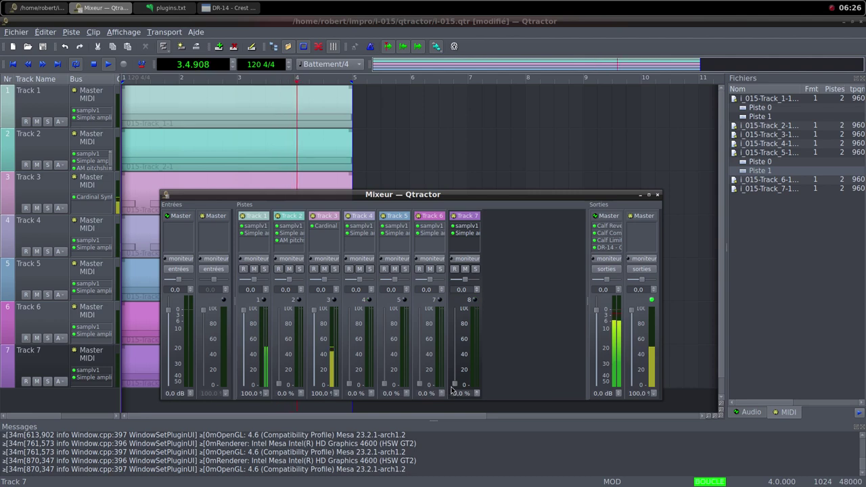
left_click_drag(456, 389, 460, 287)
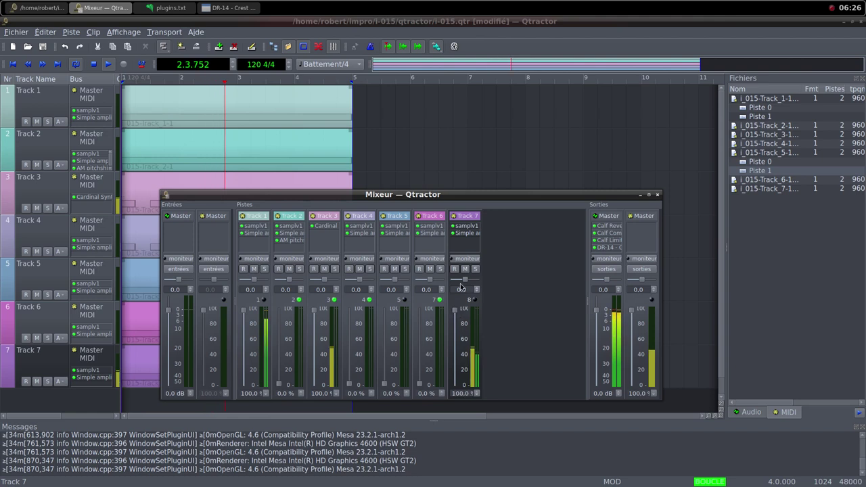
Step: Raise the gain of Track 7's Simple amplifier to about 19.7 dB and close its window
double_click(462, 233)
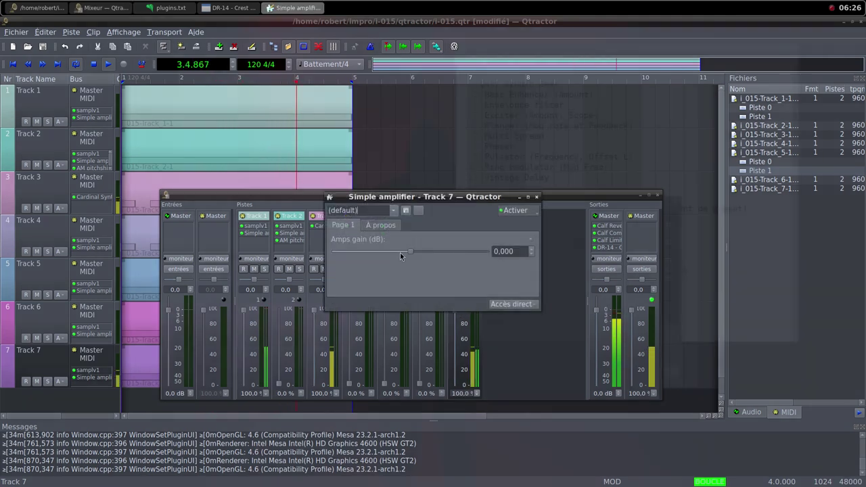
left_click_drag(412, 253, 417, 255)
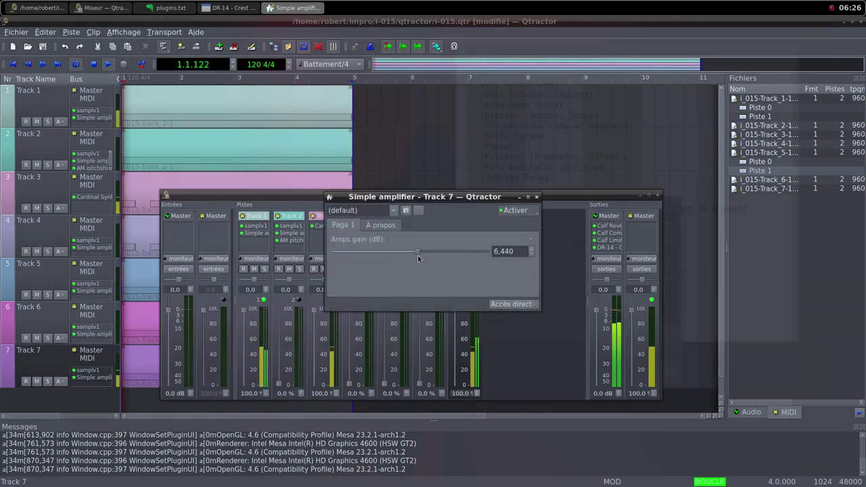
left_click_drag(425, 201, 456, 161)
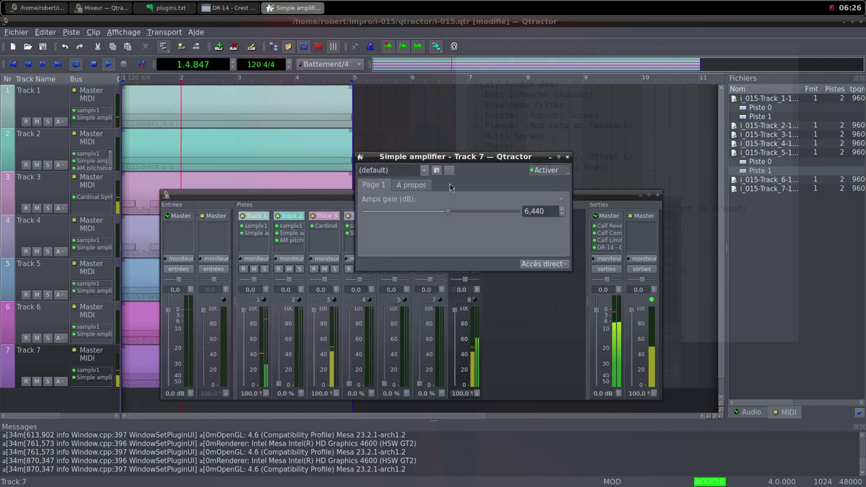
left_click_drag(448, 210, 464, 215)
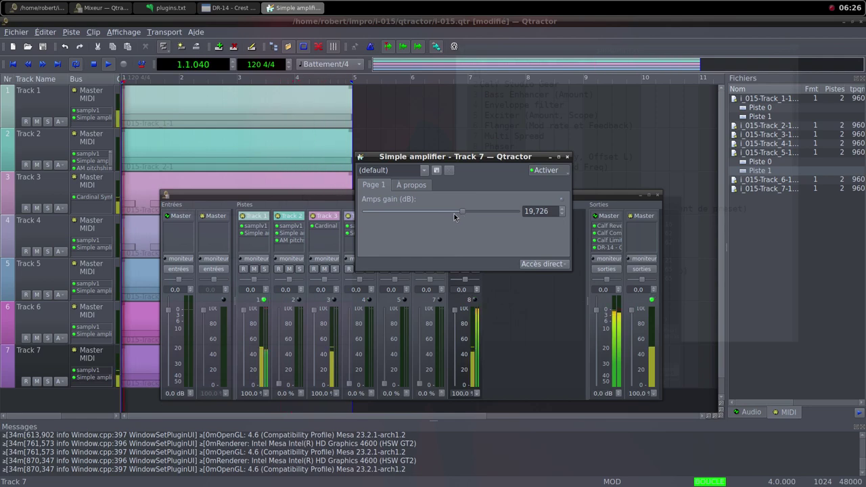
left_click(567, 156)
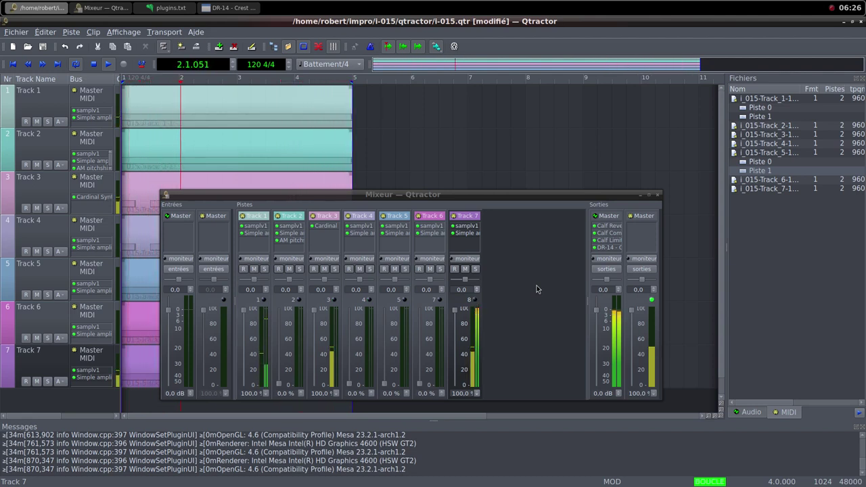
Step: Bring the mixer gain of Track 5 and Track 4 back up to 100%
left_click(383, 386)
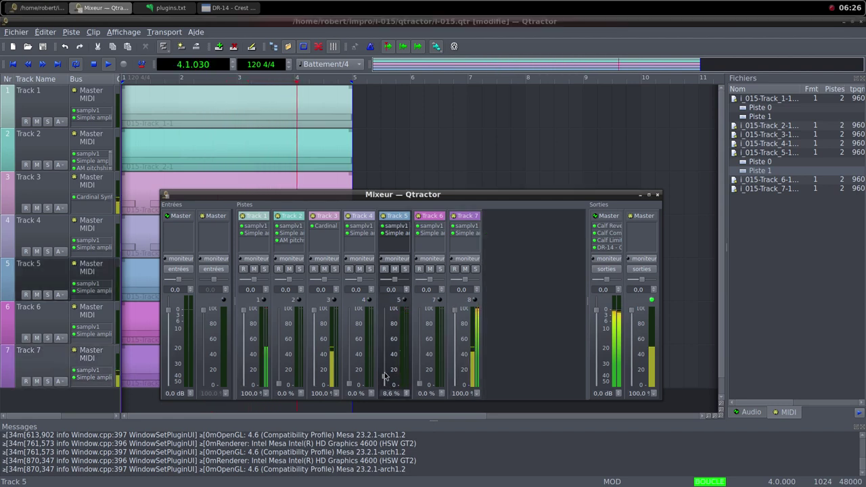
left_click_drag(383, 377, 385, 310)
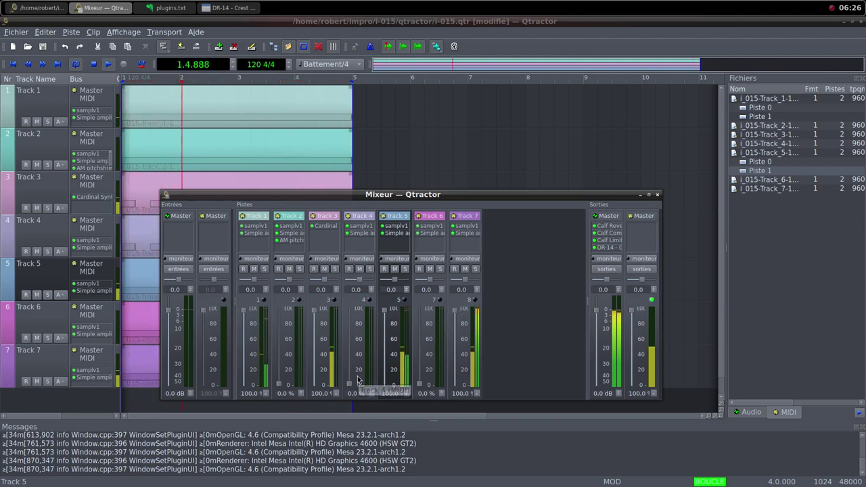
left_click_drag(351, 386, 355, 311)
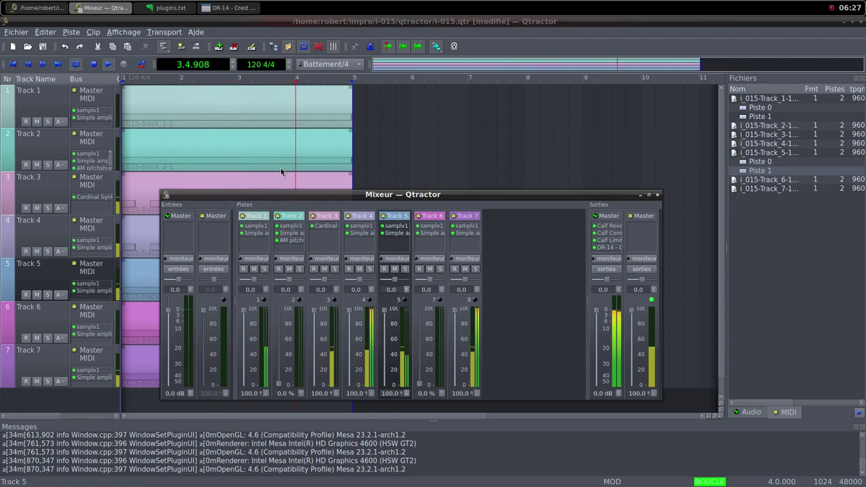
Step: Open Track 3's Cardinal Synth, move its window clear of the mixer and raise the Host Audio level to about 6.97 dB
double_click(316, 228)
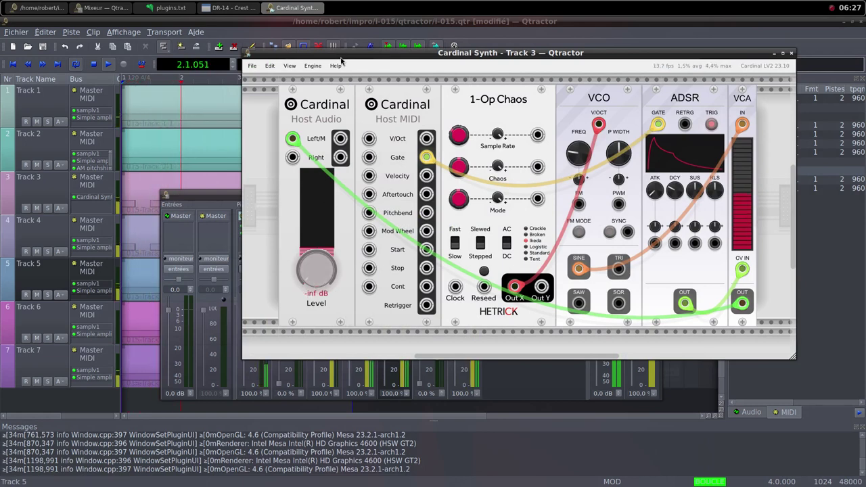
left_click_drag(339, 48, 529, 67)
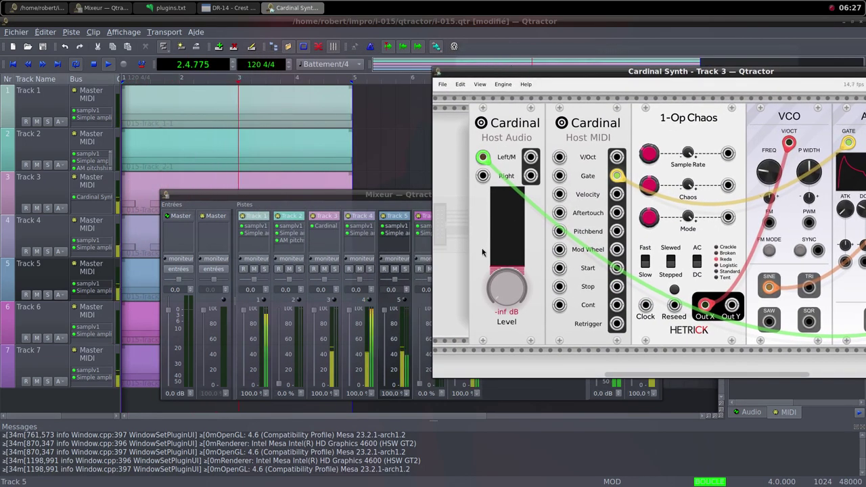
left_click_drag(506, 287, 415, 95)
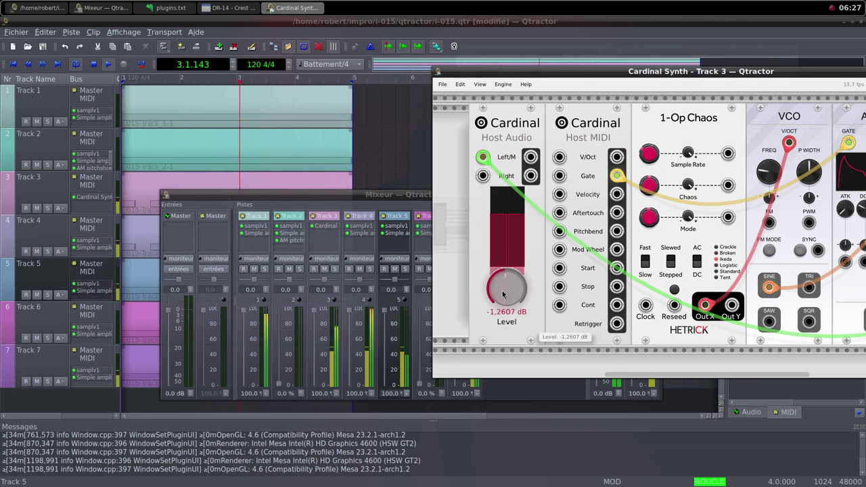
left_click_drag(503, 294, 458, 176)
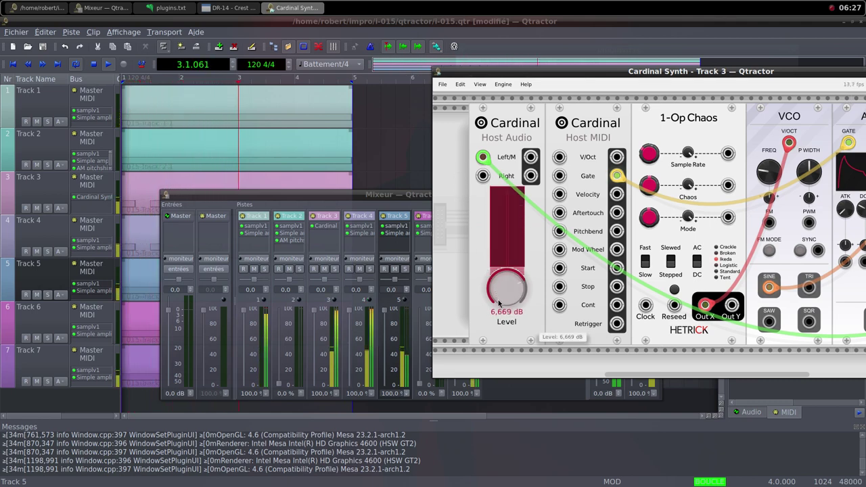
left_click_drag(498, 301, 500, 295)
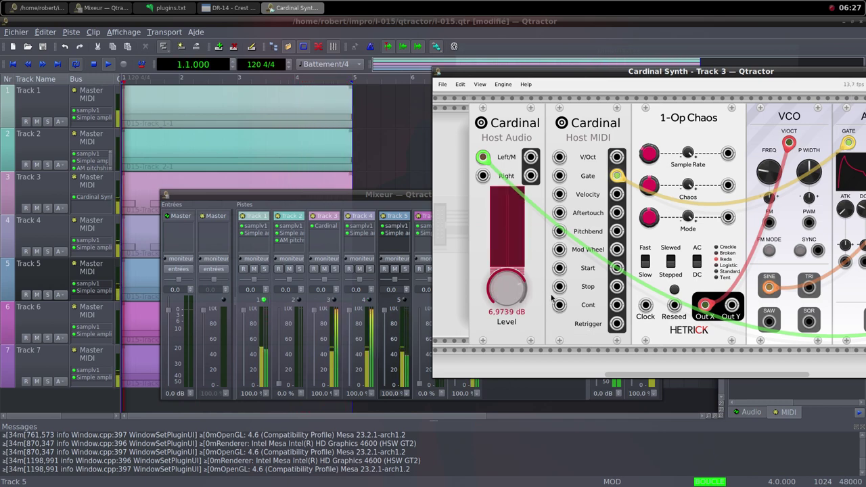
mouse_move(647, 157)
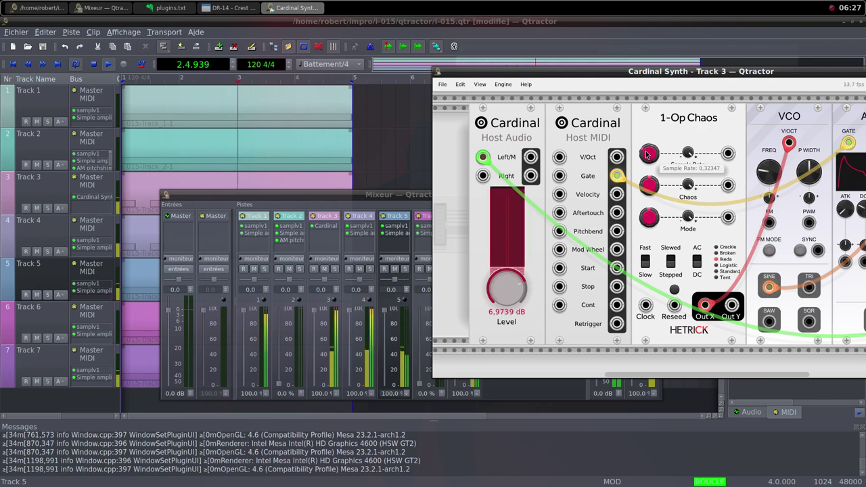
Step: Tweak the 1-Op Chaos sample rate and the VCO frequency in Track 3's Cardinal Synth, and close its window
left_click_drag(647, 154, 647, 183)
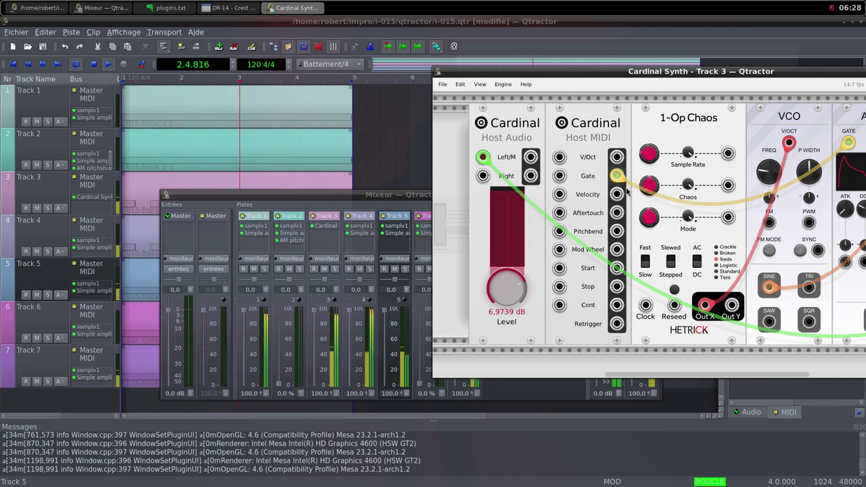
mouse_move(649, 185)
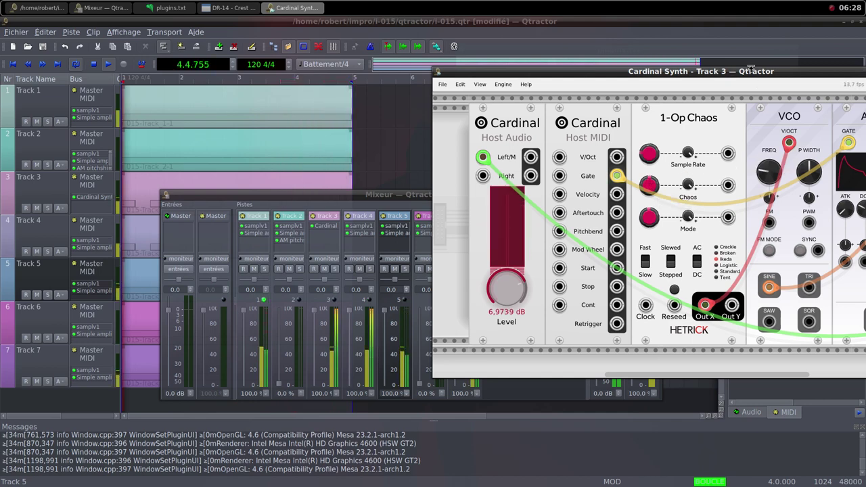
left_click_drag(751, 71, 672, 71)
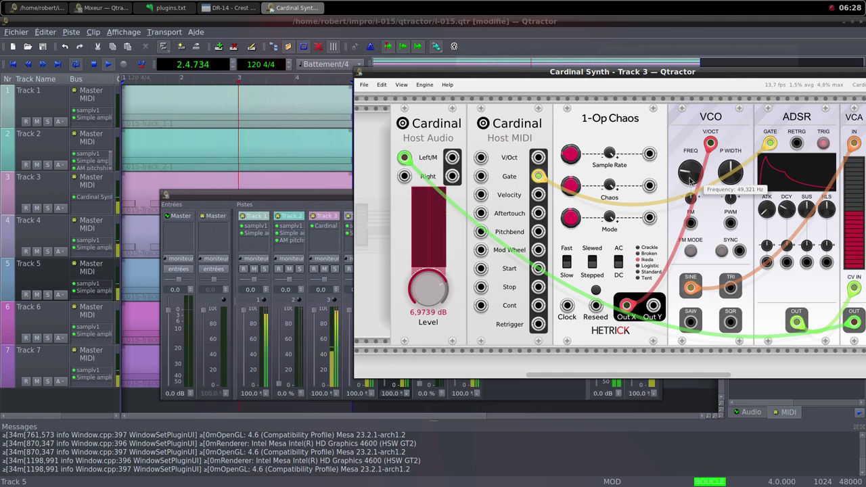
mouse_move(690, 179)
left_click_drag(690, 179, 688, 152)
left_click_drag(691, 175, 650, 293)
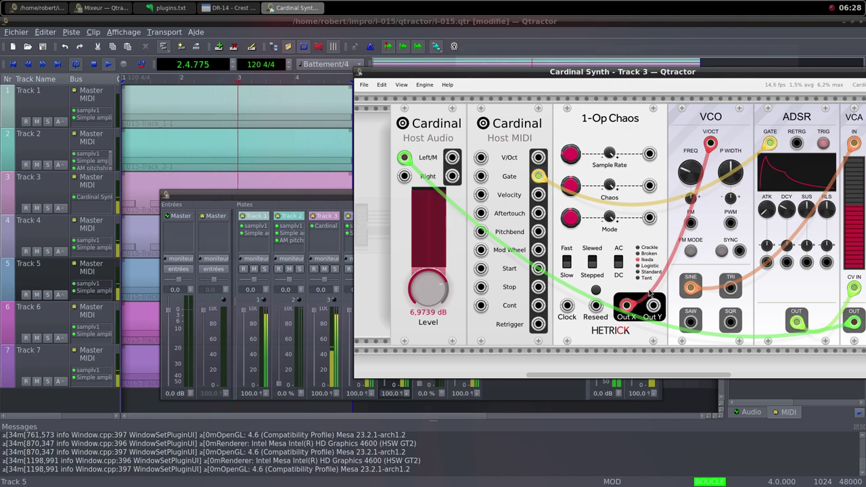
left_click_drag(781, 75, 691, 99)
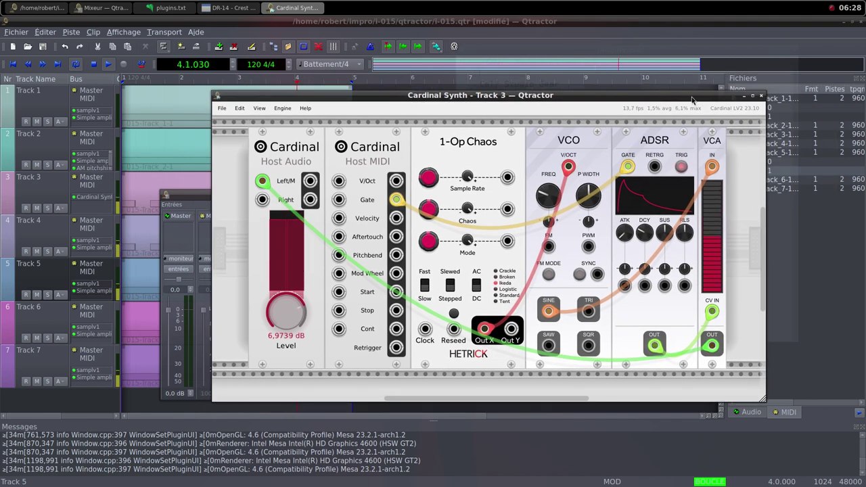
left_click(760, 96)
Step: Switch to the Freesound page in Firefox and request random sounds until the "Me Laughing" sound is open
middle_click(531, 10)
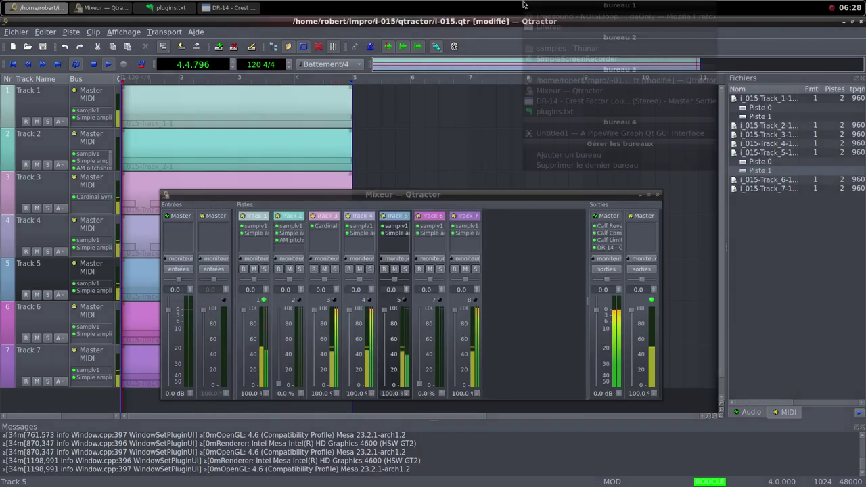
left_click(534, 15)
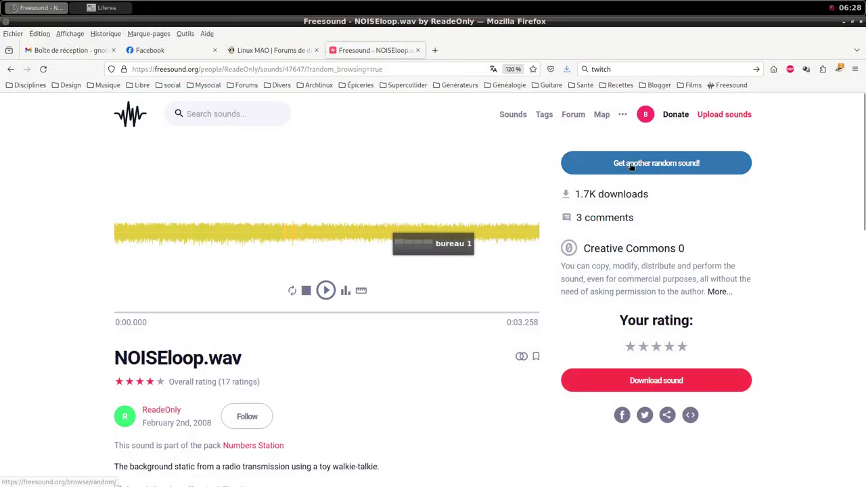
left_click(631, 167)
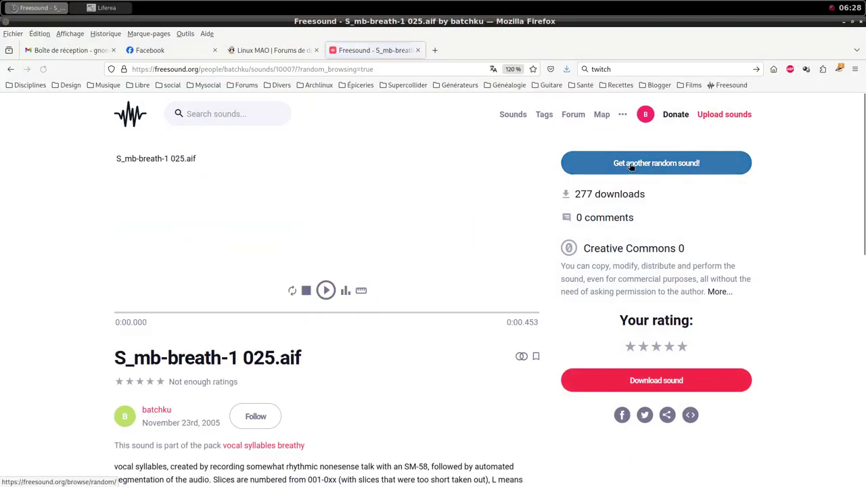
left_click(631, 168)
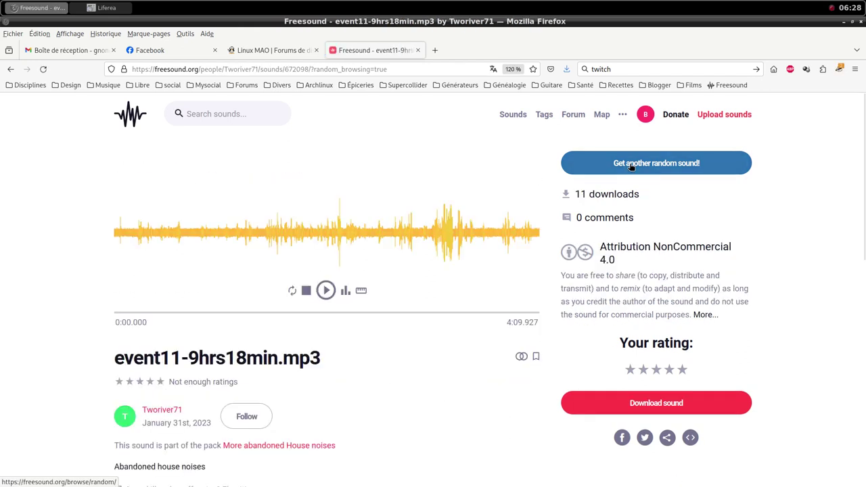
left_click(631, 168)
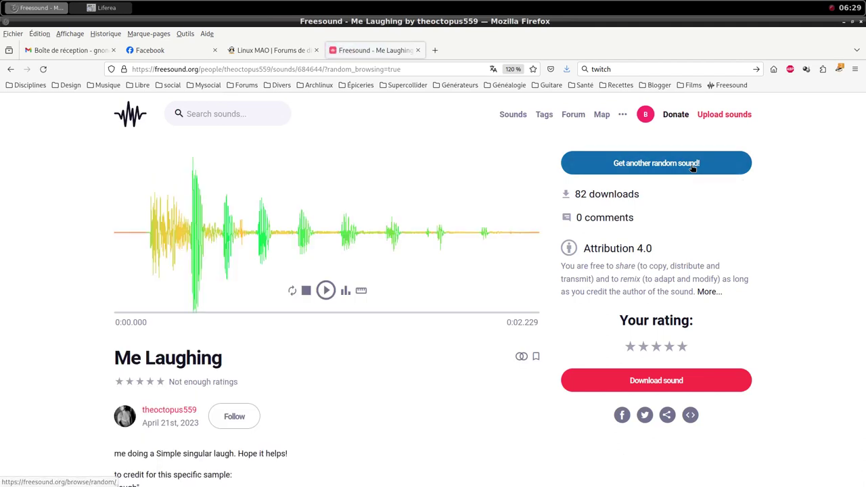
Step: Download the "Me Laughing" sound as a WAV file into the i-015 samples folder and dismiss the donation request
scroll(469, 375, "down", 2)
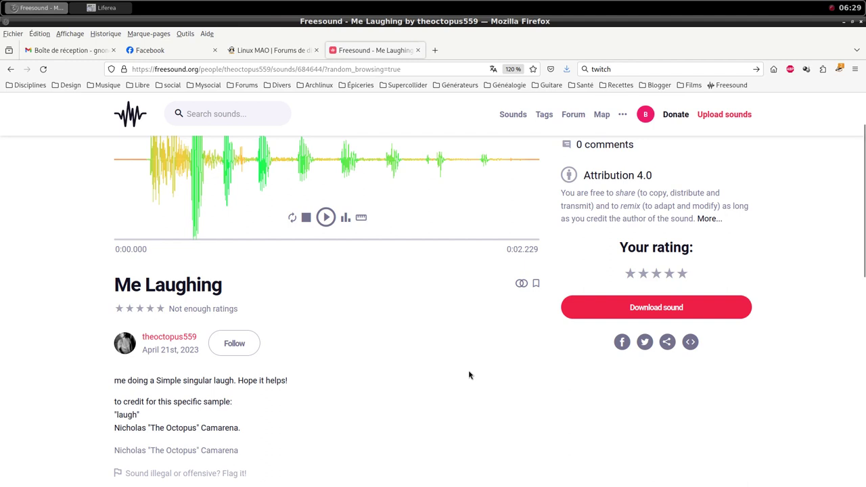
scroll(576, 381, "up", 2)
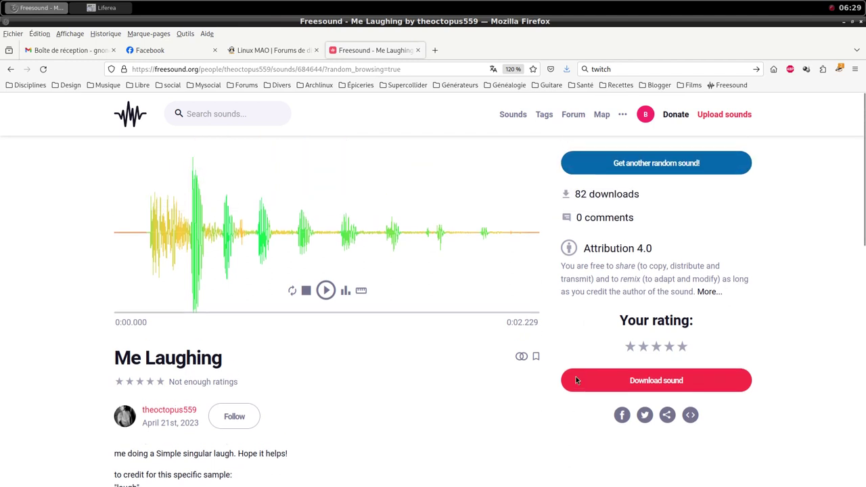
left_click(660, 379)
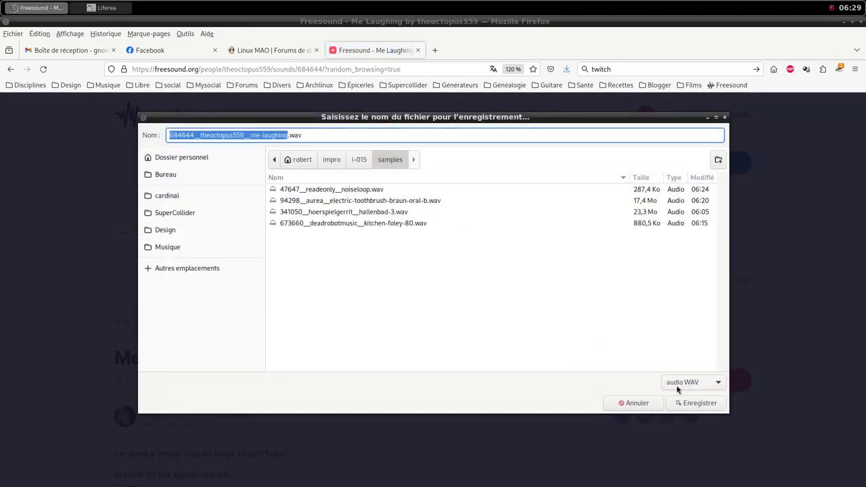
left_click(700, 404)
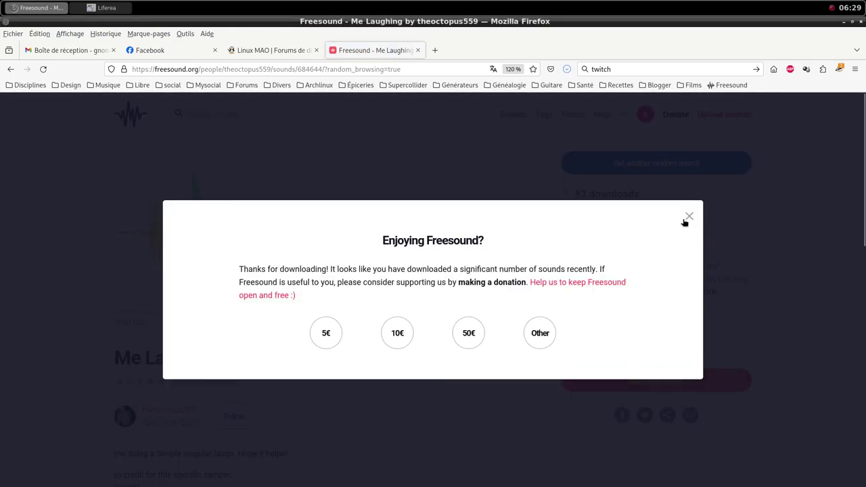
left_click(688, 217)
Step: Return to the Qtractor mixer and start a new track, Track 8, with its type set to MIDI
middle_click(409, 4)
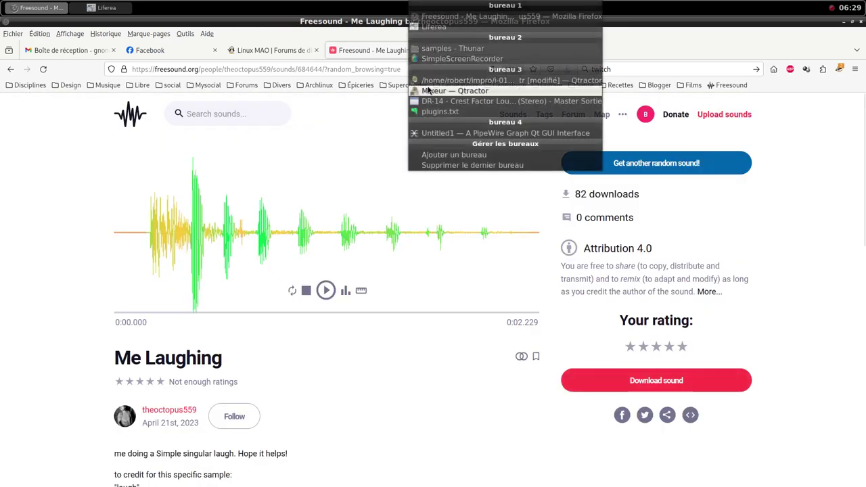
left_click(427, 106)
right_click(504, 269)
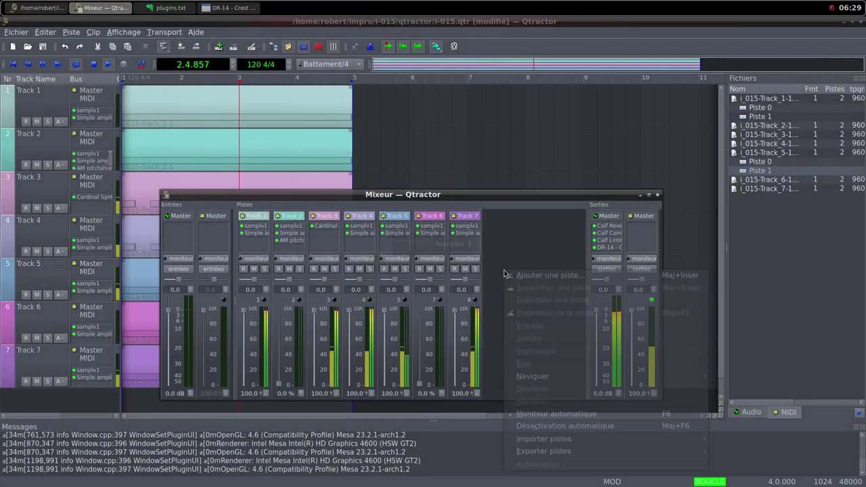
left_click(515, 277)
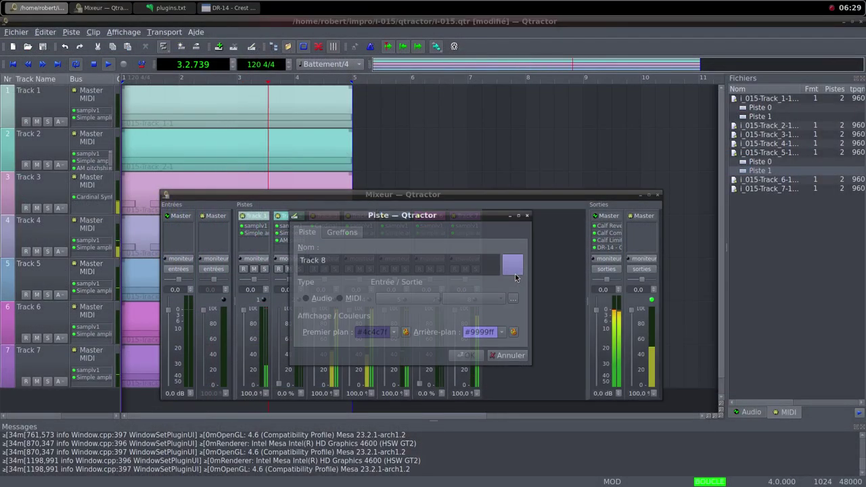
left_click(340, 298)
Step: Find the samplv1 LV2 plugin by filtering for "sam" and add it to Track 8
left_click(340, 232)
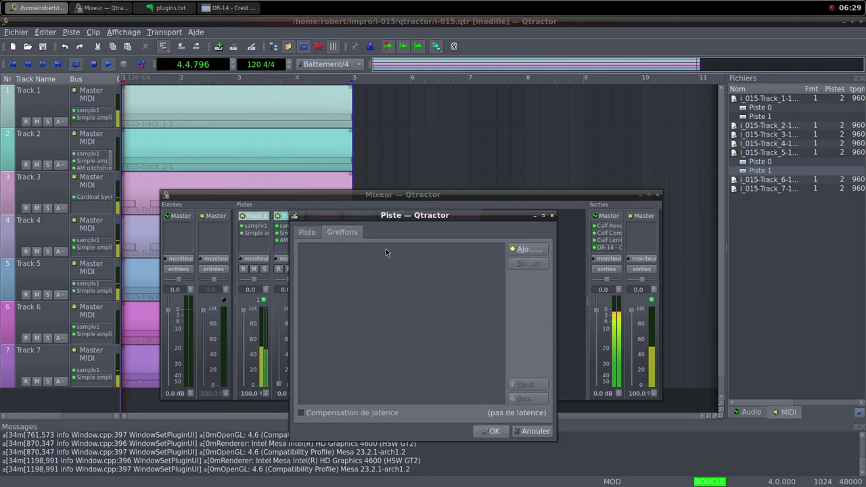
left_click(529, 249)
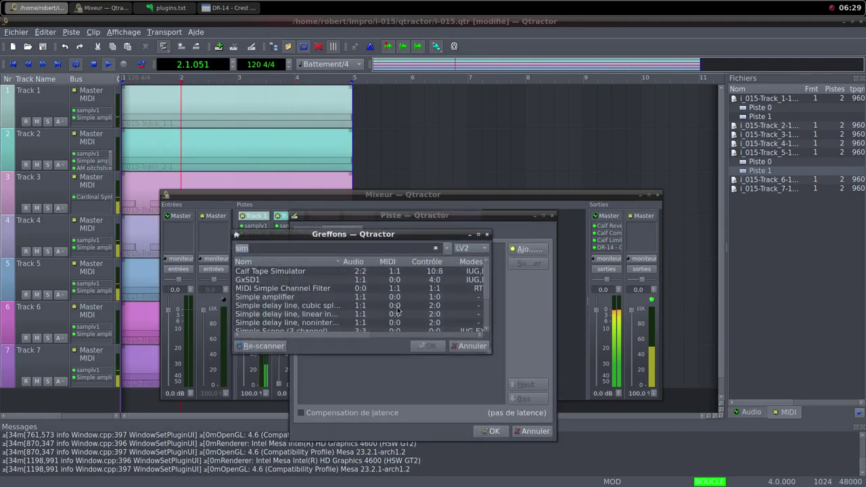
type("san")
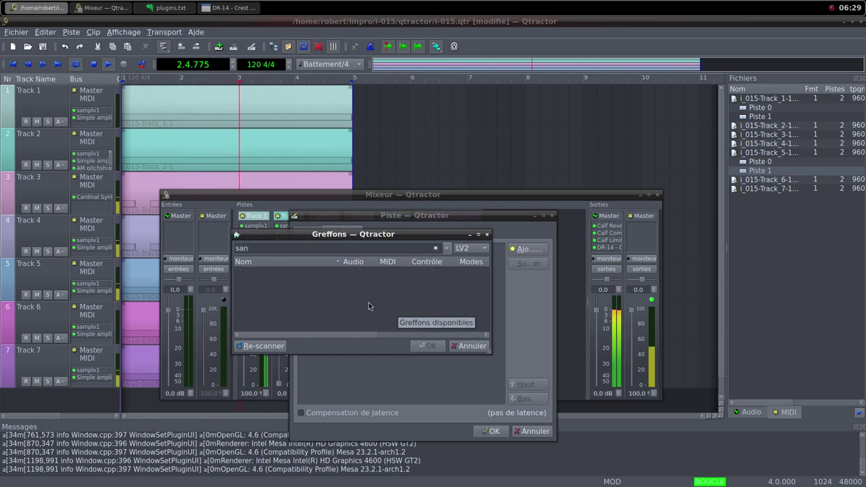
key("BackSpace")
scroll(369, 305, "down", 5)
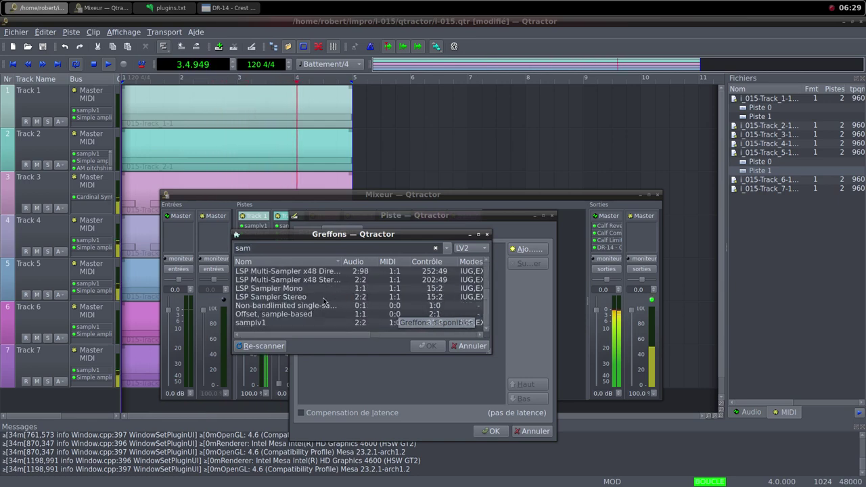
double_click(284, 325)
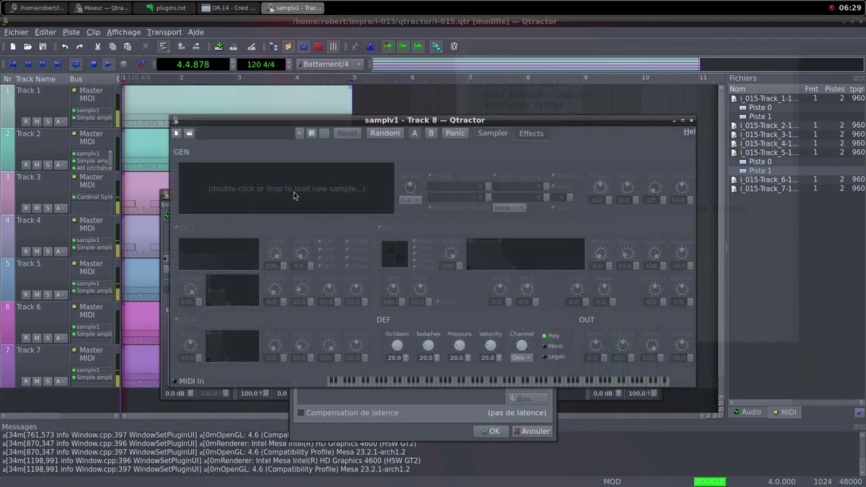
Step: Load the me-laughing.wav sample from i-015/samples into Track 8's samplv1, raise its DCA and OUT volumes to 100, and close its window
double_click(294, 193)
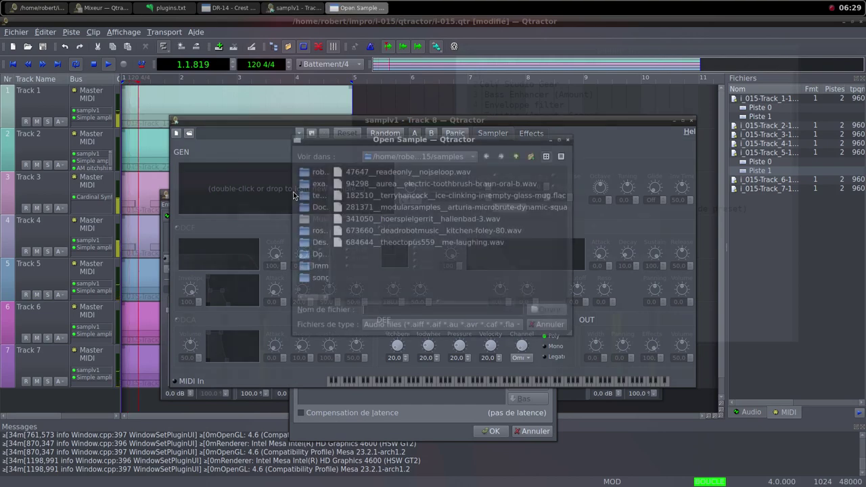
left_click(516, 157)
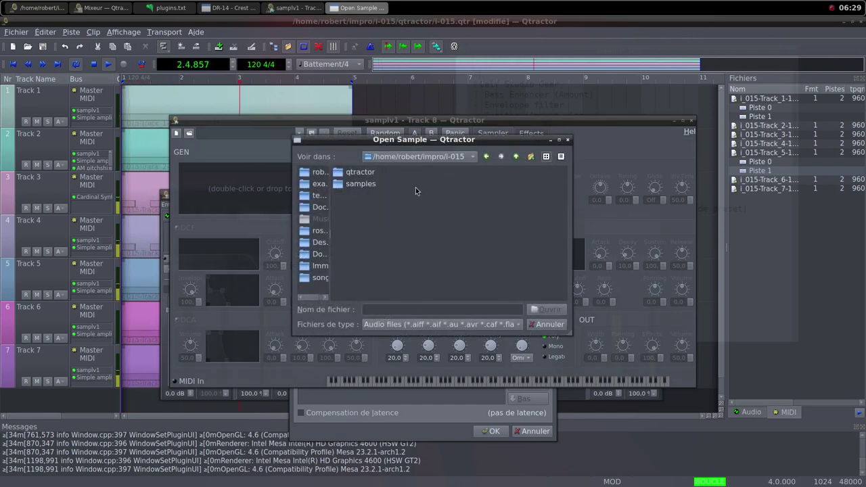
left_click(374, 189)
left_click(515, 157)
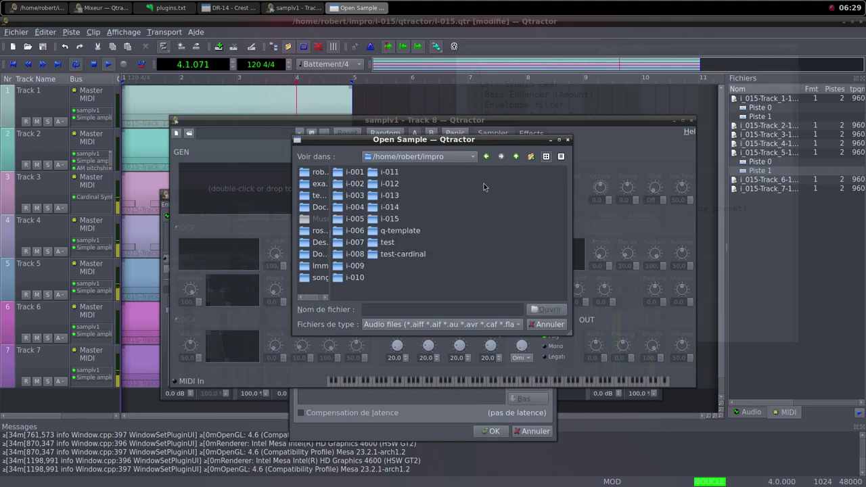
double_click(396, 217)
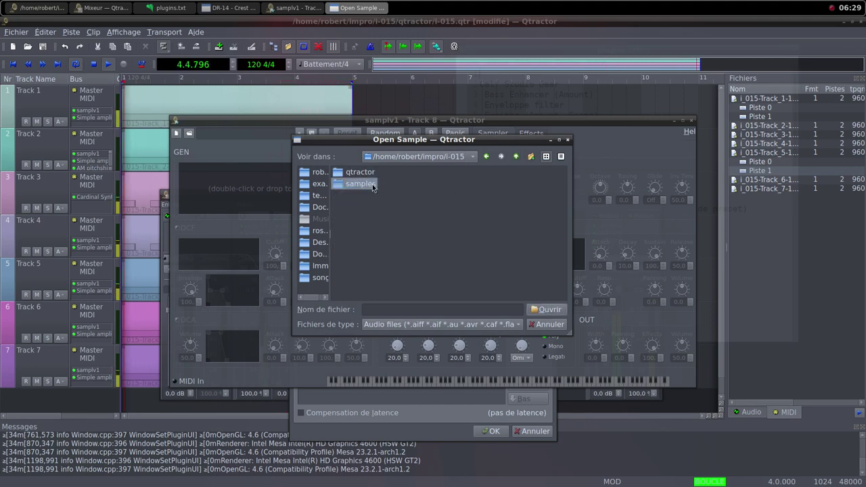
double_click(372, 186)
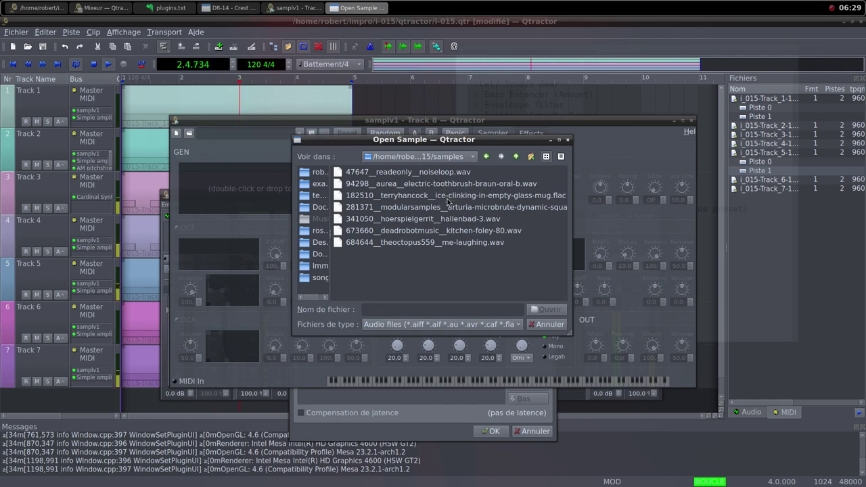
left_click(459, 244)
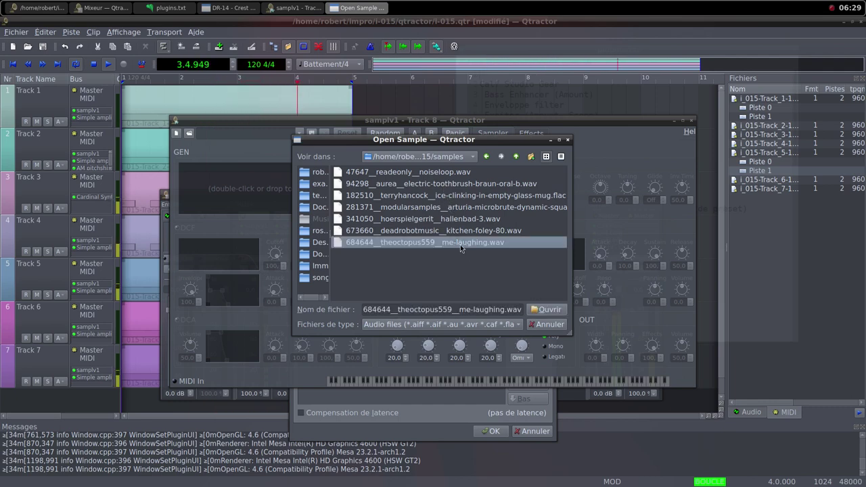
left_click(542, 308)
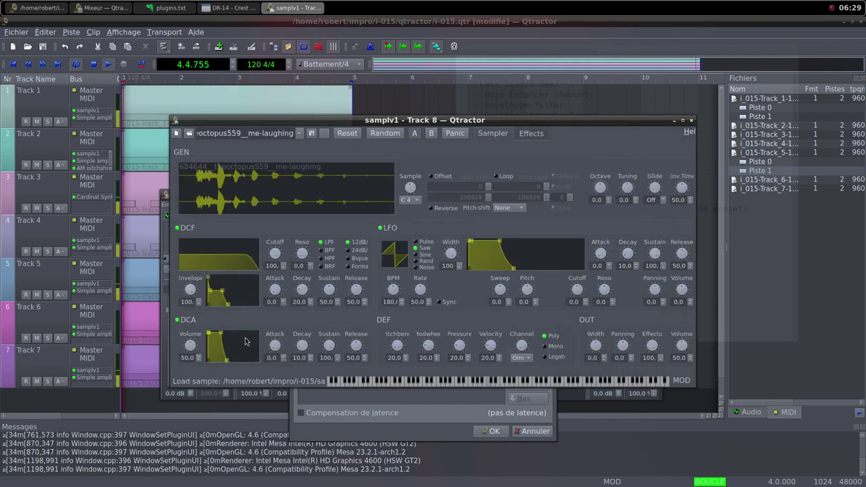
left_click_drag(190, 346, 198, 357)
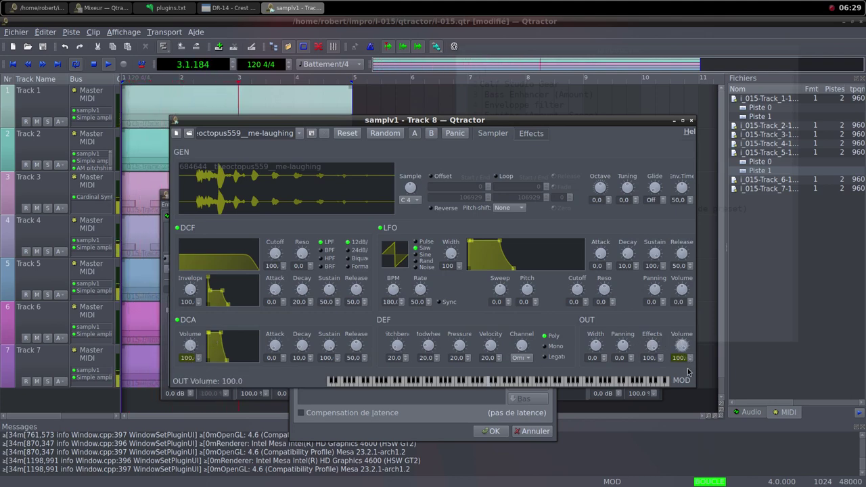
left_click(691, 122)
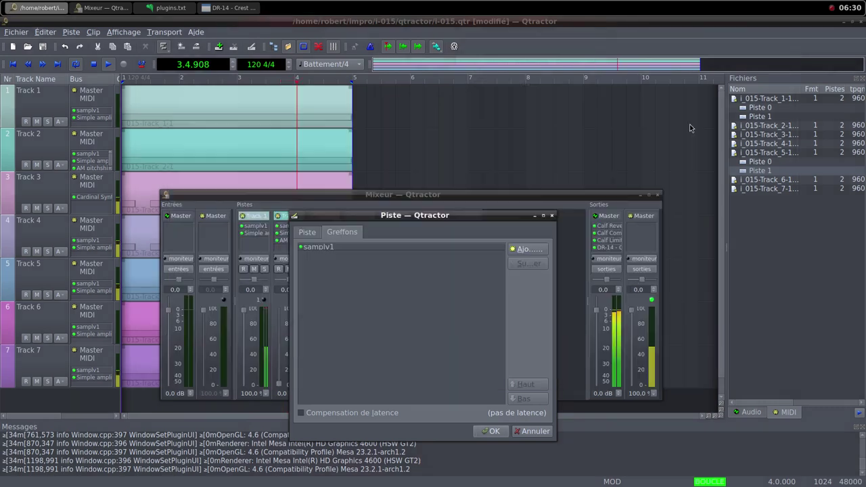
Step: Filter the plugin list for "sim" and add the Simple amplifier to Track 8 after samplv1
left_click(526, 251)
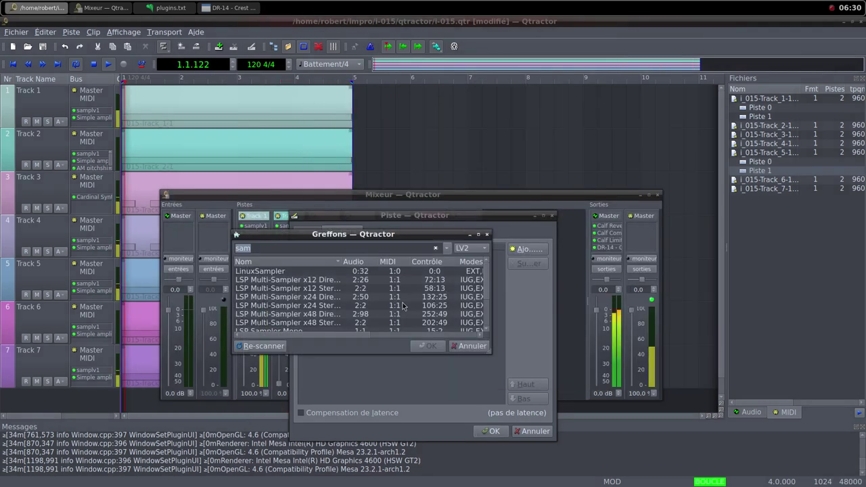
type("s")
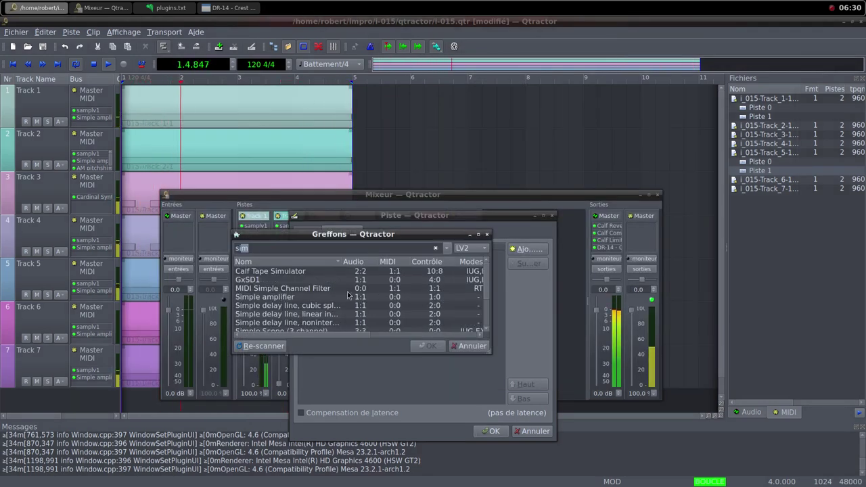
left_click(315, 297)
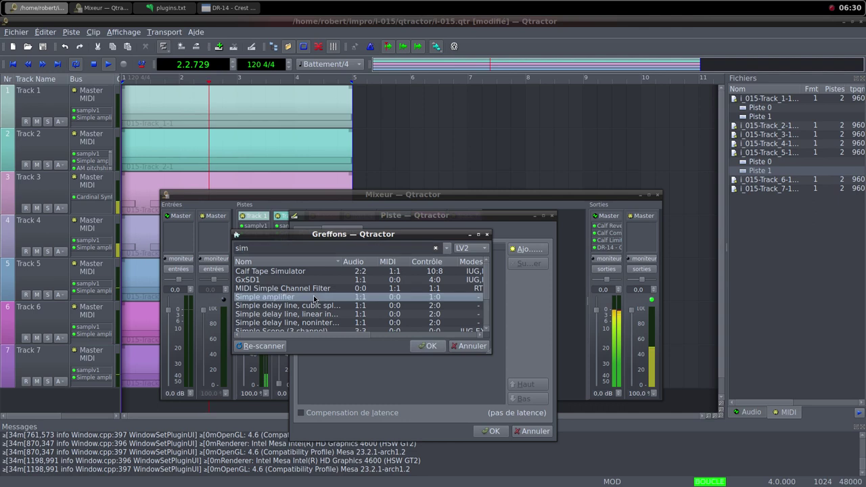
left_click(423, 347)
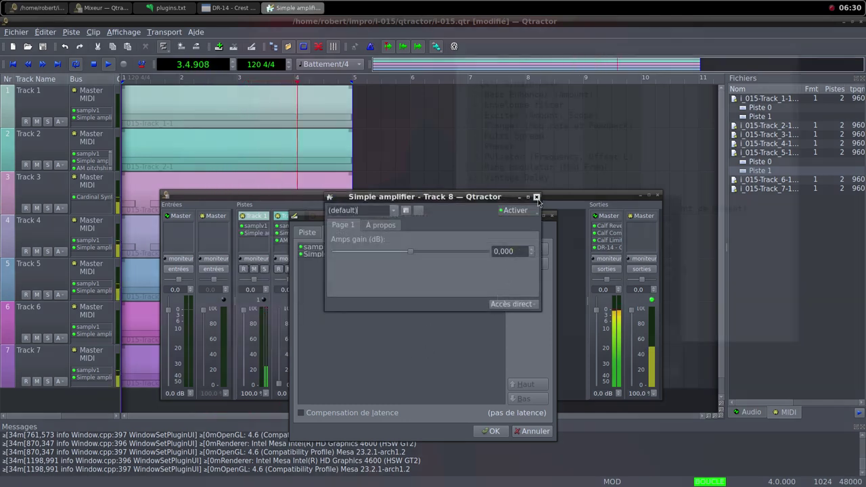
Step: Close the Simple amplifier window, filter the plugins for "pit", add AM pitchshifter to Track 8, and confirm the track settings
left_click(536, 198)
left_click(531, 252)
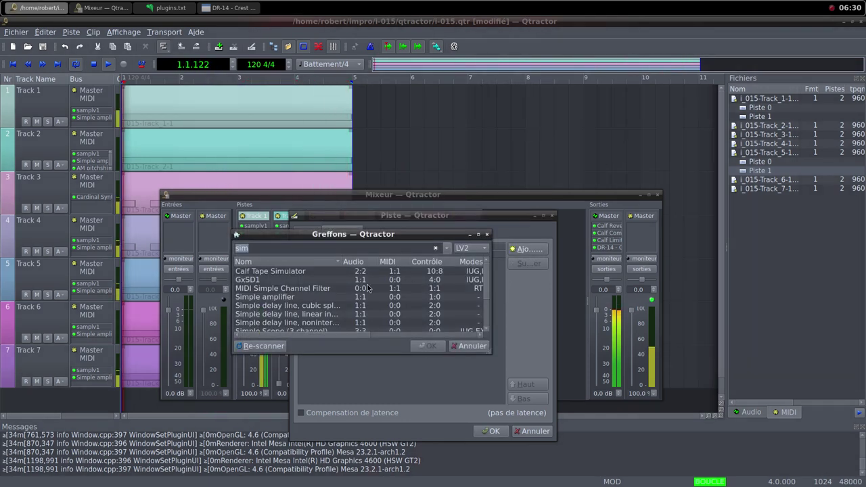
type("pit")
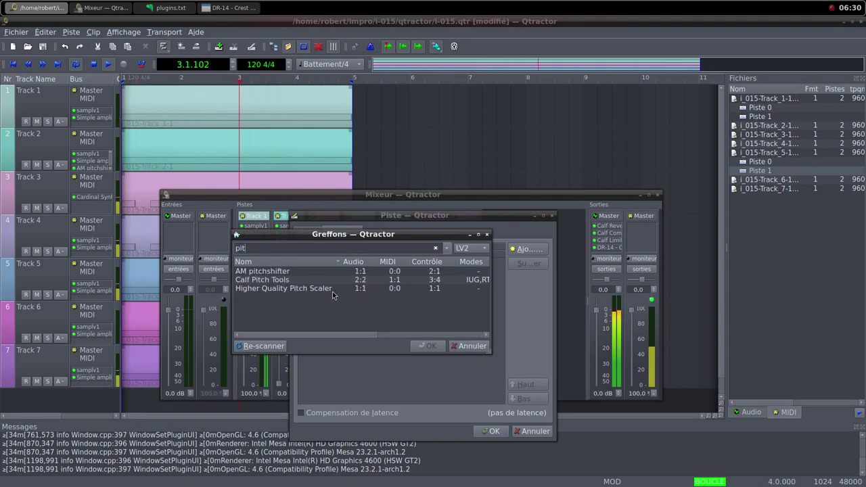
double_click(298, 271)
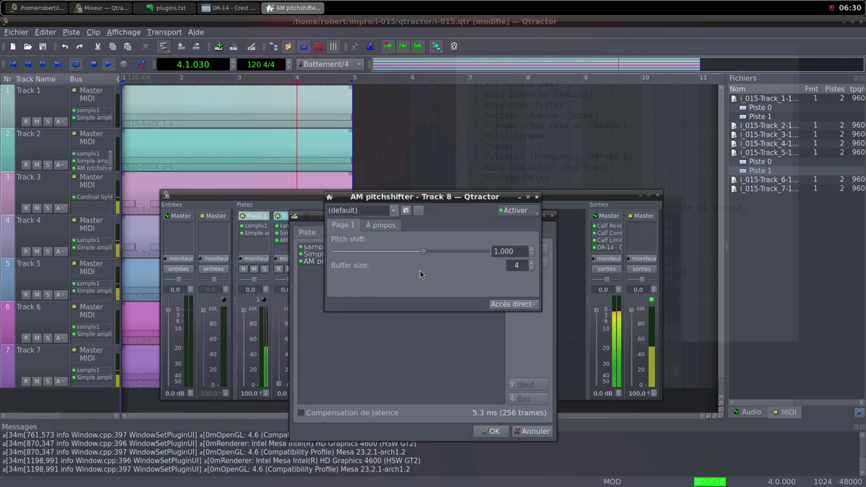
left_click(537, 196)
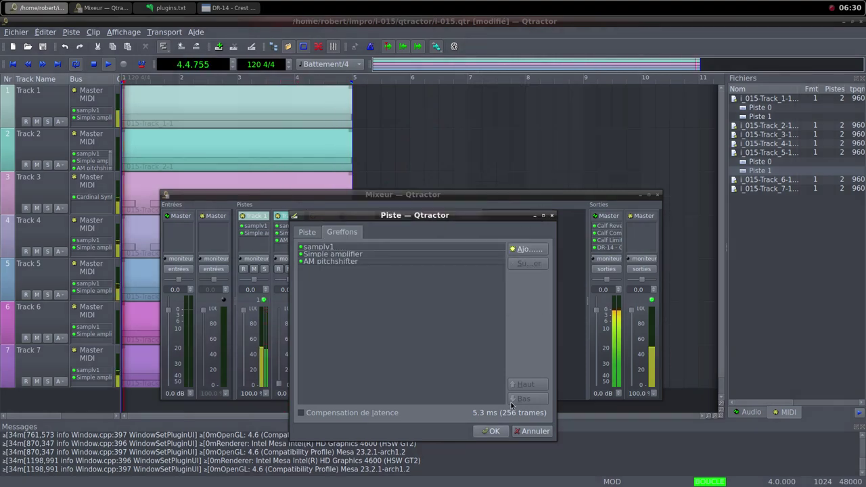
left_click(492, 431)
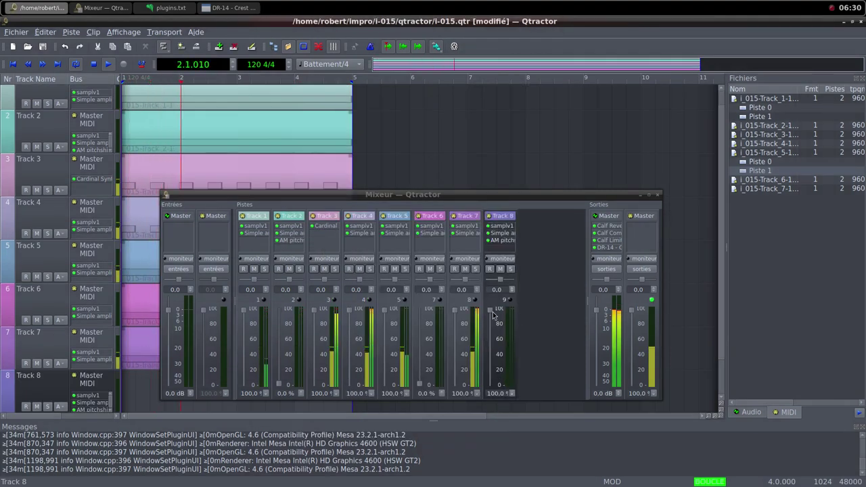
Step: Lower Track 8's volume to 0 % in the mixer and create a new MIDI clip on that track
left_click_drag(490, 310, 501, 382)
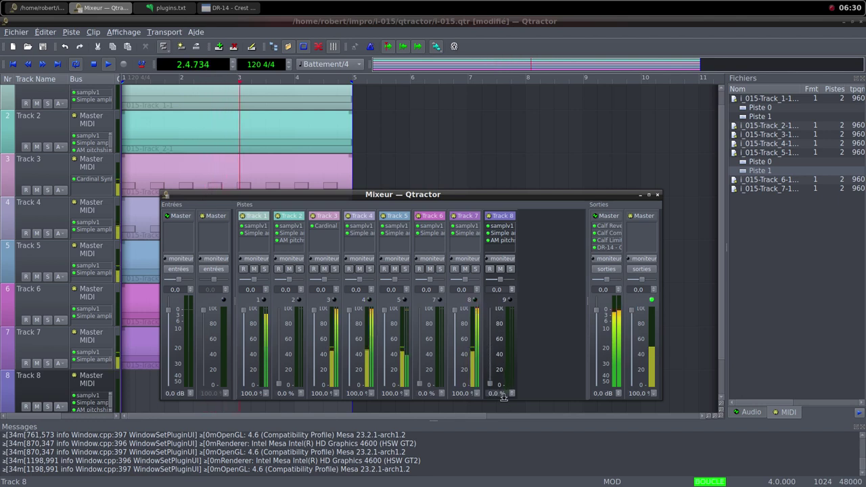
right_click(141, 212)
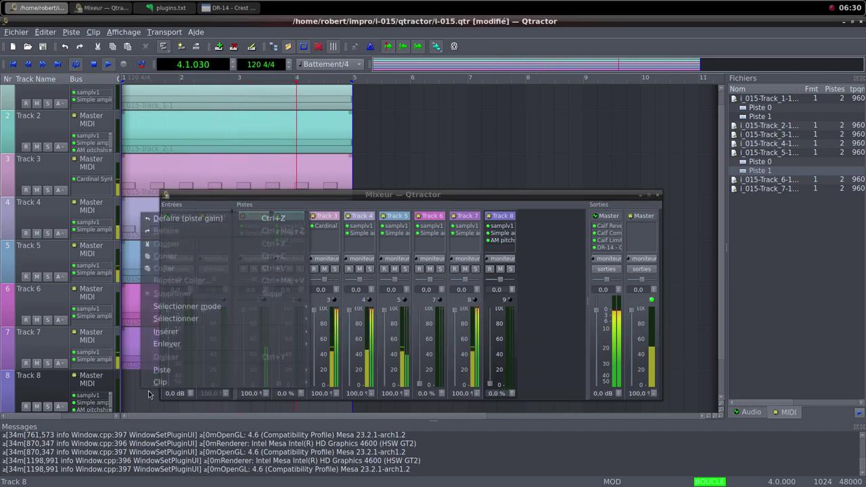
mouse_move(201, 382)
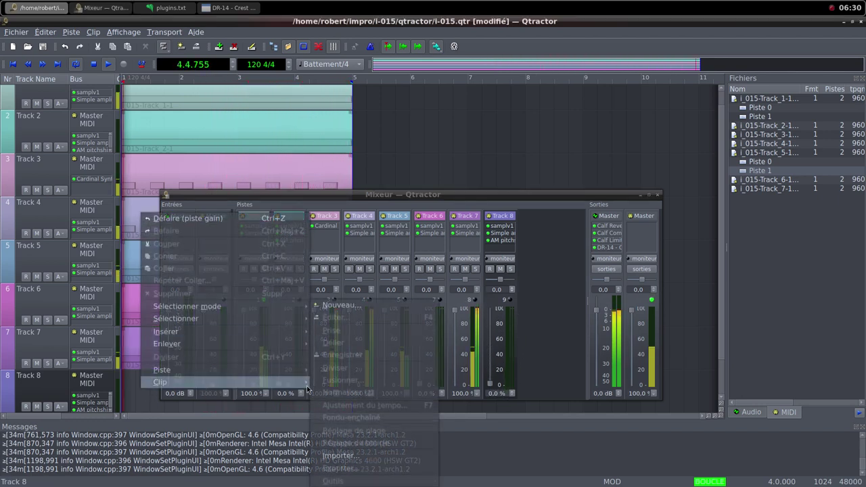
left_click(337, 305)
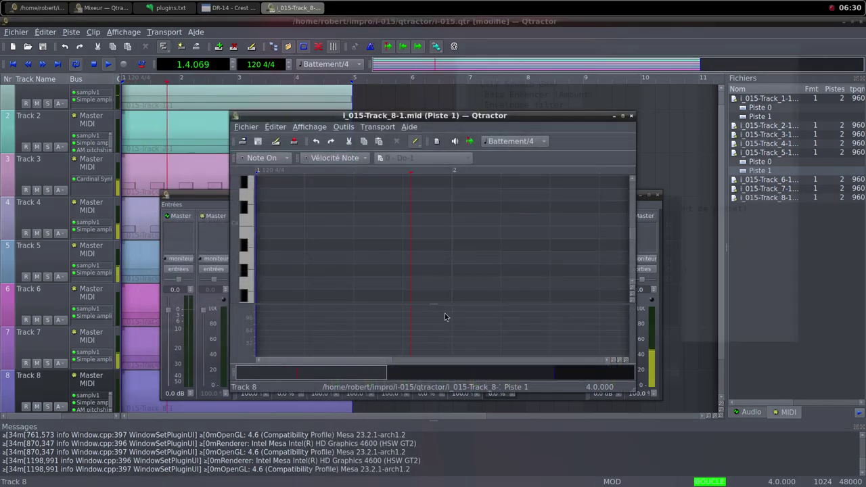
Step: Check the Me Laughing sample's duration on its Freesound page in Firefox, then return to the Track 8 clip editor in Qtractor
middle_click(548, 8)
left_click(562, 22)
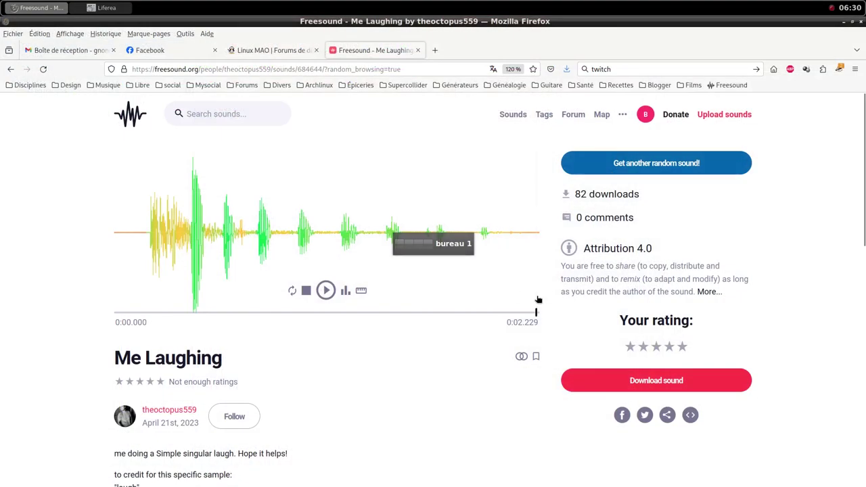
middle_click(520, 8)
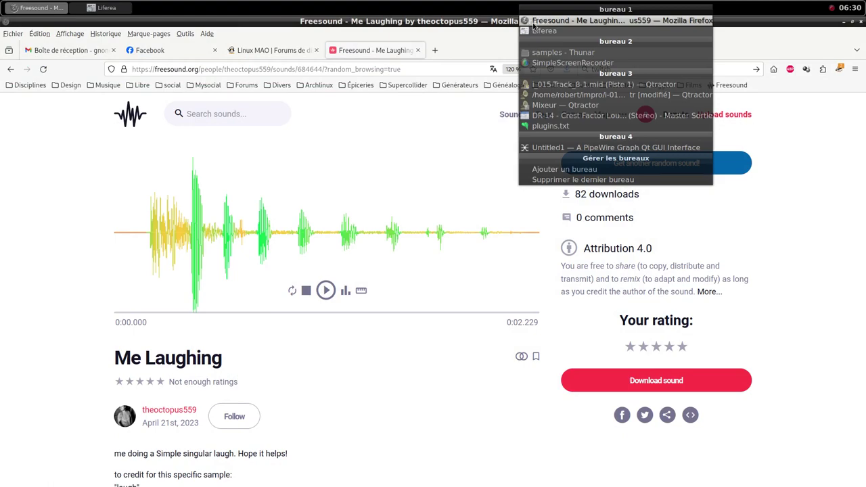
left_click(549, 85)
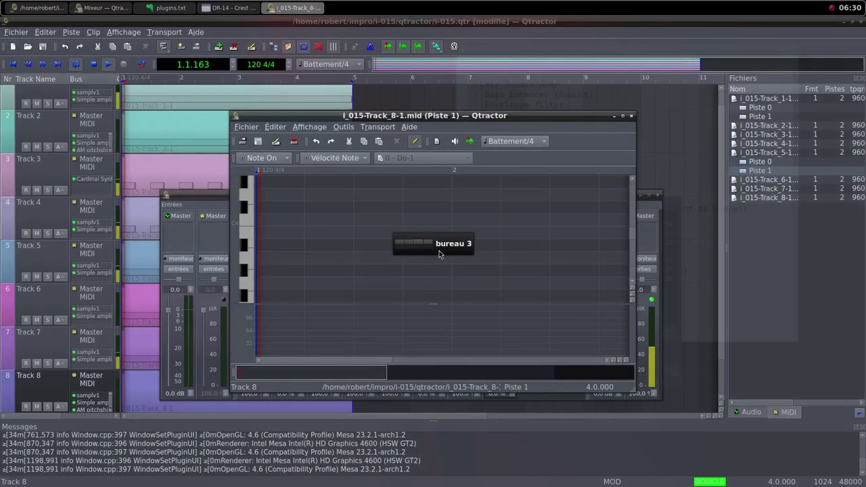
Step: Fill the four bars of Track 8's clip with one-bar C4 notes in the maximized MIDI editor and close the editor
left_click(622, 115)
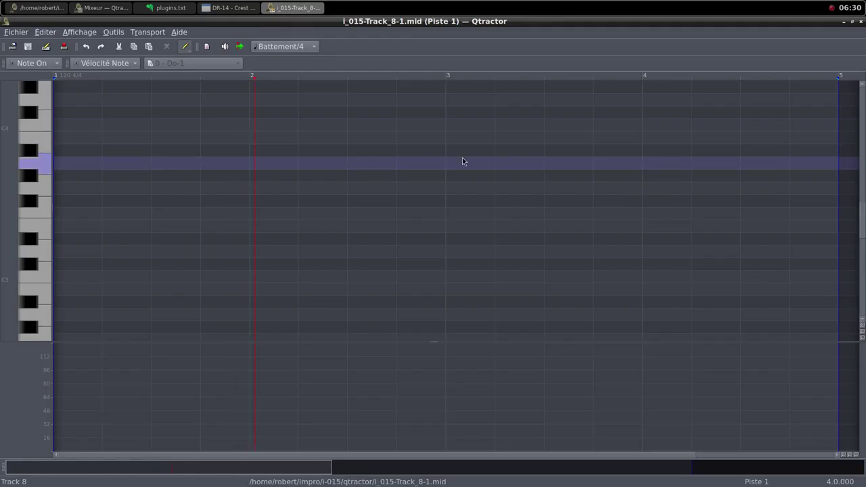
mouse_move(61, 125)
left_mouse_down()
mouse_move(304, 132)
mouse_move(457, 122)
mouse_move(835, 124)
left_mouse_up()
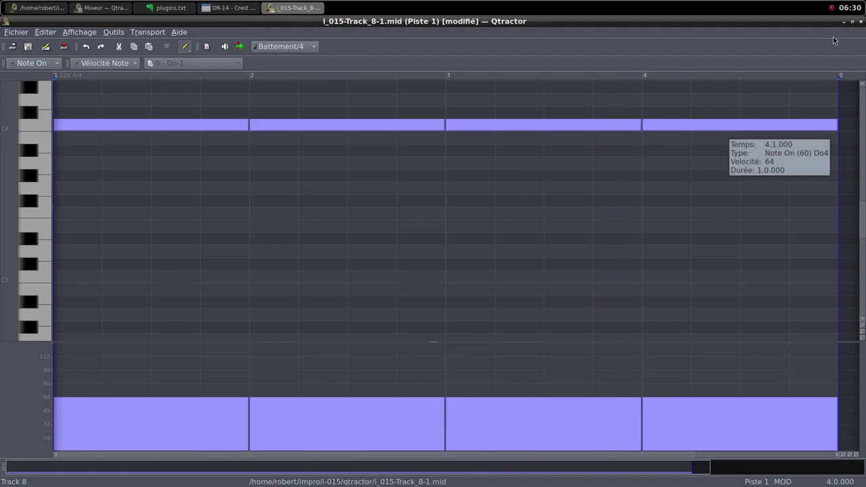
left_click(852, 22)
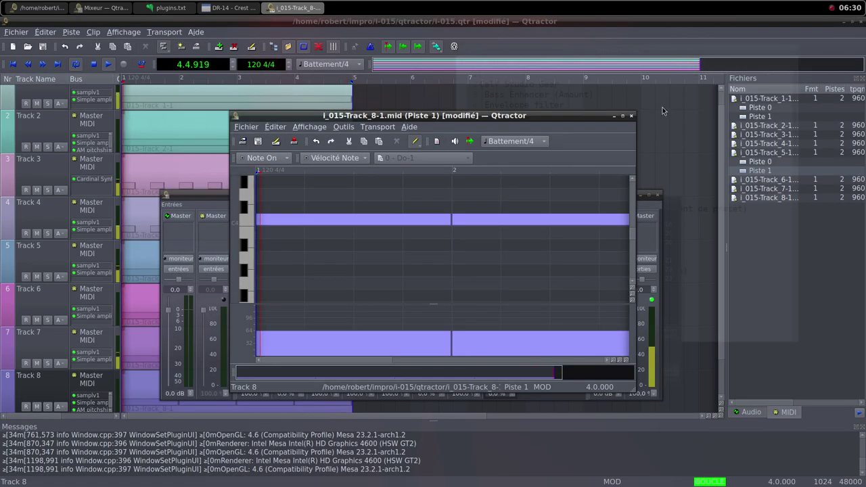
left_click(631, 116)
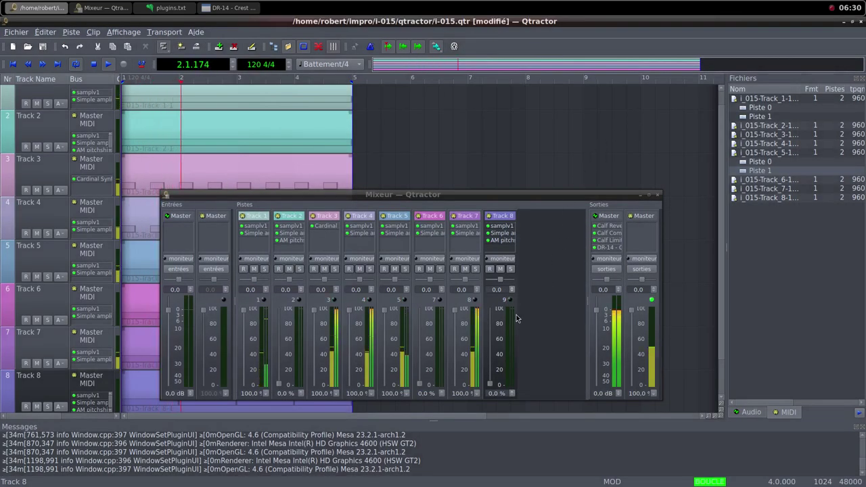
Step: Lower the pitch shift of Track 8's AM pitchshifter to about 0.525 and close the plugin window
double_click(505, 244)
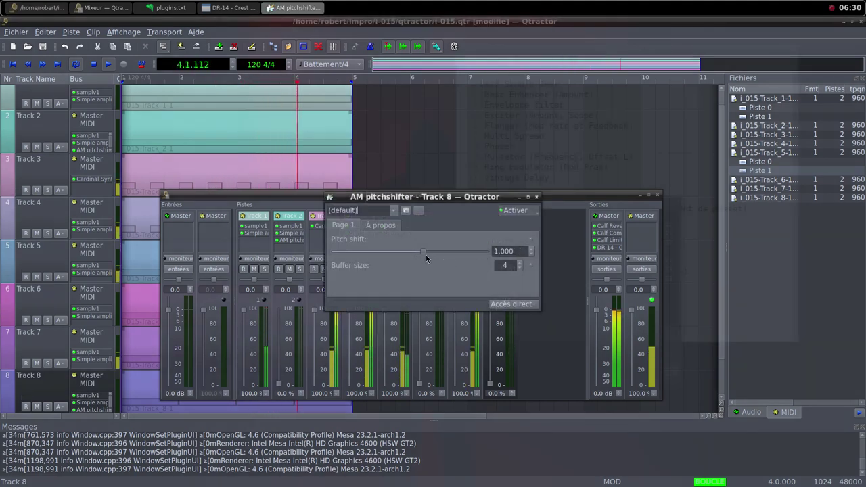
left_click_drag(426, 255, 399, 258)
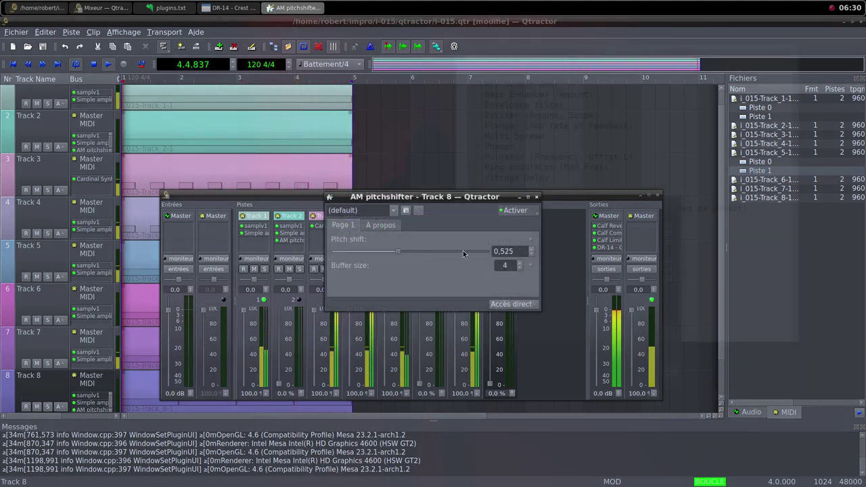
left_click(536, 196)
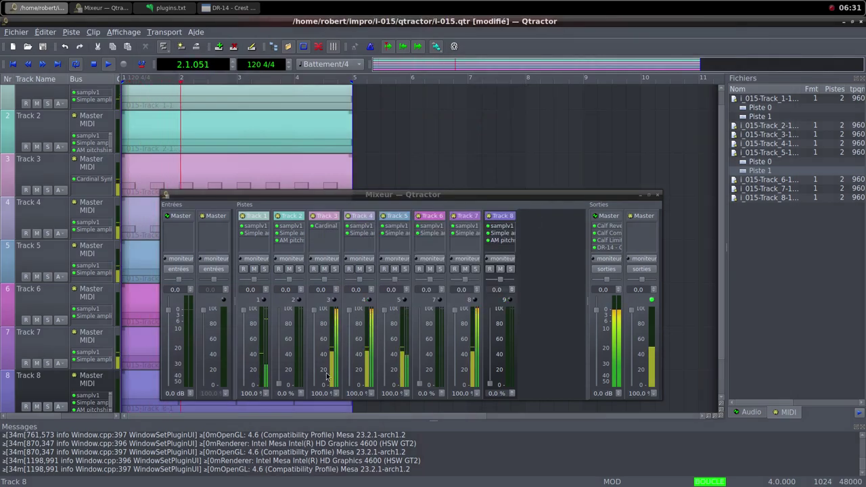
Step: Lower the Host Audio level in Track 3's Cardinal Synth to -inf dB and close its window
double_click(319, 232)
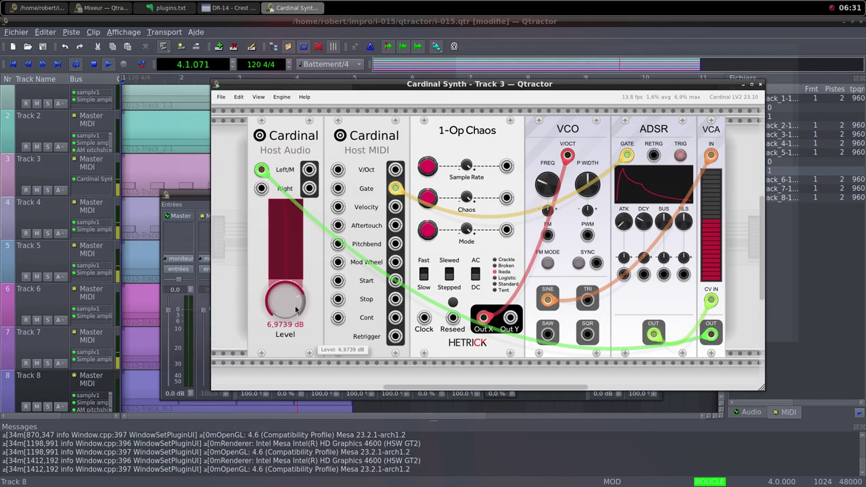
left_click_drag(295, 309, 274, 479)
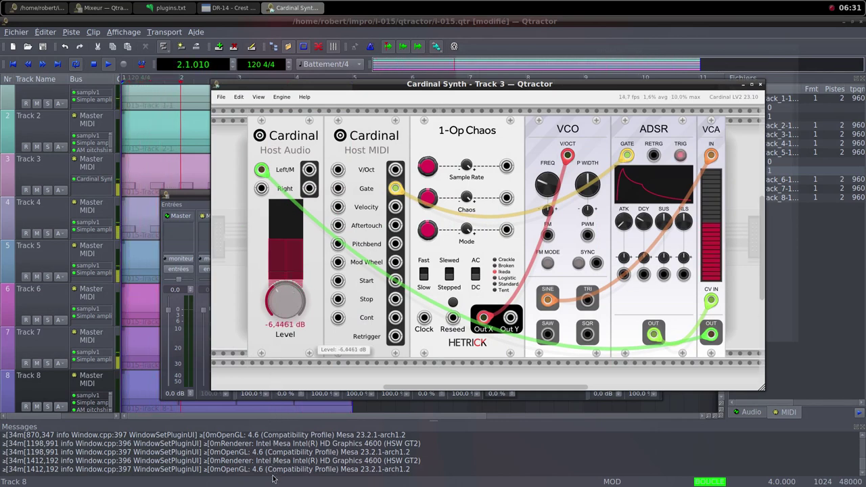
left_click_drag(281, 307, 285, 394)
left_click_drag(295, 431, 296, 466)
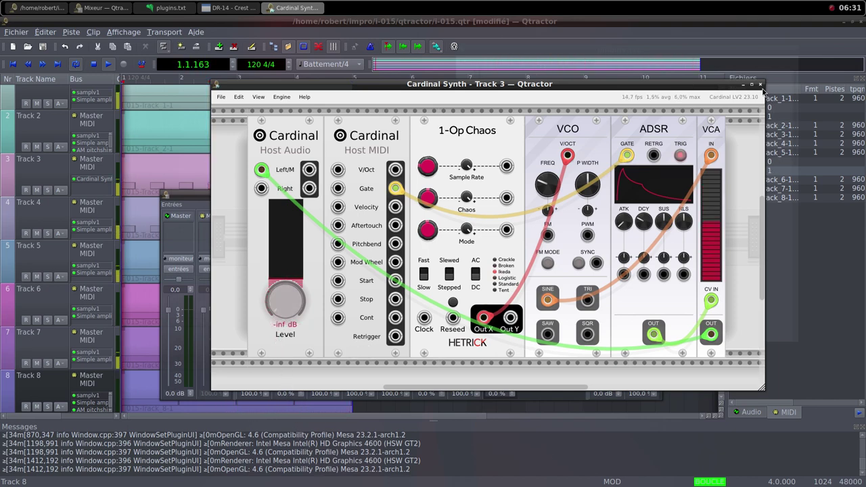
left_click(760, 85)
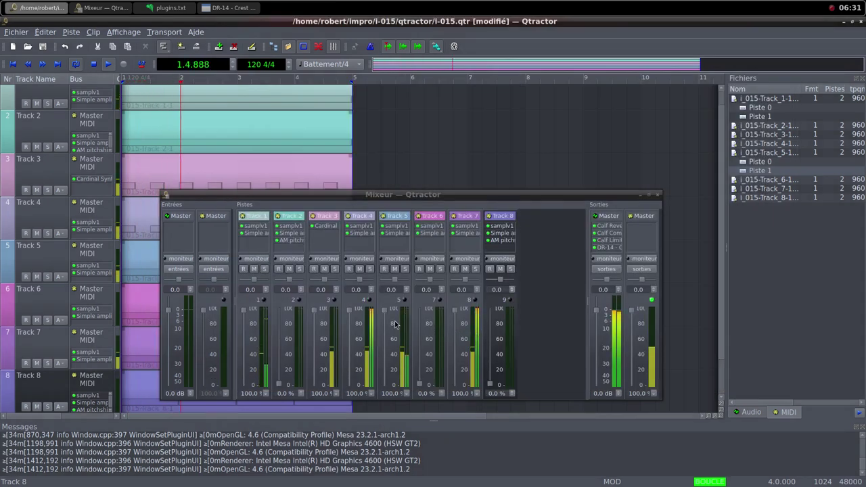
Step: Lower the volumes of Tracks 5 and 7 to 0 % in the mixer and raise Track 8 to 100 %
left_click_drag(384, 313, 391, 396)
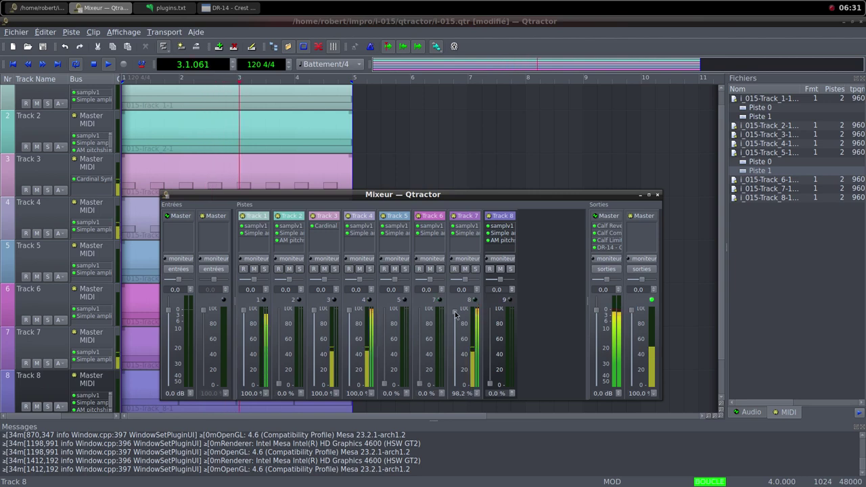
left_click_drag(456, 314, 472, 394)
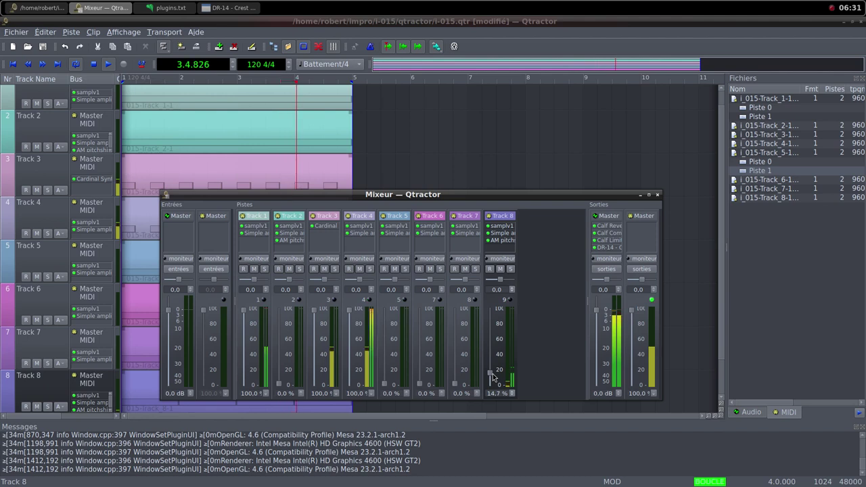
left_click_drag(493, 377, 488, 323)
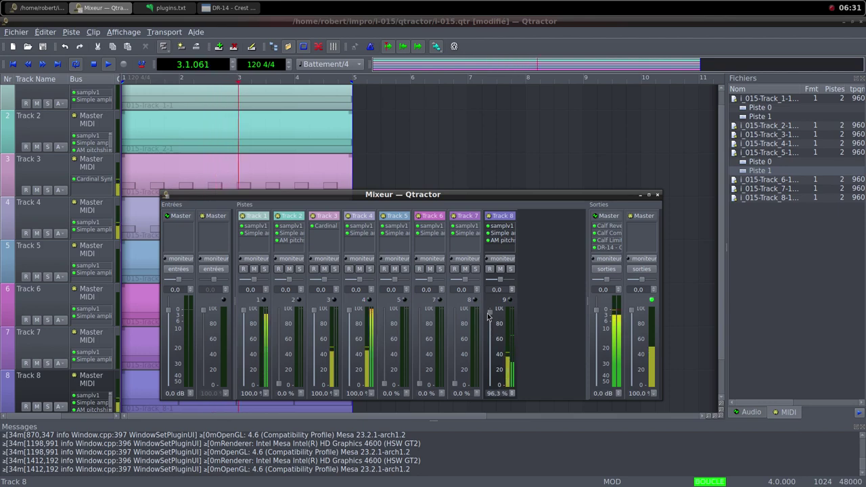
Step: Set the pitch shift of Track 8's AM pitchshifter to about 1.058 and close the plugin window
double_click(496, 241)
left_click_drag(400, 251, 427, 259)
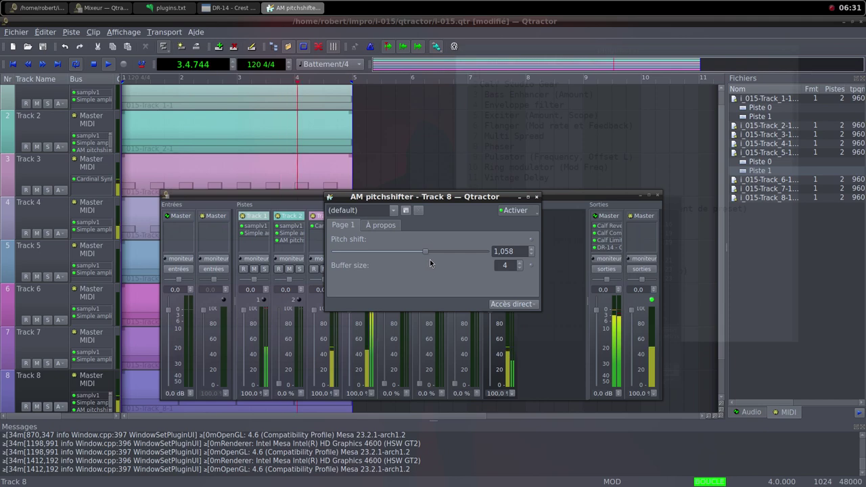
left_click(536, 197)
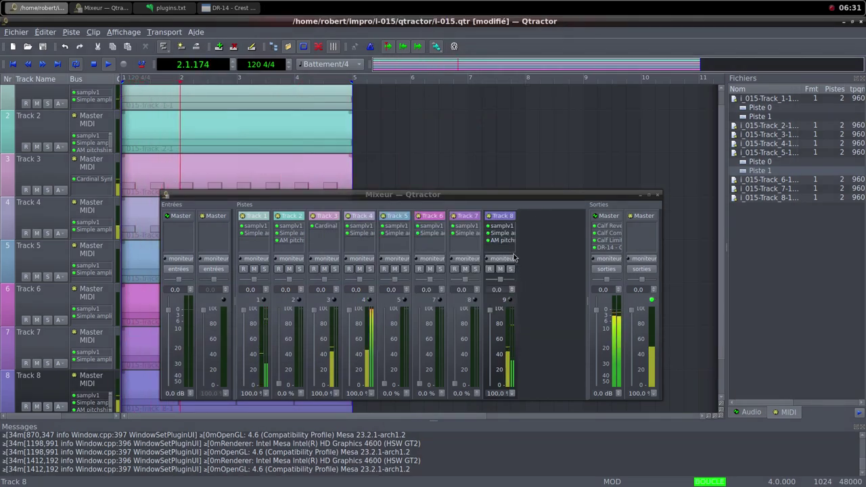
Step: Raise the gain of Track 8's Simple amplifier to about 8 dB, reduce it slightly, and close the plugin window
double_click(502, 233)
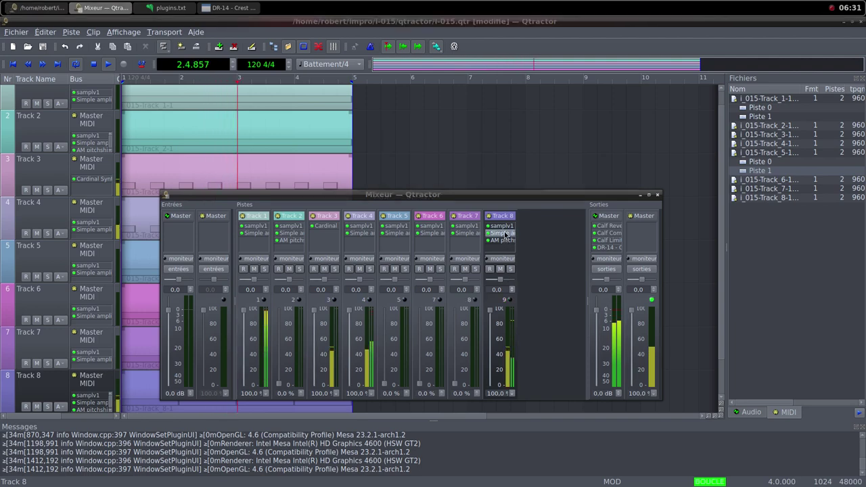
left_click_drag(431, 201, 490, 130)
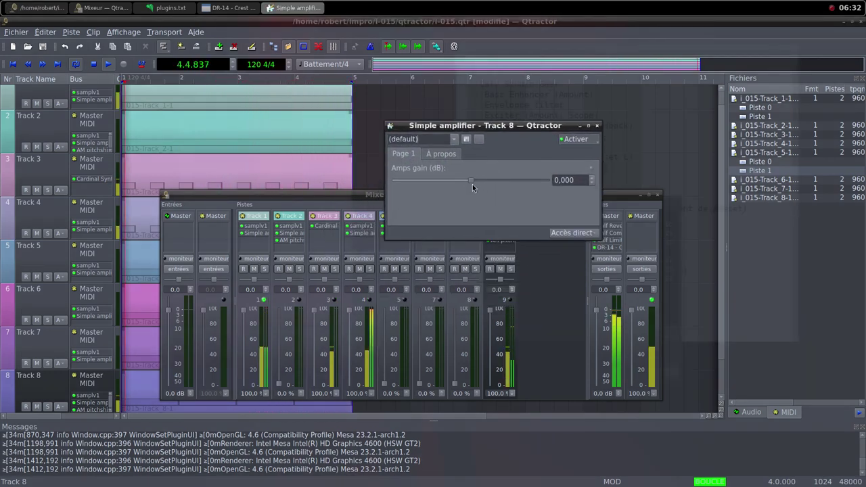
left_click_drag(470, 180, 479, 183)
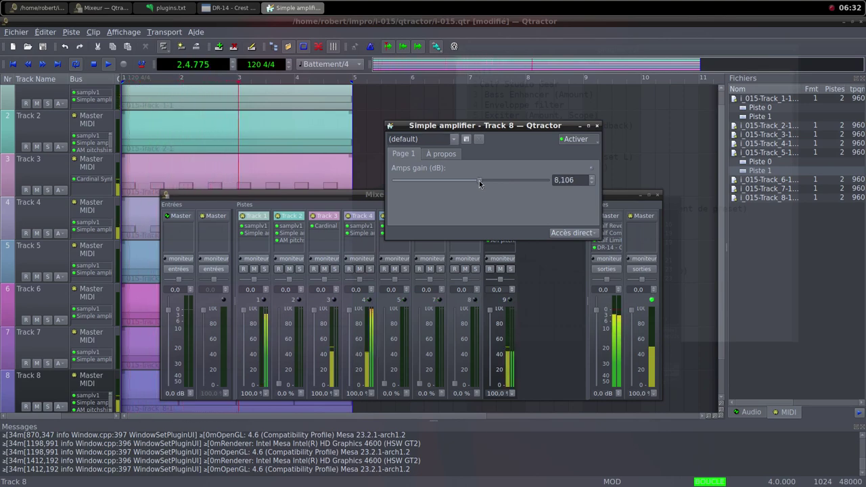
left_click_drag(479, 183, 477, 183)
left_click(597, 127)
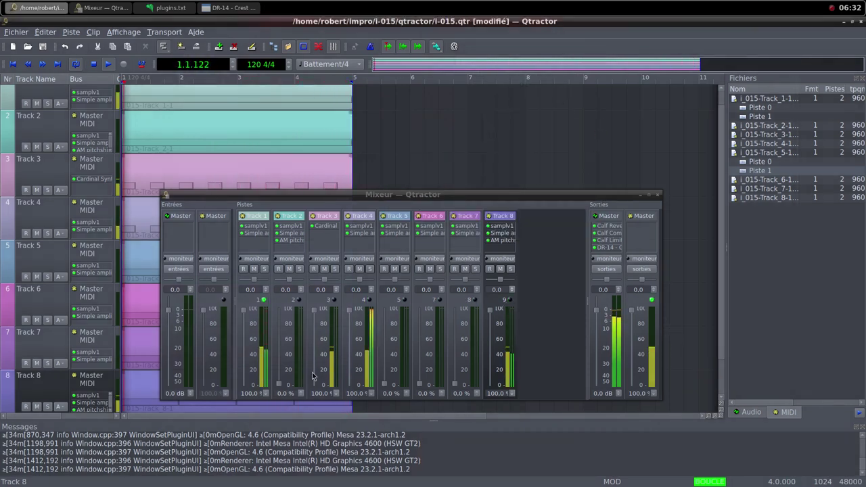
Step: Raise Track 2's volume to about 98.8 % and Track 5's volume to 100 % in the mixer
left_click_drag(279, 385, 301, 311)
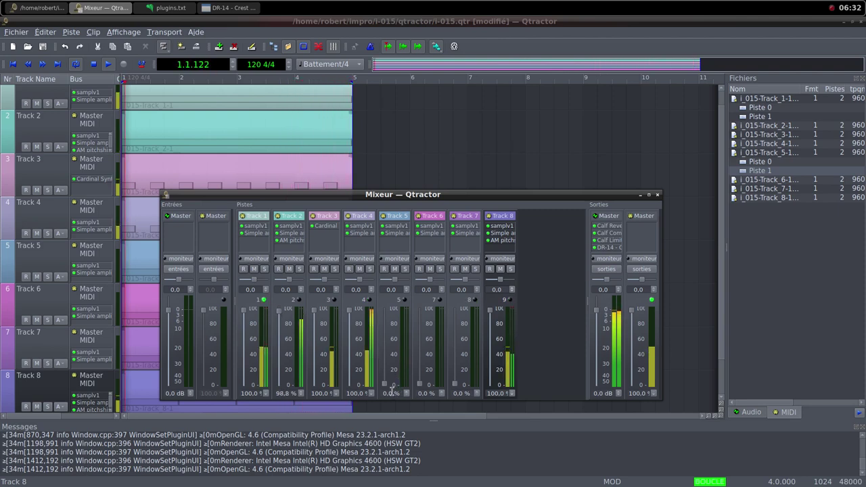
left_click_drag(384, 386, 391, 308)
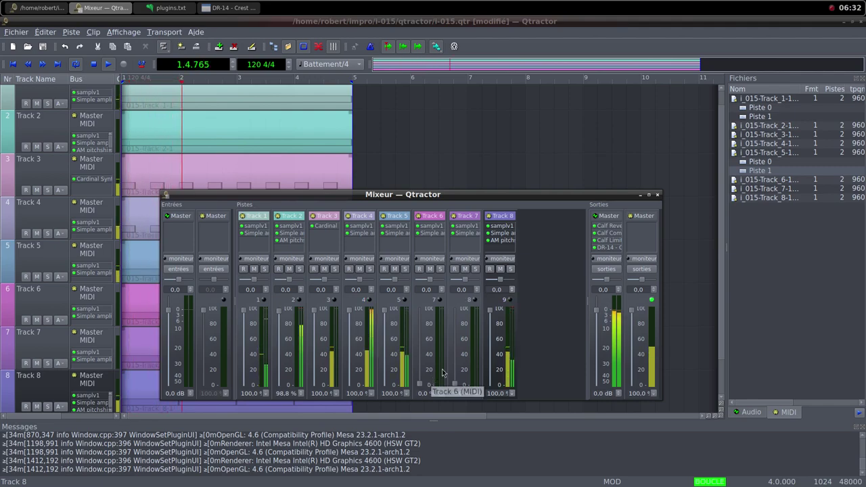
Step: Switch to Firefox and download the Freesound sample "Sax Tenor - E4 - bad-richness" as a WAV into the samples folder, dismissing the donation request
middle_click(542, 5)
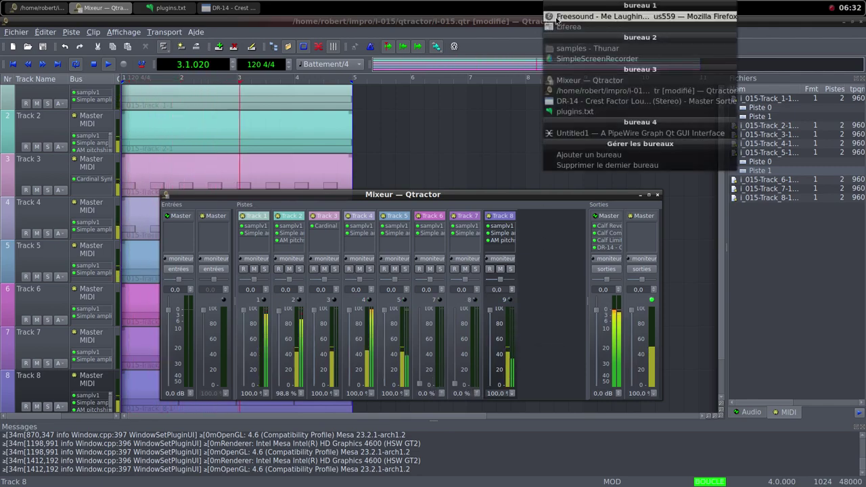
left_click(588, 19)
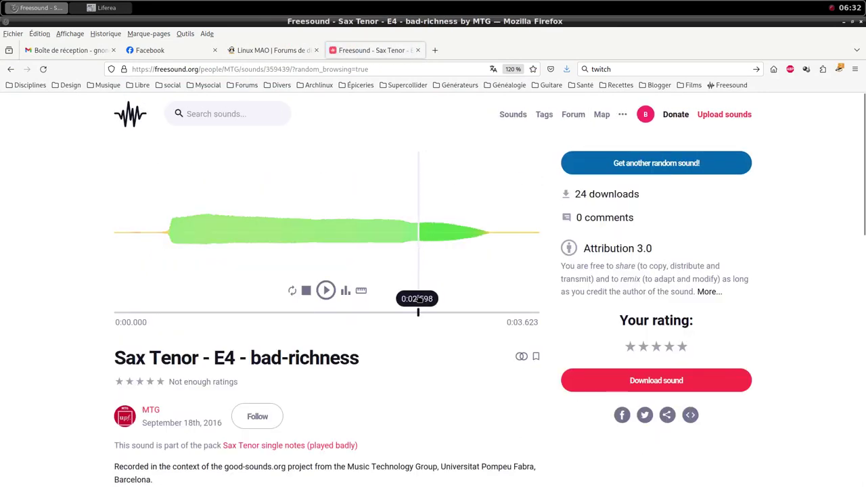
scroll(419, 369, "down", 2)
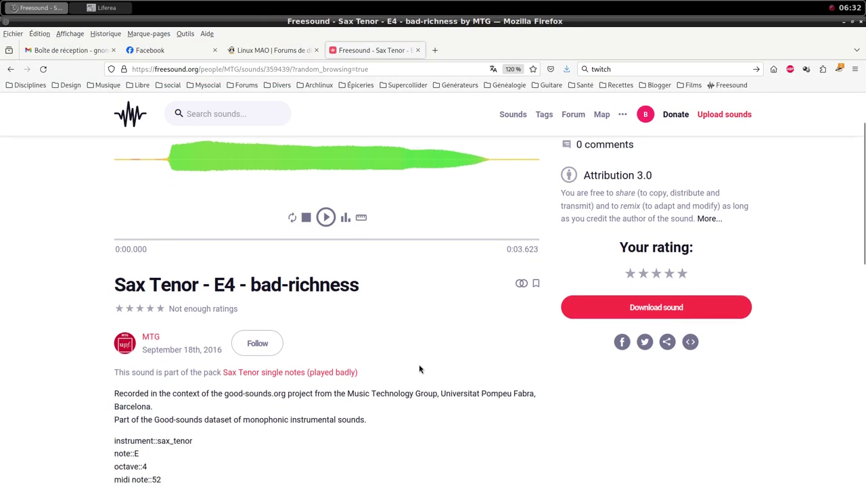
left_click(637, 310)
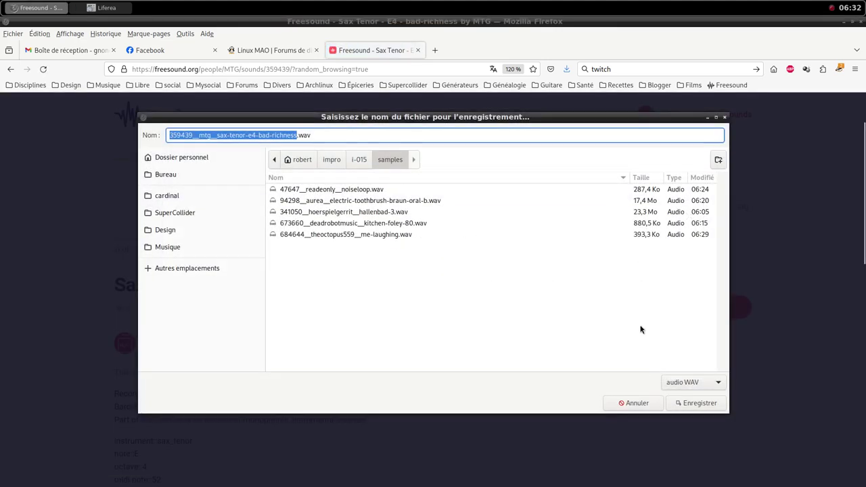
left_click(703, 406)
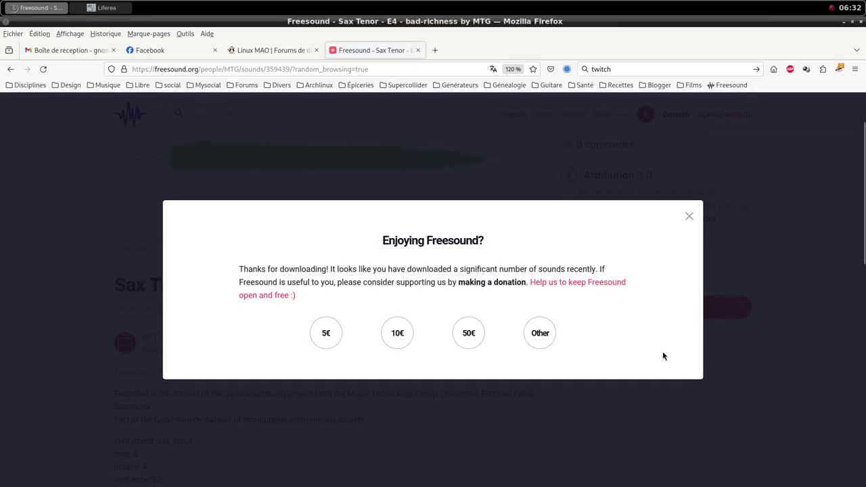
left_click(688, 217)
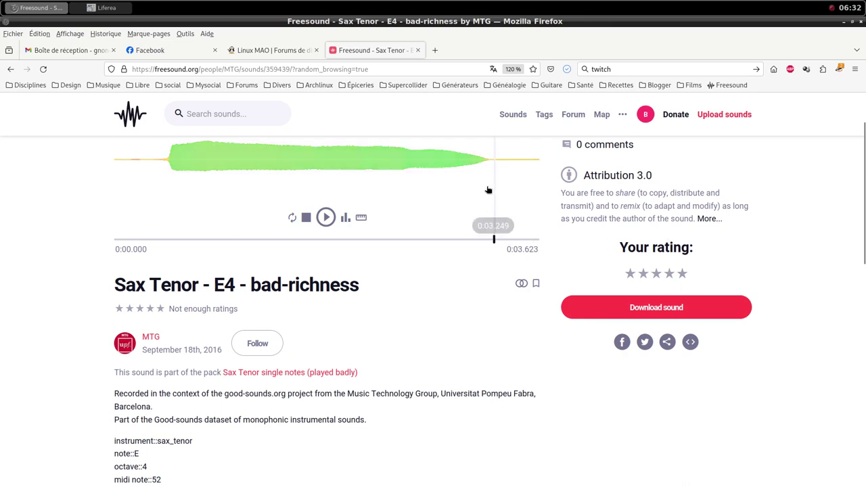
Step: Return to the Qtractor mixer and start a new MIDI track named Track 9 with the samplv1 plugin
left_click(441, 7)
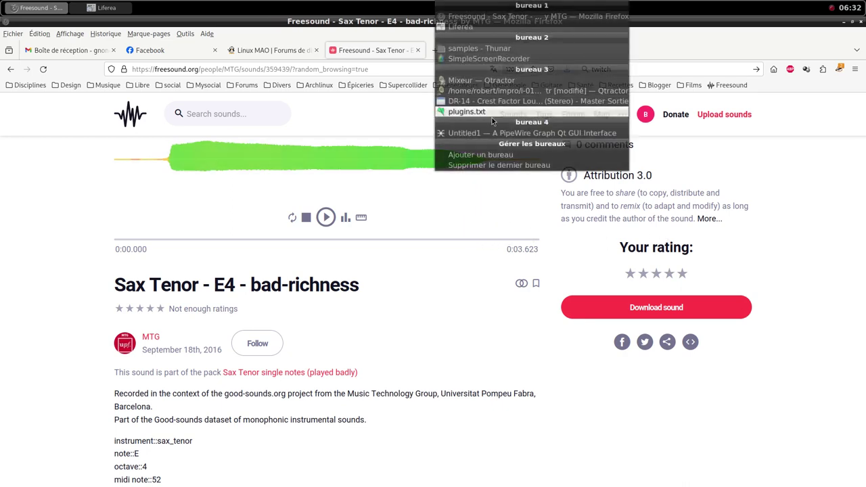
left_click(487, 80)
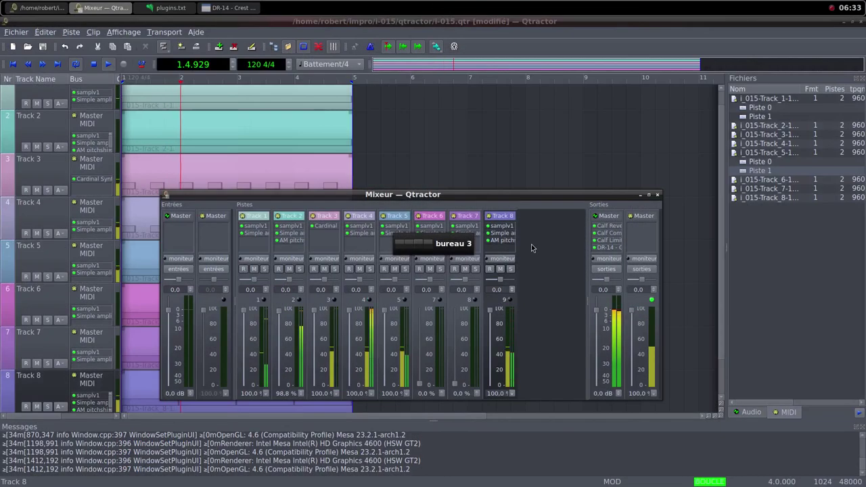
right_click(531, 244)
left_click(545, 259)
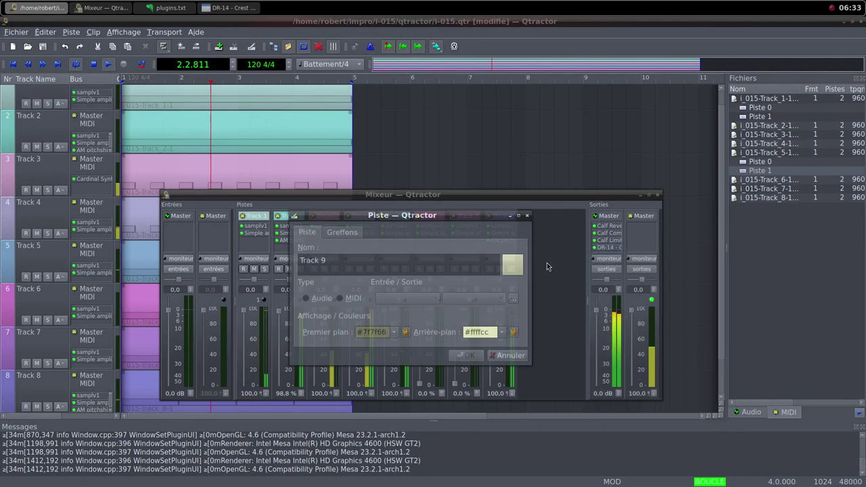
left_click(343, 302)
left_click(340, 234)
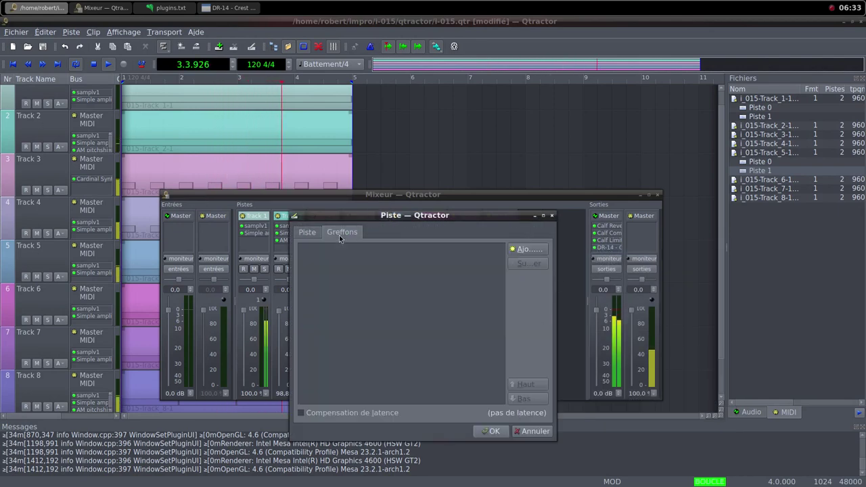
left_click(523, 250)
type("sam")
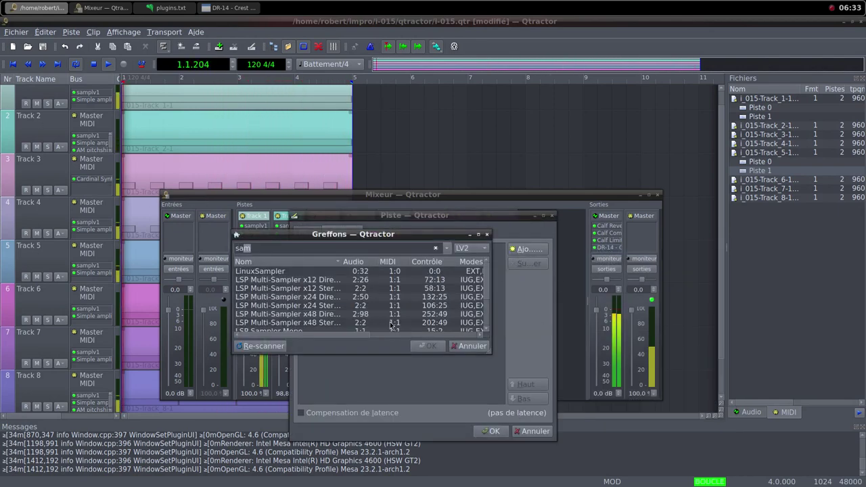
scroll(318, 319, "down", 2)
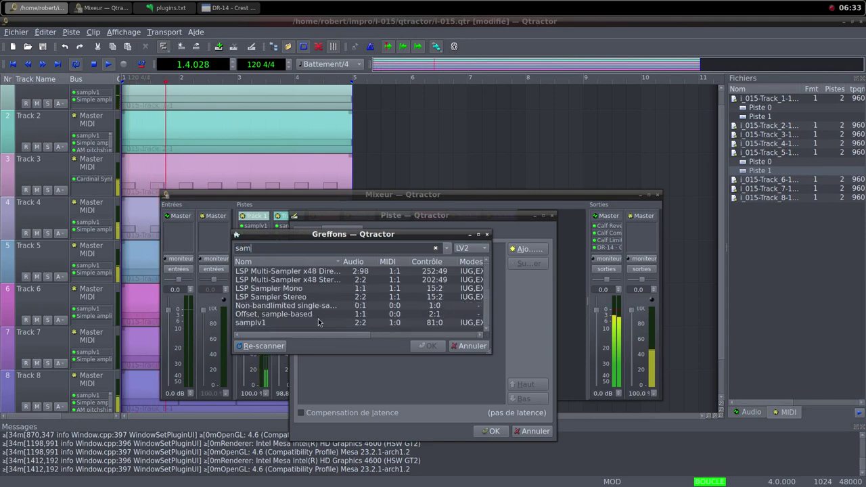
double_click(274, 322)
Step: Load 359439__mtg__sax-tenor-e4-bad-richness.wav into Track 9's samplv1, set the DCA and OUT volumes to 100, and close the plugin window
double_click(297, 194)
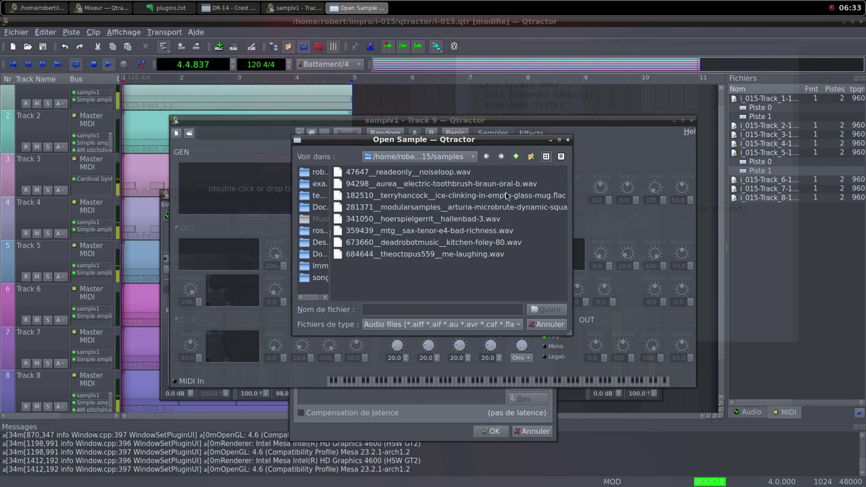
left_click(512, 232)
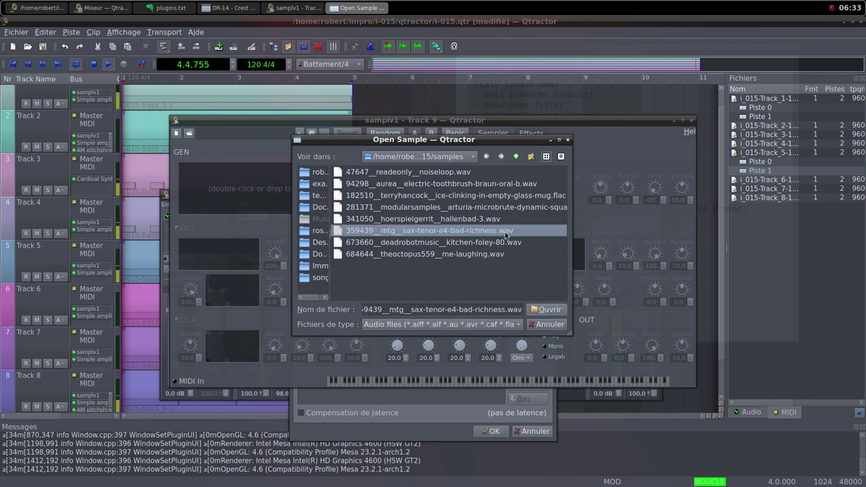
left_click(547, 309)
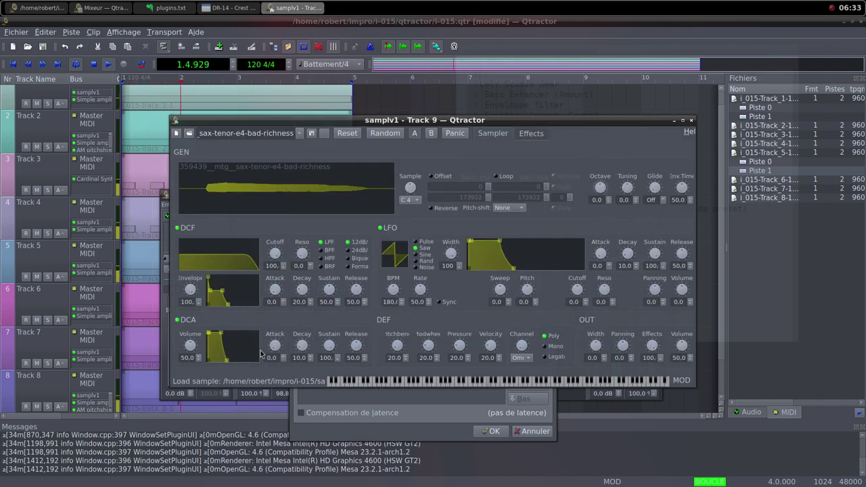
left_click_drag(194, 352, 201, 380)
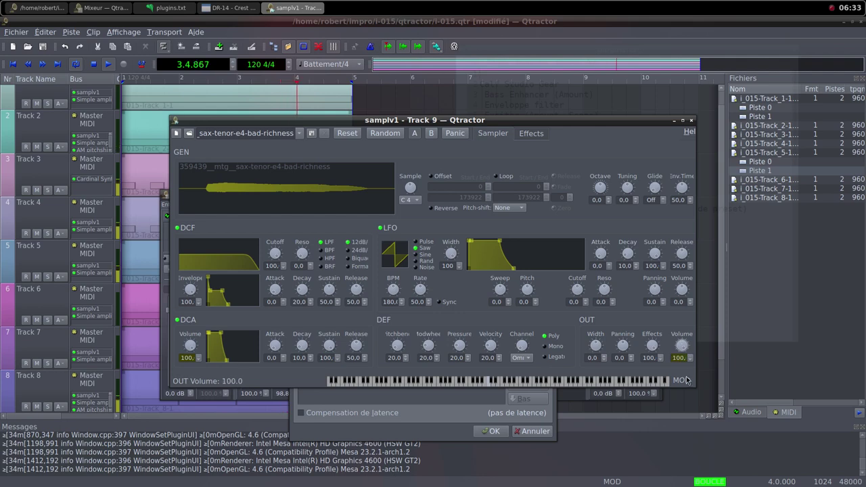
left_click(691, 121)
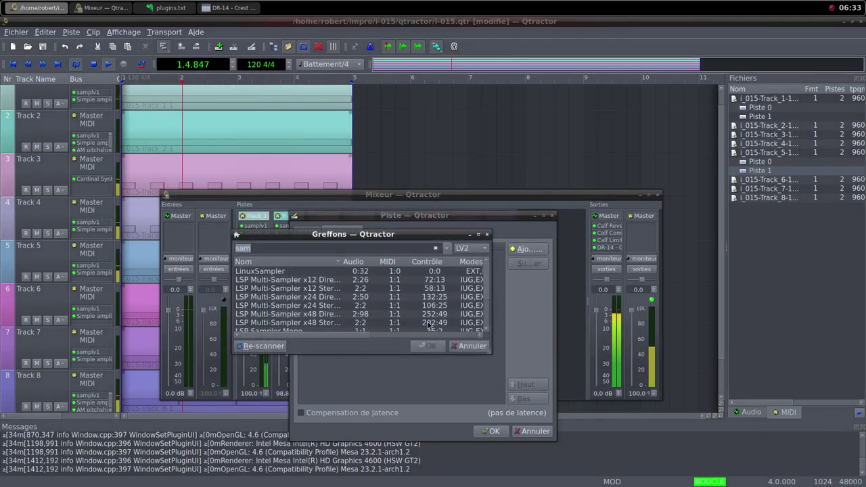
Step: Add a Simple amplifier at its default gain to Track 9, confirm the track, and lower its mixer volume to 0 %
type("si")
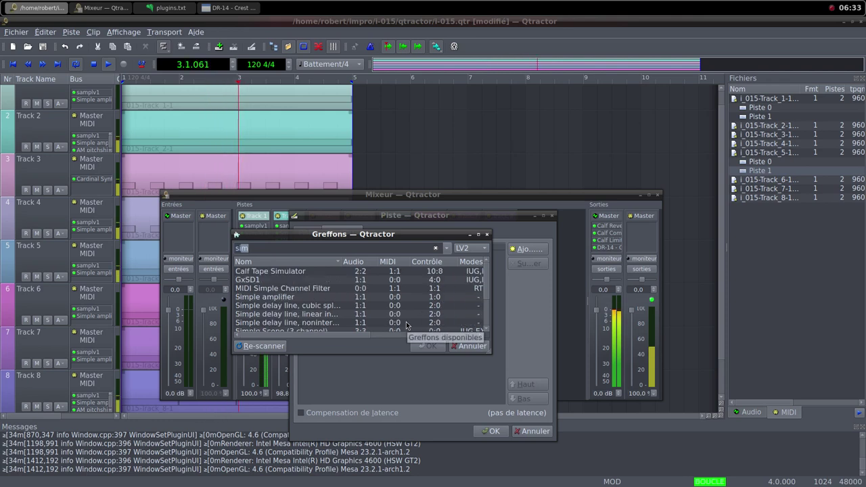
double_click(308, 298)
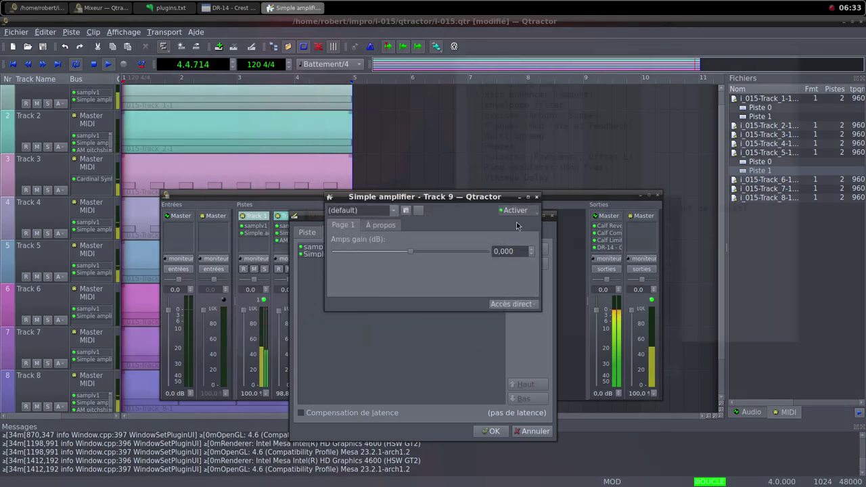
left_click(536, 197)
key("Return")
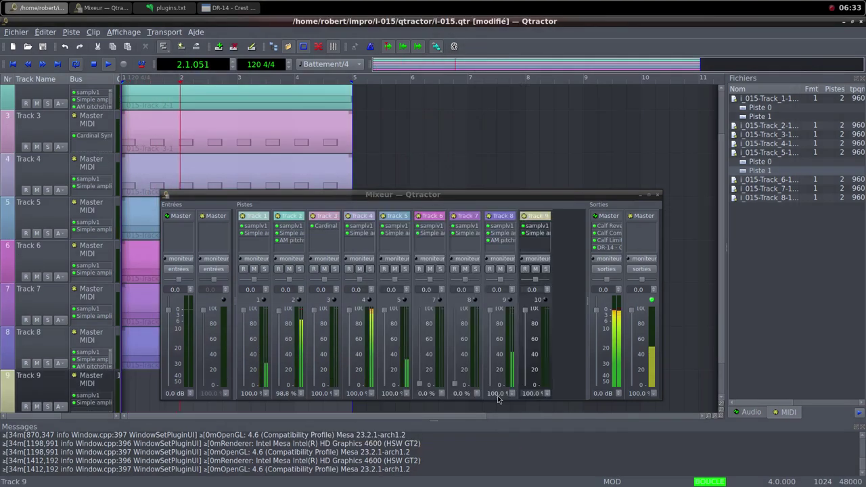
left_click_drag(524, 311, 525, 389)
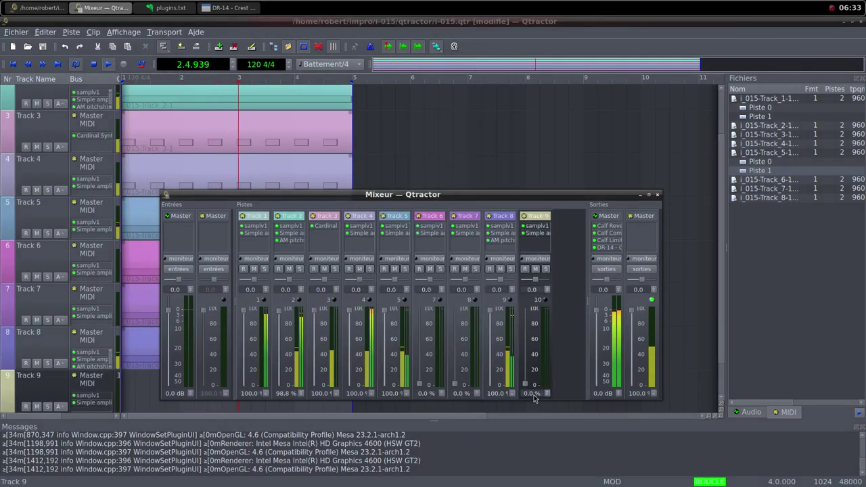
right_click(158, 215)
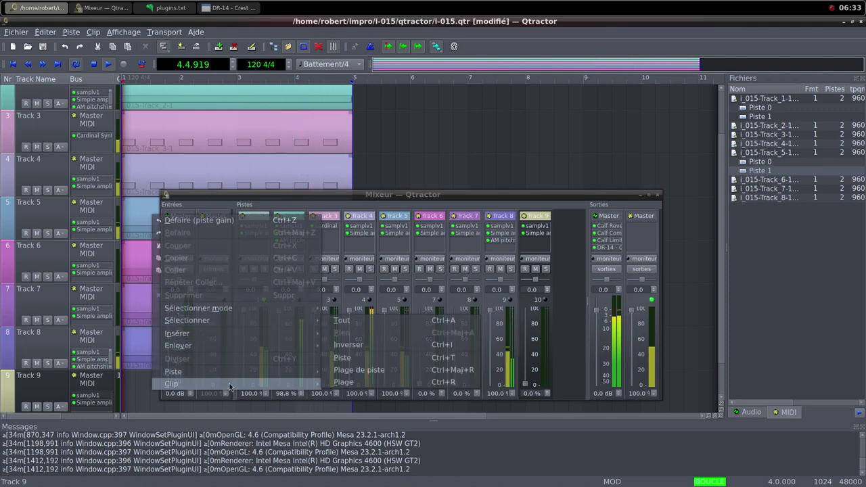
mouse_move(310, 383)
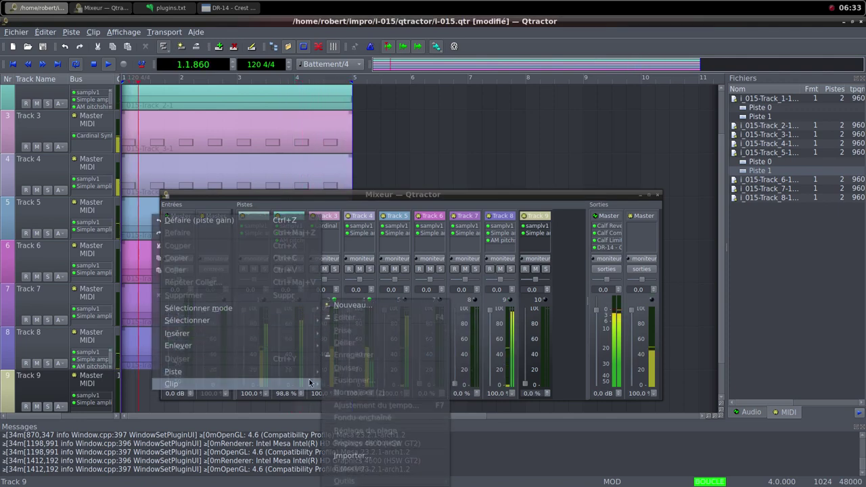
left_click(359, 308)
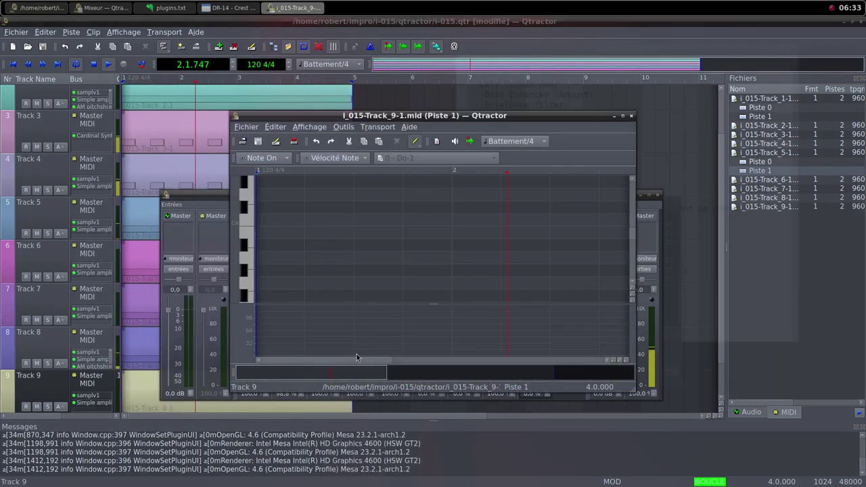
left_click(623, 116)
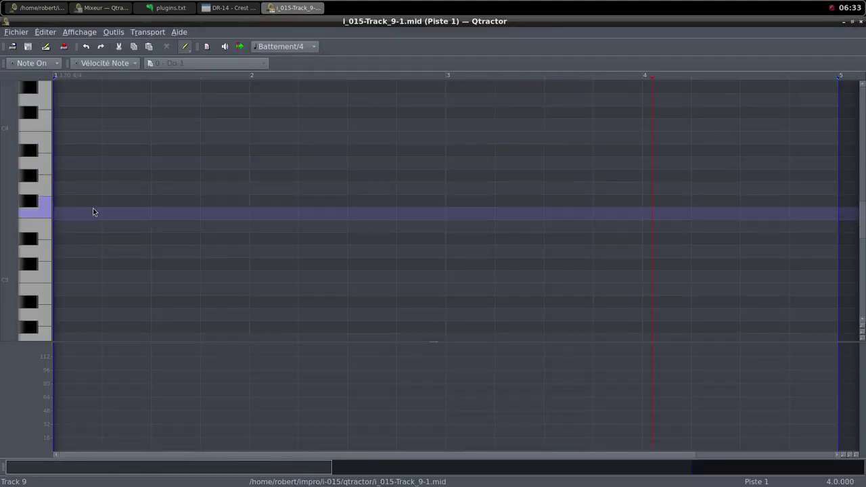
left_click(64, 126)
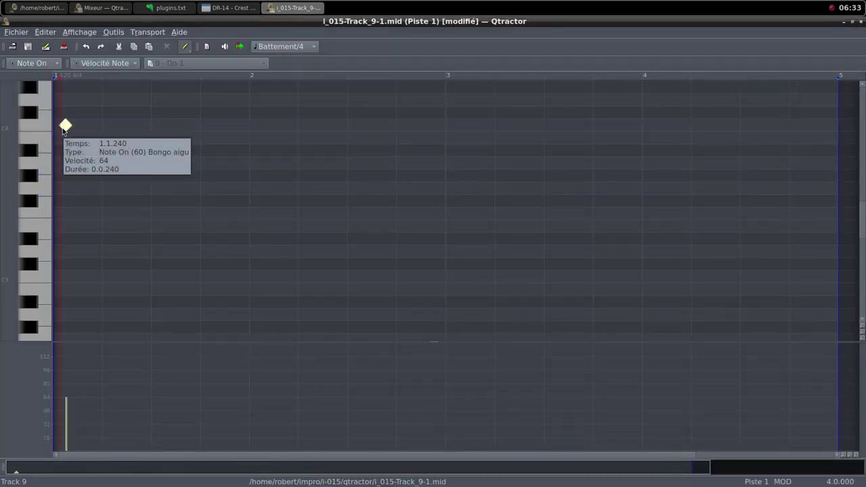
key("space")
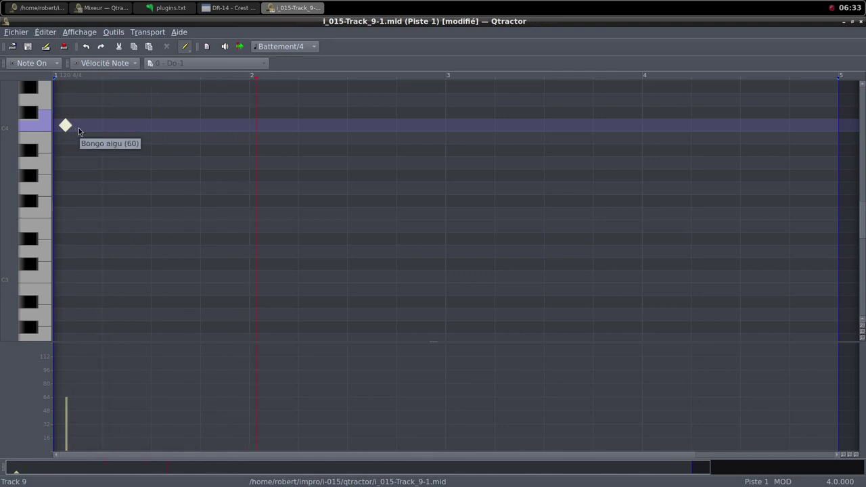
left_click(107, 125)
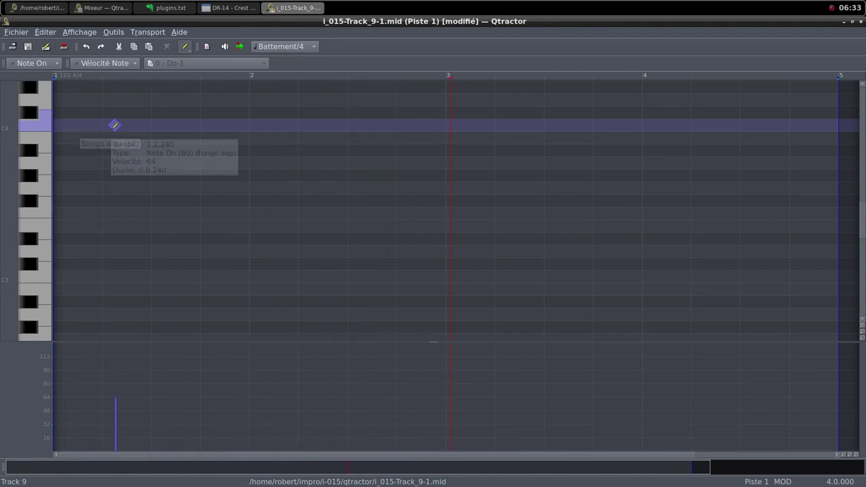
left_click(103, 127)
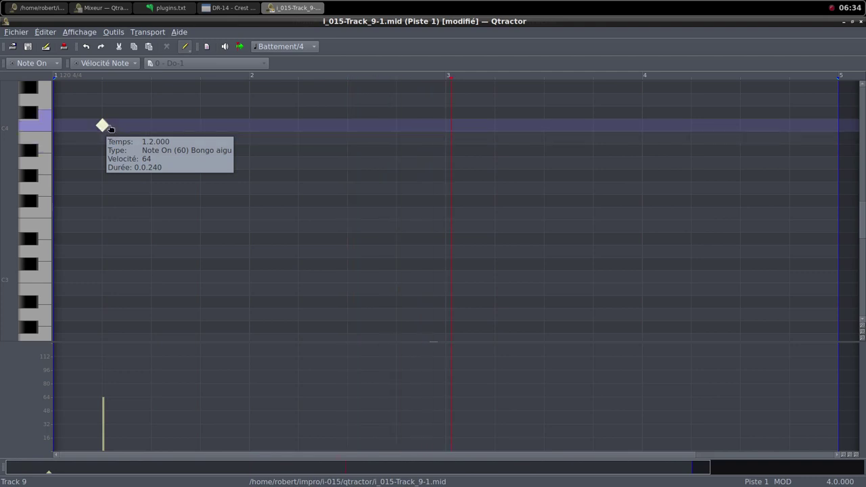
left_click(107, 131)
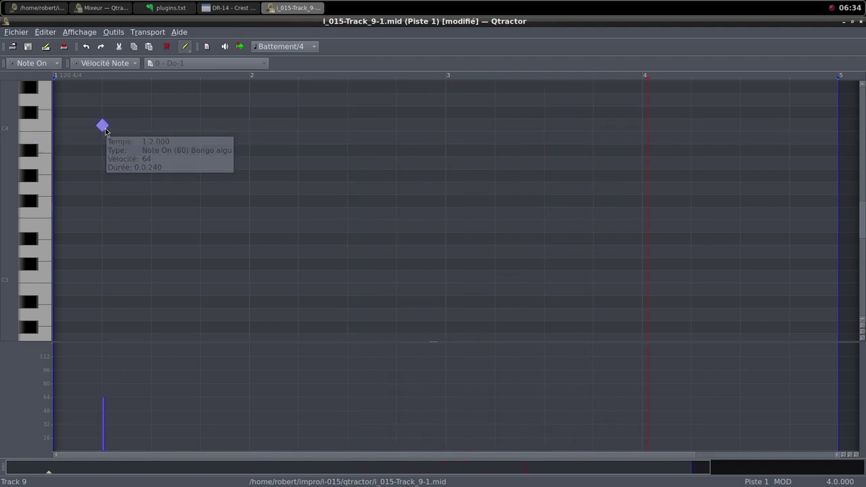
left_click(860, 22)
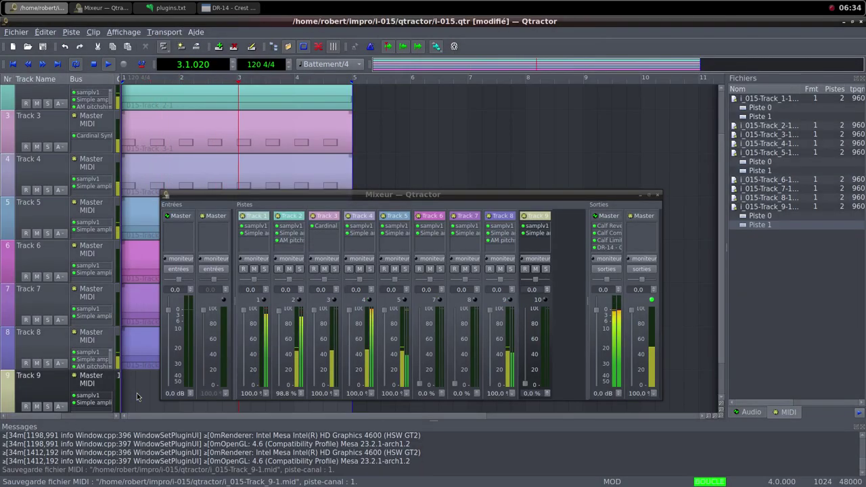
Step: Try a short note near the start of a new MIDI clip on Track 9, remove it, and close the clip editor
right_click(137, 395)
mouse_move(152, 386)
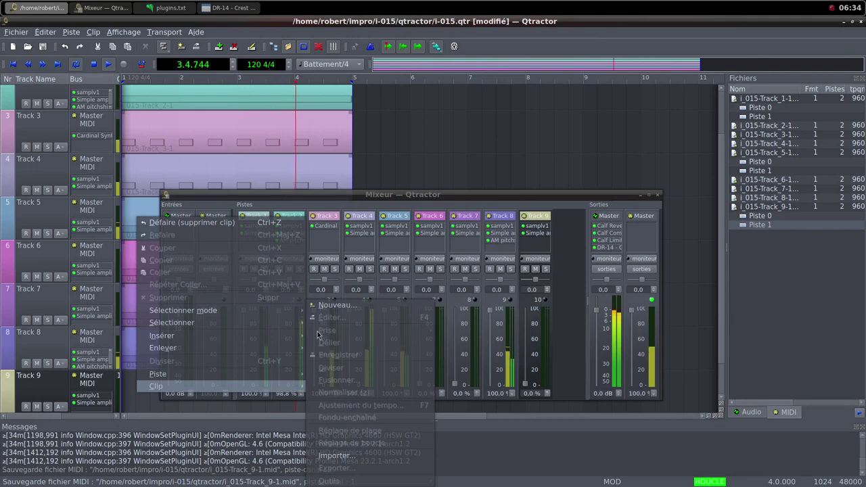
left_click(344, 305)
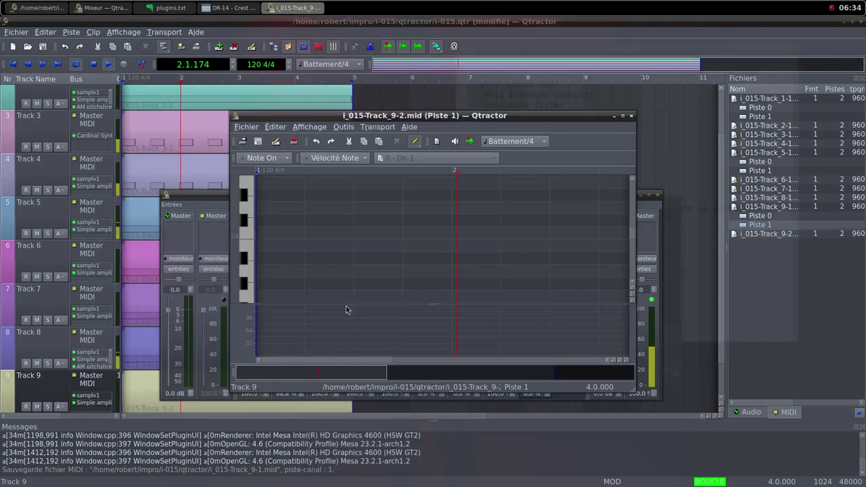
left_click(268, 222)
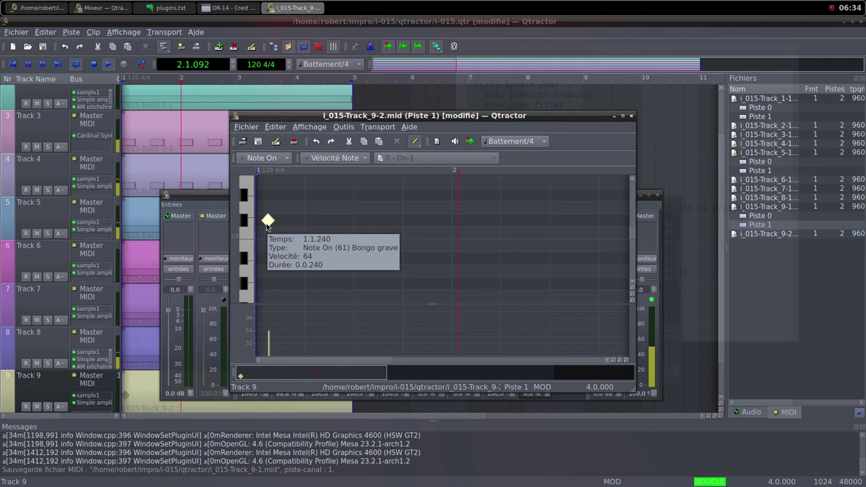
left_click(269, 223)
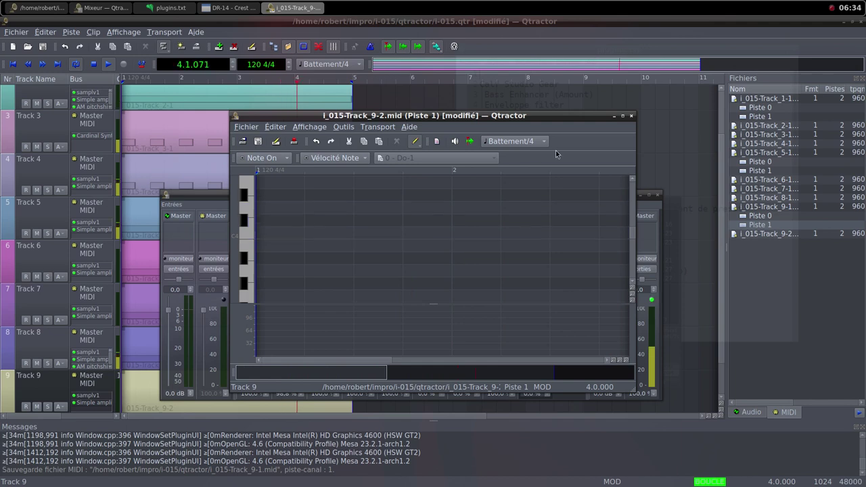
left_click(623, 117)
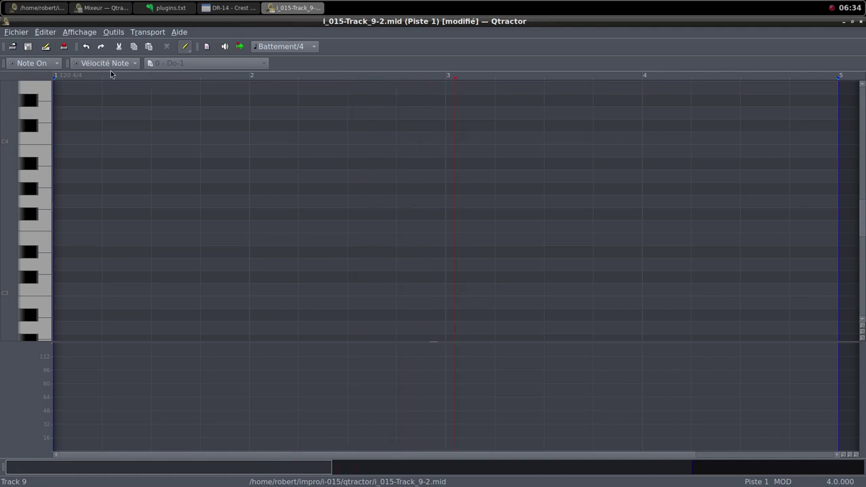
right_click(94, 184)
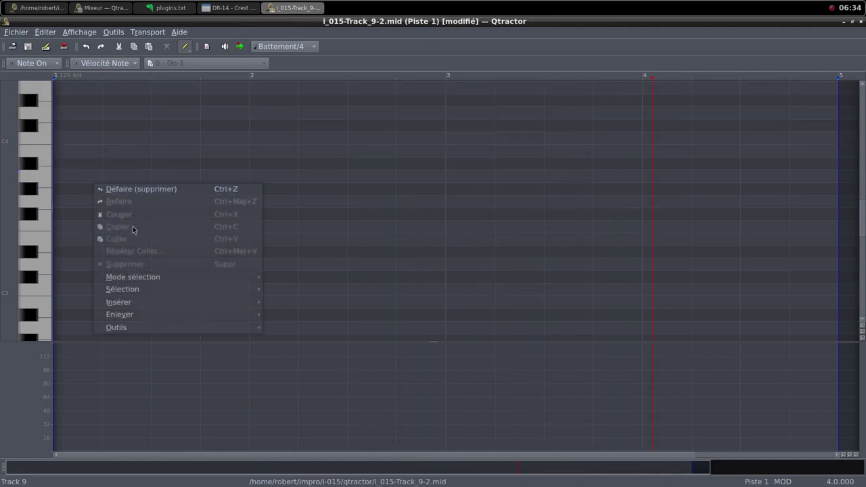
mouse_move(165, 283)
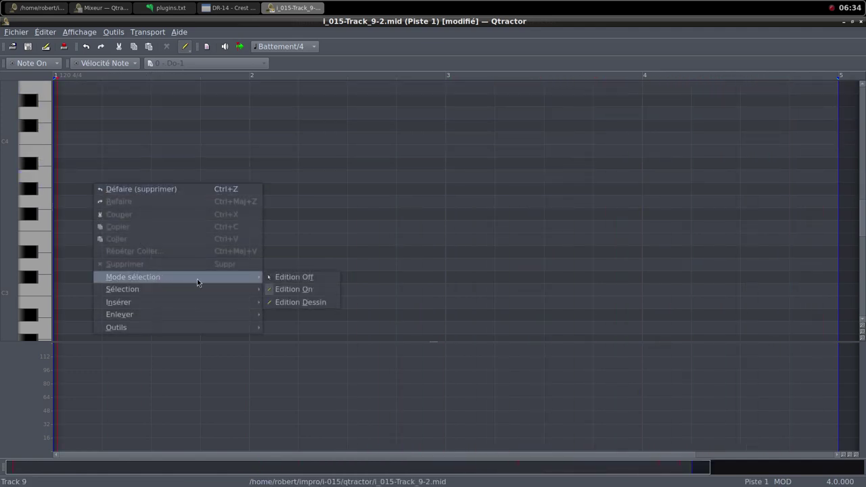
mouse_move(198, 289)
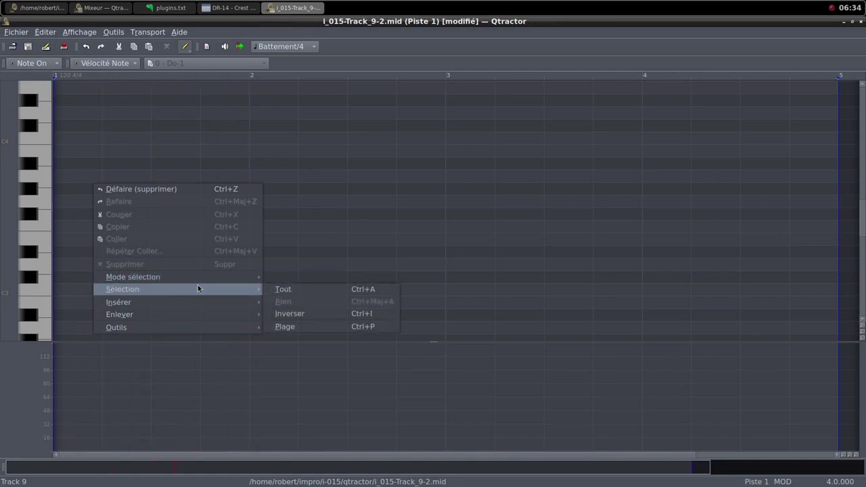
mouse_move(206, 322)
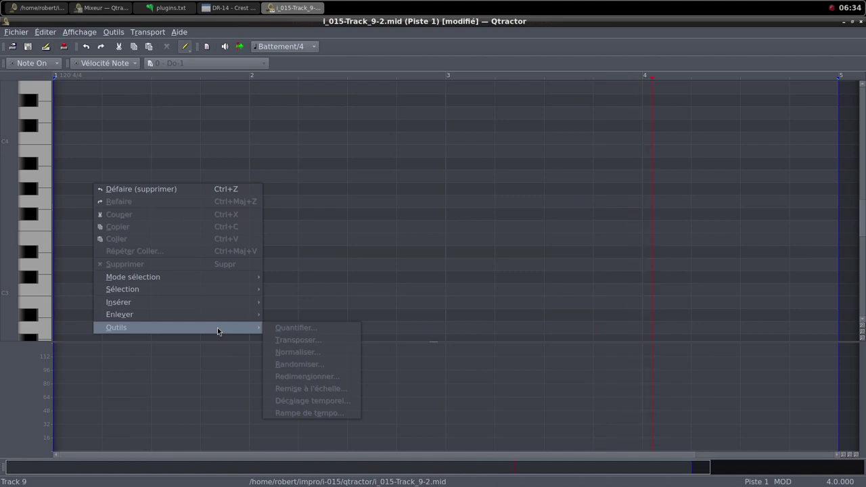
left_click(861, 22)
left_click(860, 22)
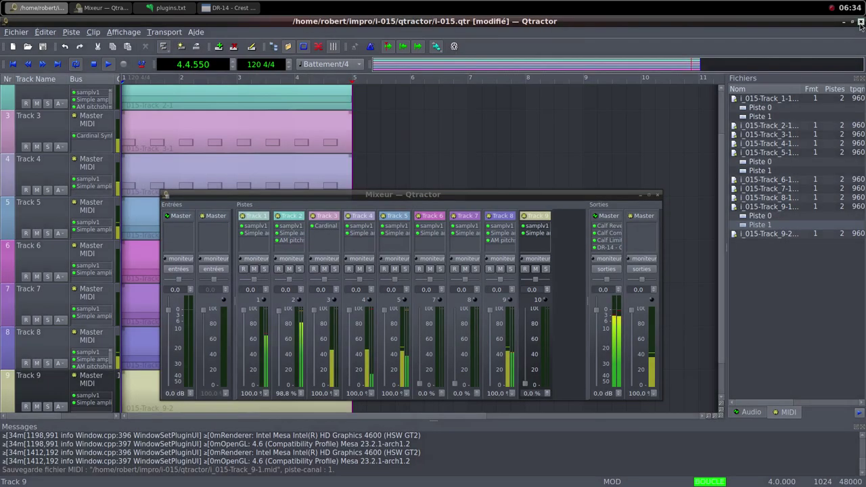
Step: Delete Track 9 from the session and confirm its removal
right_click(37, 389)
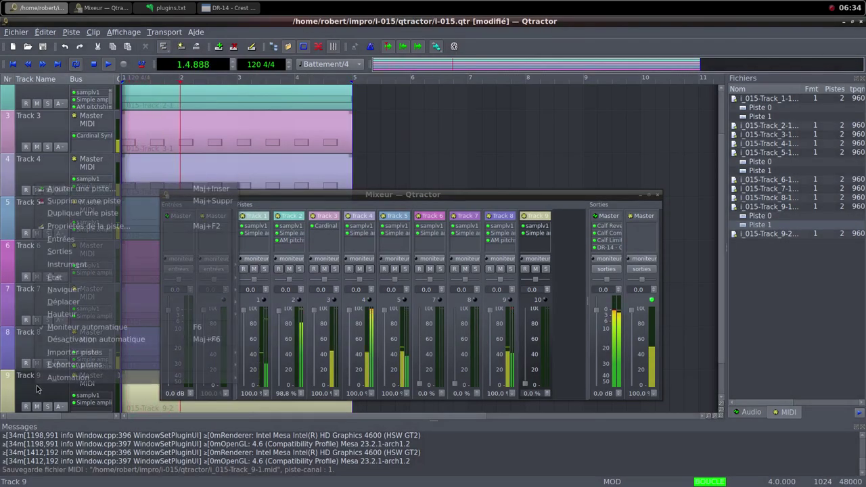
left_click(105, 201)
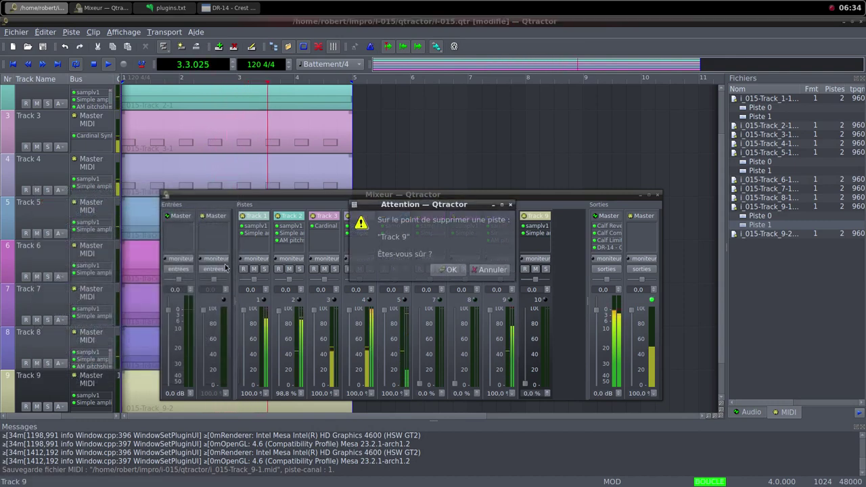
left_click(461, 270)
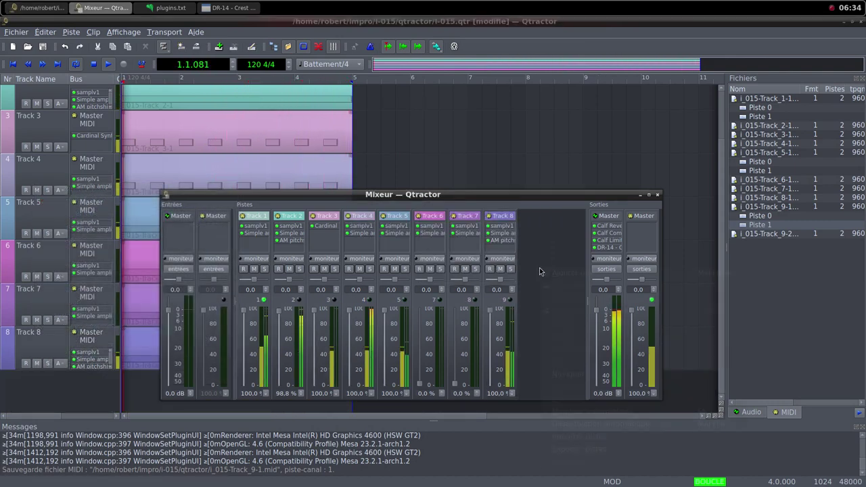
Step: Start a new MIDI track named Track 9 from the mixer and add the samplv1 plugin to it
left_click(541, 272)
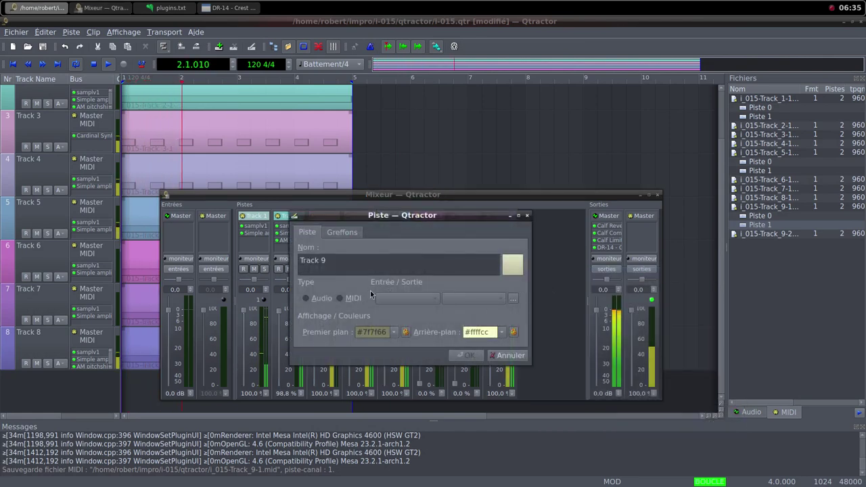
left_click(345, 298)
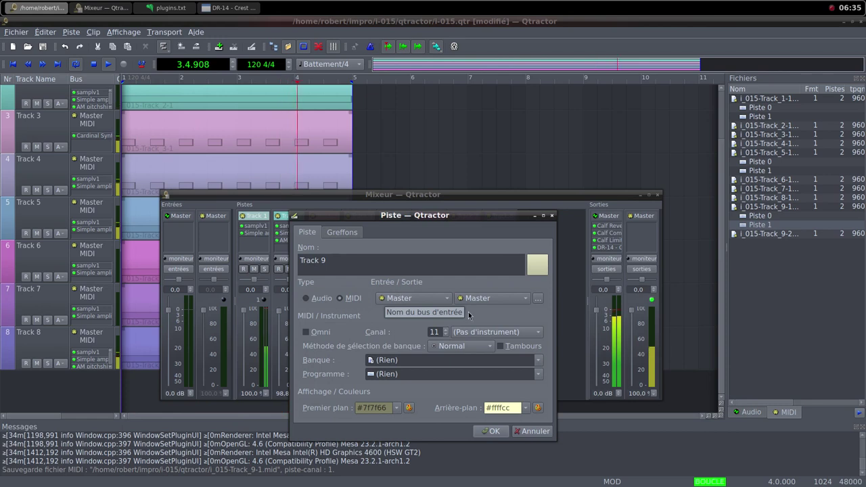
left_click(342, 232)
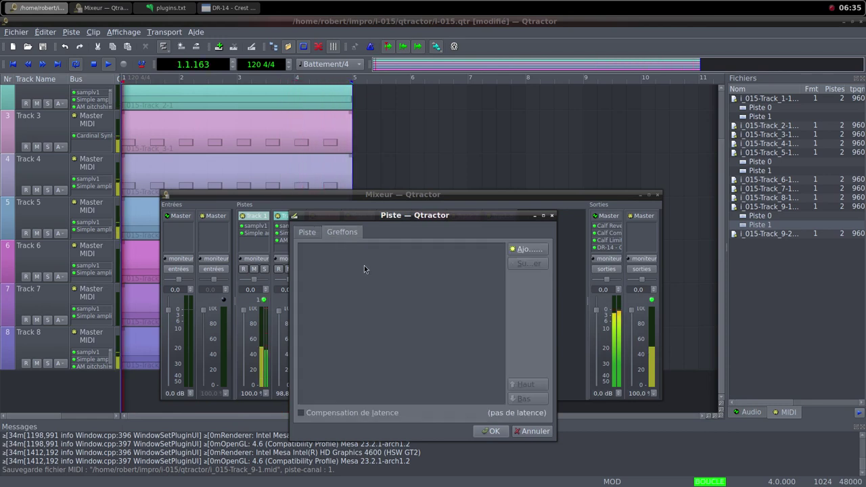
left_click(527, 249)
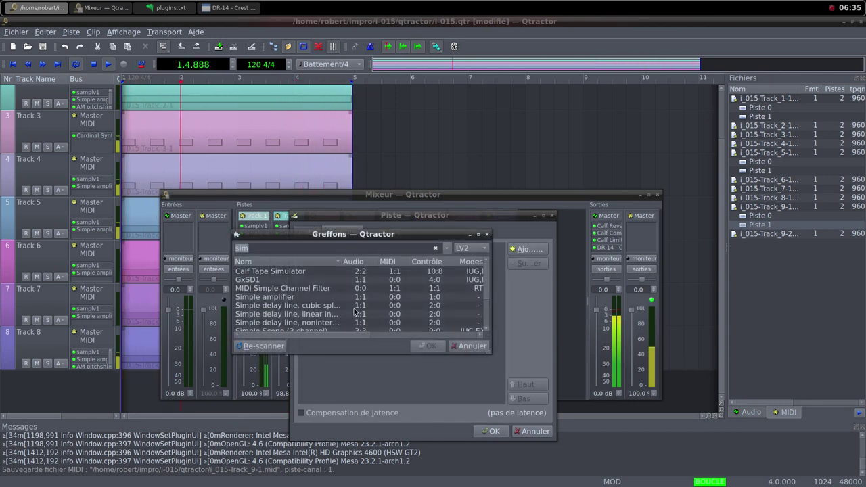
type("s")
scroll(325, 314, "down", 2)
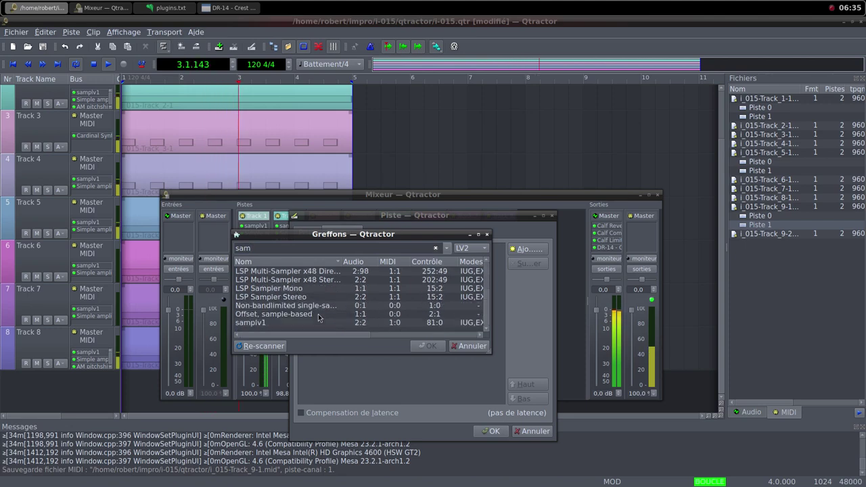
double_click(283, 324)
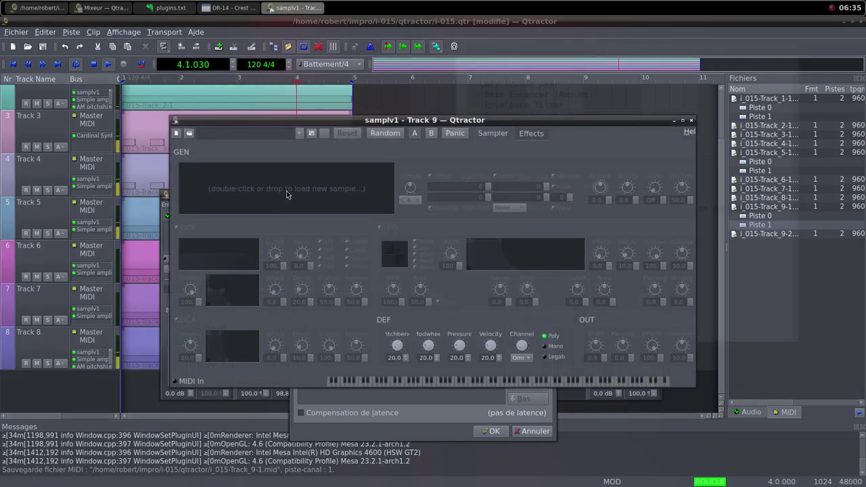
Step: Load 359439__mtg__sax-tenor-e4-bad-richness.wav into the new Track 9's samplv1, set the DCA and OUT volumes to 100, and close the plugin window
double_click(286, 192)
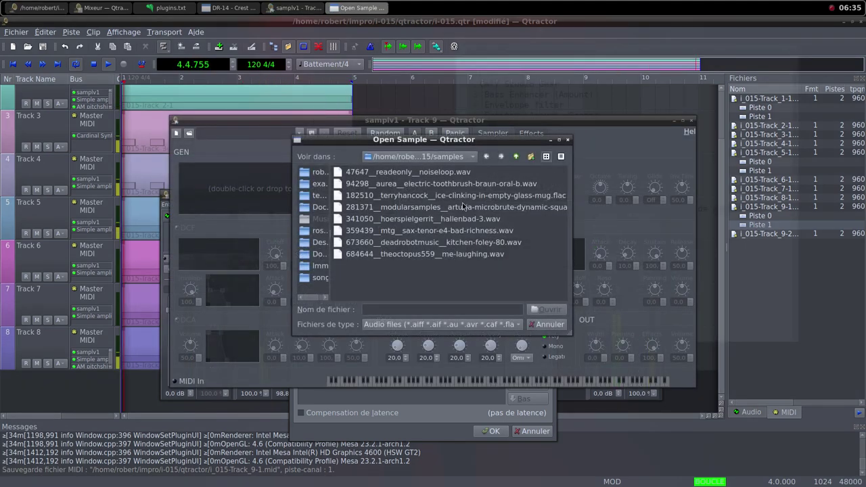
left_click(481, 231)
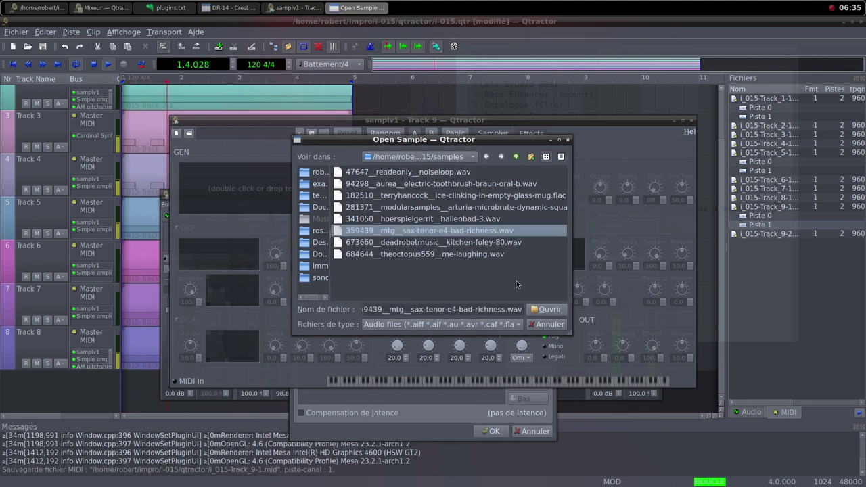
left_click(546, 310)
left_click_drag(196, 343, 198, 363)
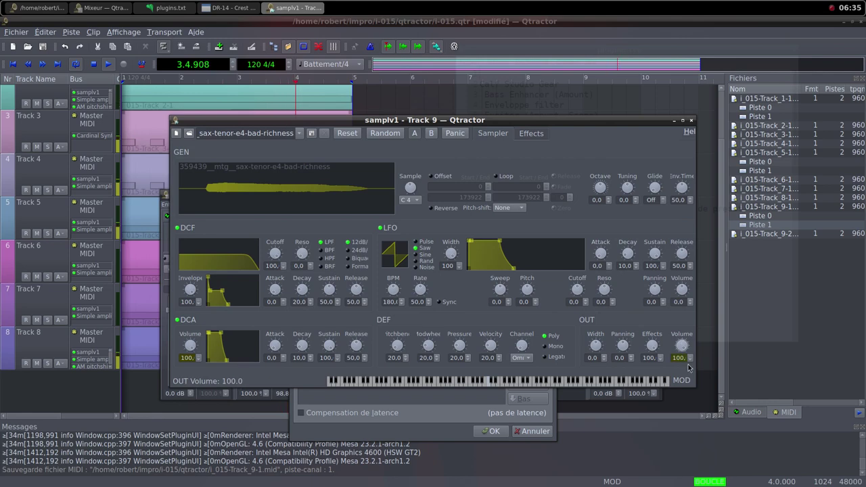
left_click(691, 122)
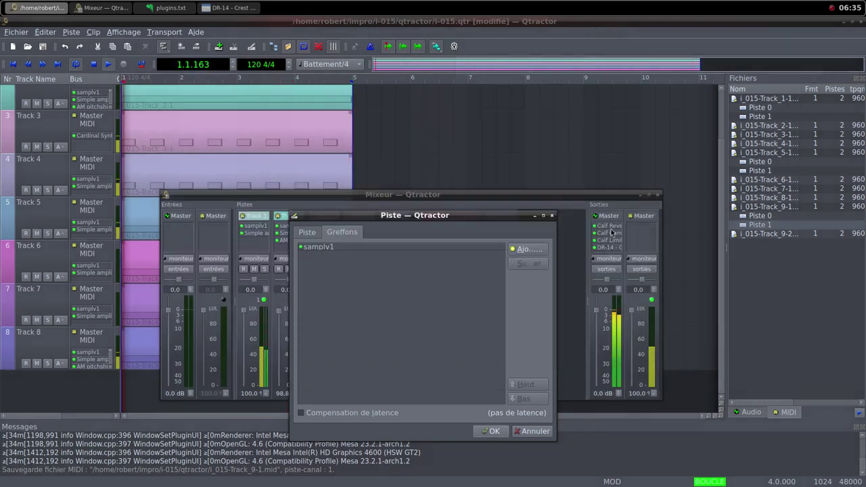
Step: Add a Simple amplifier at its default gain to the new Track 9, confirm the track, and lower its mixer volume to 0 %
left_click(521, 250)
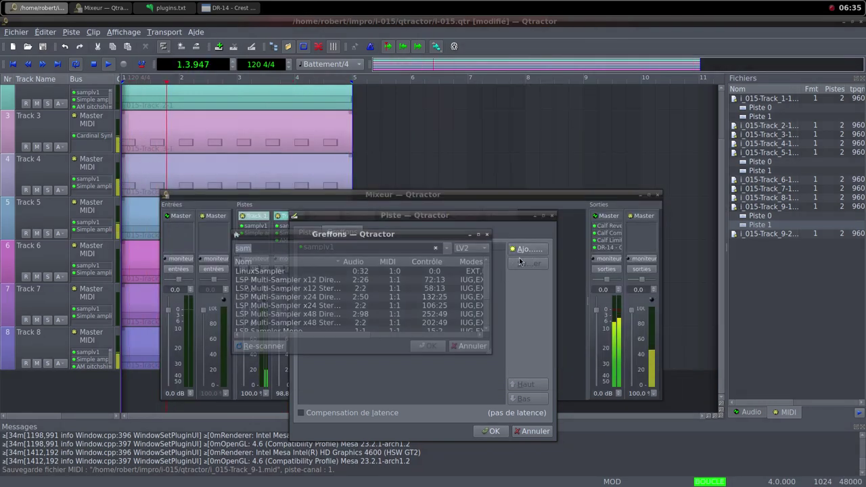
type("s")
double_click(297, 298)
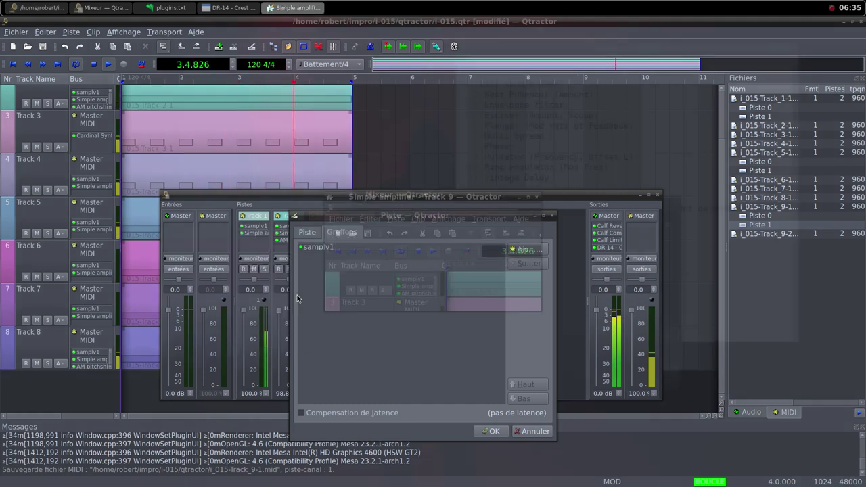
left_click(533, 196)
left_click(491, 431)
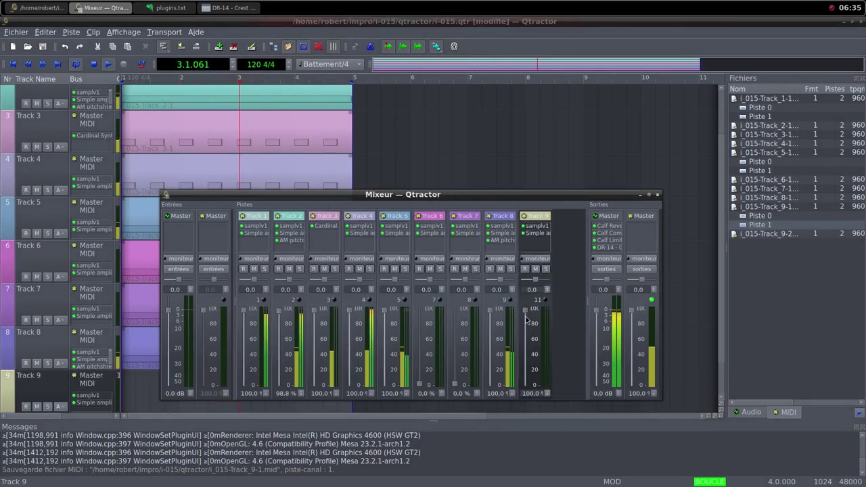
Step: Create a new MIDI clip at the start of Track 9 and maximize its editor
right_click(140, 388)
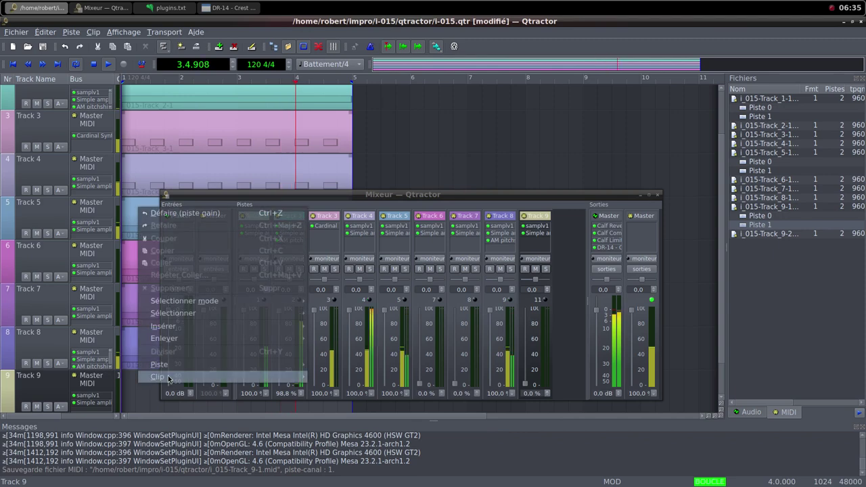
mouse_move(159, 376)
left_click(341, 309)
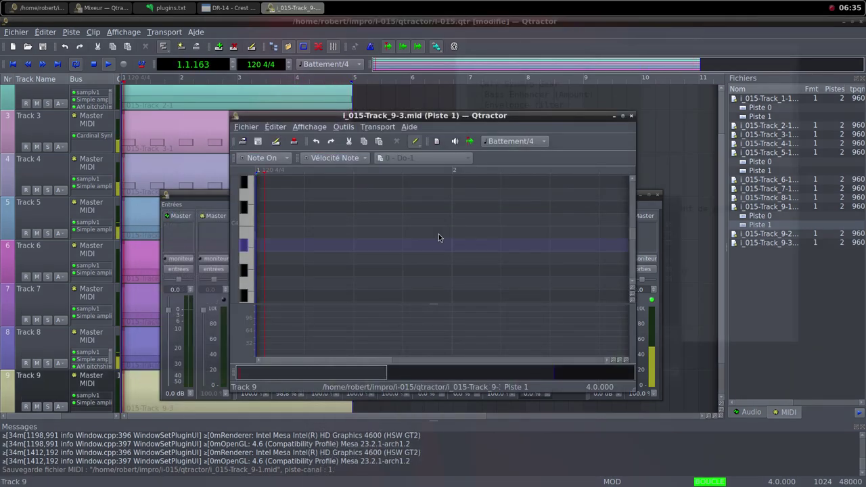
left_click(622, 117)
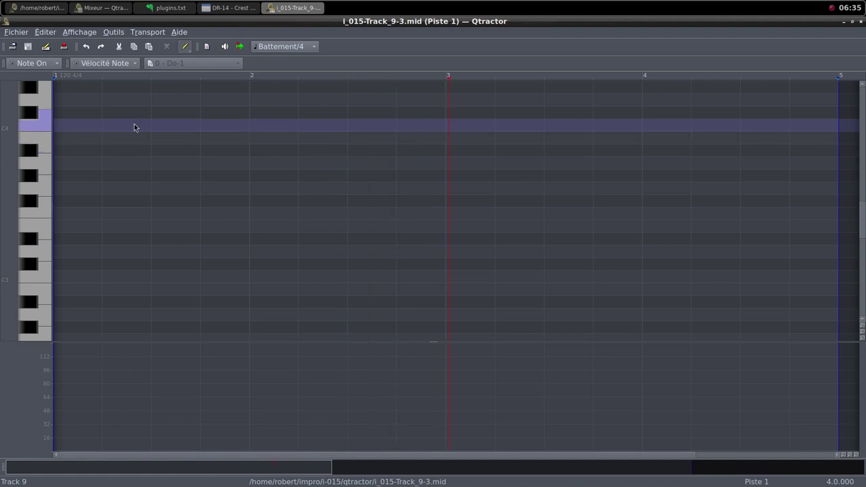
Step: Draw one-beat C4 notes on beats 2 and 4 of all four bars in the Track 9 clip, and close the editor
left_click_drag(119, 129, 446, 127)
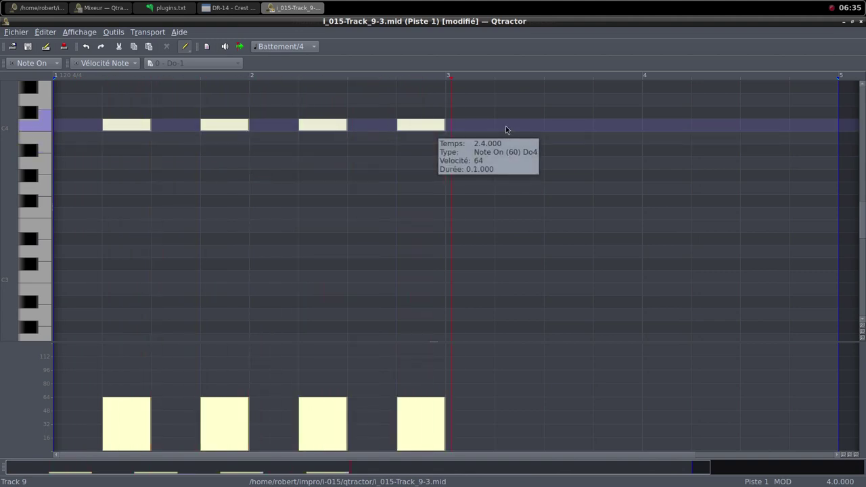
left_click_drag(505, 128, 544, 127)
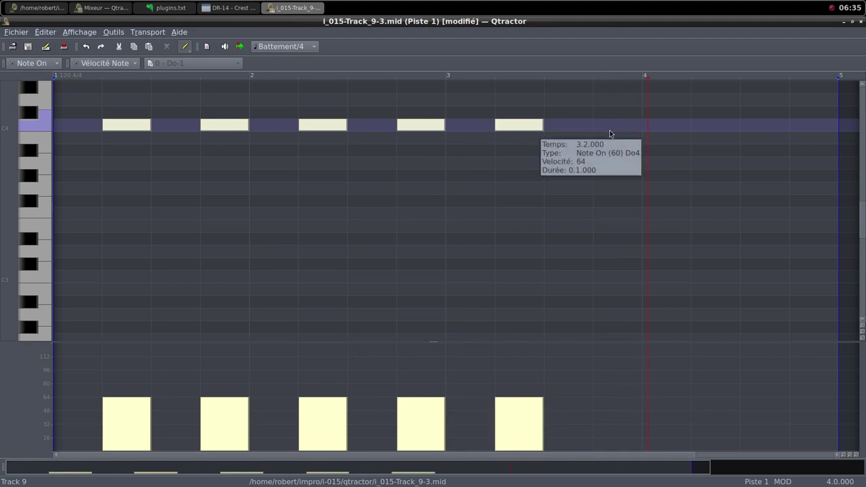
left_click_drag(598, 128, 641, 127)
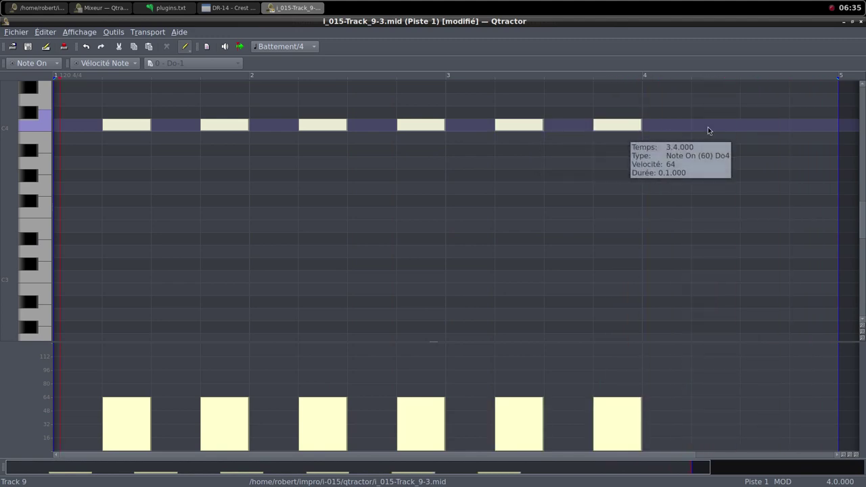
left_click_drag(702, 124, 739, 125)
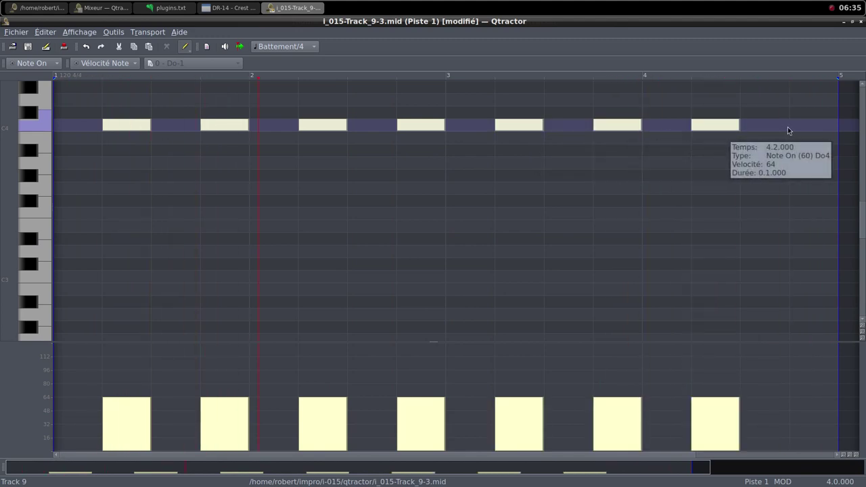
left_click_drag(793, 125, 832, 125)
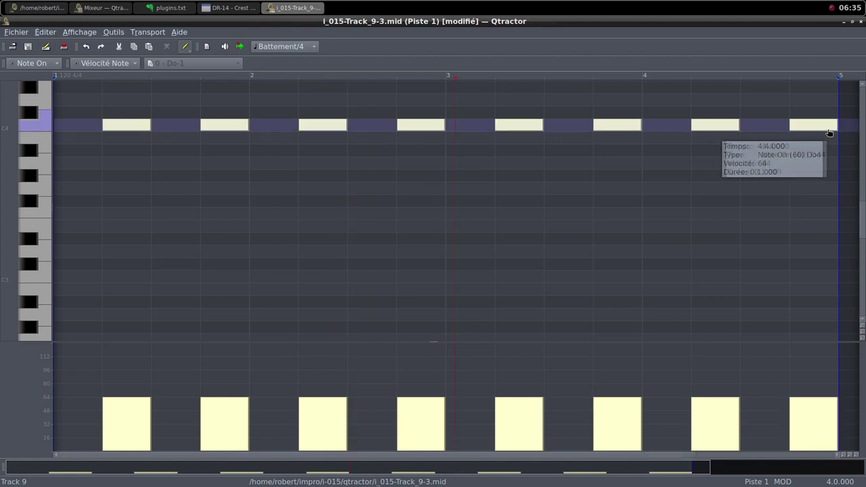
left_click(853, 23)
left_click(631, 116)
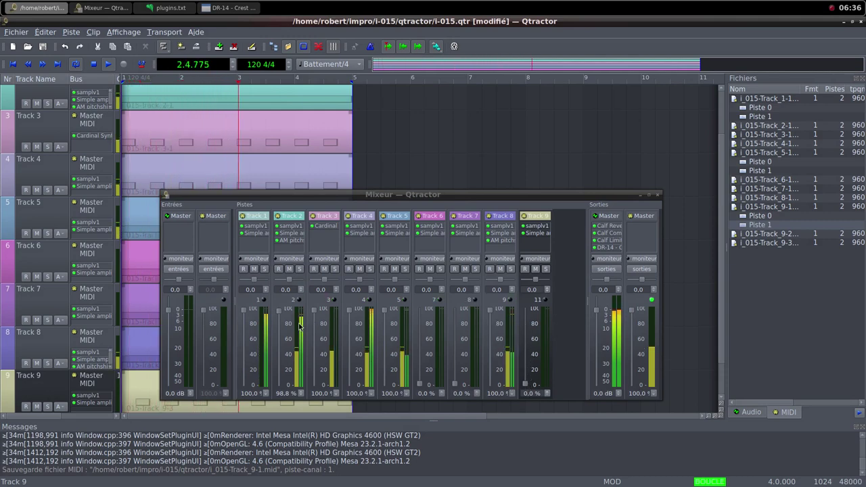
Step: Lower the mixer volumes of Tracks 5, 4 and 2 to 0 %
left_click_drag(383, 313, 386, 392)
left_click_drag(346, 317, 351, 393)
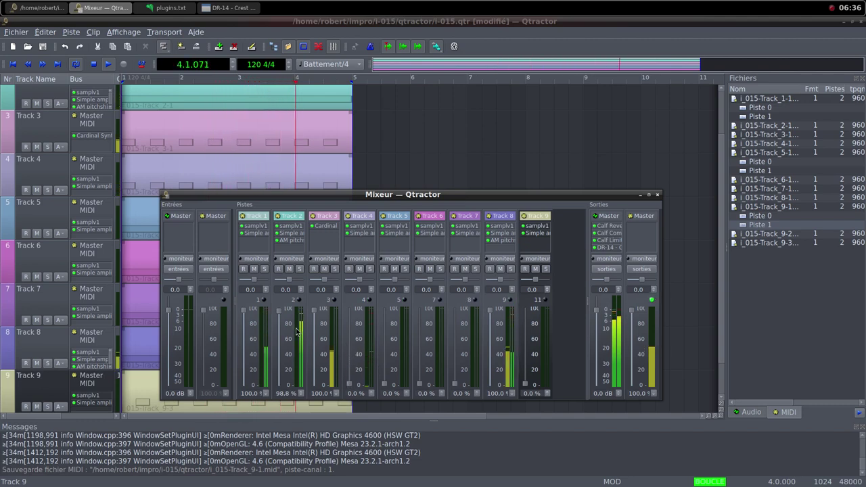
left_click_drag(282, 316, 287, 388)
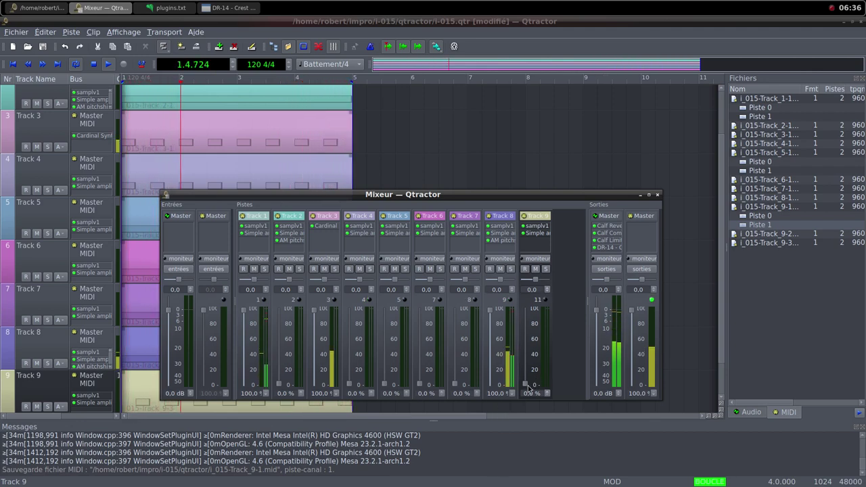
Step: Raise Track 9's mixer volume to 100 %, set its Simple amplifier gain to 18.074 dB, and close the amplifier window
left_click_drag(525, 385, 525, 318)
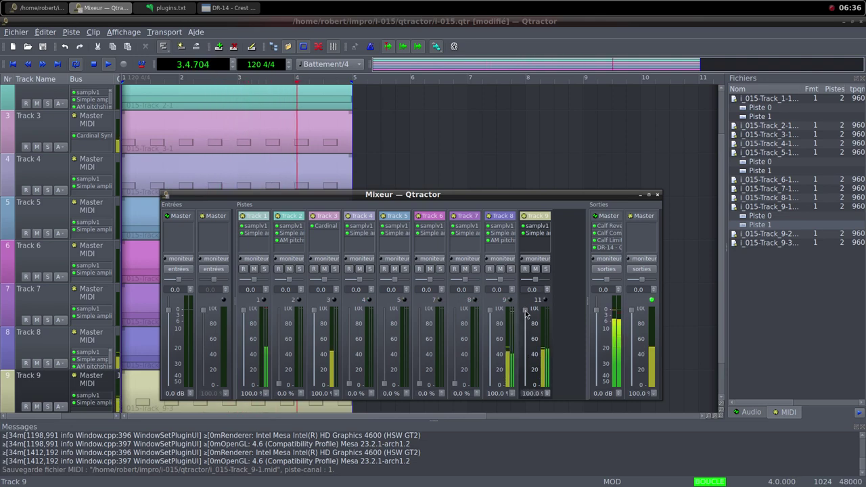
double_click(534, 234)
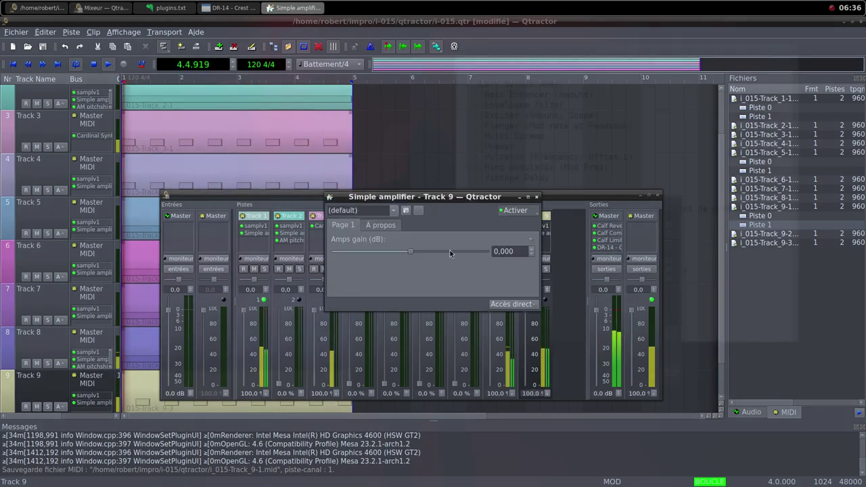
left_click_drag(421, 198, 443, 155)
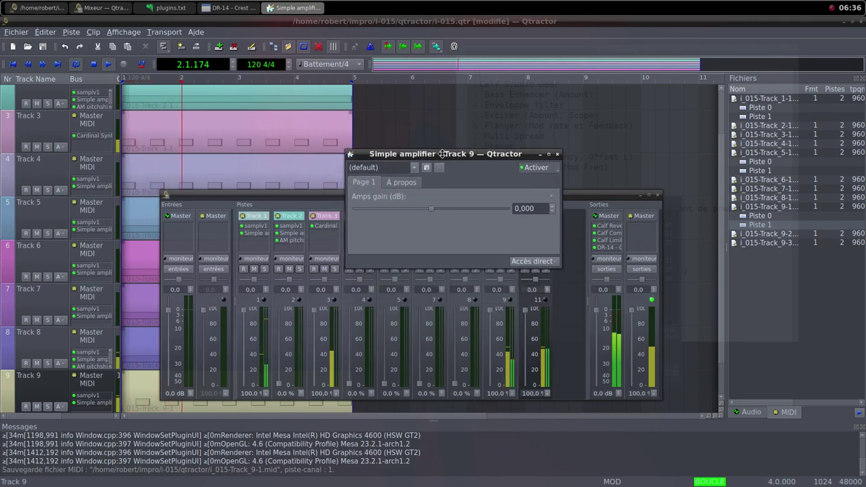
left_click_drag(433, 208, 452, 217)
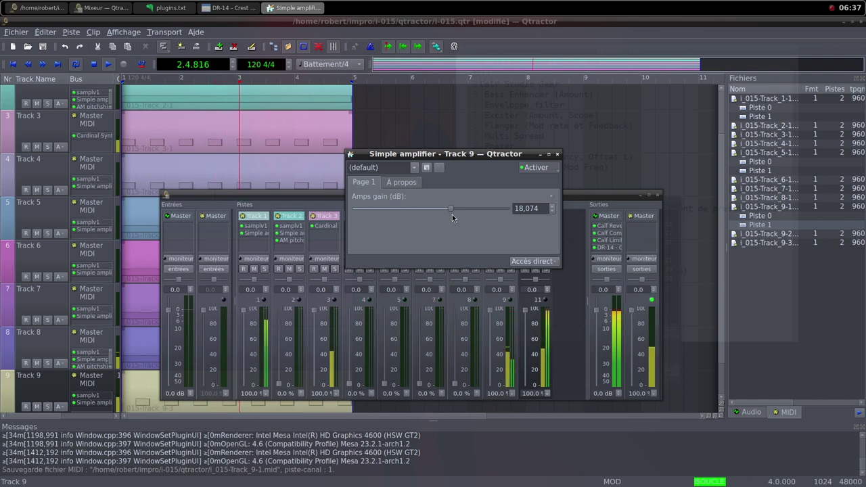
left_click(557, 155)
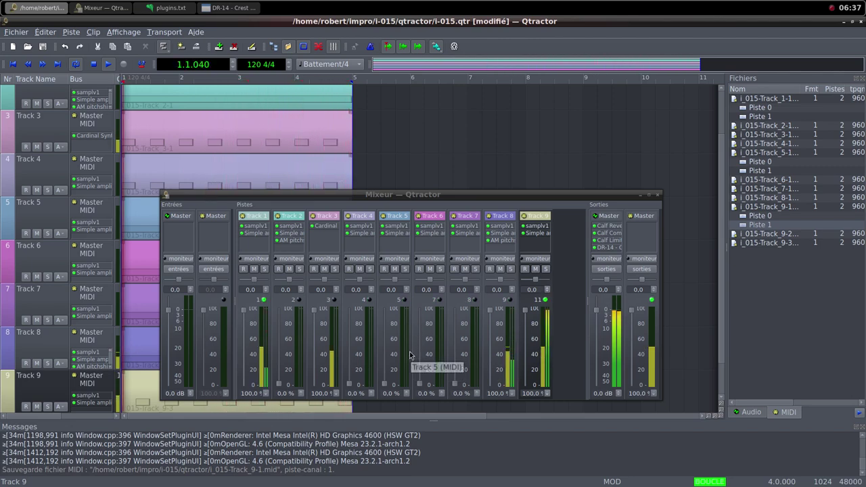
Step: Raise the Host Audio level in Track 3's Cardinal Synth gradually to 5.9193 dB, and close the plugin window
double_click(328, 229)
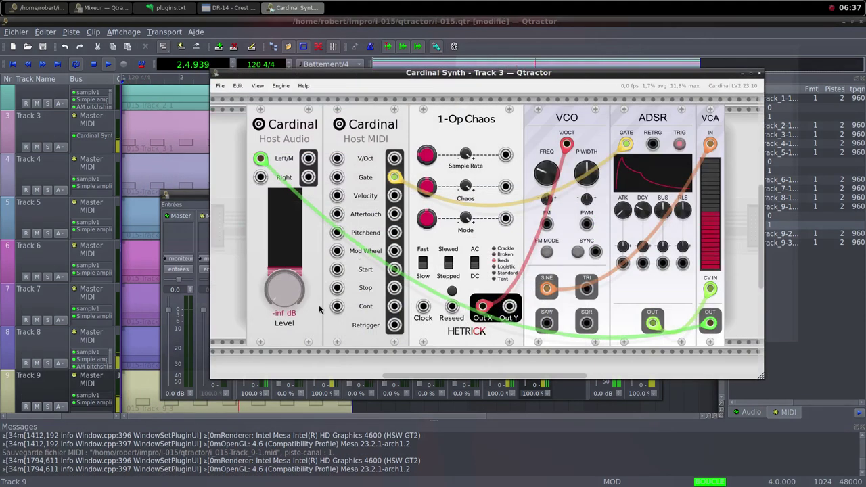
left_click_drag(285, 290, 259, 221)
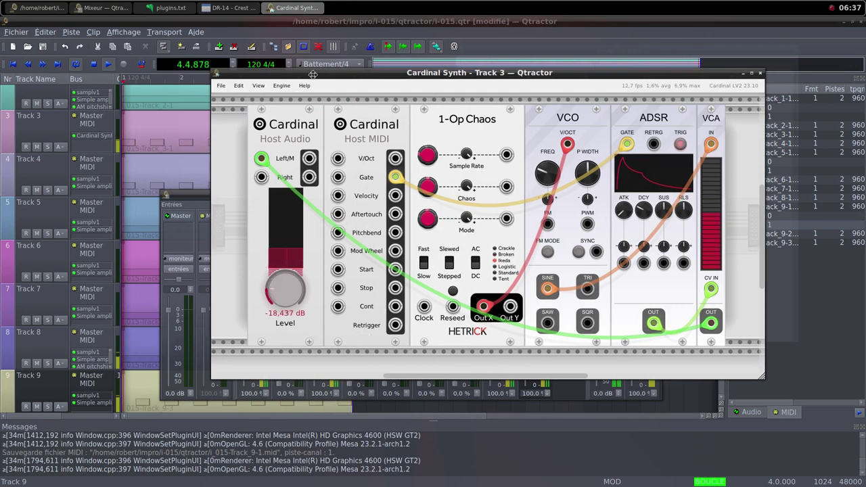
left_click_drag(312, 74, 509, 84)
mouse_move(474, 300)
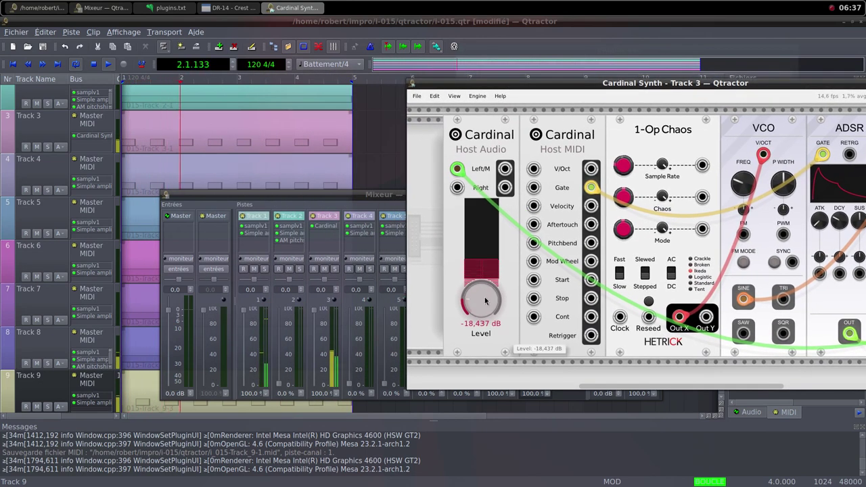
left_click_drag(475, 299, 474, 285)
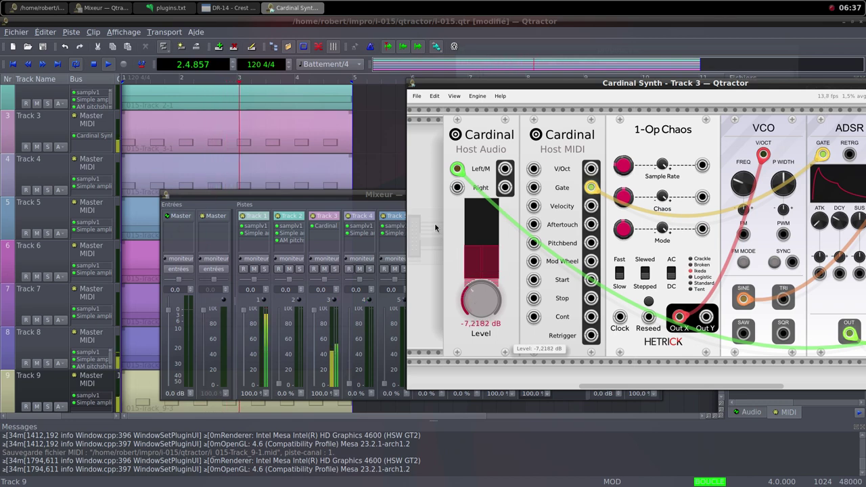
left_click_drag(430, 205, 420, 138)
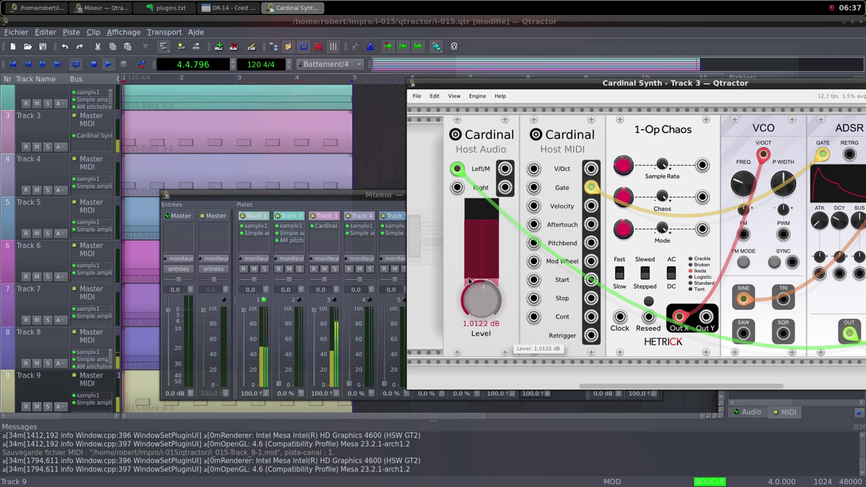
left_click_drag(465, 273, 440, 220)
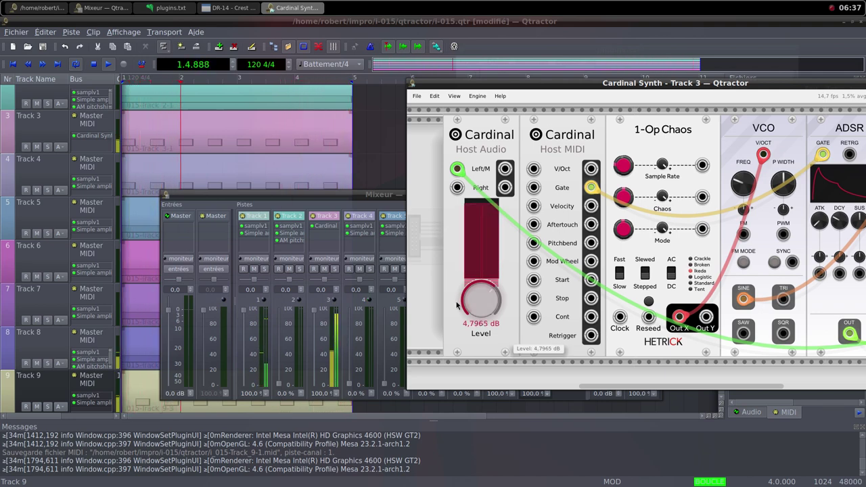
left_click_drag(478, 312, 462, 291)
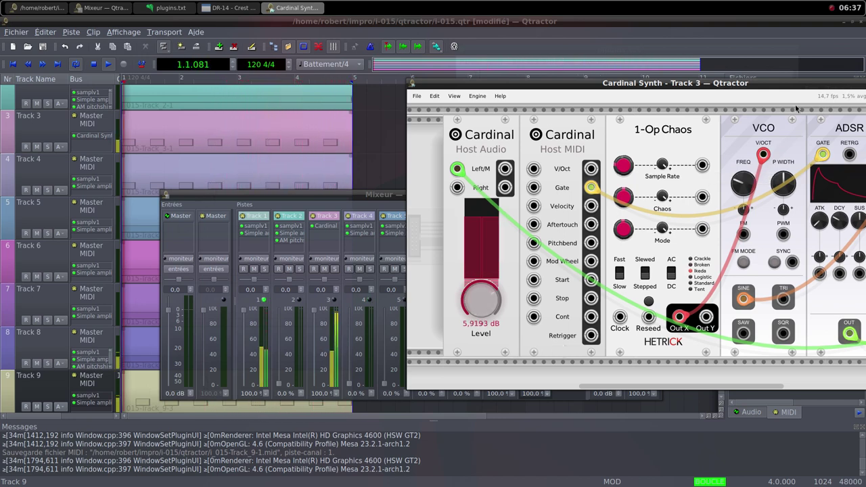
left_click_drag(806, 83, 617, 84)
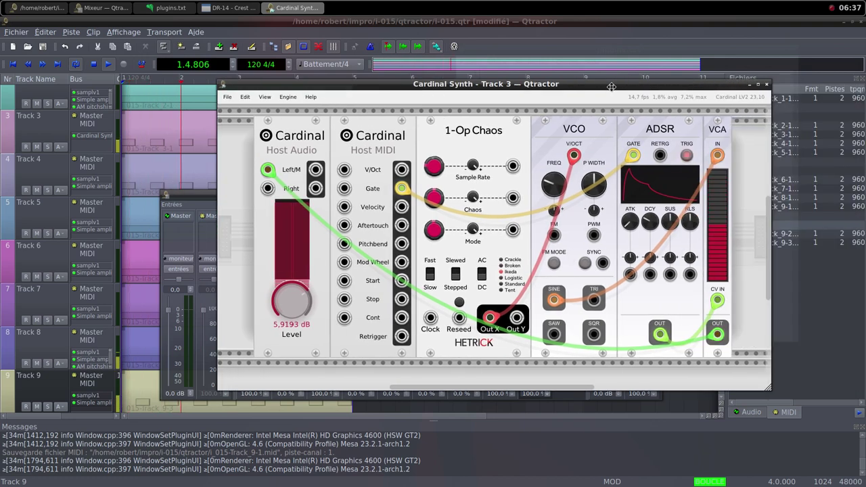
left_click(767, 84)
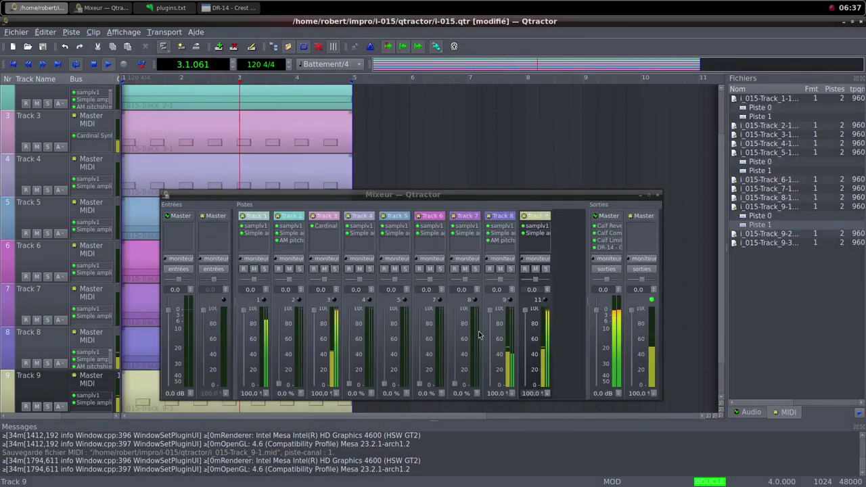
Step: Reduce Track 9's Simple amplifier gain to 14.742 dB and lower the track's mixer volume to 72.4 %
double_click(536, 233)
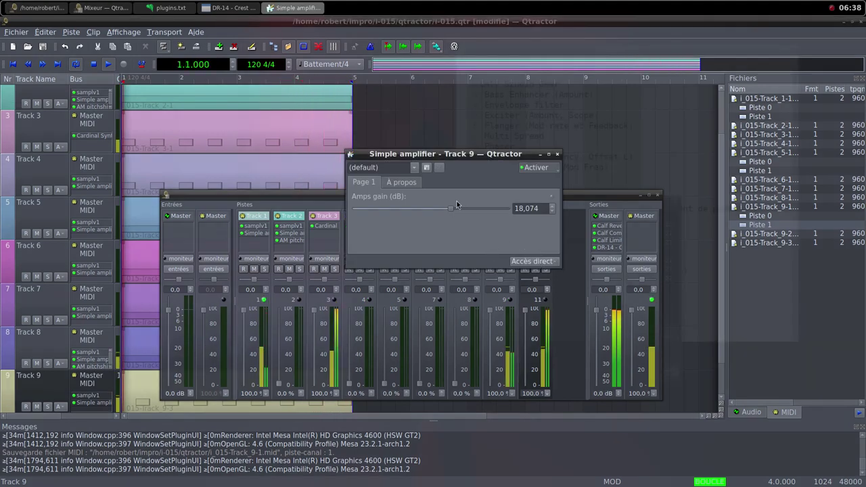
left_click_drag(449, 213, 445, 212)
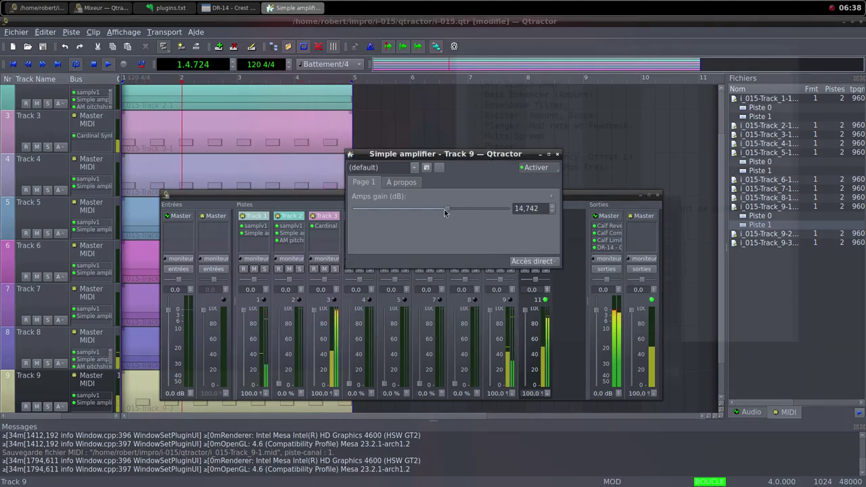
left_click(557, 155)
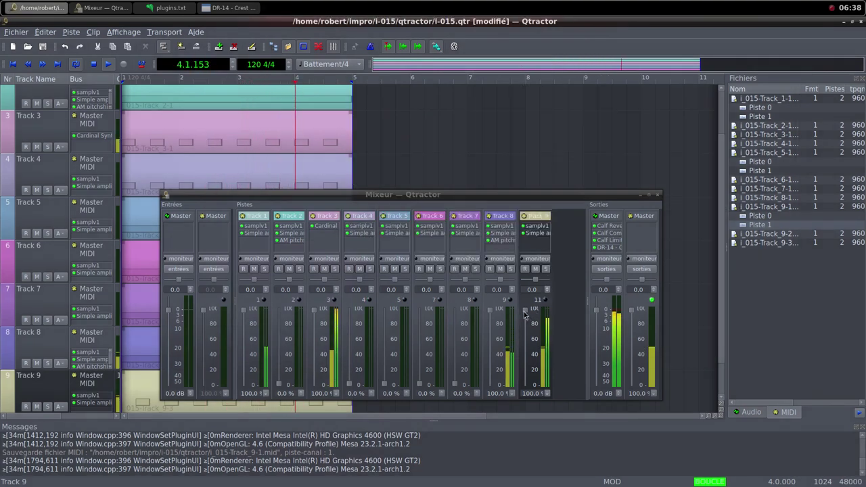
left_click_drag(525, 314, 532, 328)
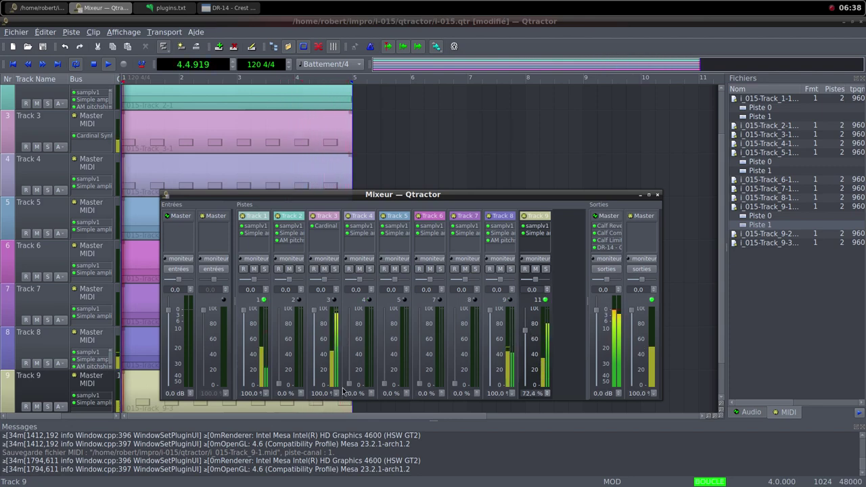
Step: Raise the mixer volumes of Tracks 4, 5 and 6 to 100 %, Track 9 to 85.3 %, and Track 7 to 69.9 %
left_click_drag(351, 385, 355, 320)
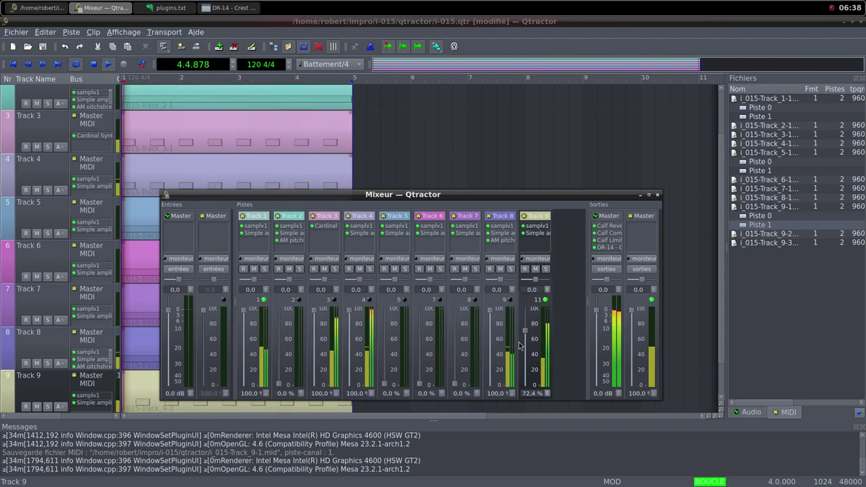
left_click_drag(526, 333, 525, 324)
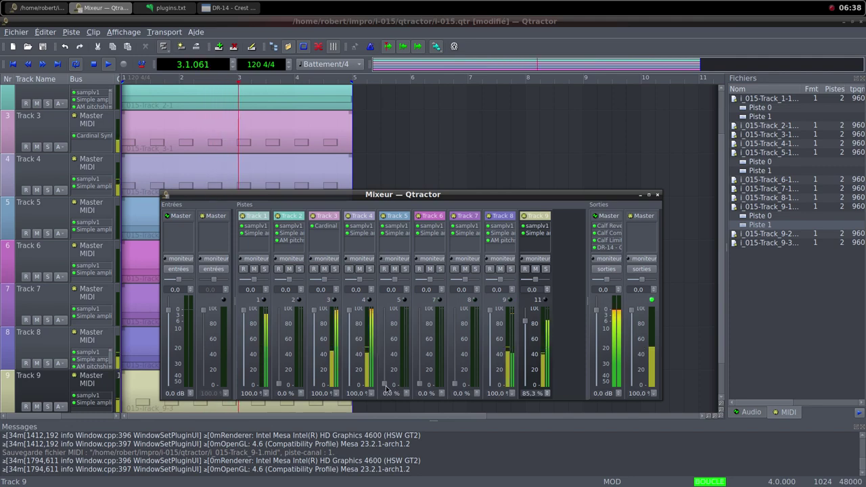
left_click_drag(386, 388, 388, 366)
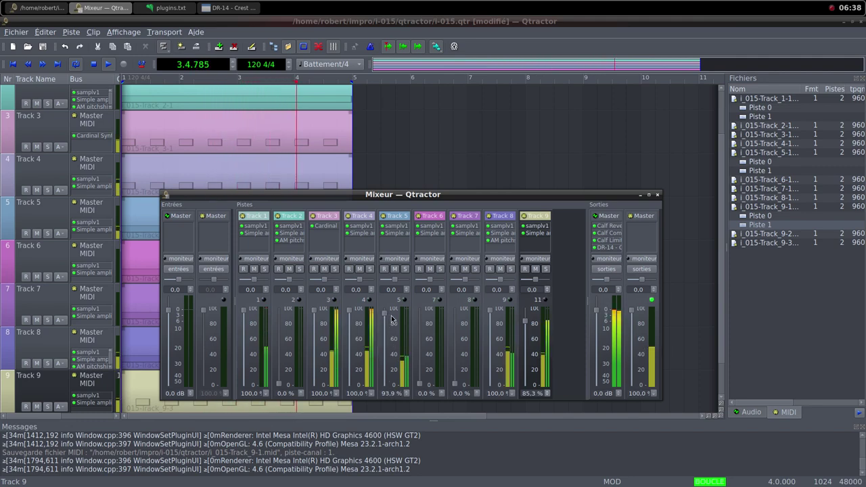
left_click_drag(391, 318, 391, 310)
left_click_drag(420, 383, 420, 308)
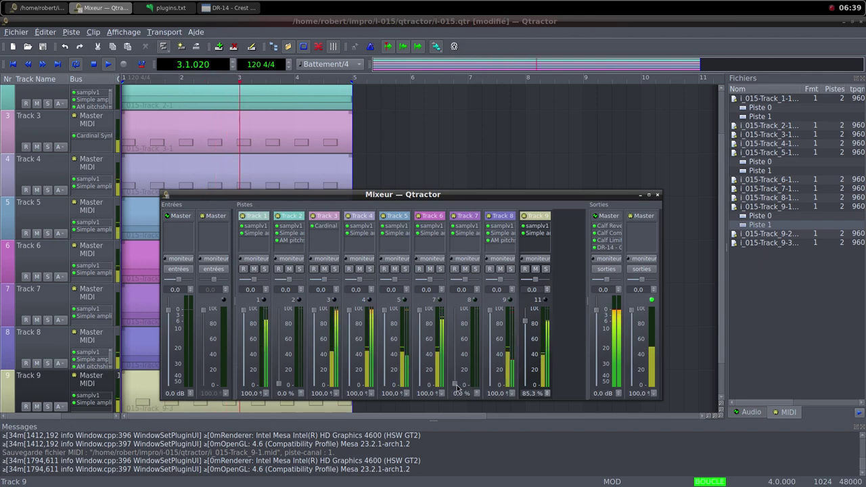
left_click_drag(457, 387, 460, 338)
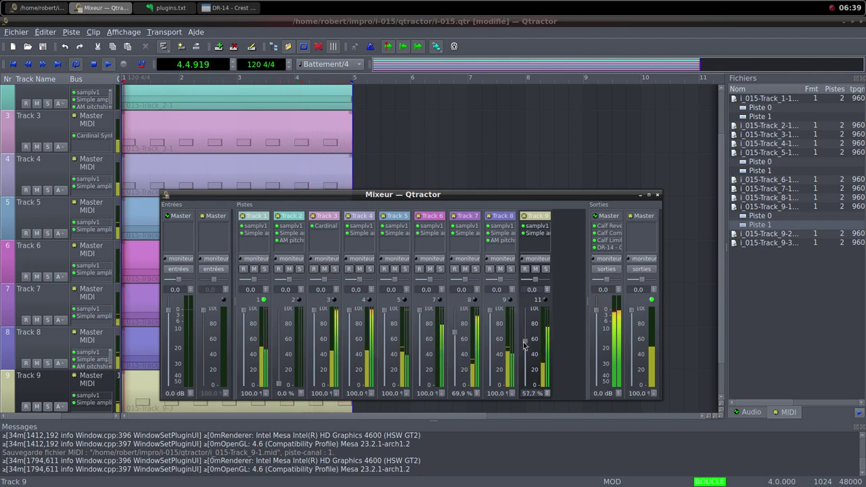
Step: Fade Tracks 9 and 8 to 0 % and lower the Host Audio level in Track 3's Cardinal Synth to -71.835 dB
left_click_drag(524, 323, 525, 387)
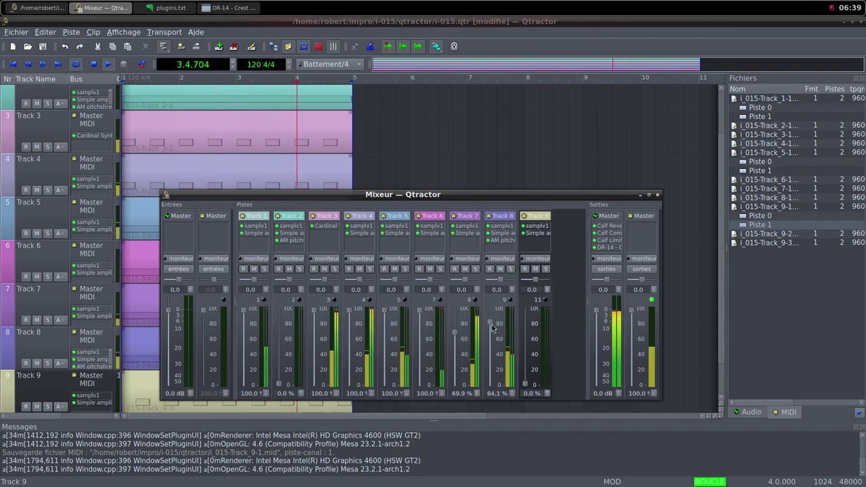
left_click_drag(493, 341, 492, 391)
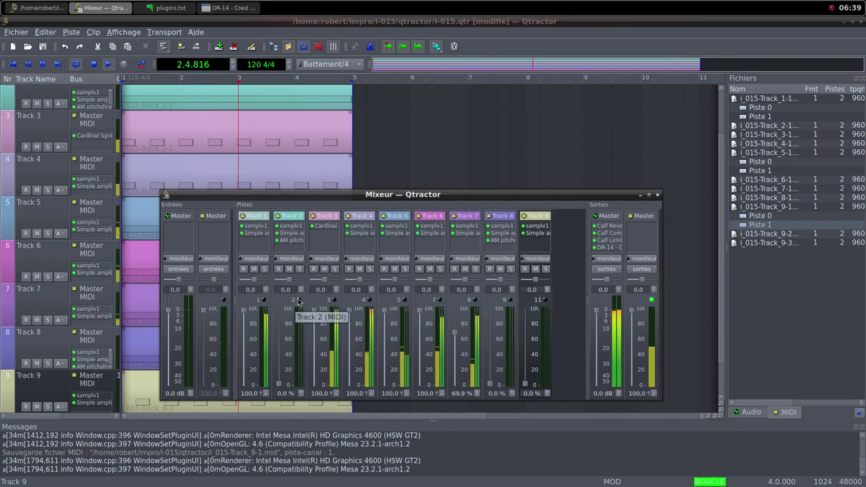
double_click(329, 227)
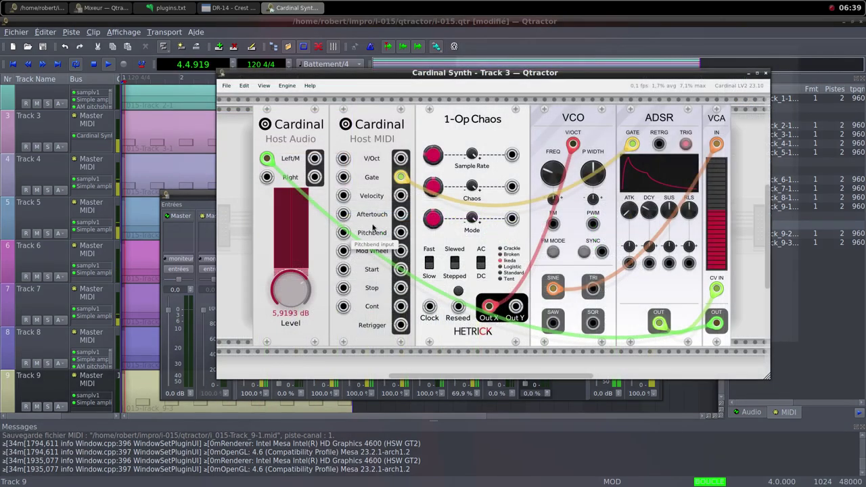
left_click_drag(280, 296, 270, 486)
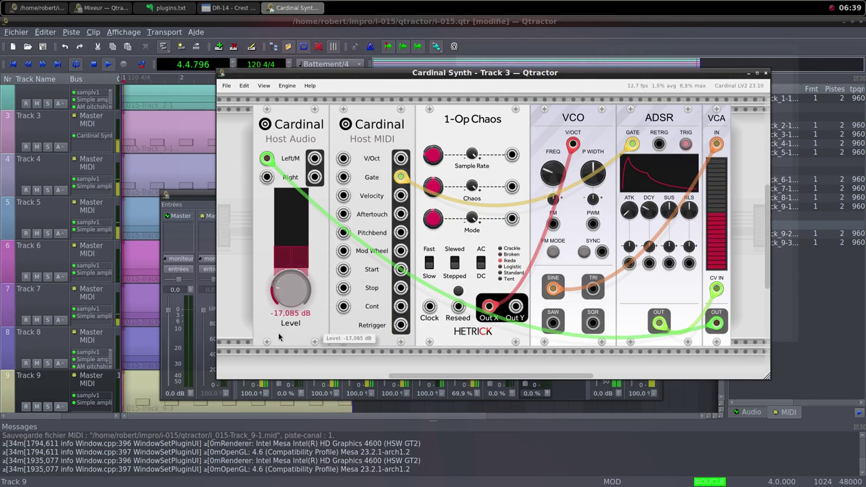
left_click_drag(278, 336, 309, 463)
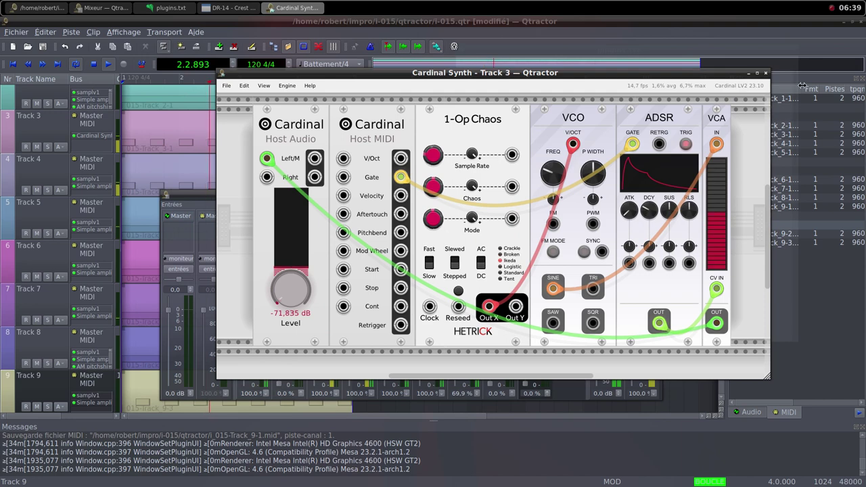
left_click(766, 73)
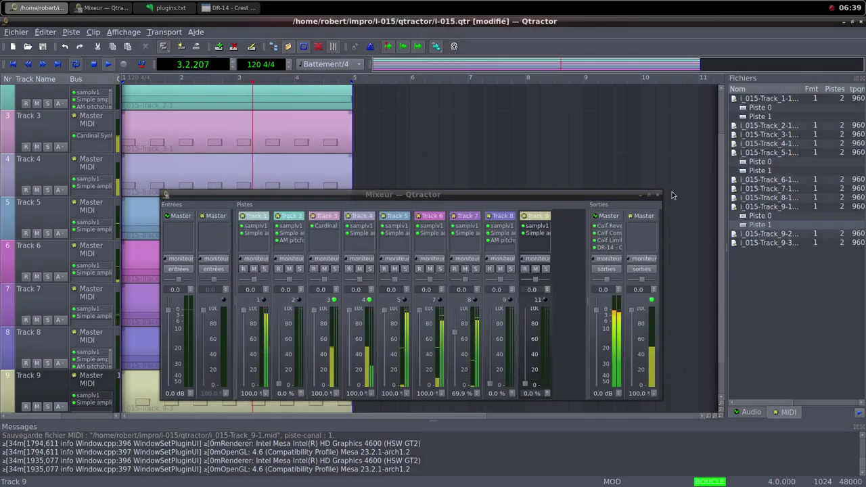
Step: Fade out Tracks 4, 7, 6, 5 and 1 one after another to 0 % in the mixer
left_click(351, 318)
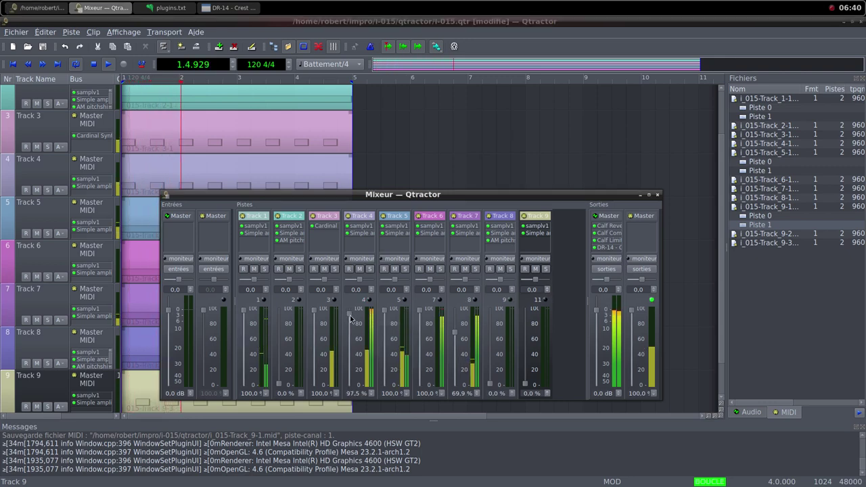
left_click_drag(350, 318, 356, 389)
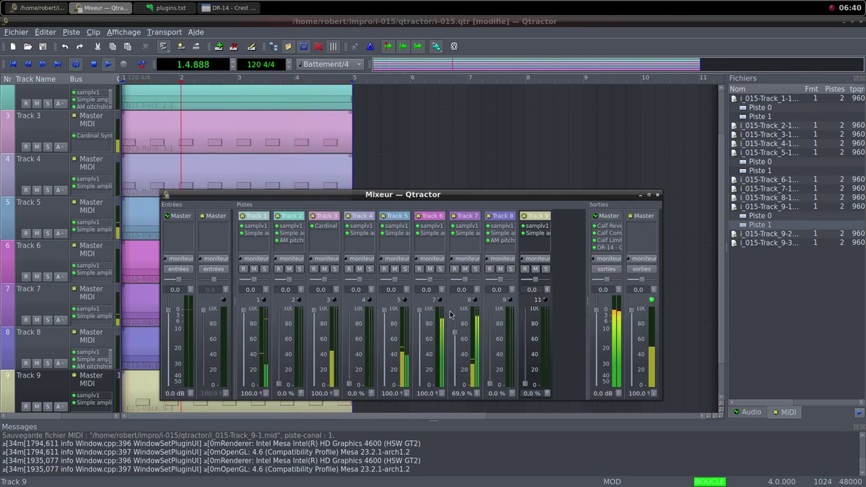
left_click_drag(455, 336, 457, 385)
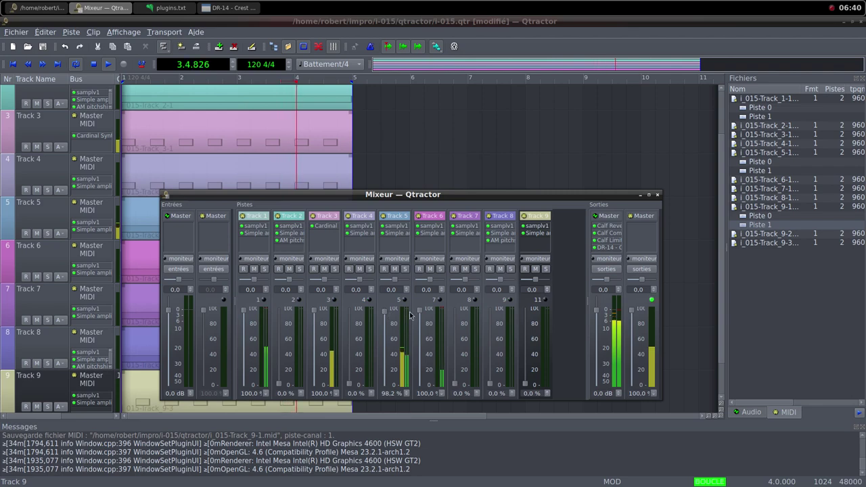
left_click_drag(423, 316, 428, 387)
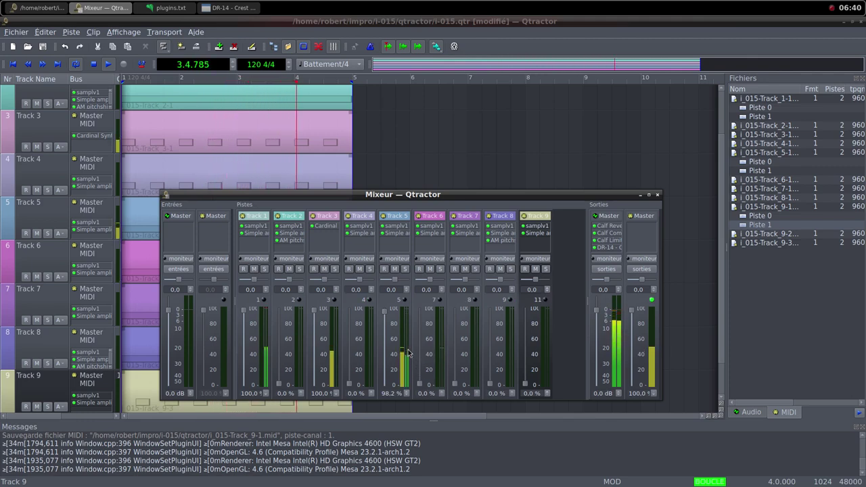
left_click_drag(385, 318, 393, 385)
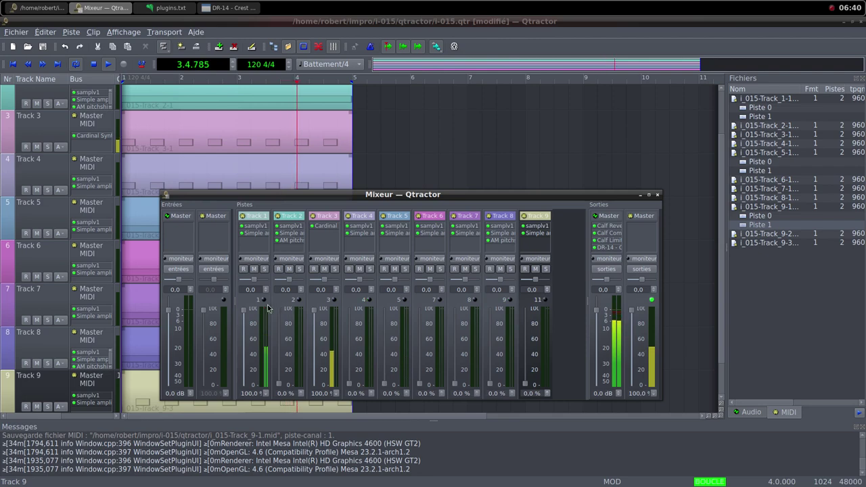
left_click_drag(244, 316, 255, 393)
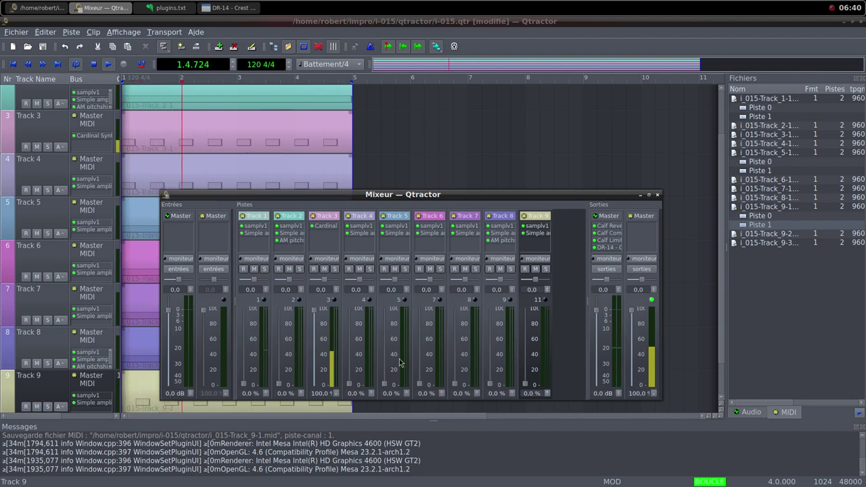